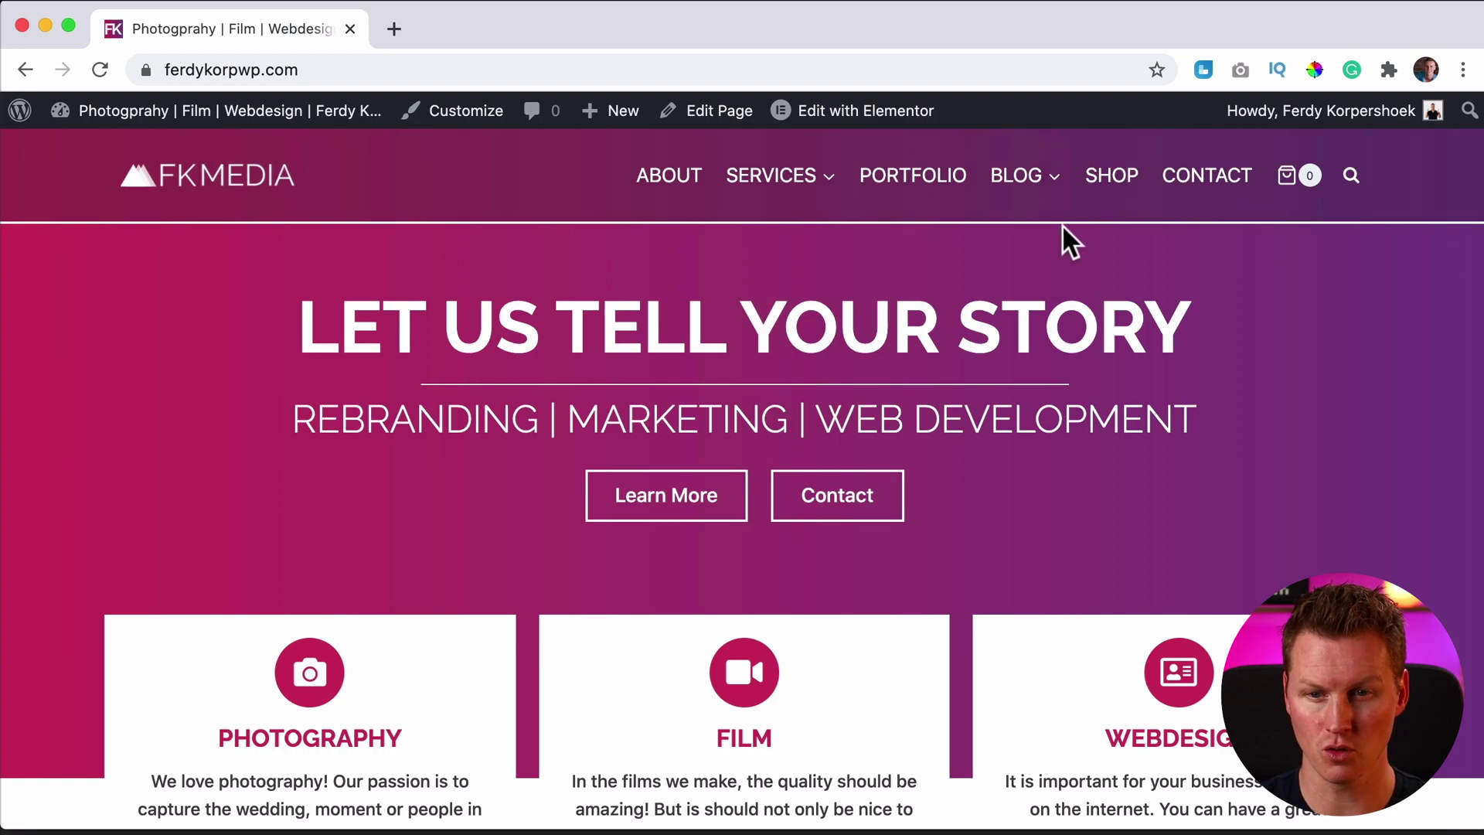
Open the FK Media Shop page, which shows no products found yet.
click(1112, 179)
drag(188, 491, 513, 488)
click(514, 490)
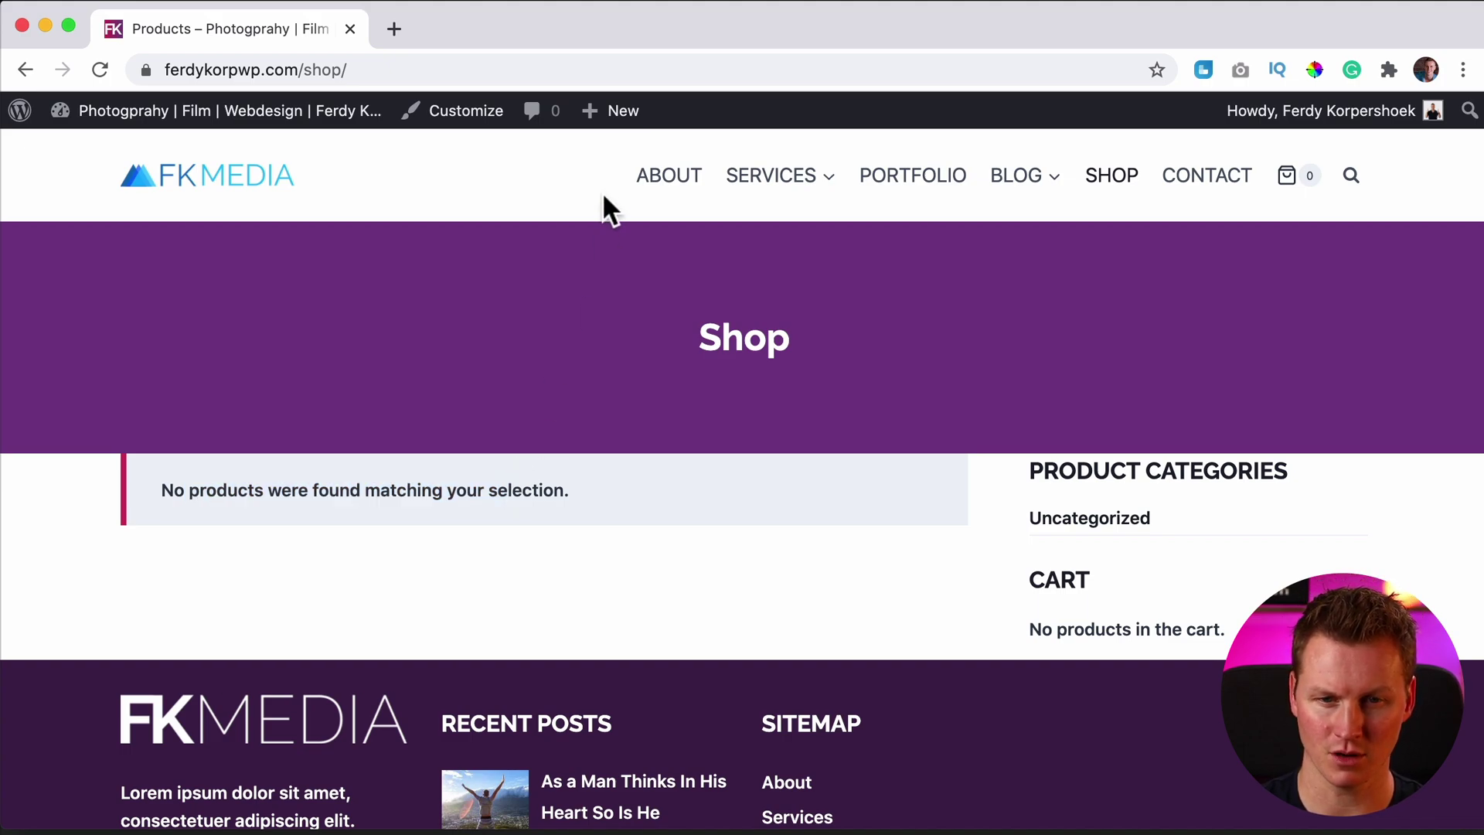
mouse_move(609, 128)
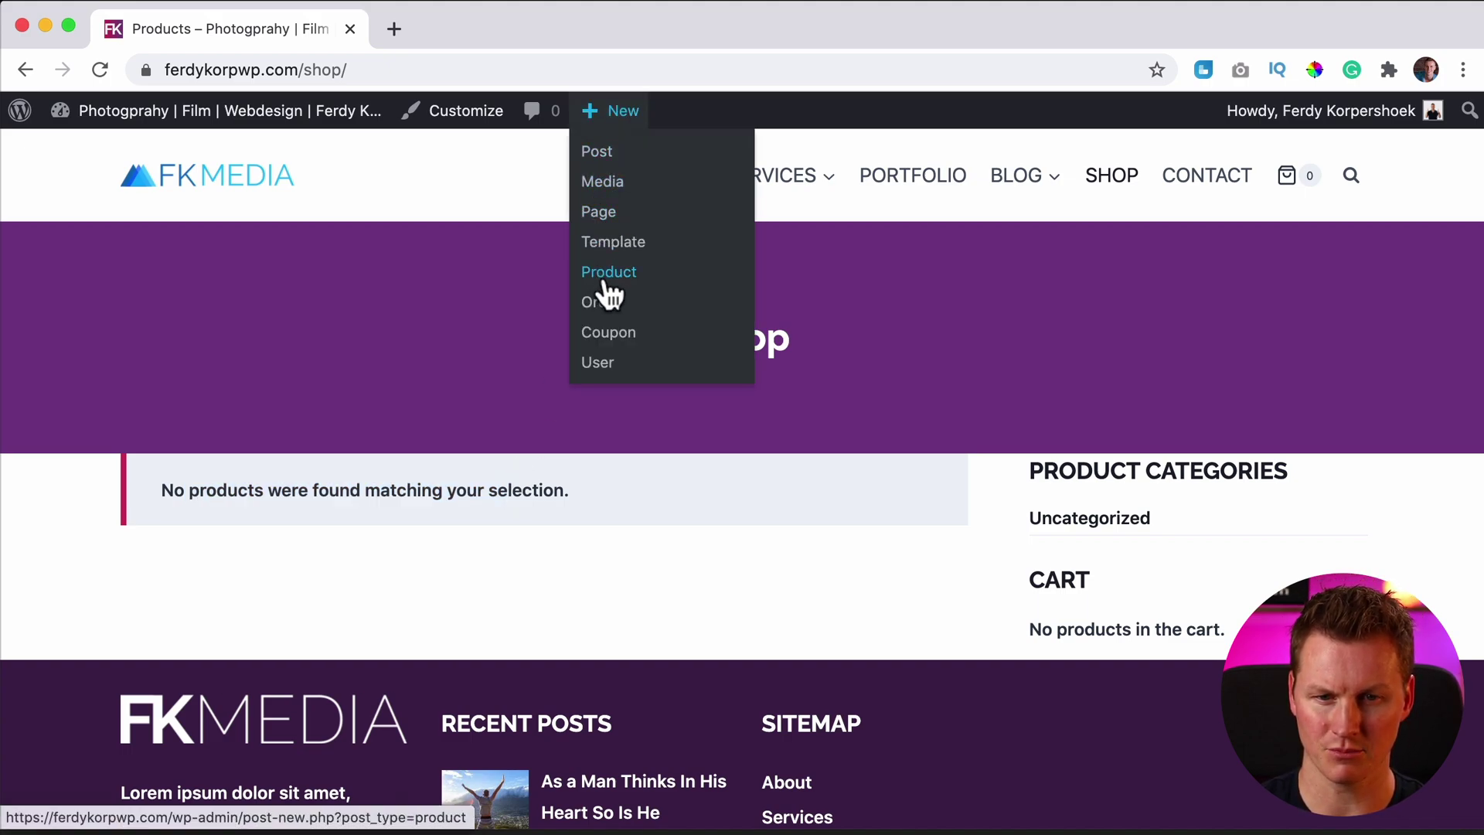
Go from the admin dashboard to the Products Add New page.
click(194, 126)
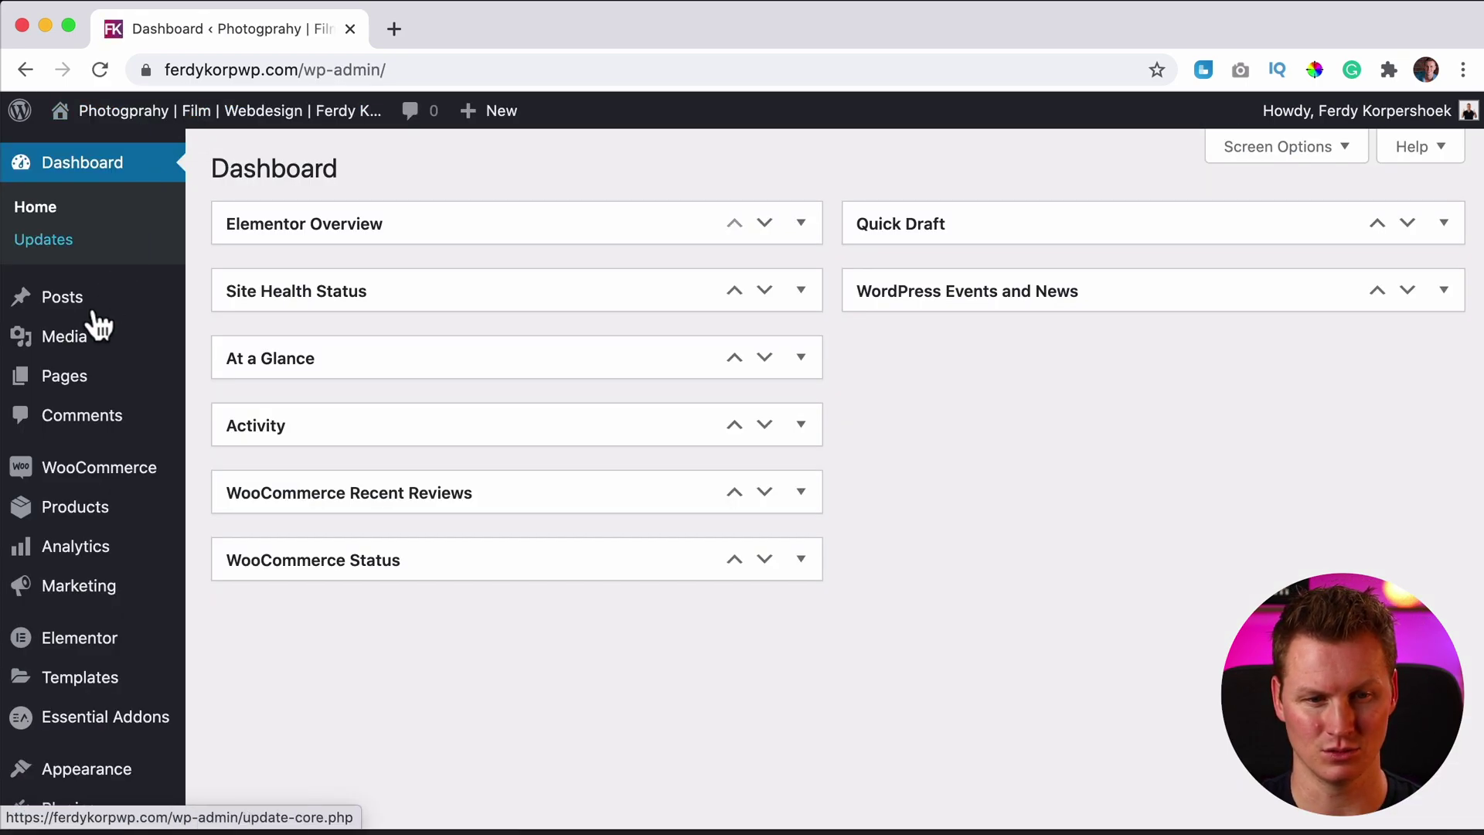
mouse_move(75, 516)
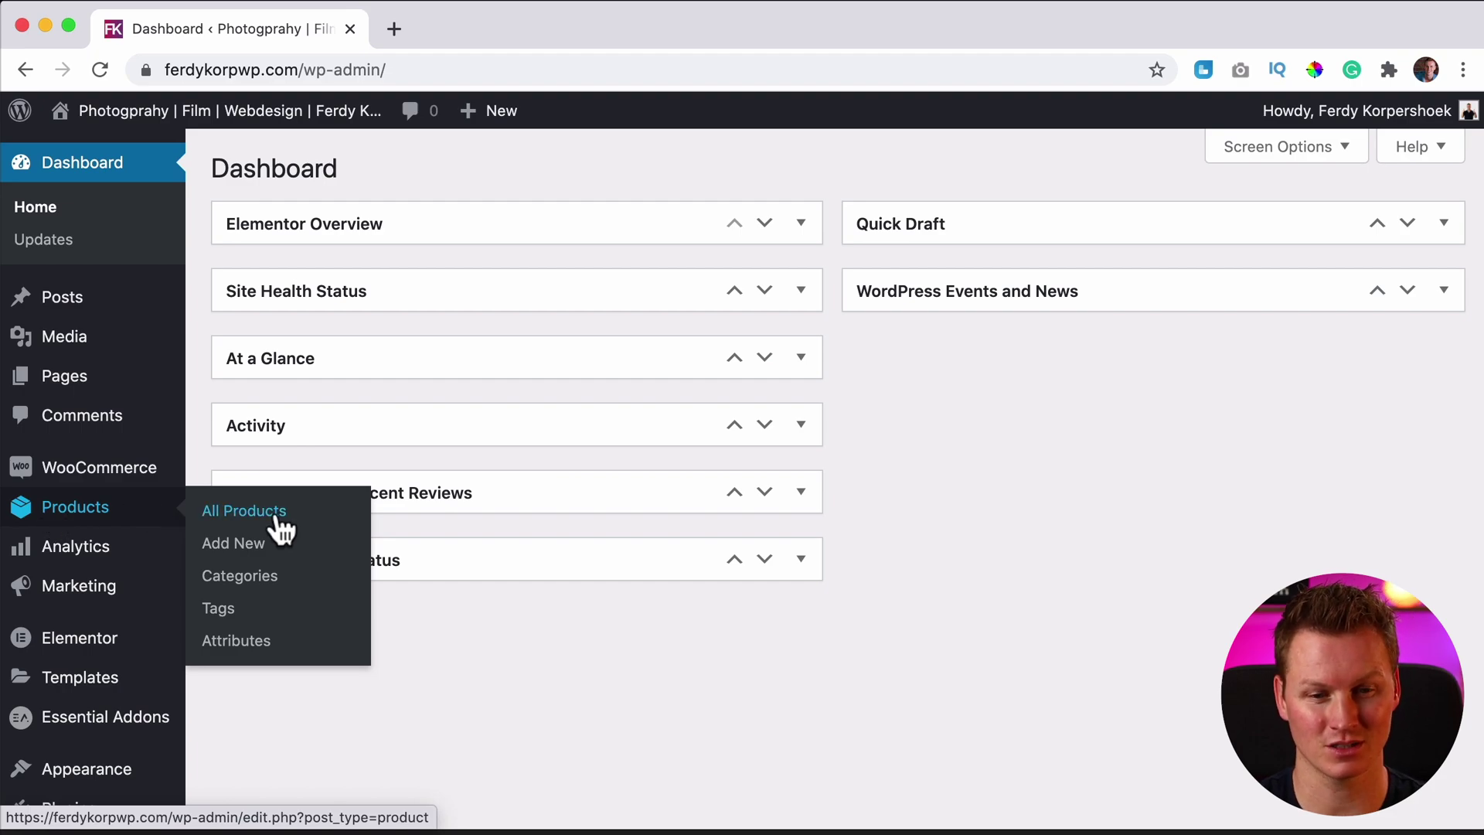
click(249, 555)
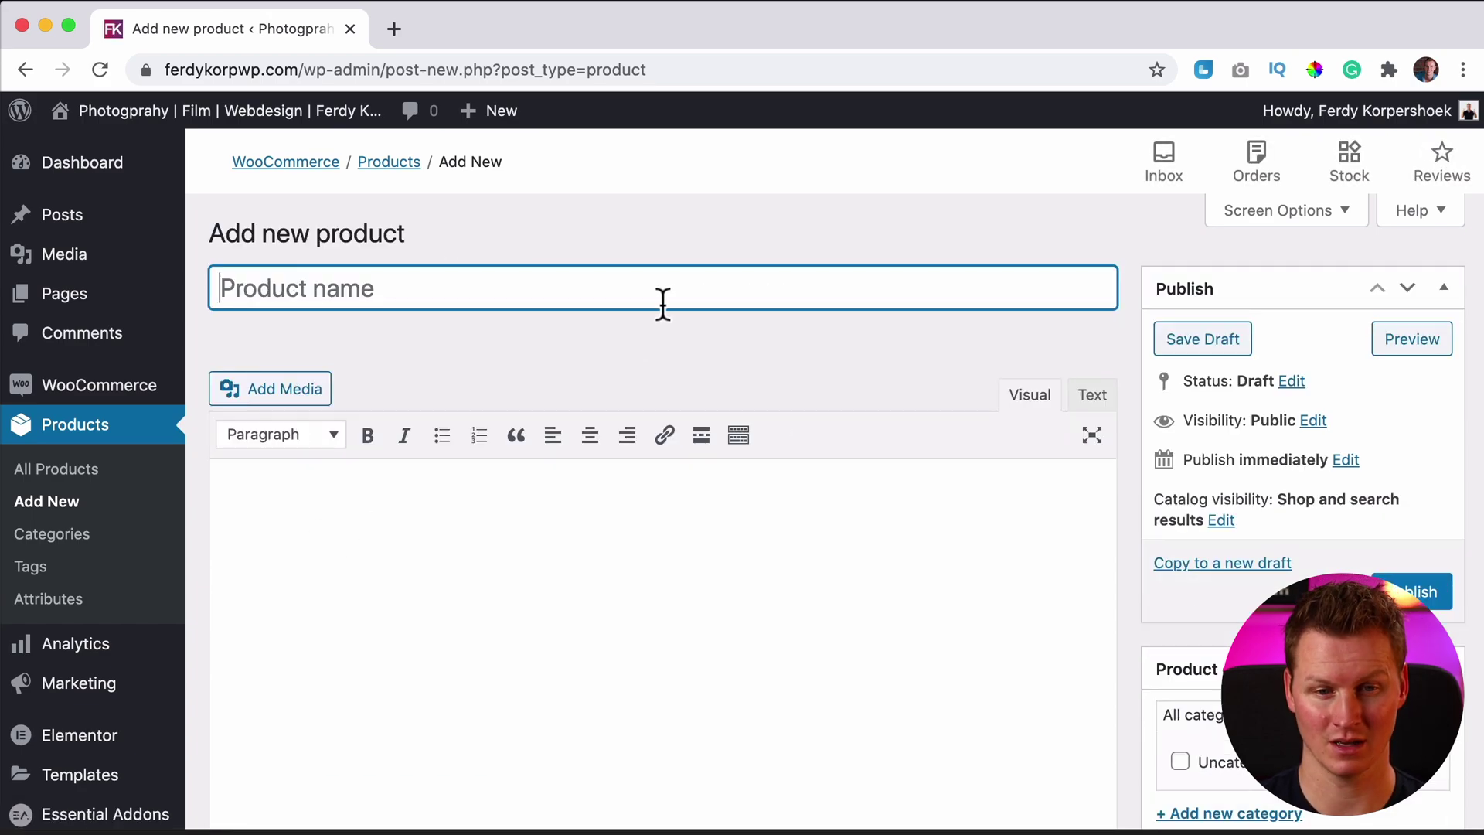
Name the product 'Hoodie For Real Men' after trying Hoodie, Black Hoodie and Polyester Hoodie.
text(Hoodie)
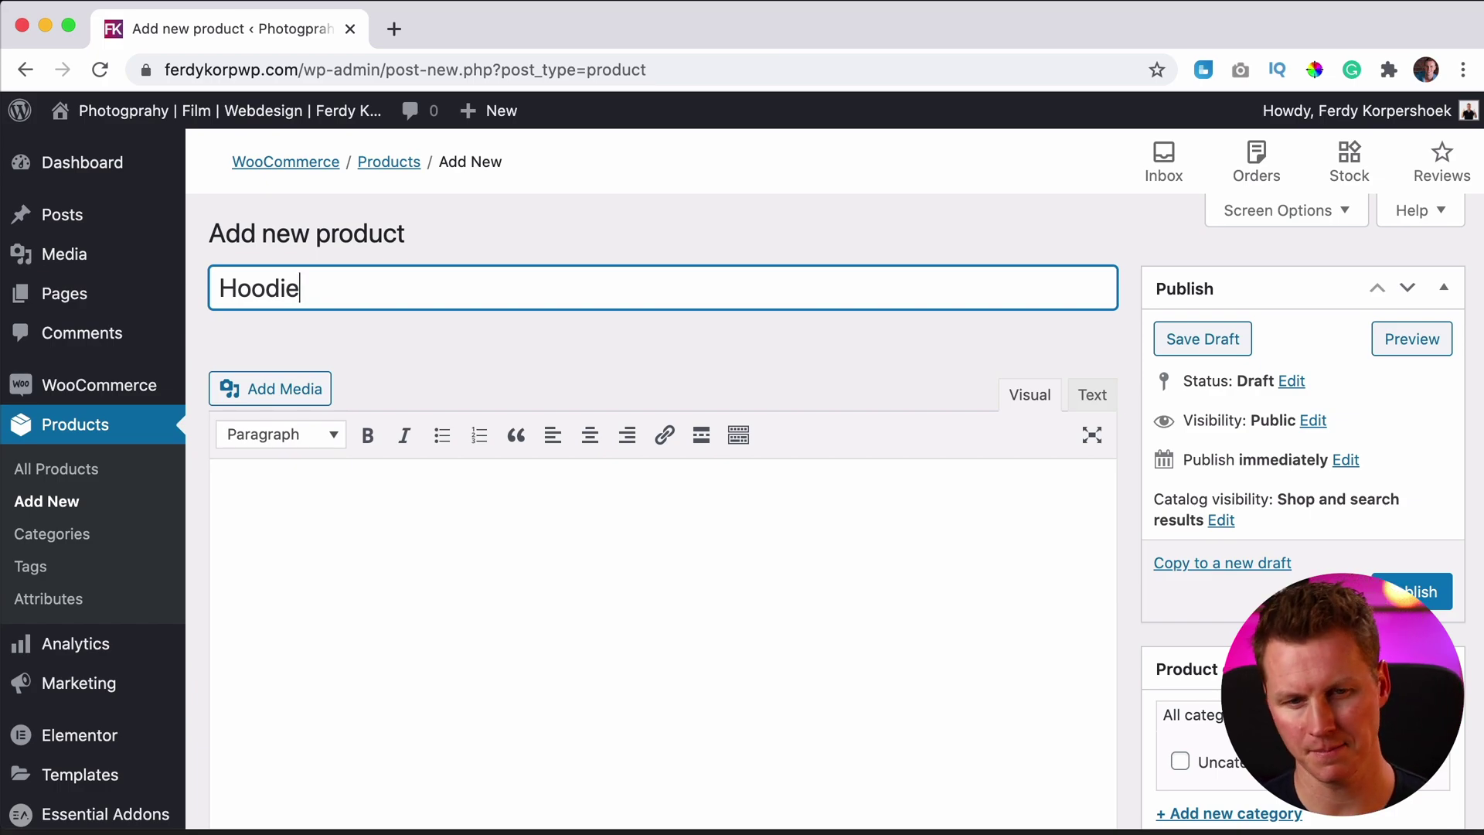
key(super+a)
text(Product Nr)
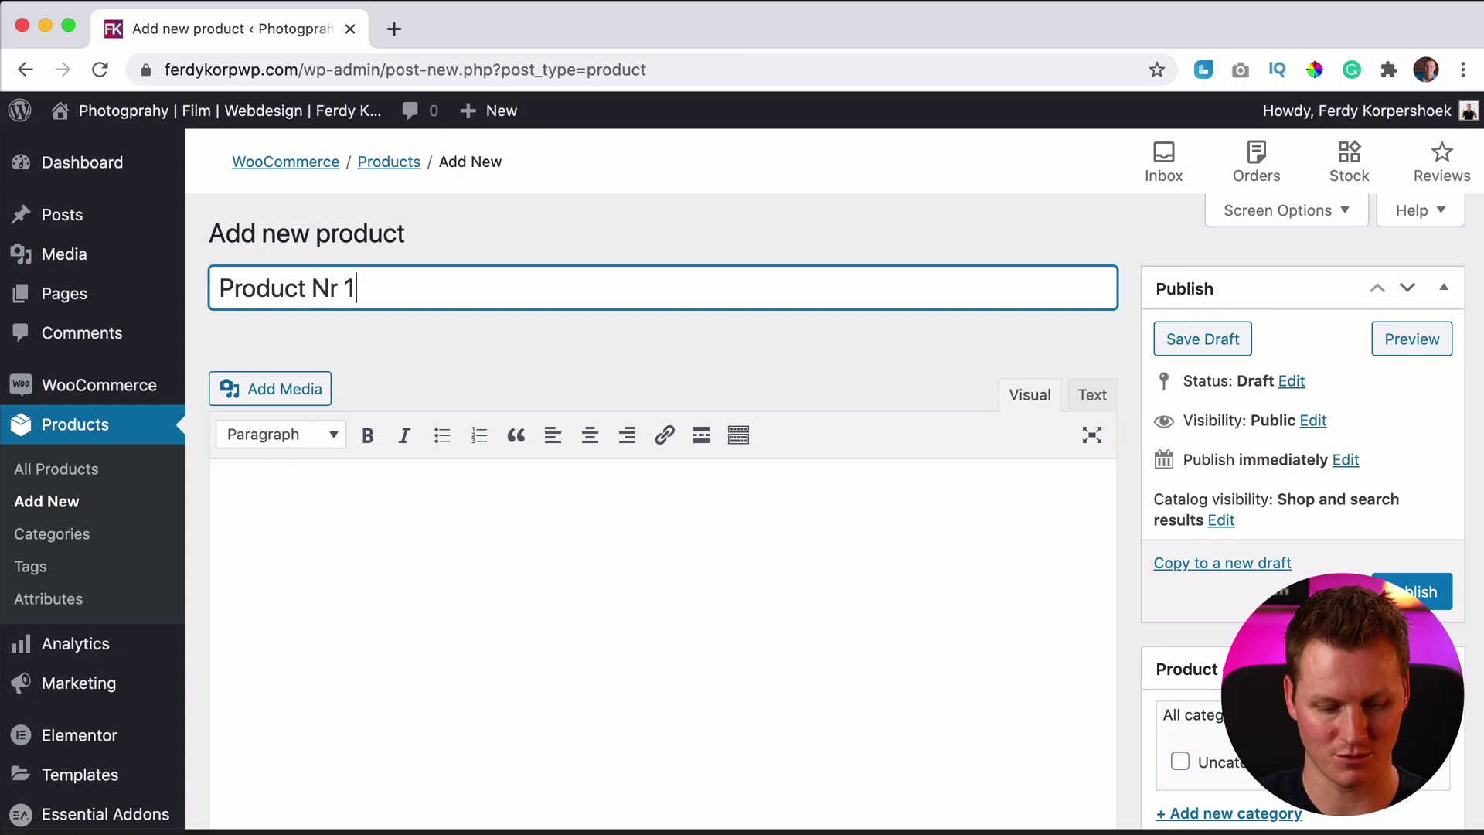
key(super+a)
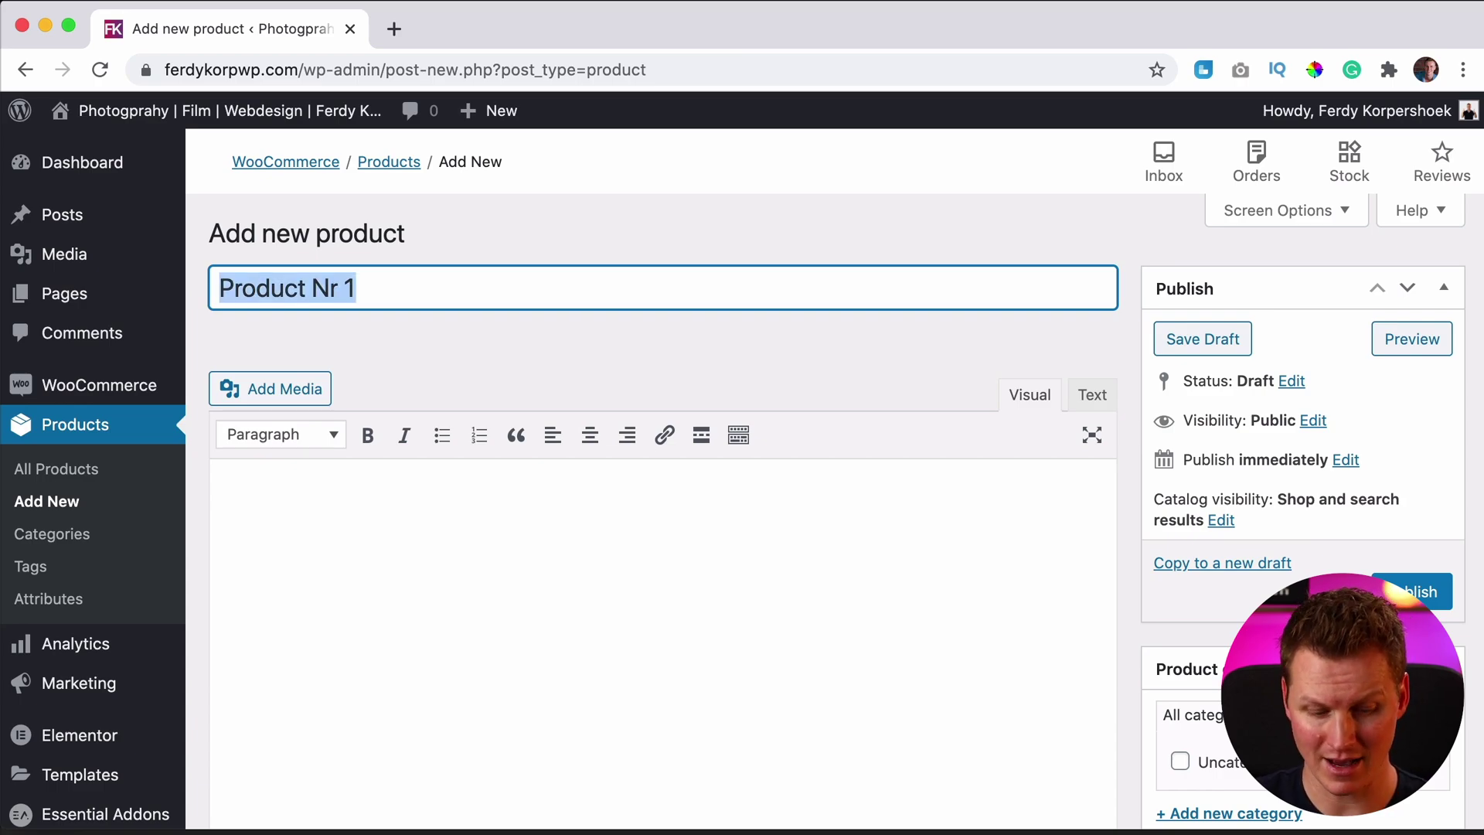
text(Black Hoodie)
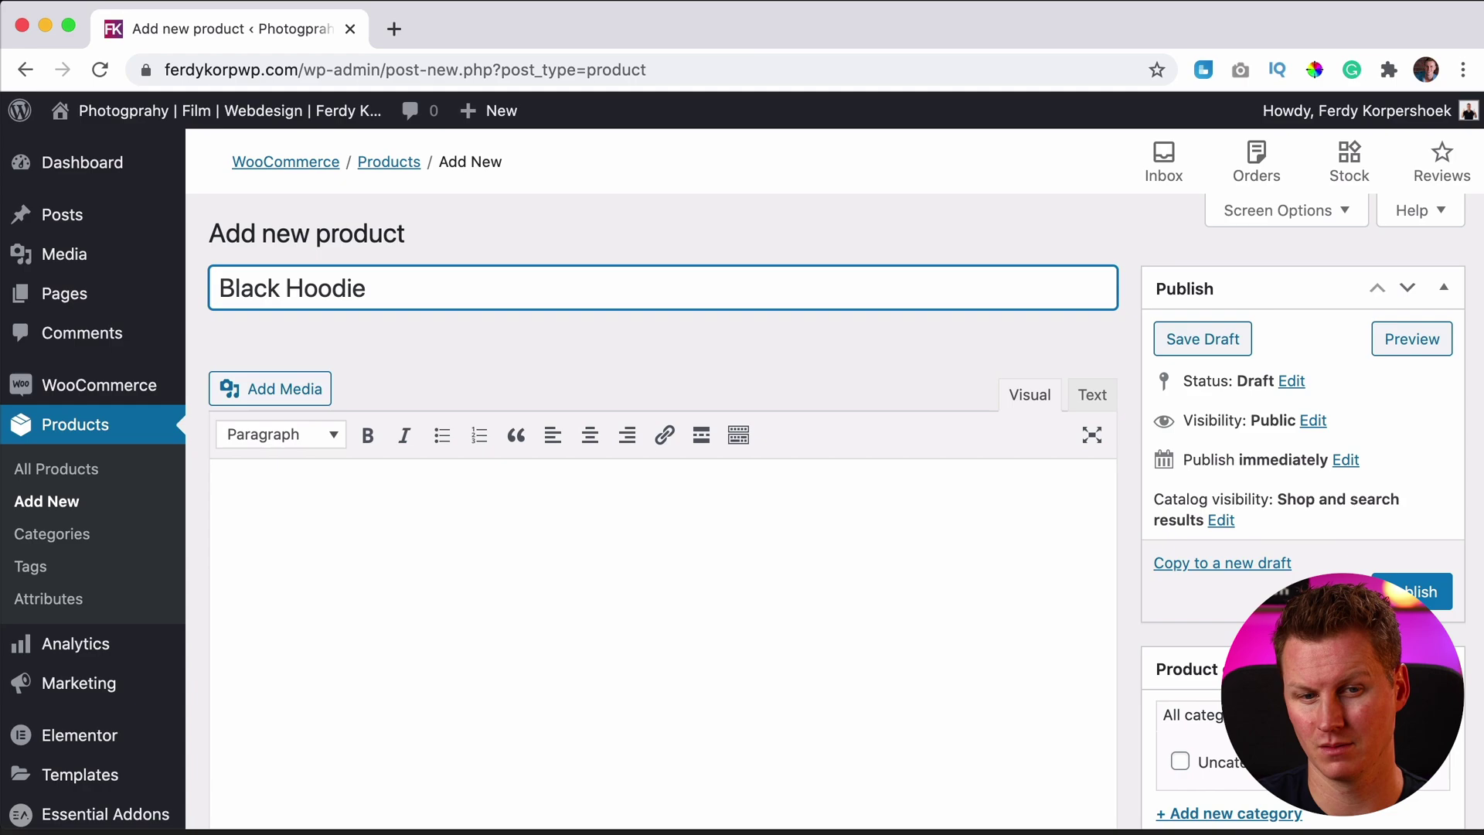
key(super+a)
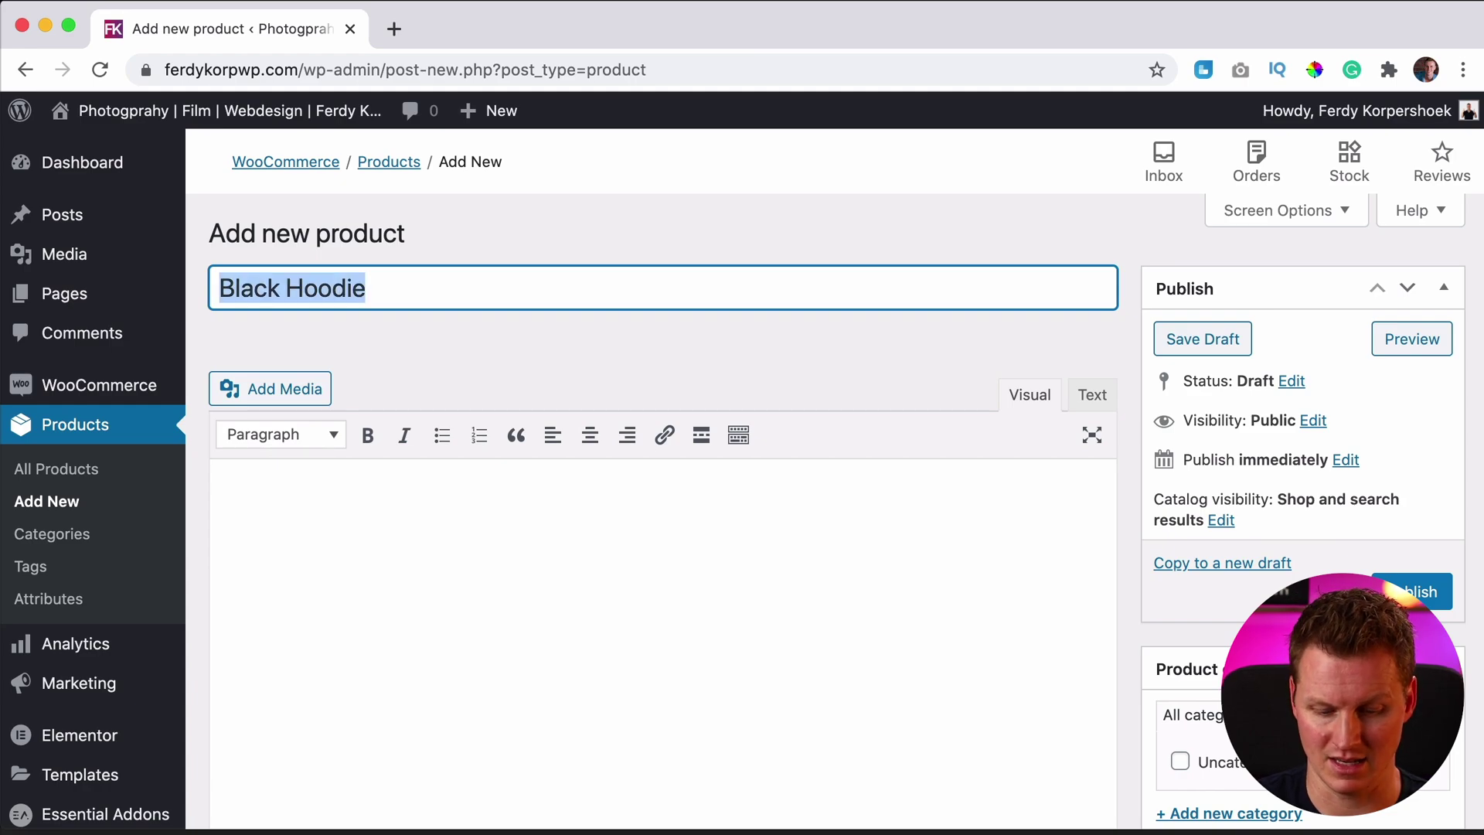
text(Polyester Hoodie)
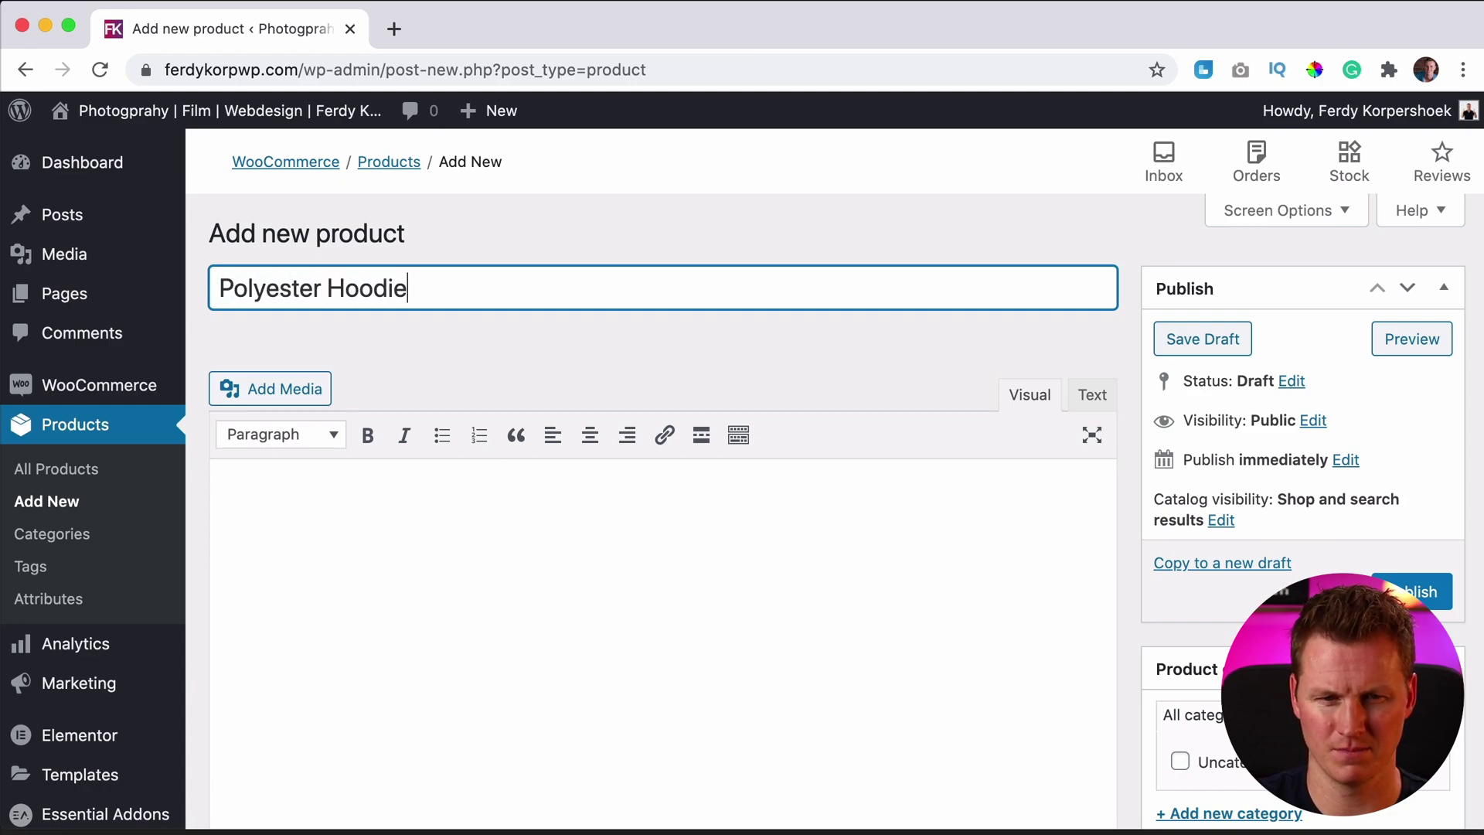
key(super+a)
key(BackSpace)
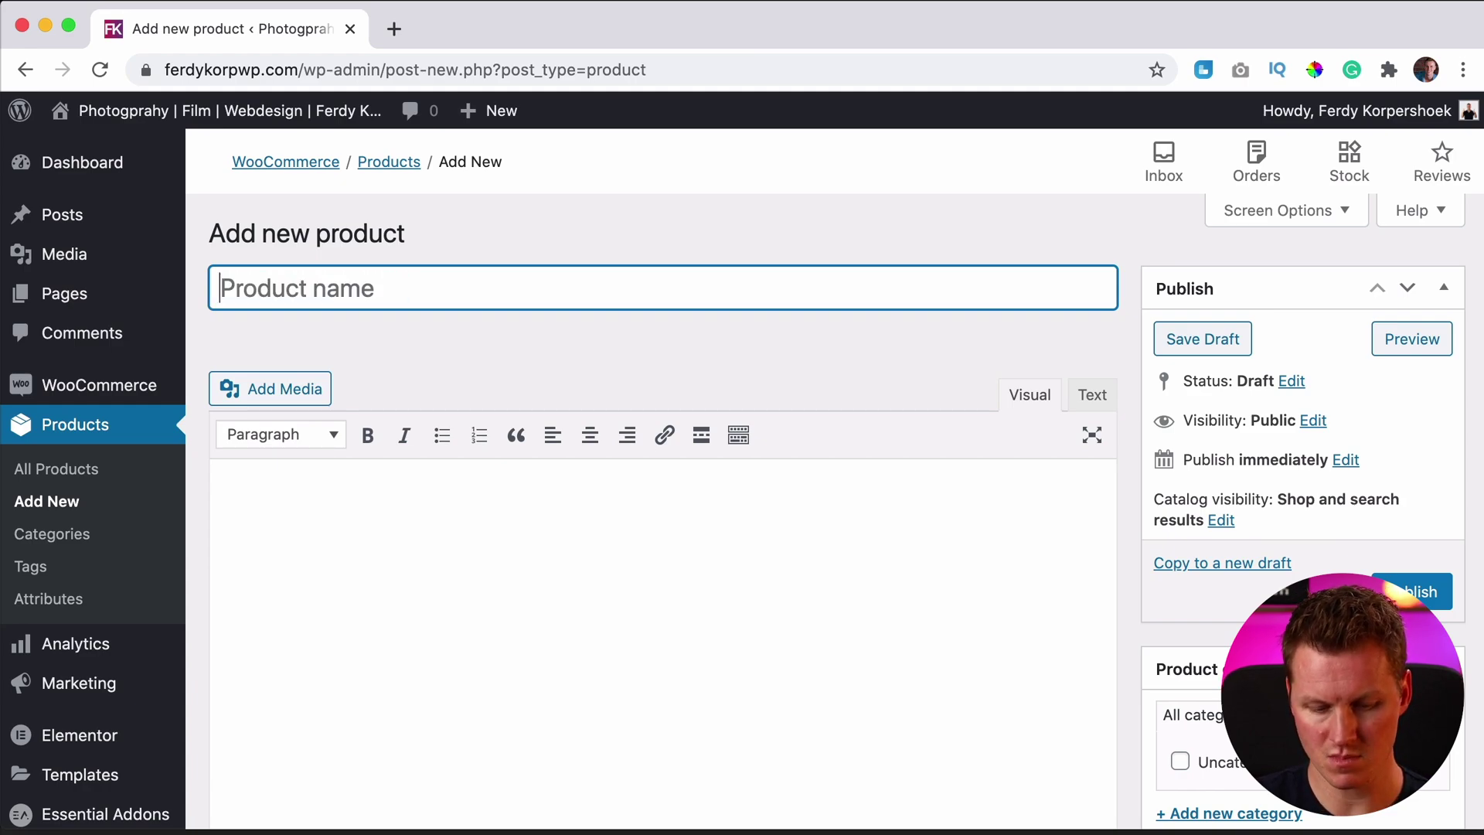
text(Hoodie)
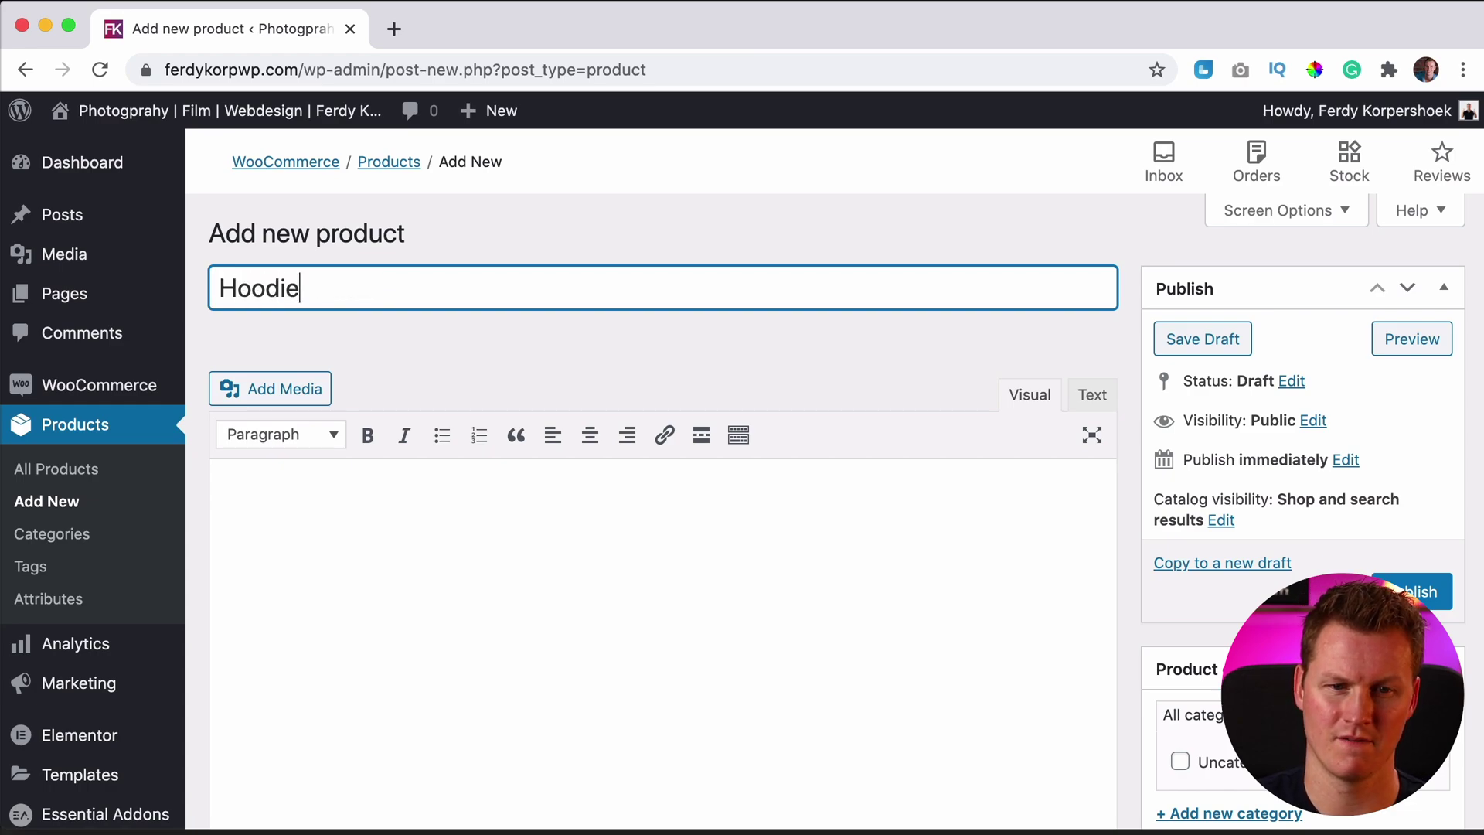
text( For REal Men)
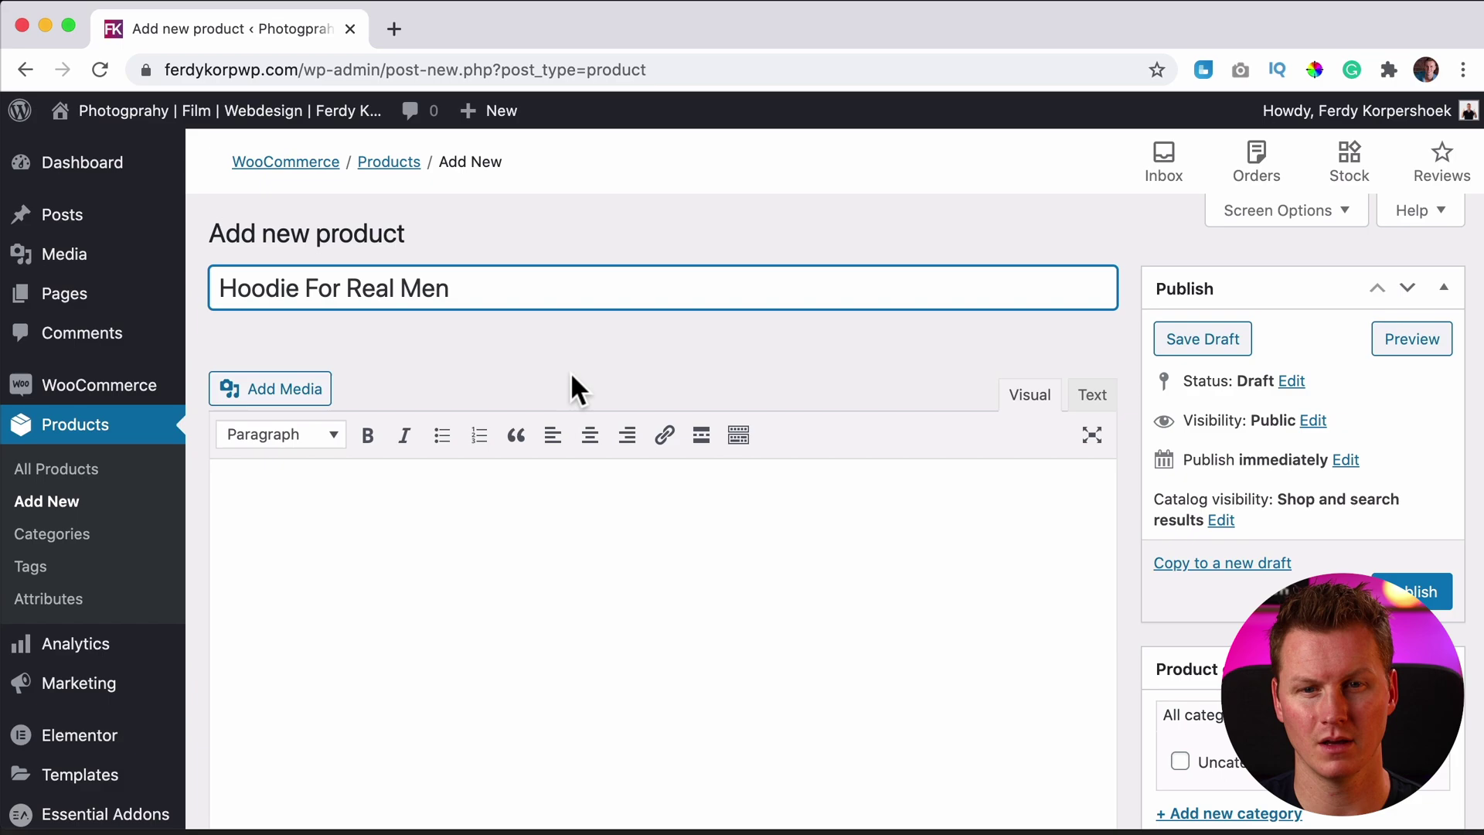
Write the description 'Do want to get noticed by the ladies. Then buy this hoodie'.
scroll(618, 391, down, 3)
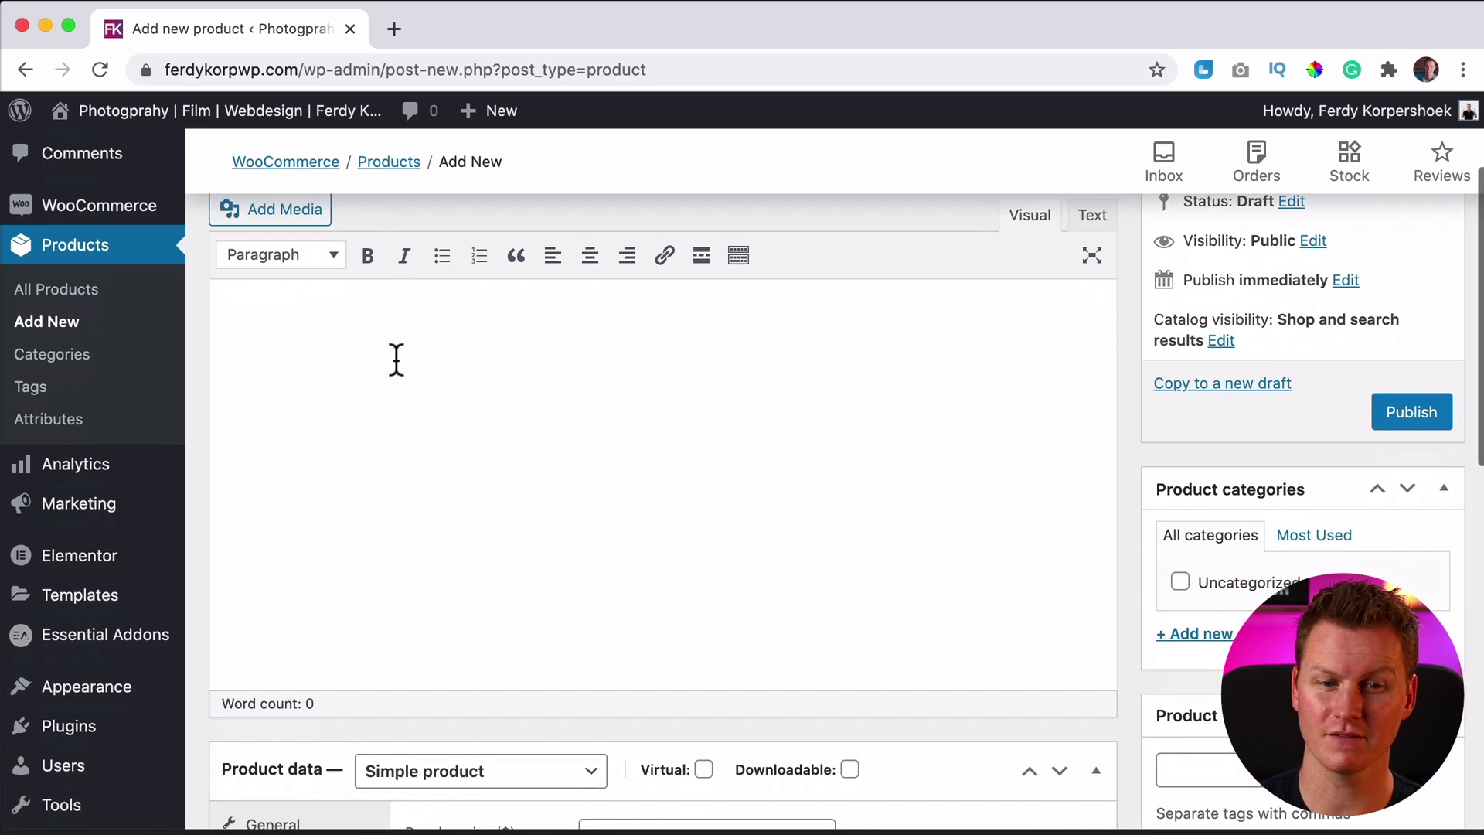
click(500, 385)
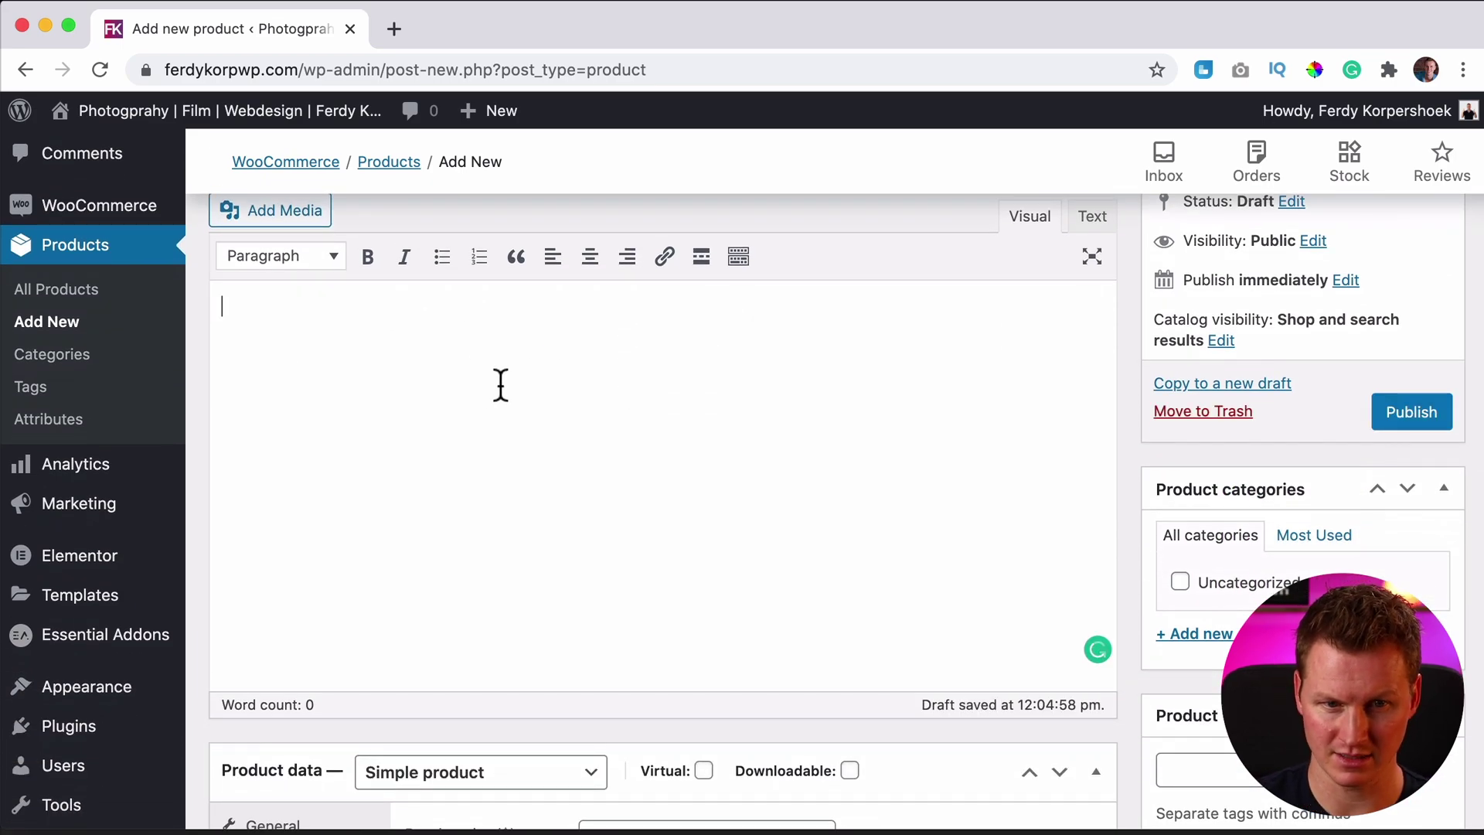
text(Do want to get notise)
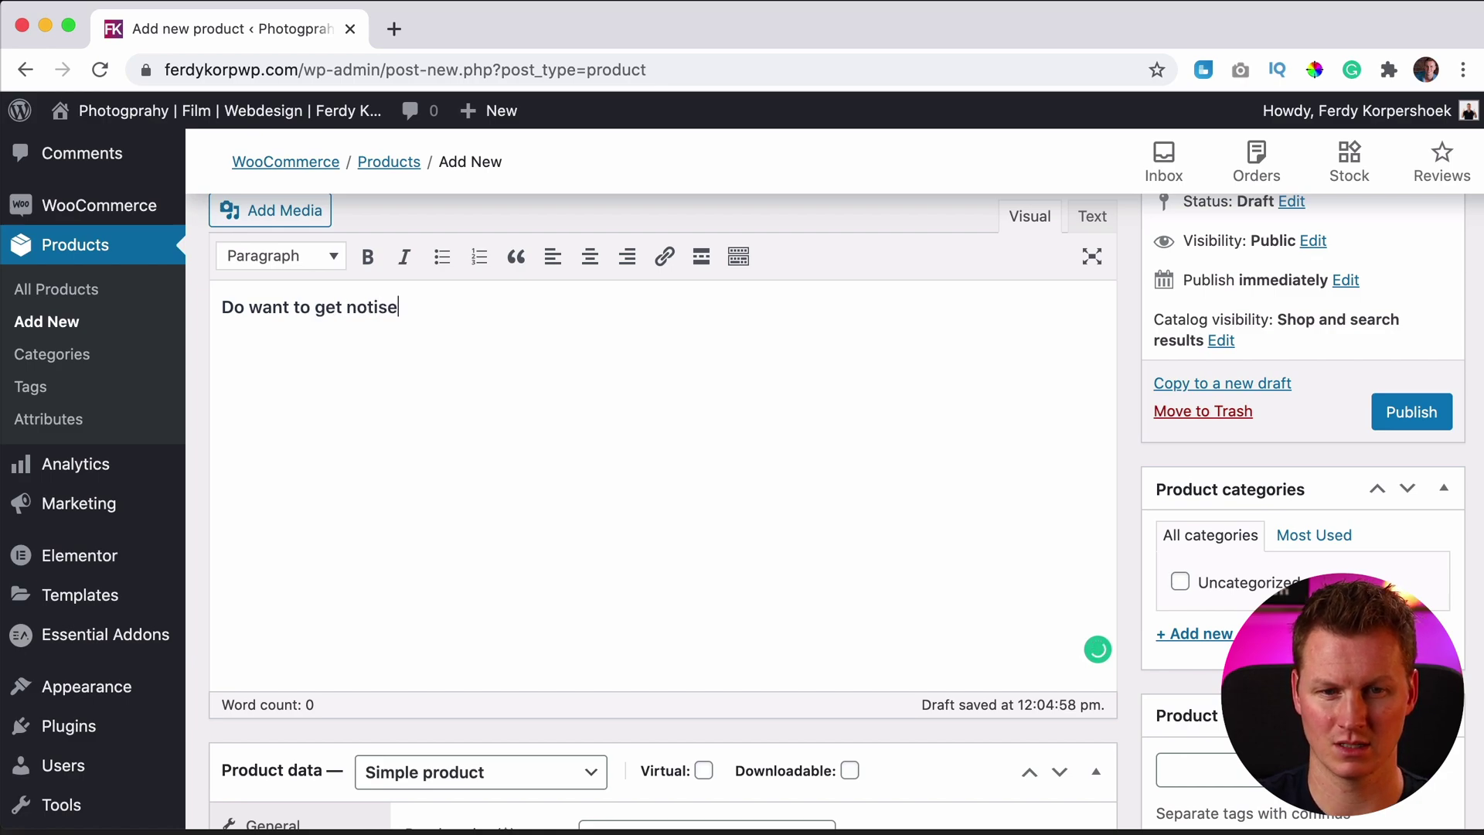
text(d by)
text( gi)
key(BackSpace)
key(BackSpace)
text(the ladies. T)
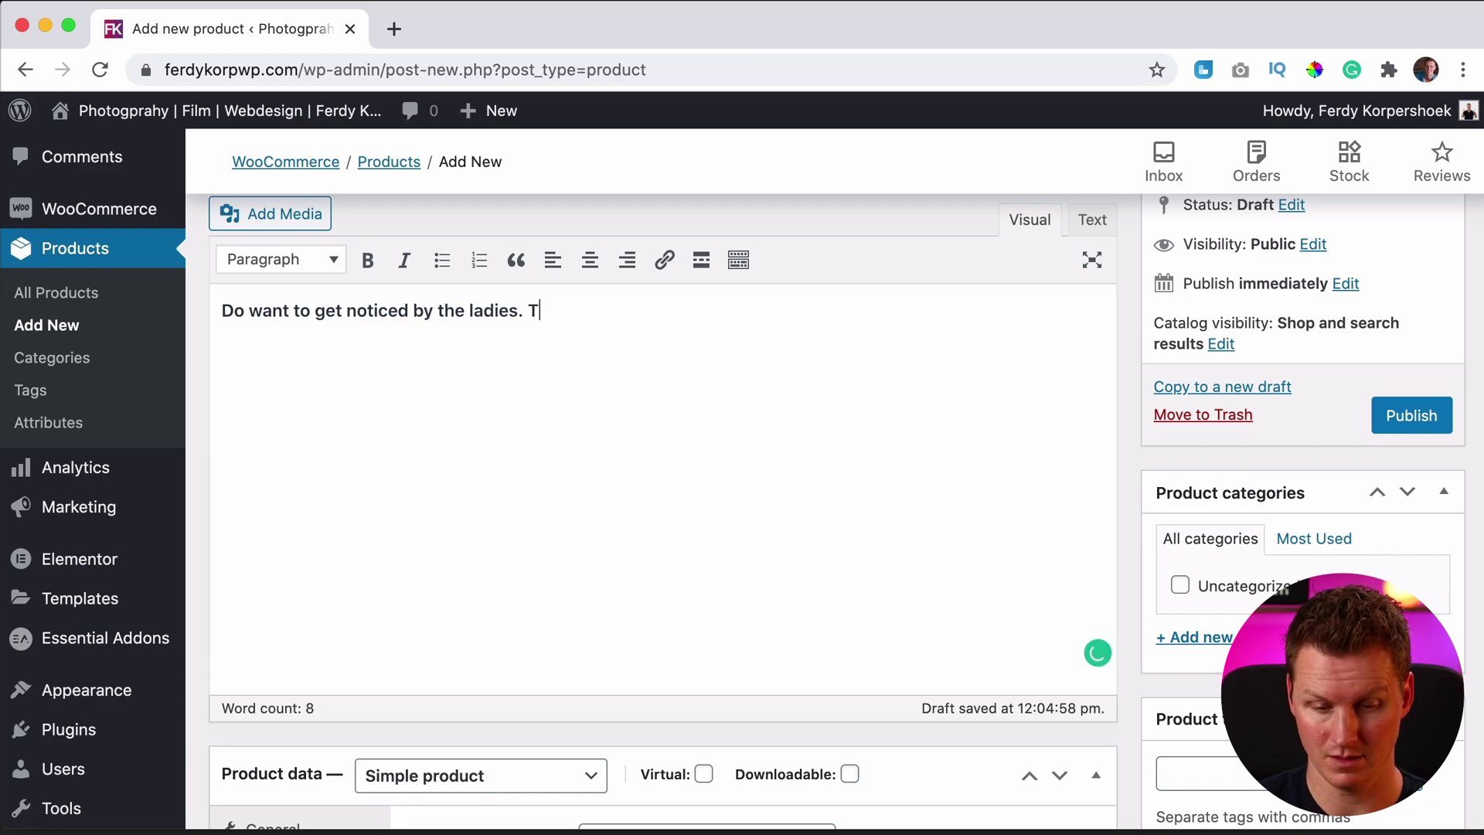
text(hen buy this hoodie.)
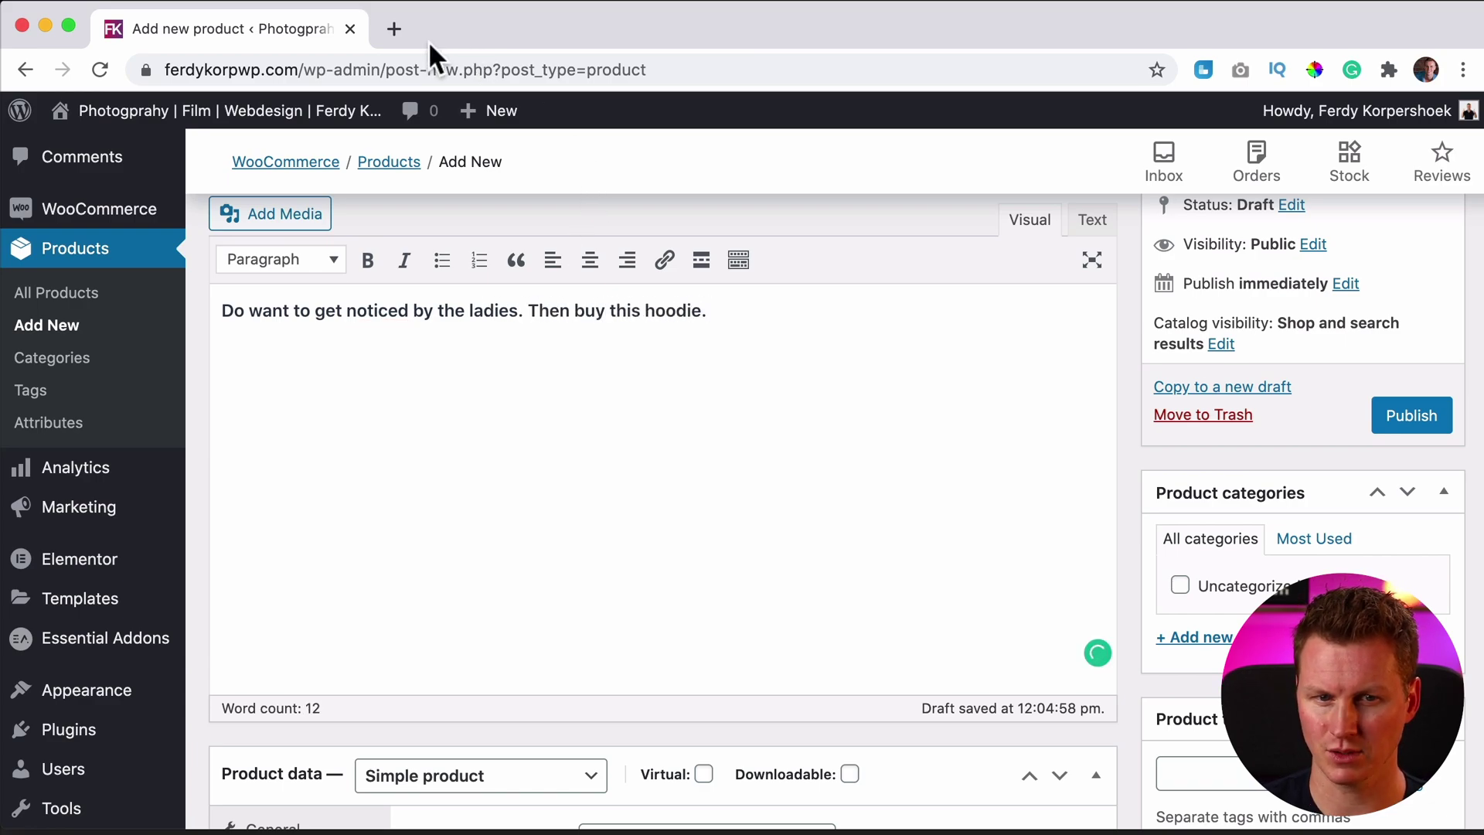
Search Google for 'dummy text generator', open Blind Text Generator and copy a lorem ipsum passage.
click(396, 29)
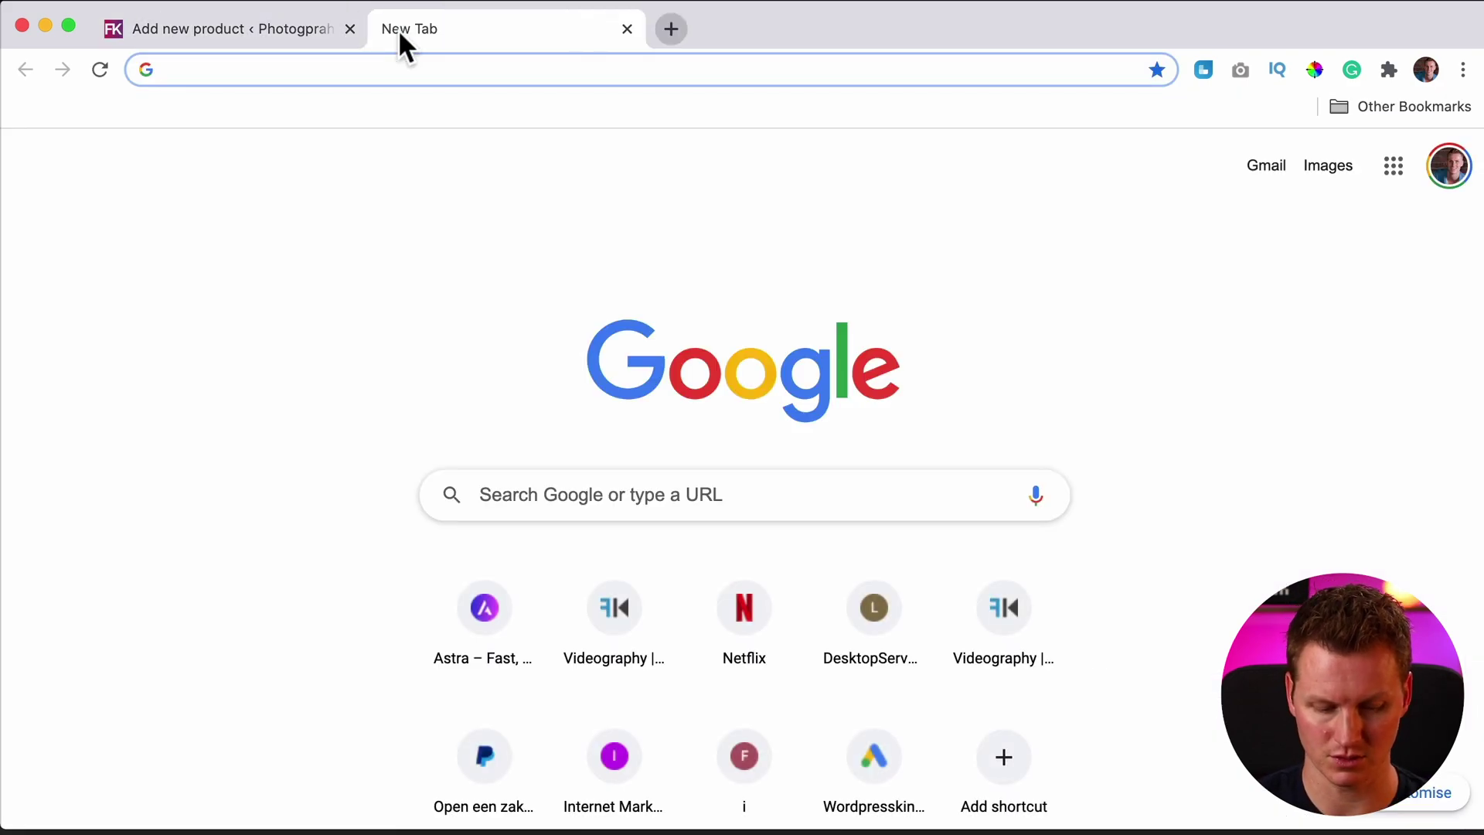
text(dummy yex)
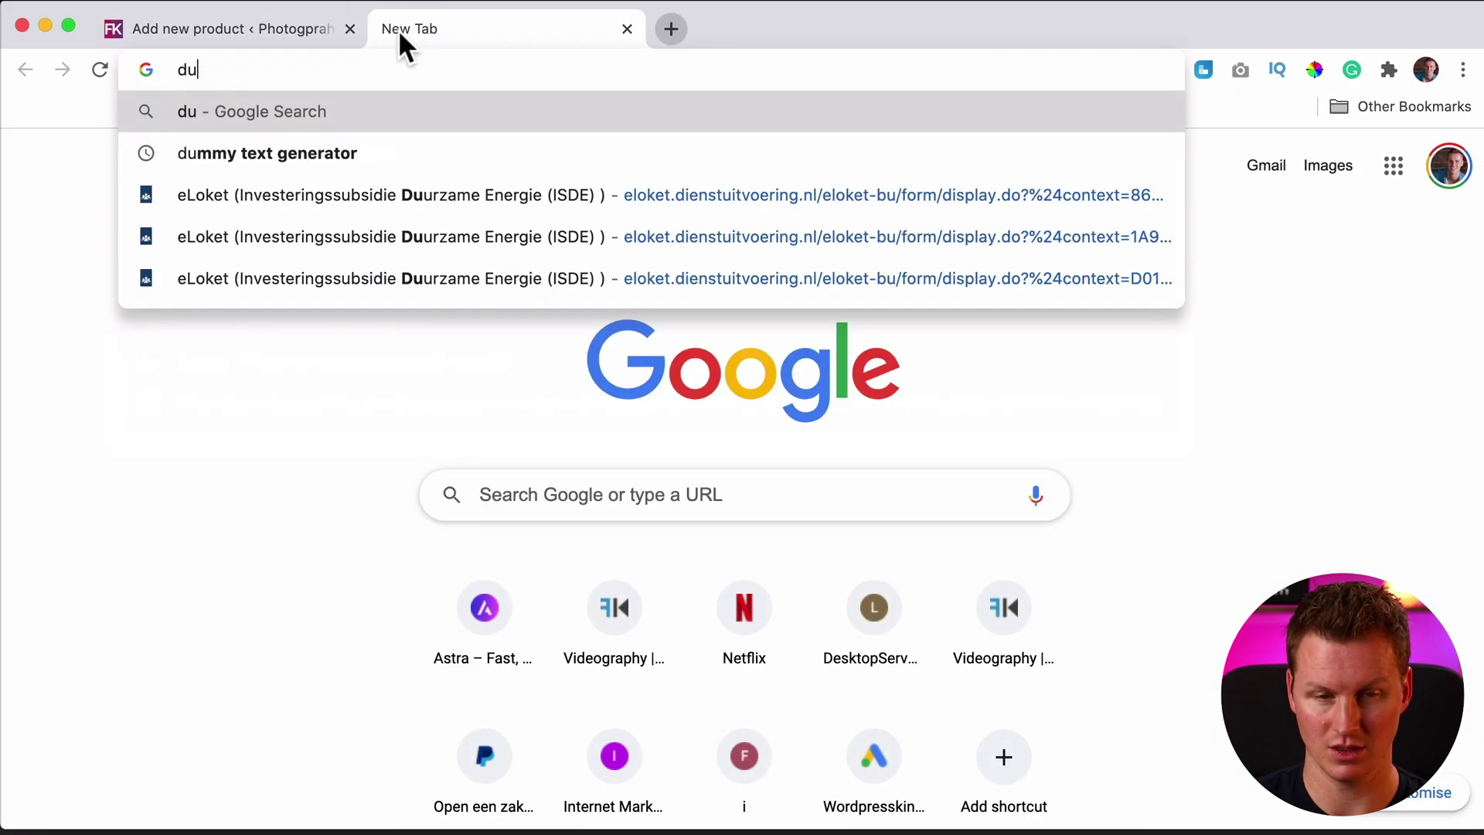
key(BackSpace)
key(BackSpace)
key(BackSpace)
text(t)
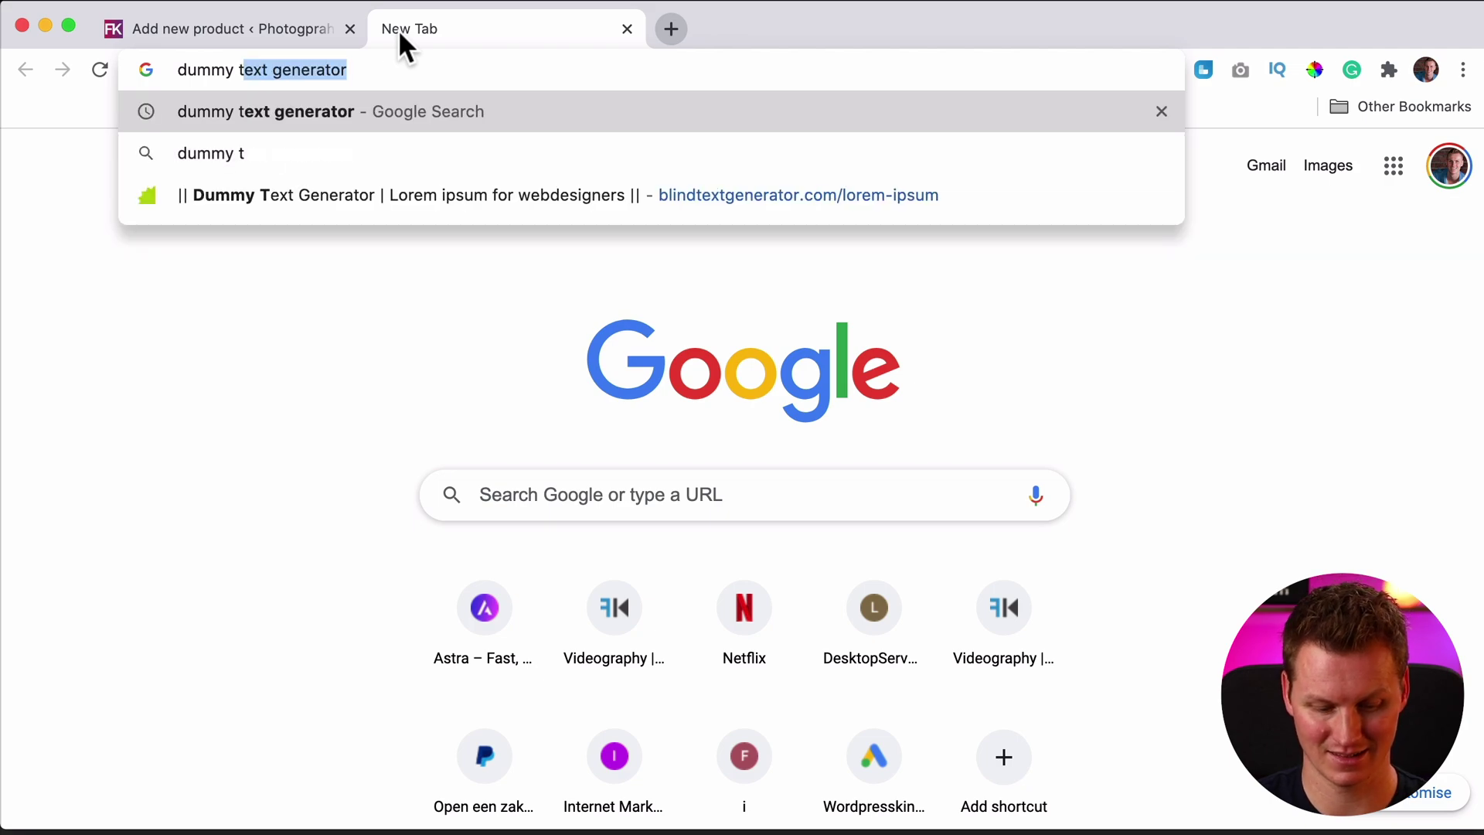
text(ext gener)
key(Return)
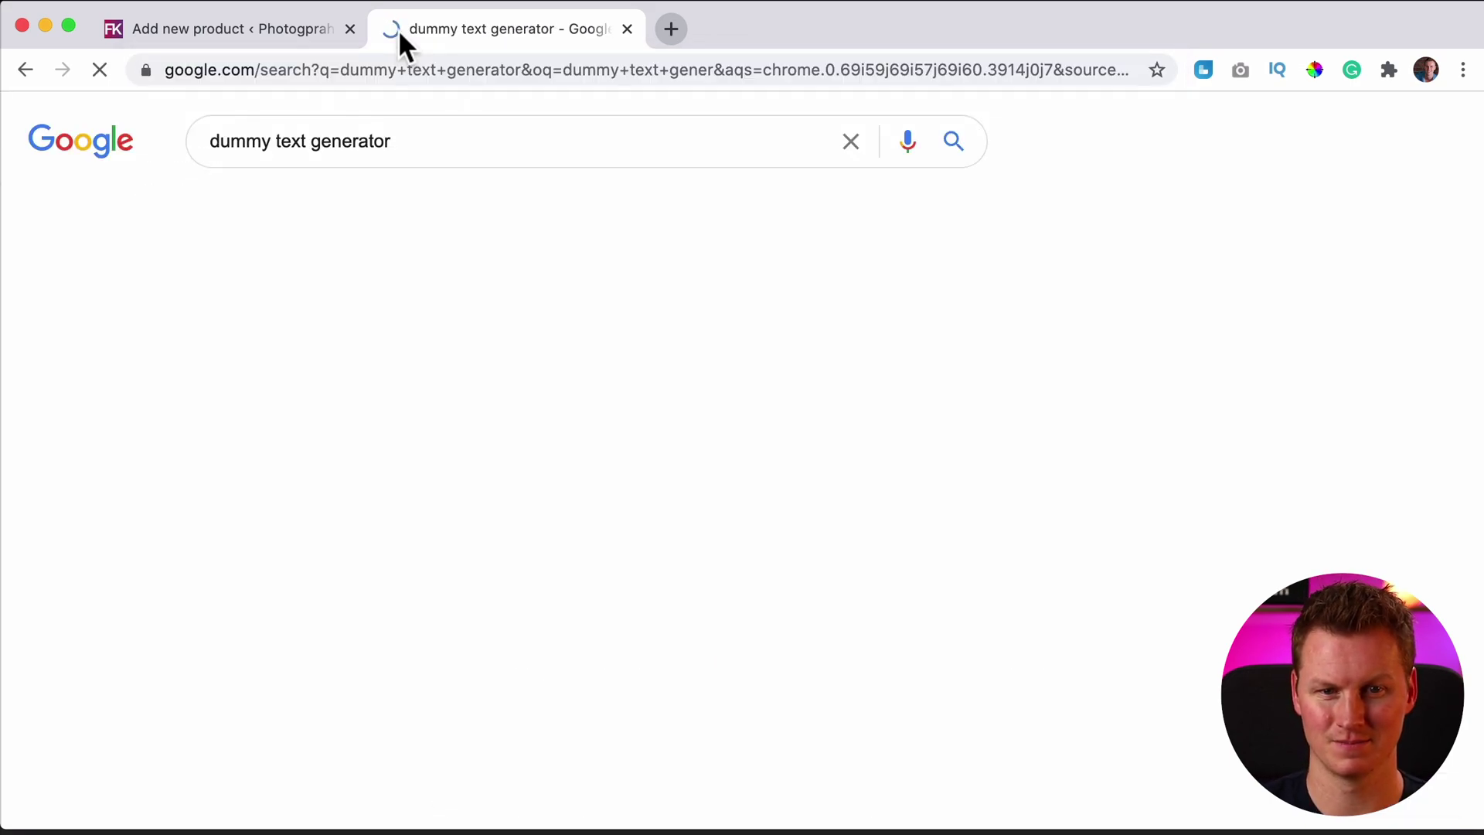
click(346, 338)
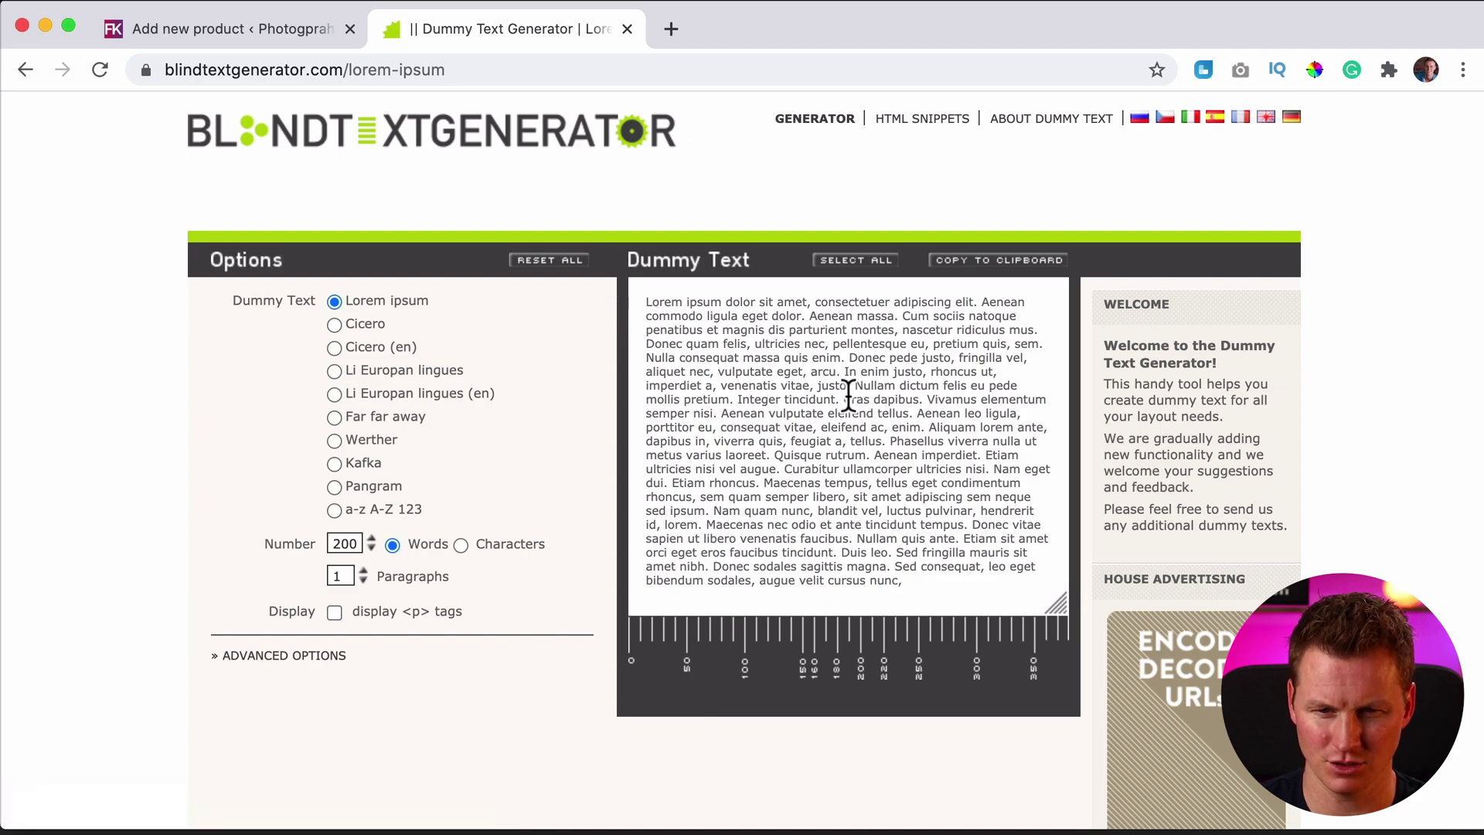
drag(850, 398, 901, 524)
key(super+c)
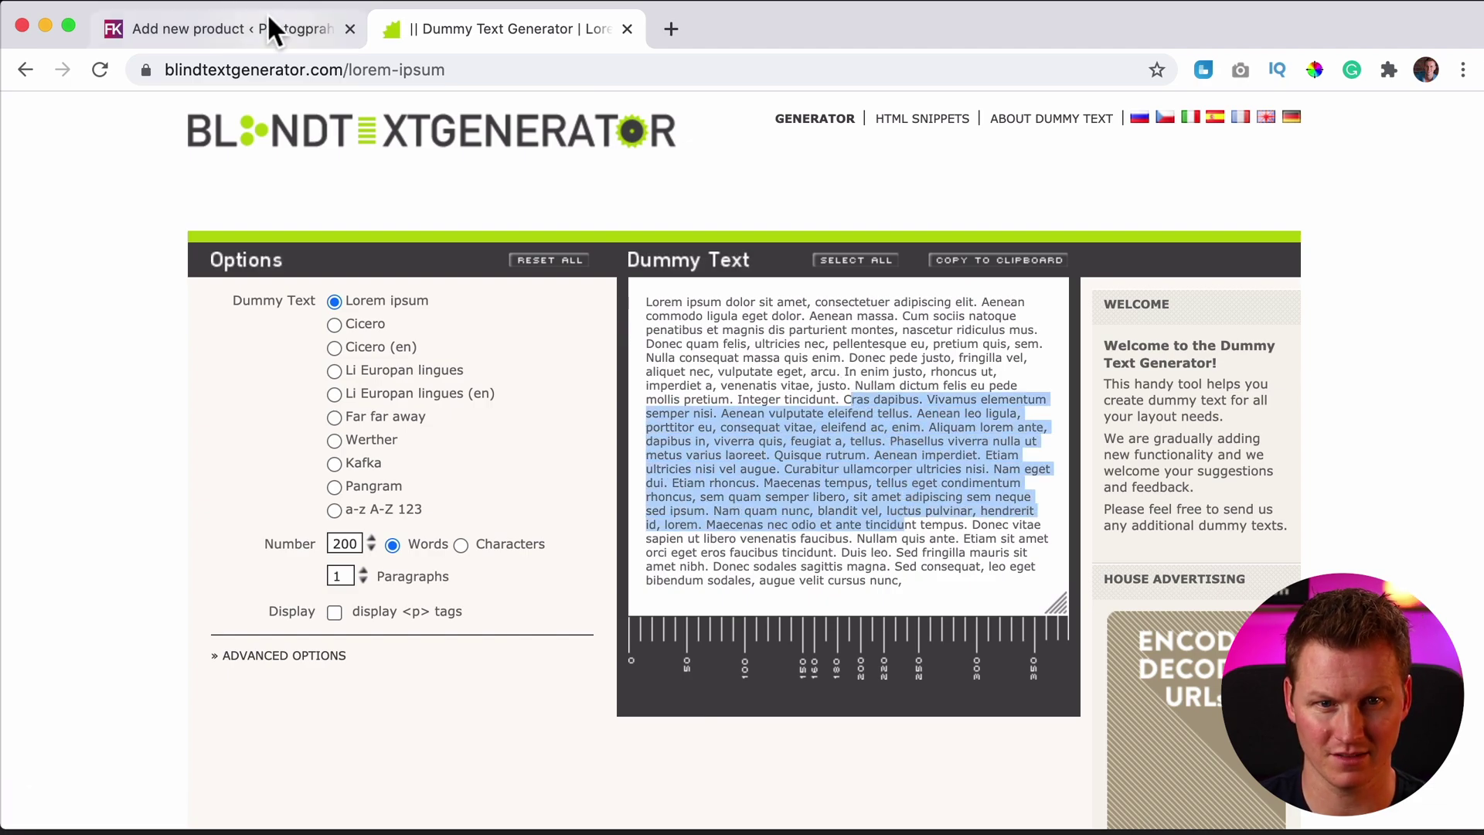
click(294, 29)
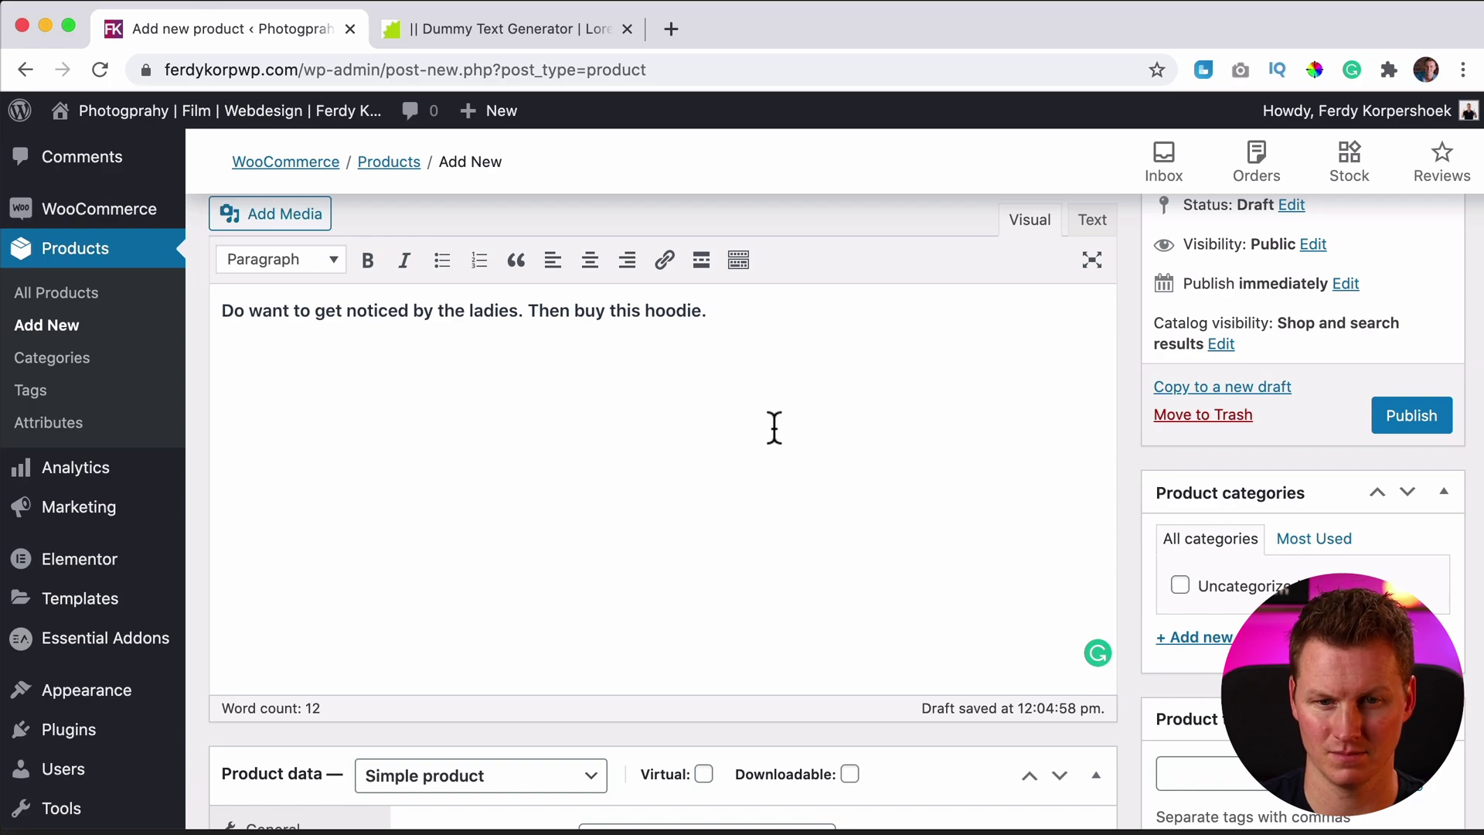
Paste the lorem ipsum filler into the description, splitting it into two paragraphs after 'Quisque rutrum.'.
key(super+v)
click(428, 394)
key(Return)
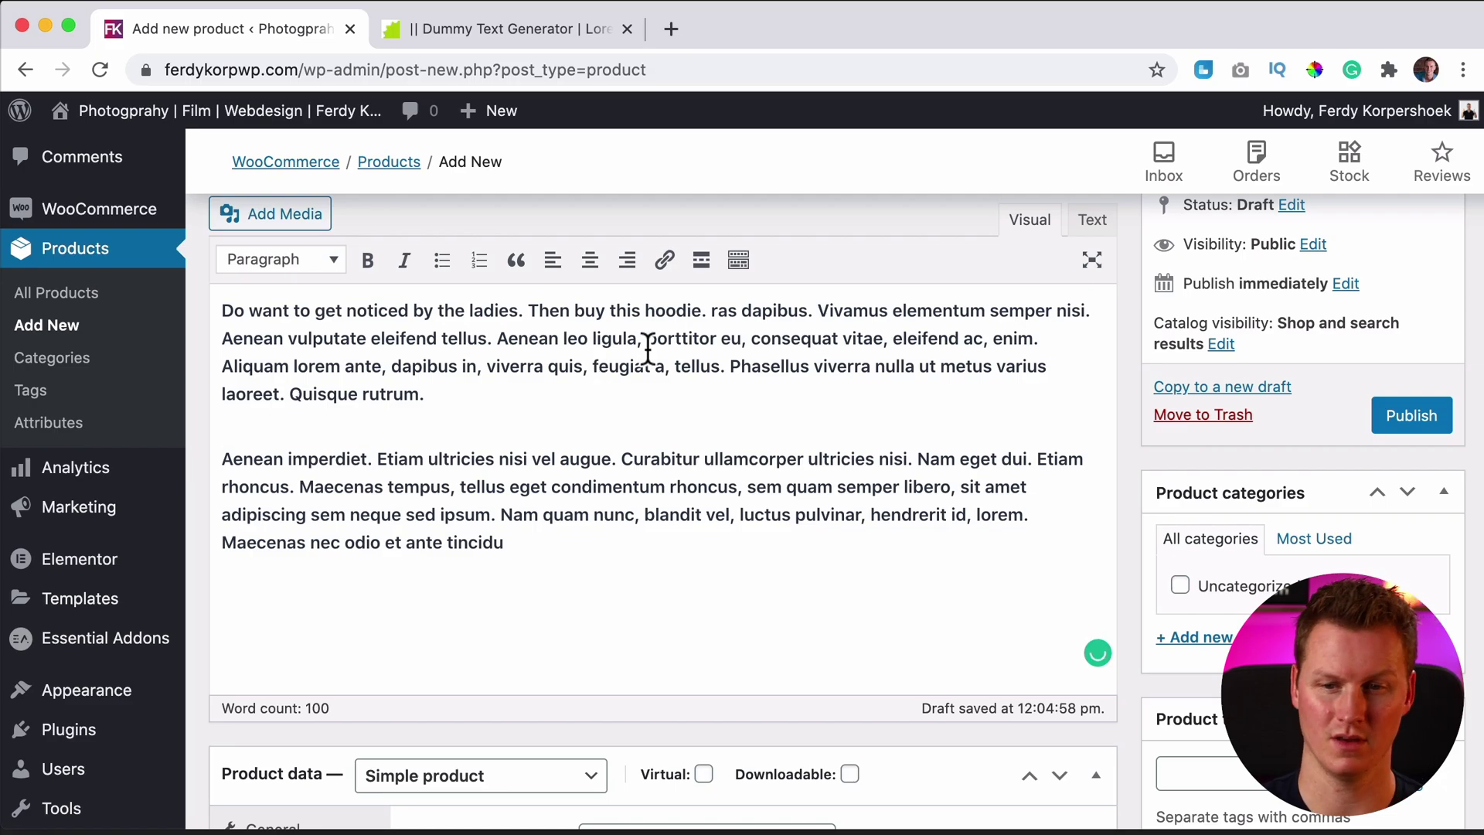
Write the short description 'This hoodie will make you feel like you are amazing… you ARE amazing!'.
scroll(681, 456, down, 5)
scroll(578, 386, down, 6)
click(456, 520)
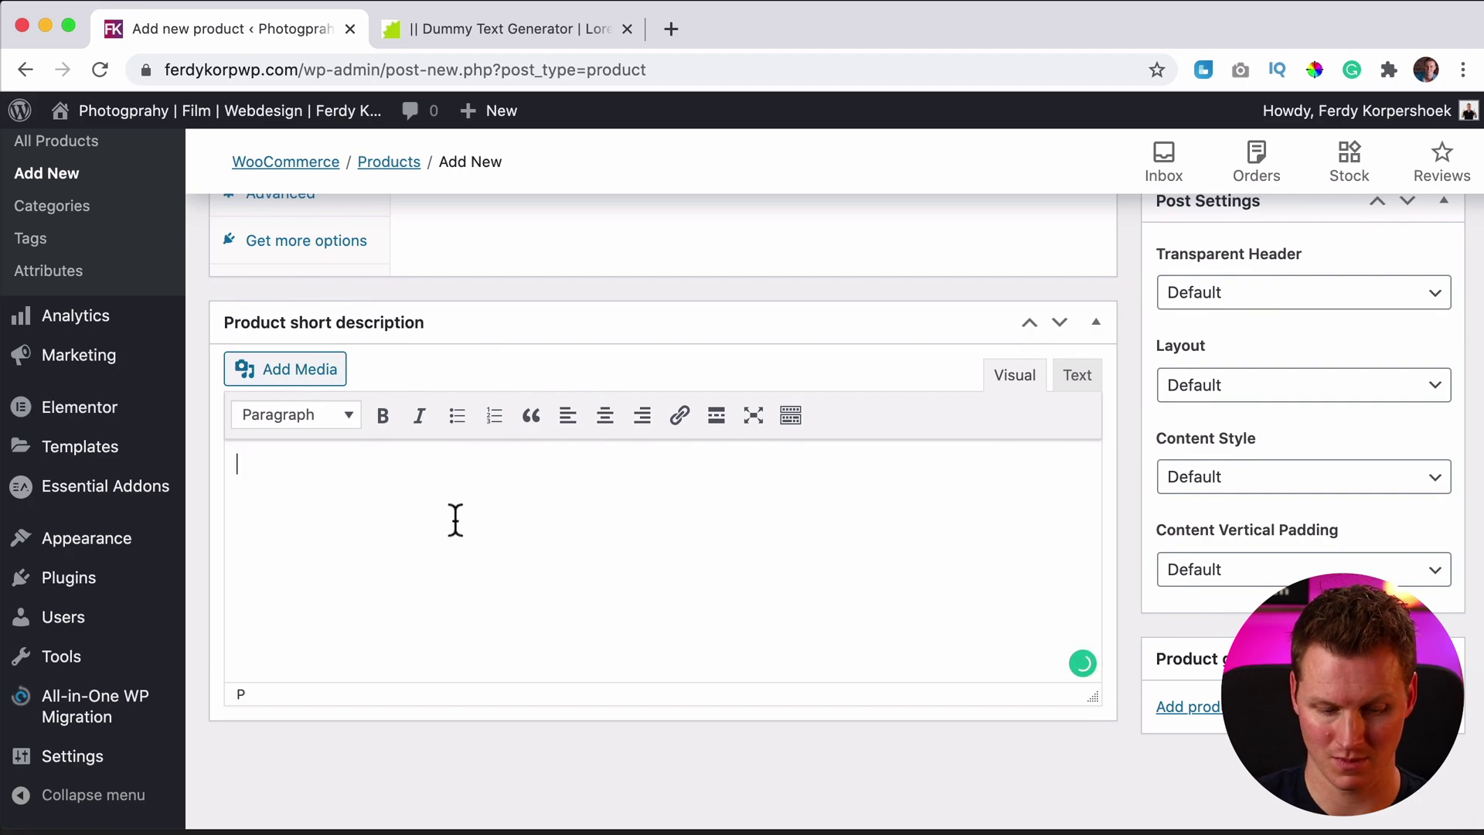
text(This hoodie)
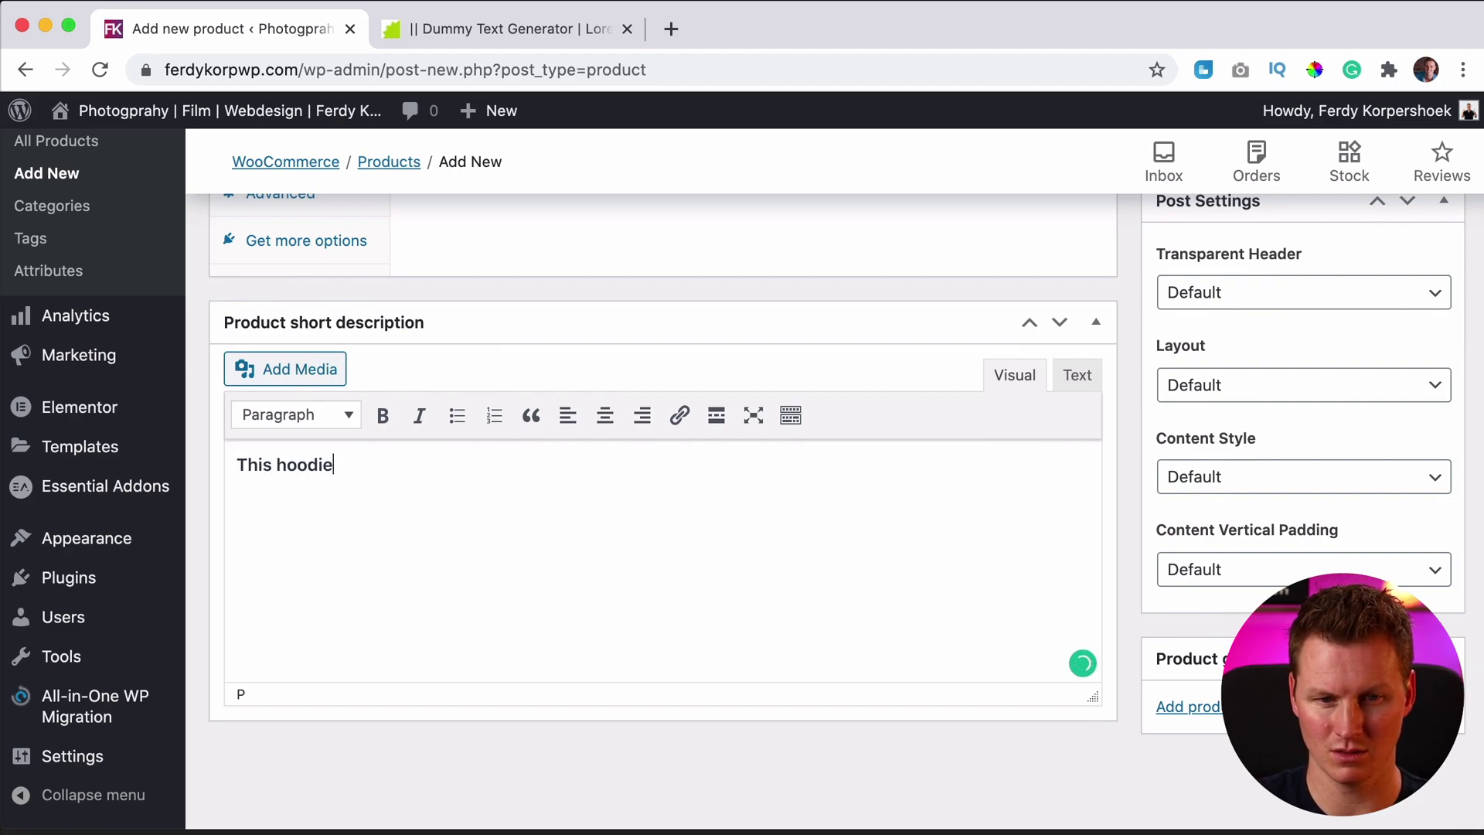
text( will make you fe)
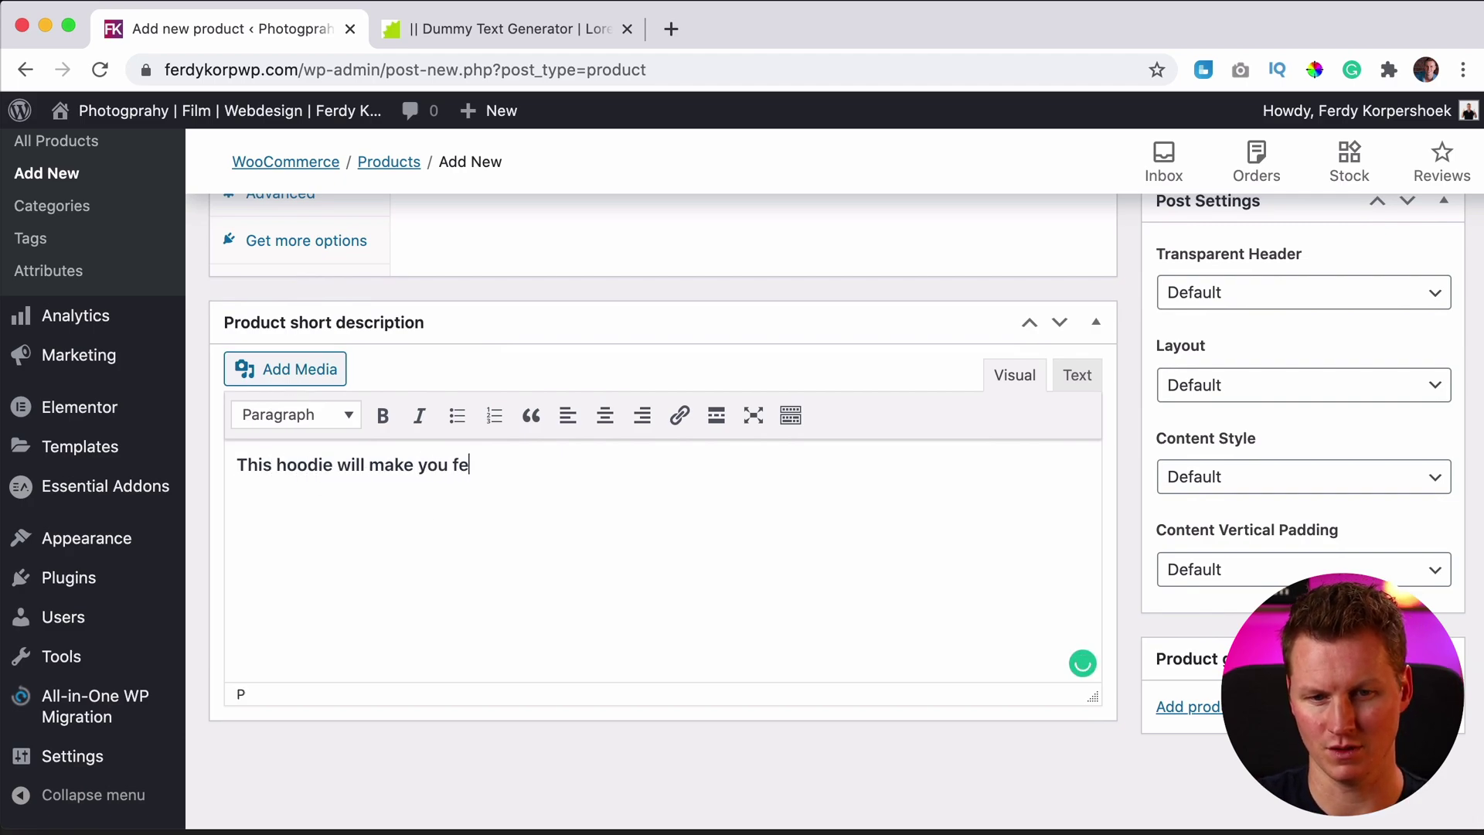
text(el like you )
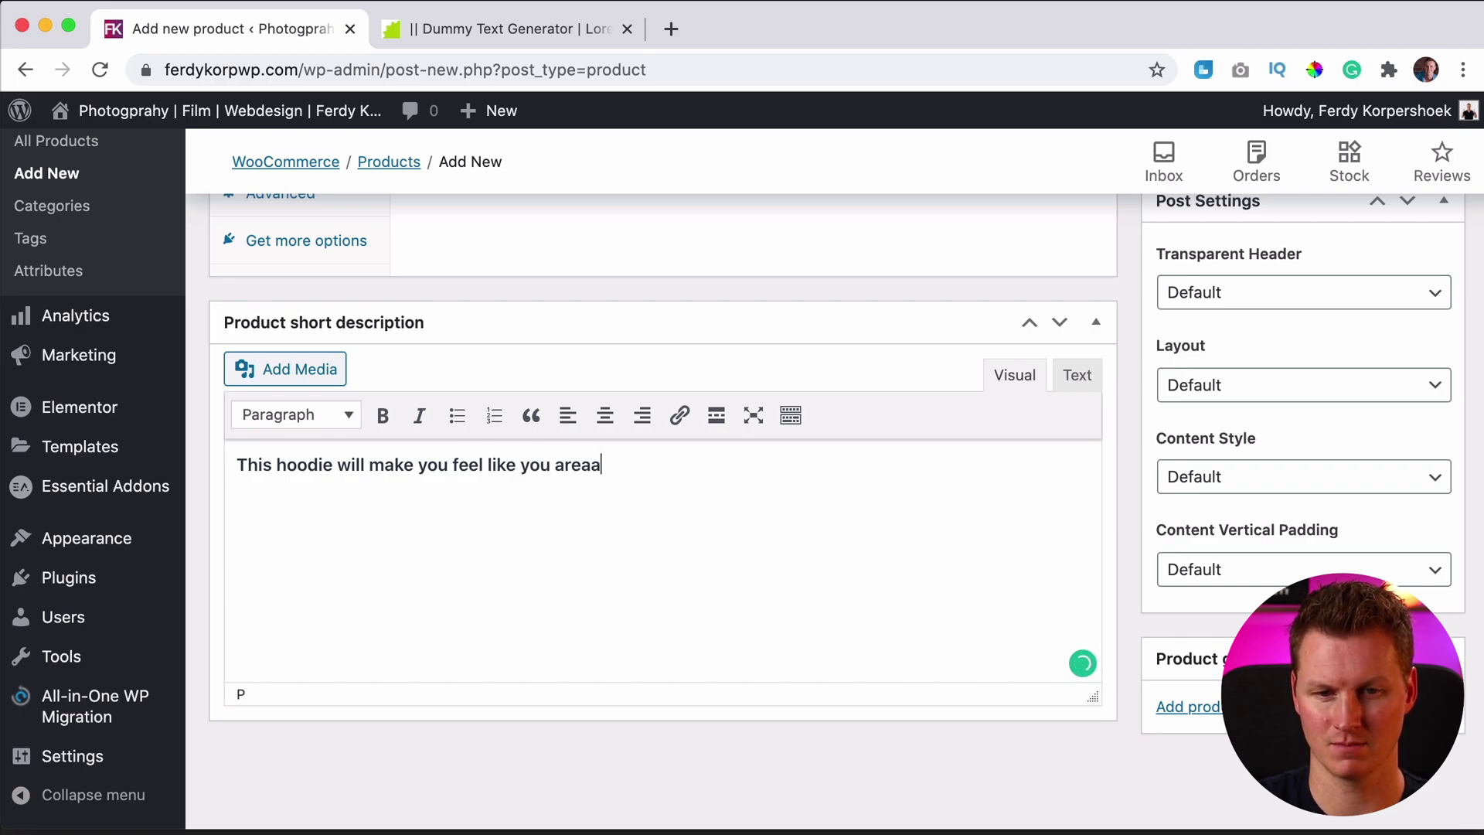
text(areaa)
key(BackSpace)
key(BackSpace)
text(amazing. And that is awesome,)
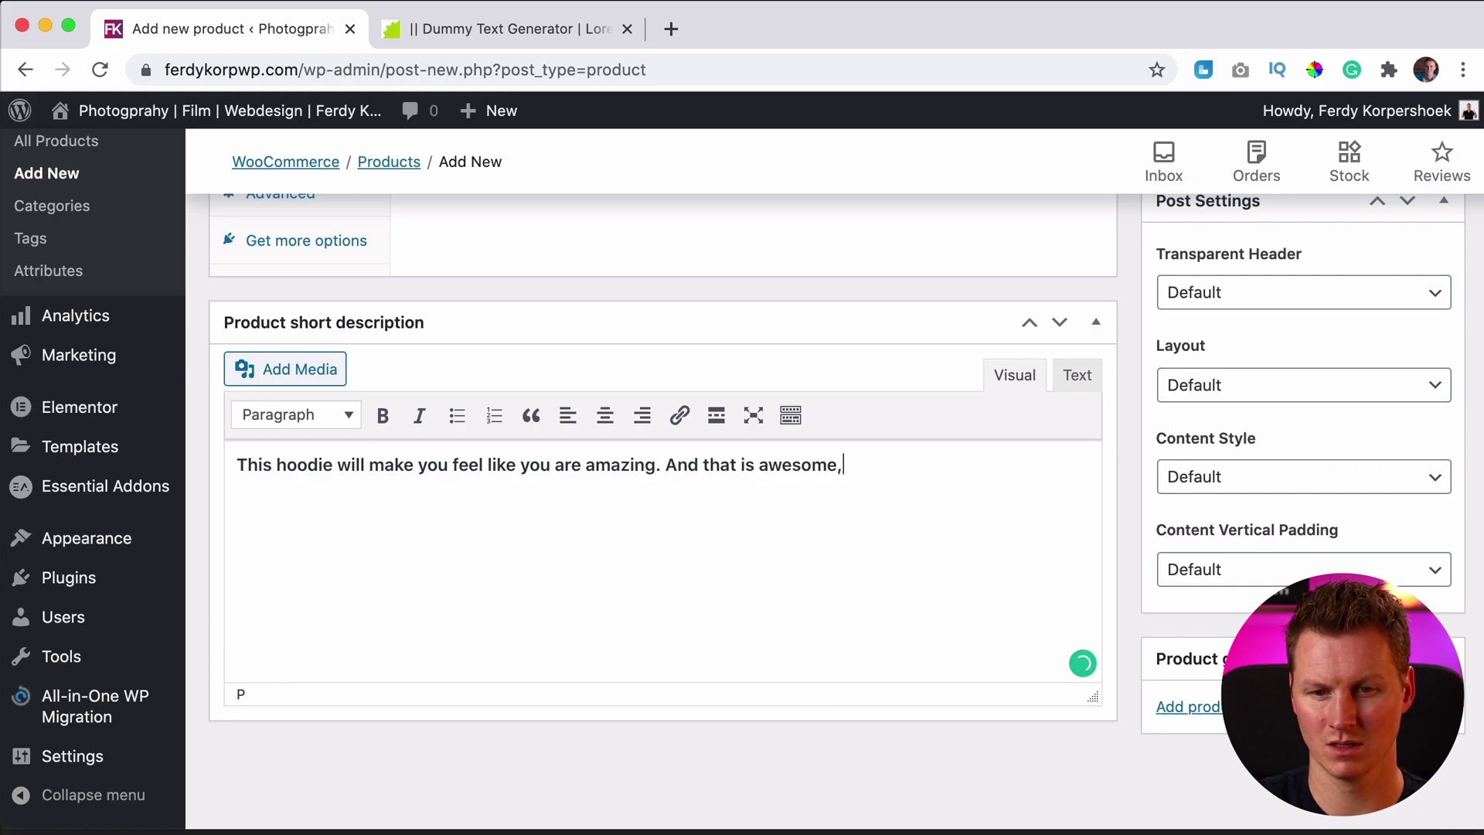
text(ou ARE amazing!)
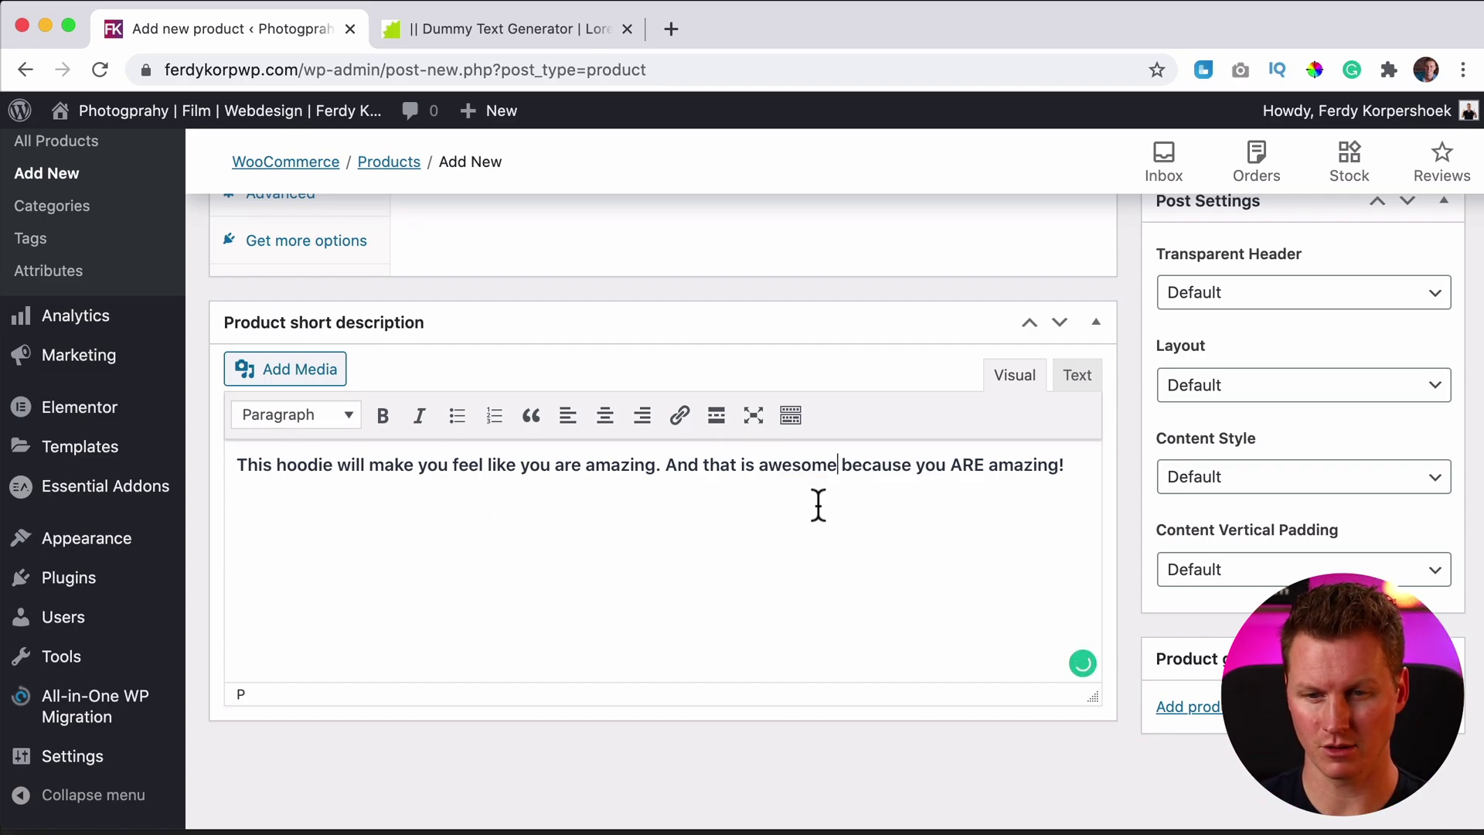
Try the Virtual and Downloadable options, leaving both unticked.
scroll(830, 501, up, 15)
scroll(831, 502, down, 10)
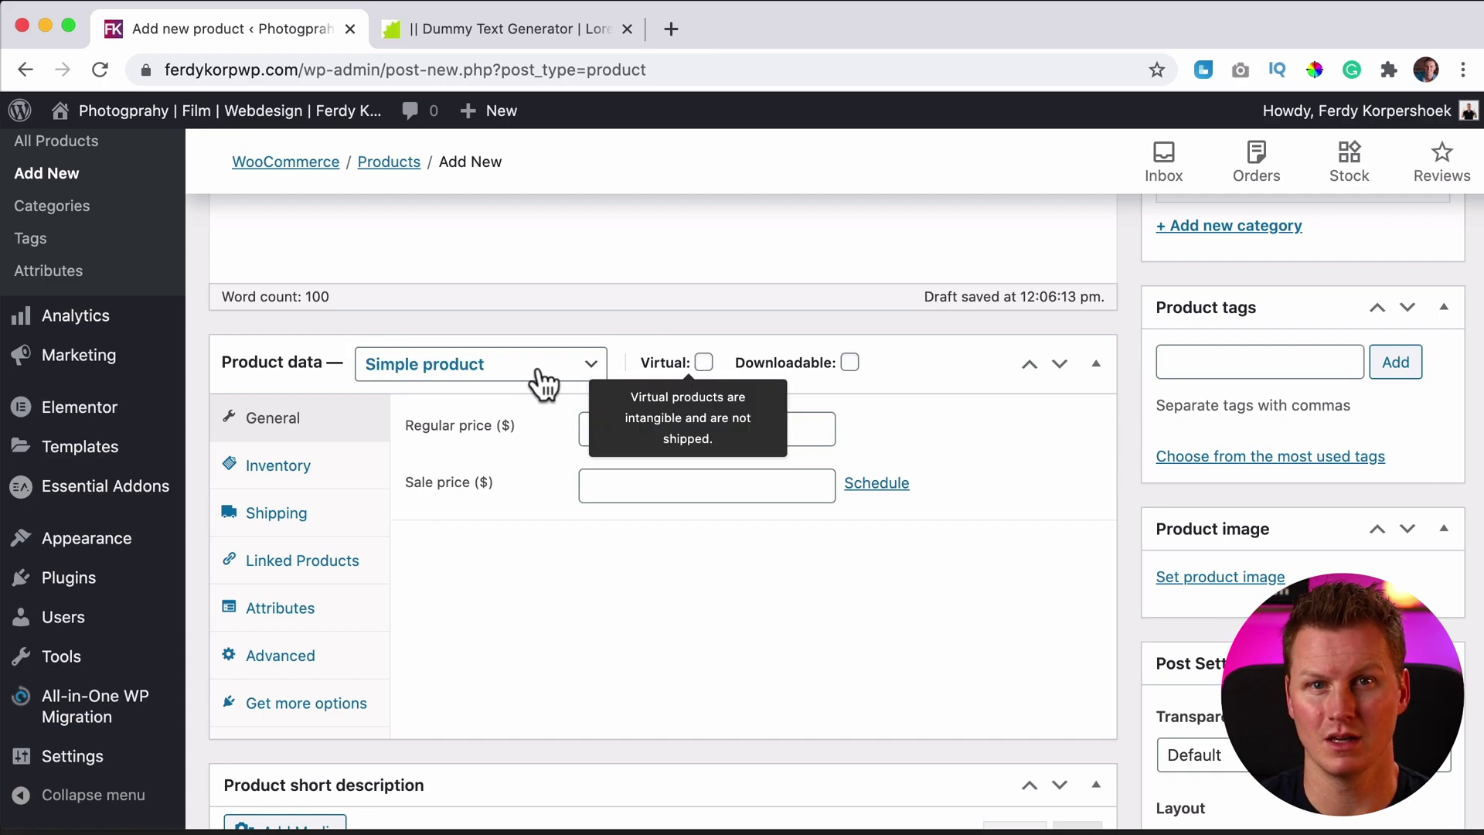
click(703, 362)
click(703, 361)
click(849, 362)
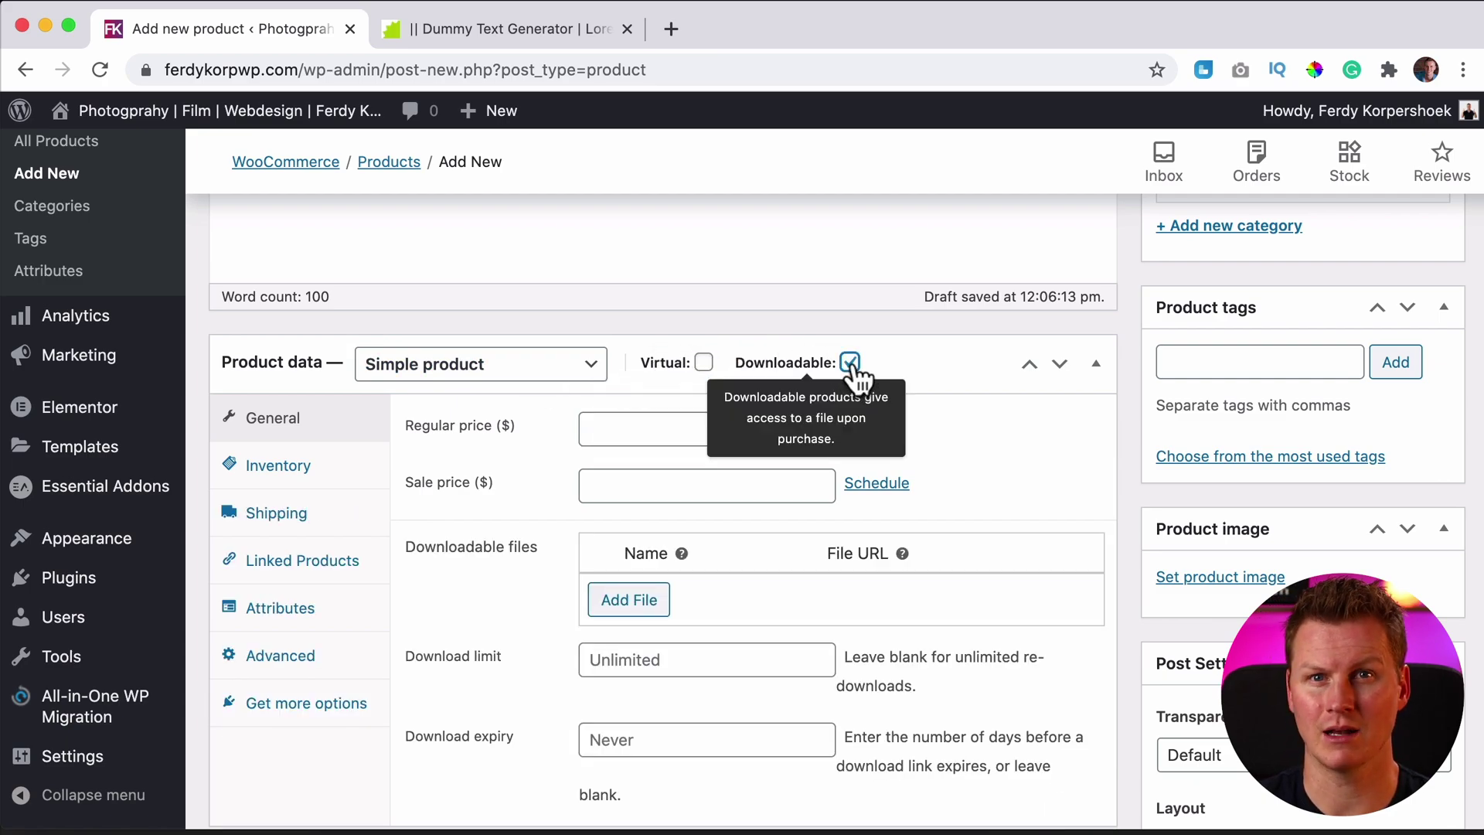
click(850, 363)
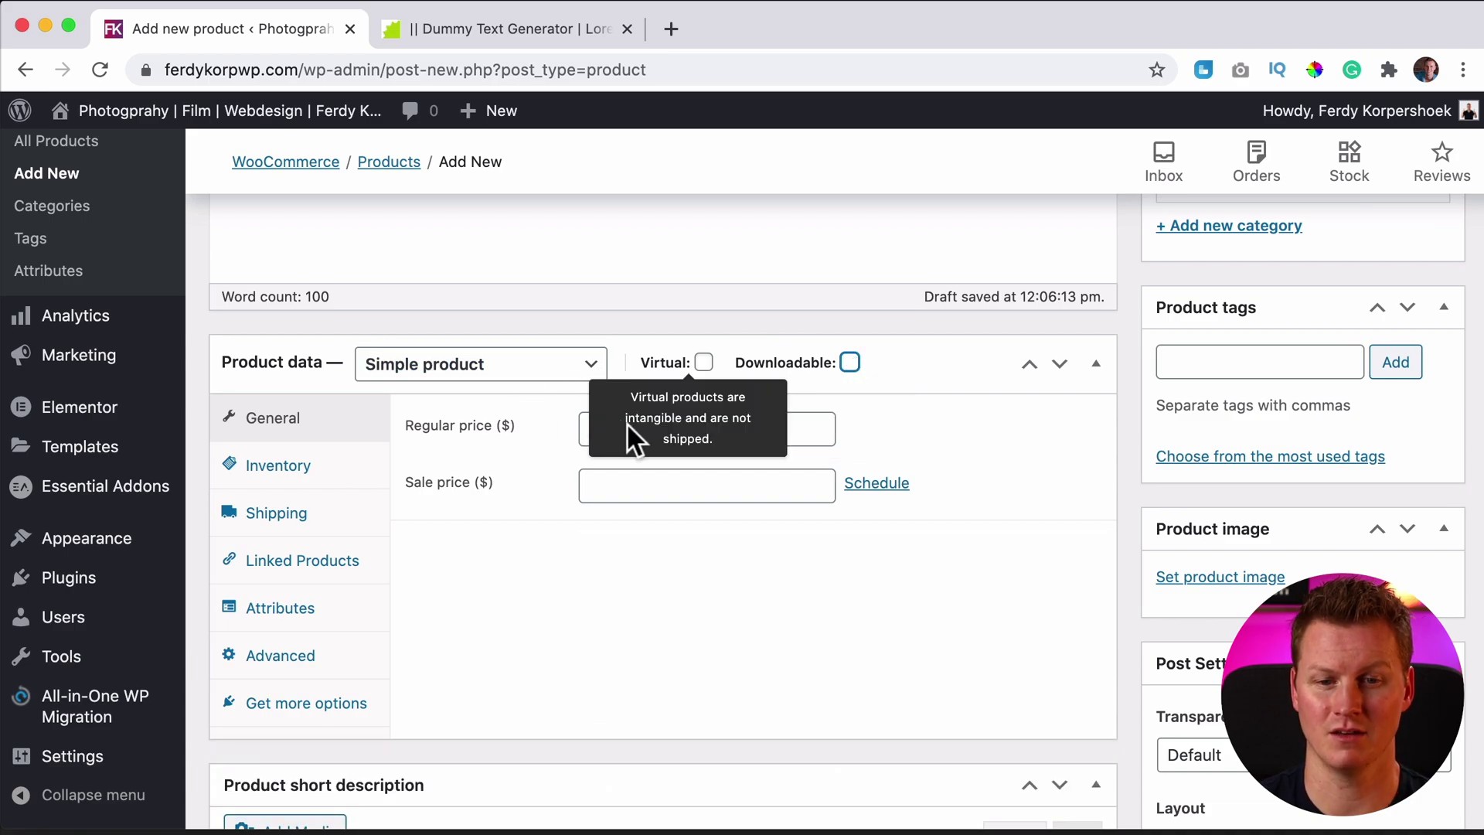
Enter regular price 29.95 and sale price 19.95.
click(656, 428)
text(29.95)
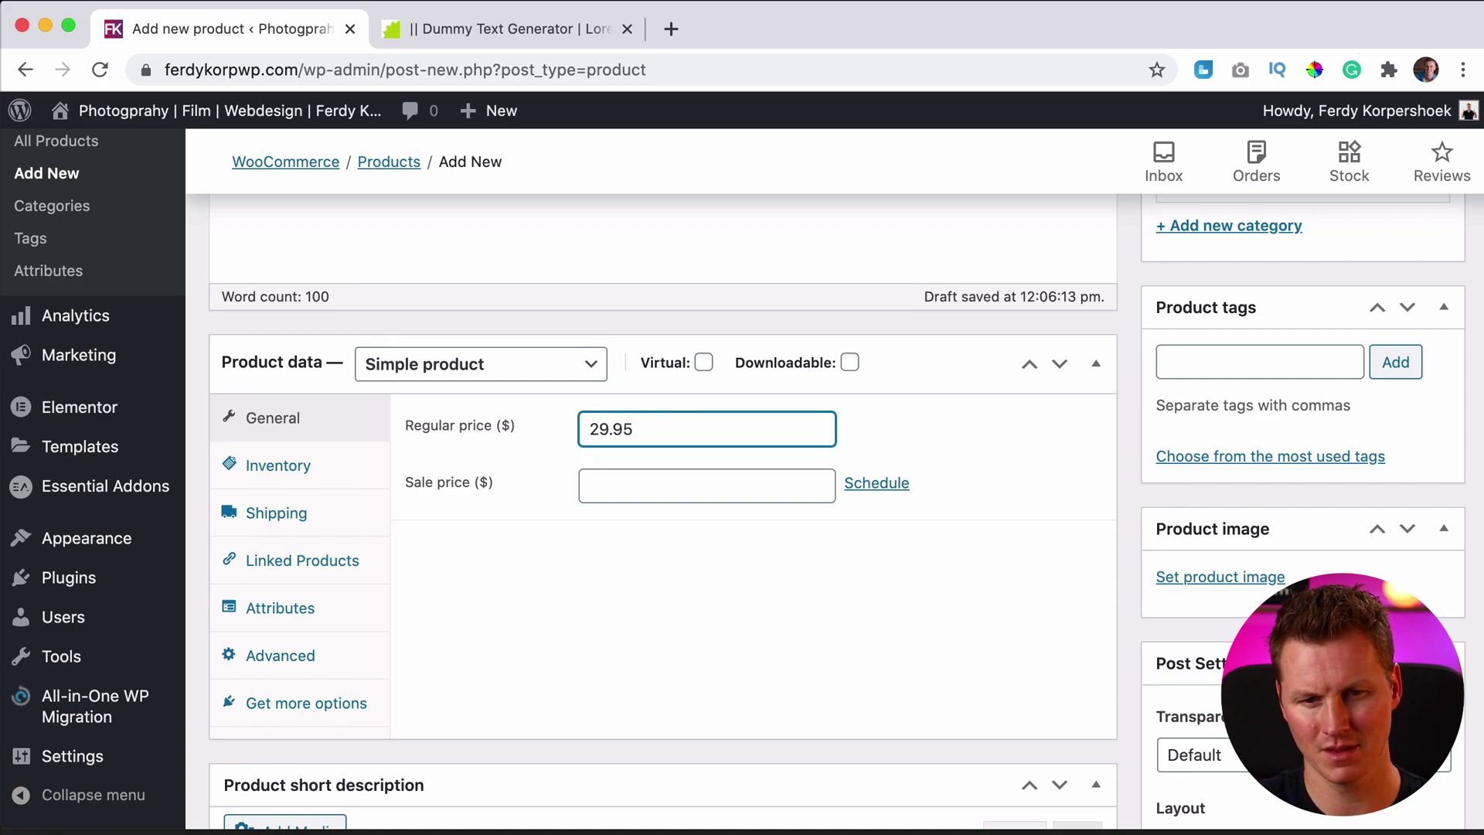
click(706, 485)
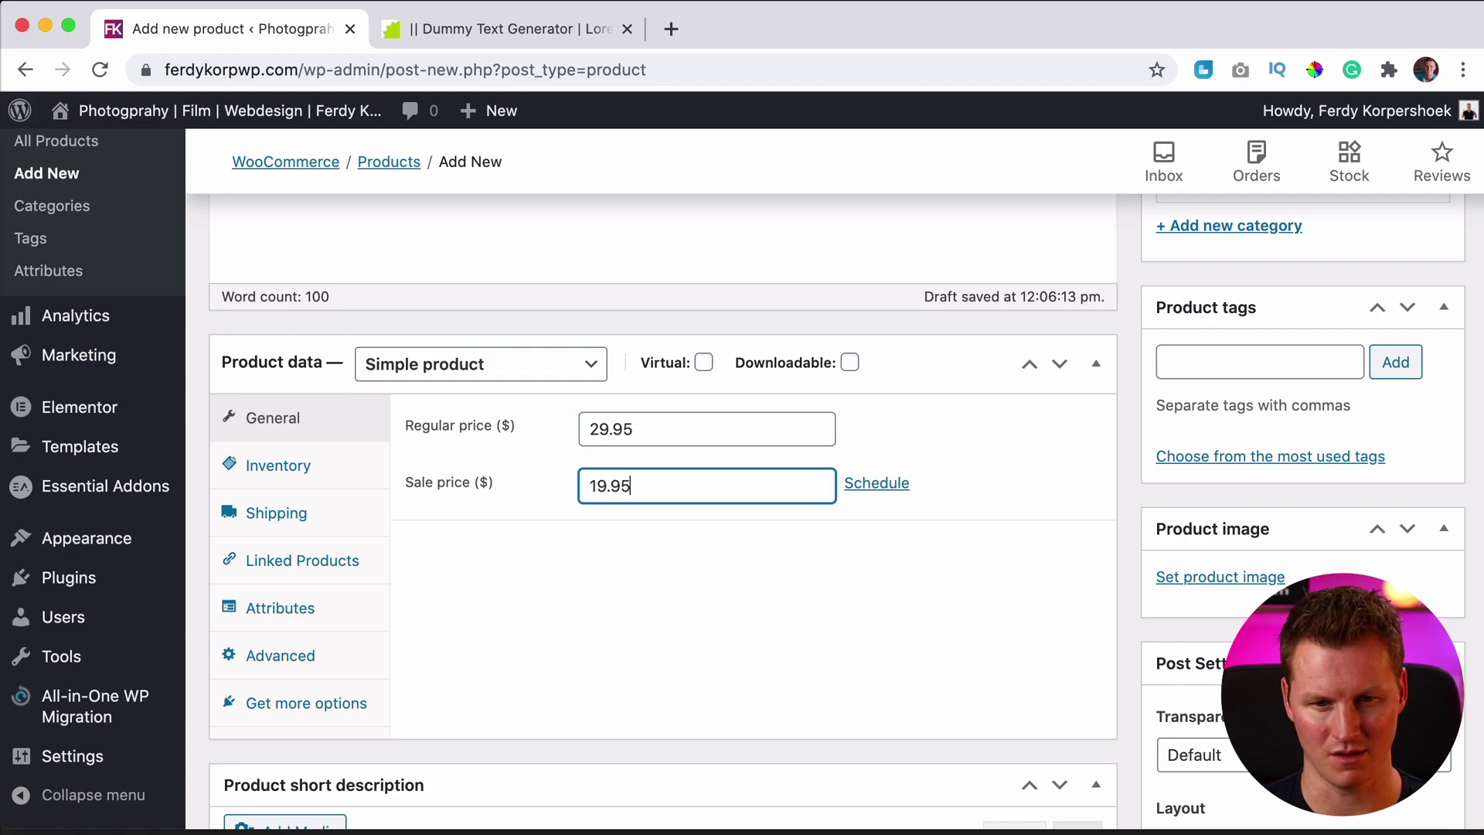
Schedule the sale from 2 November 2020 to 8 November 2020.
click(869, 485)
click(804, 541)
click(613, 328)
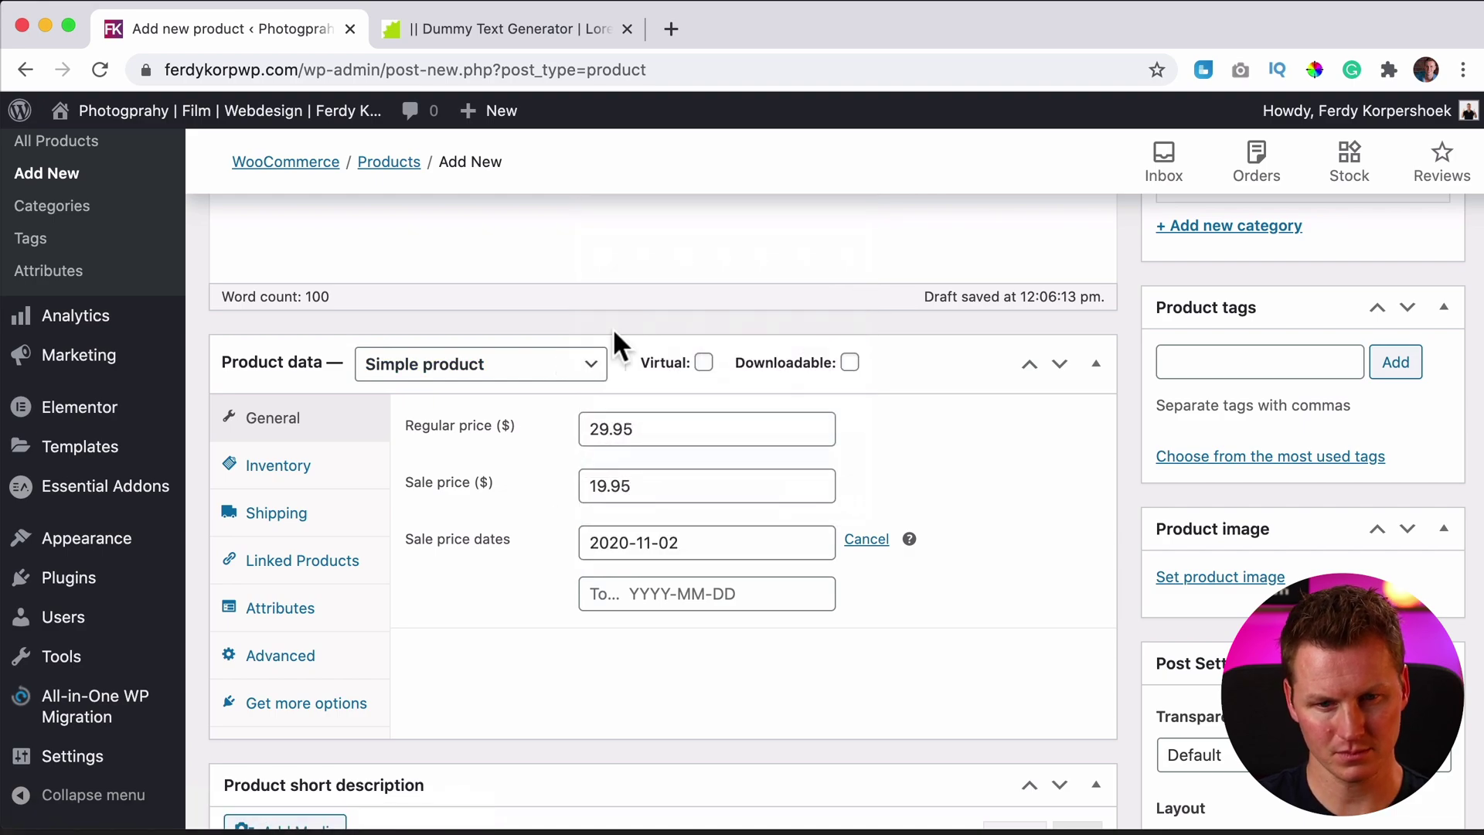
click(641, 594)
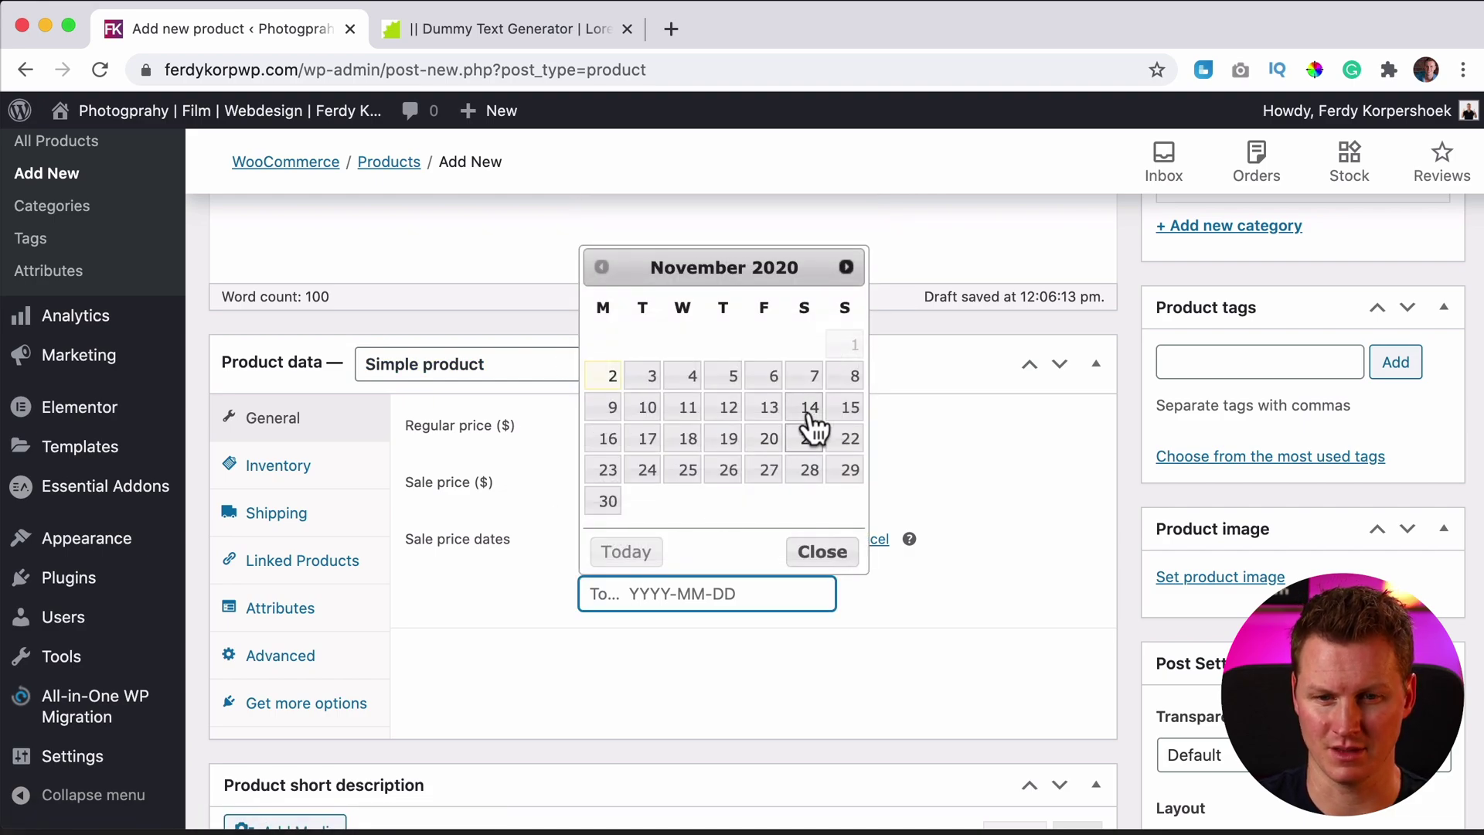
click(853, 377)
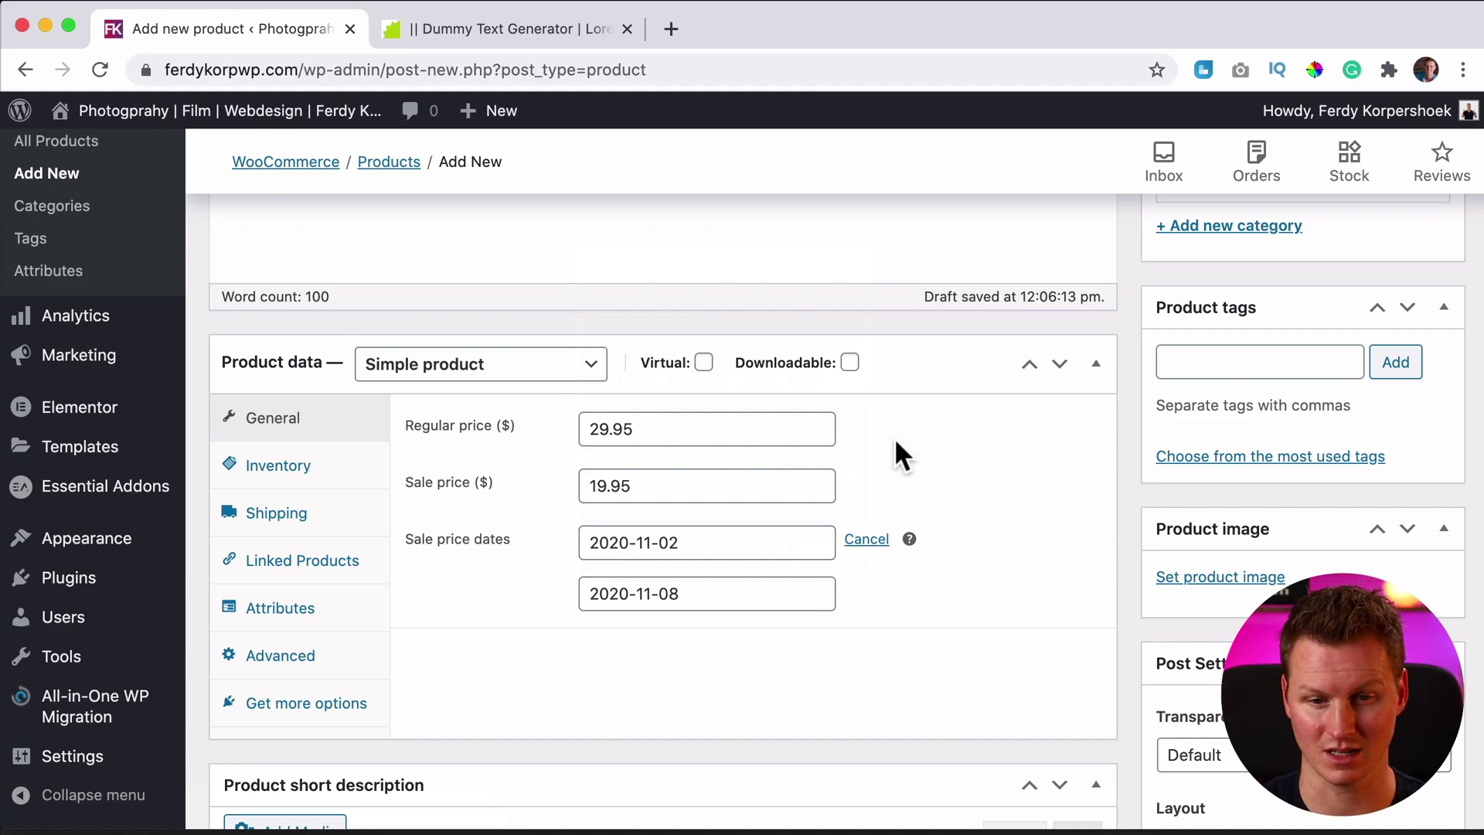
Switch the Product data box to the Inventory tab with SKU and stock settings.
scroll(897, 452, down, 1)
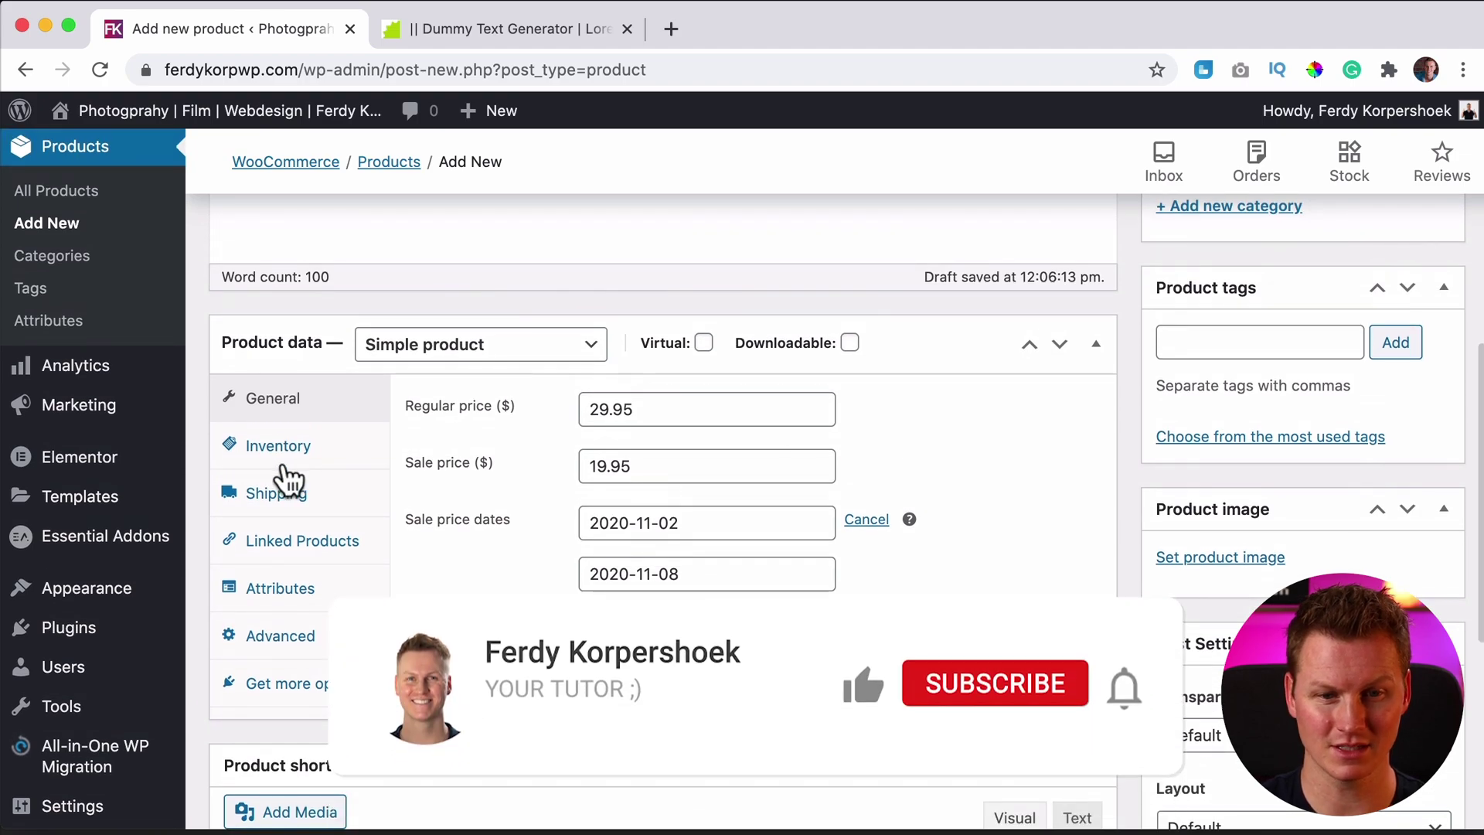
click(298, 462)
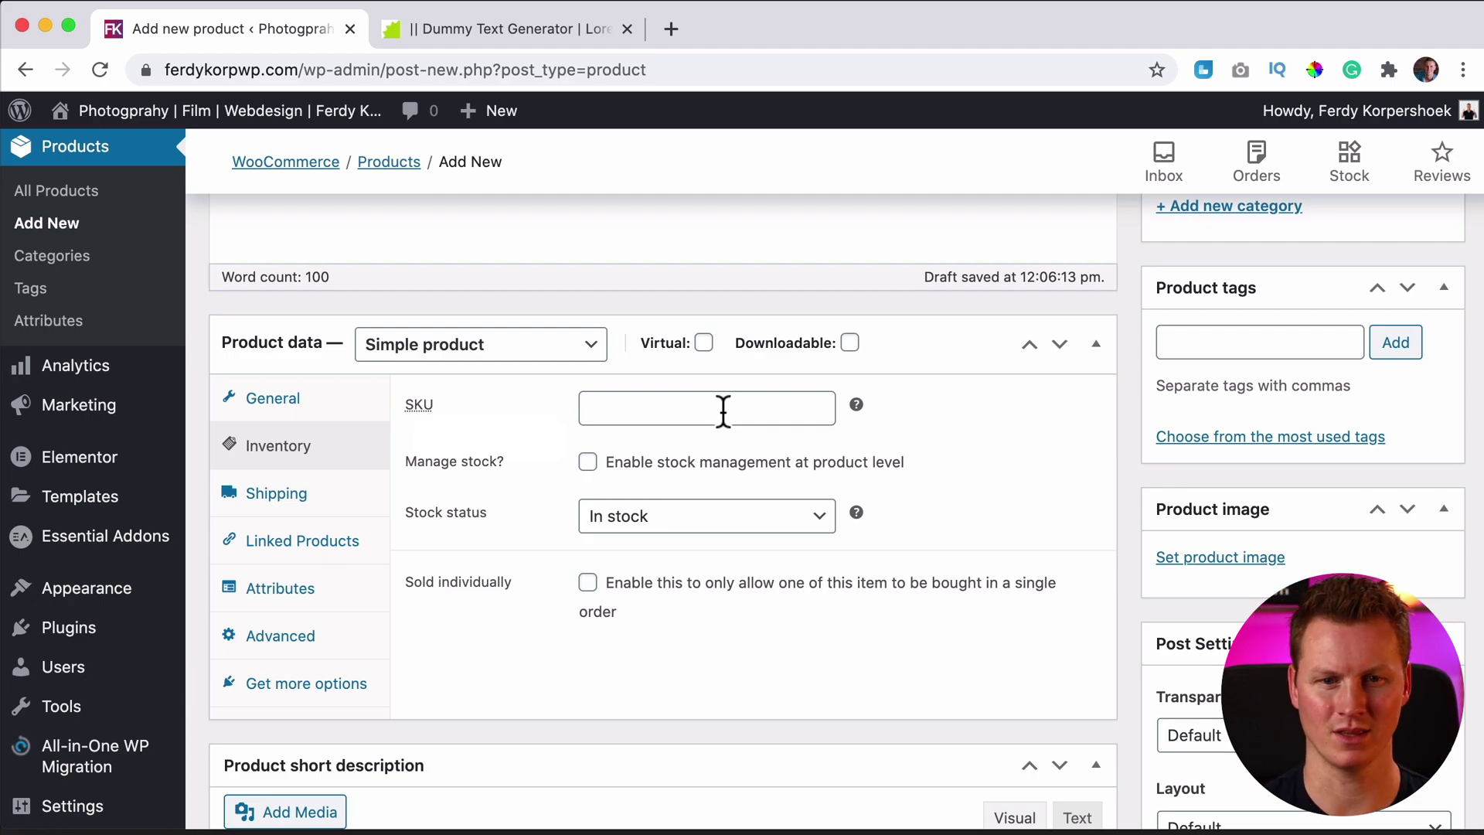
Search 'nike hoodie black', open the Foot Locker listing and copy the hoodie's product code.
click(671, 28)
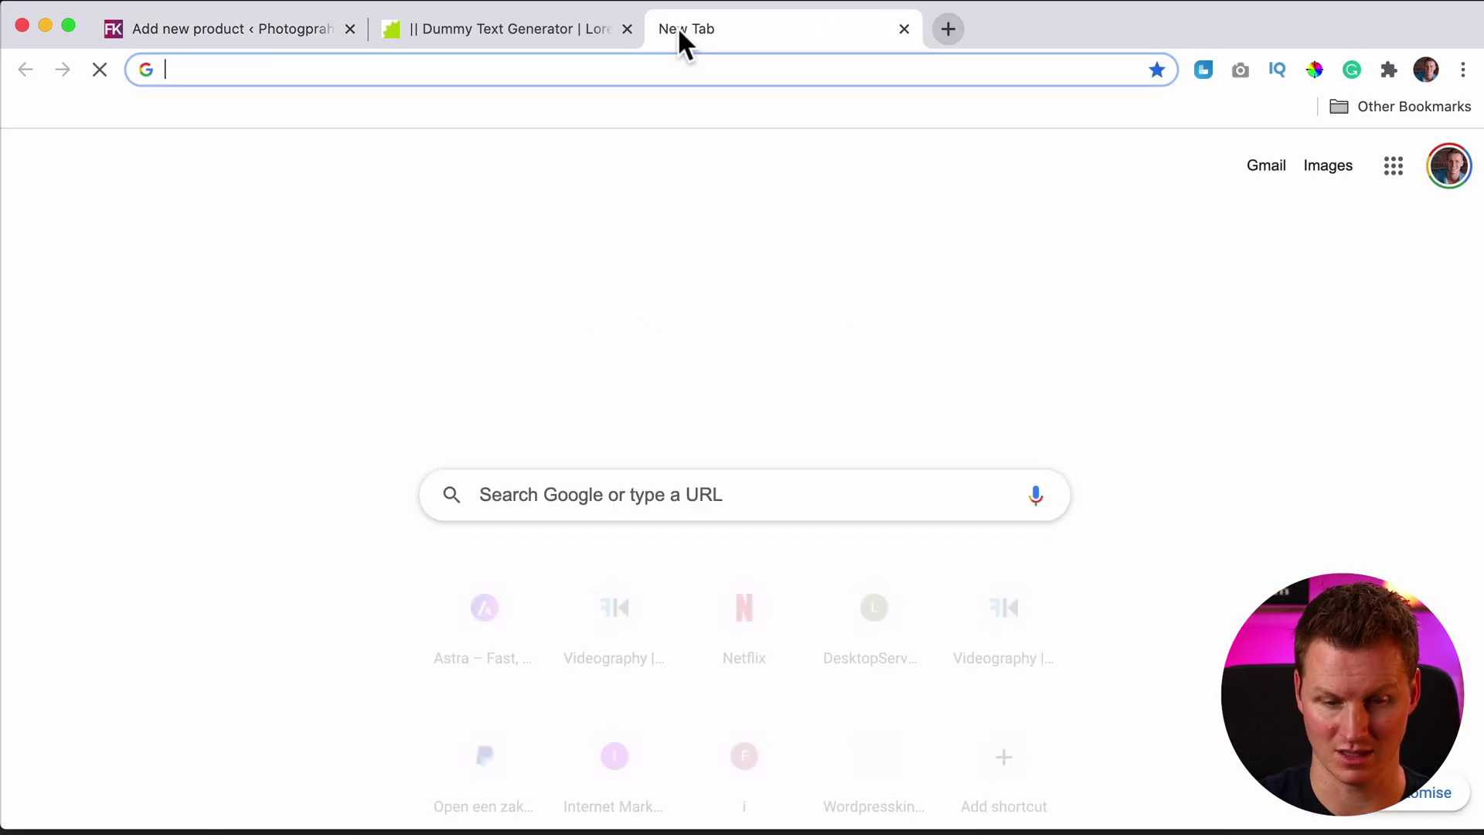
text(nike hoodi)
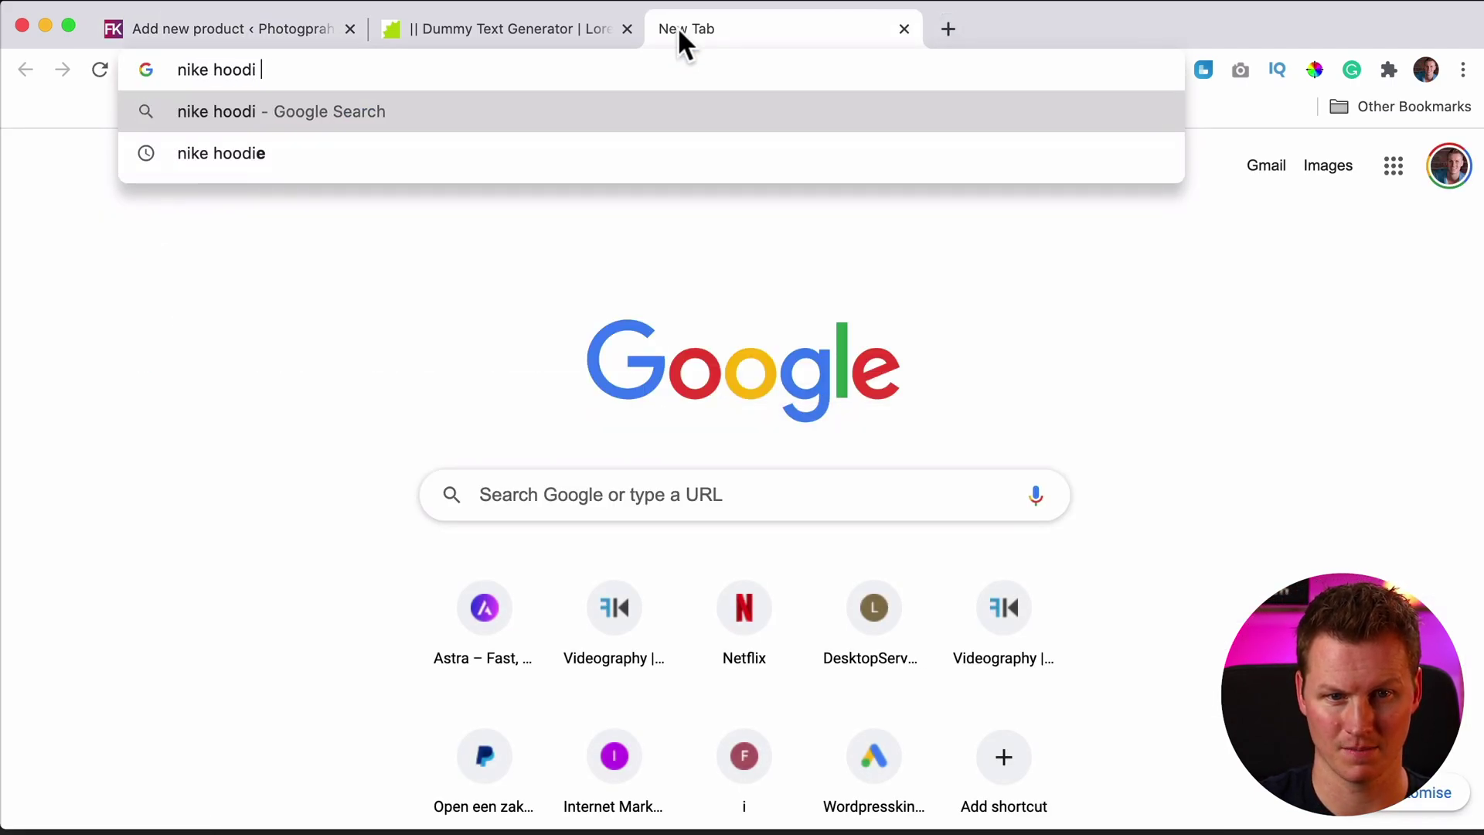
text(e black)
key(Return)
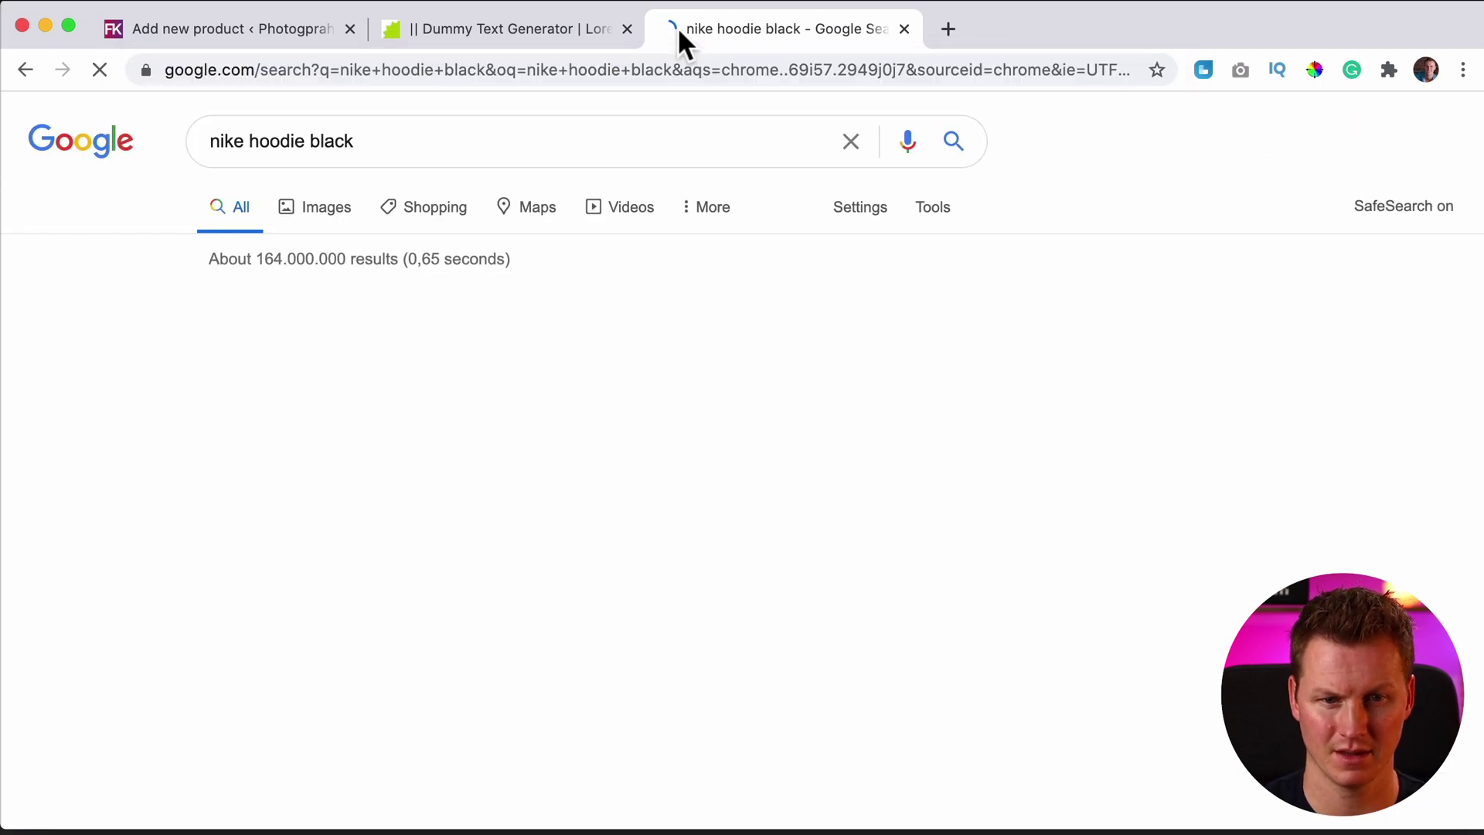
click(277, 497)
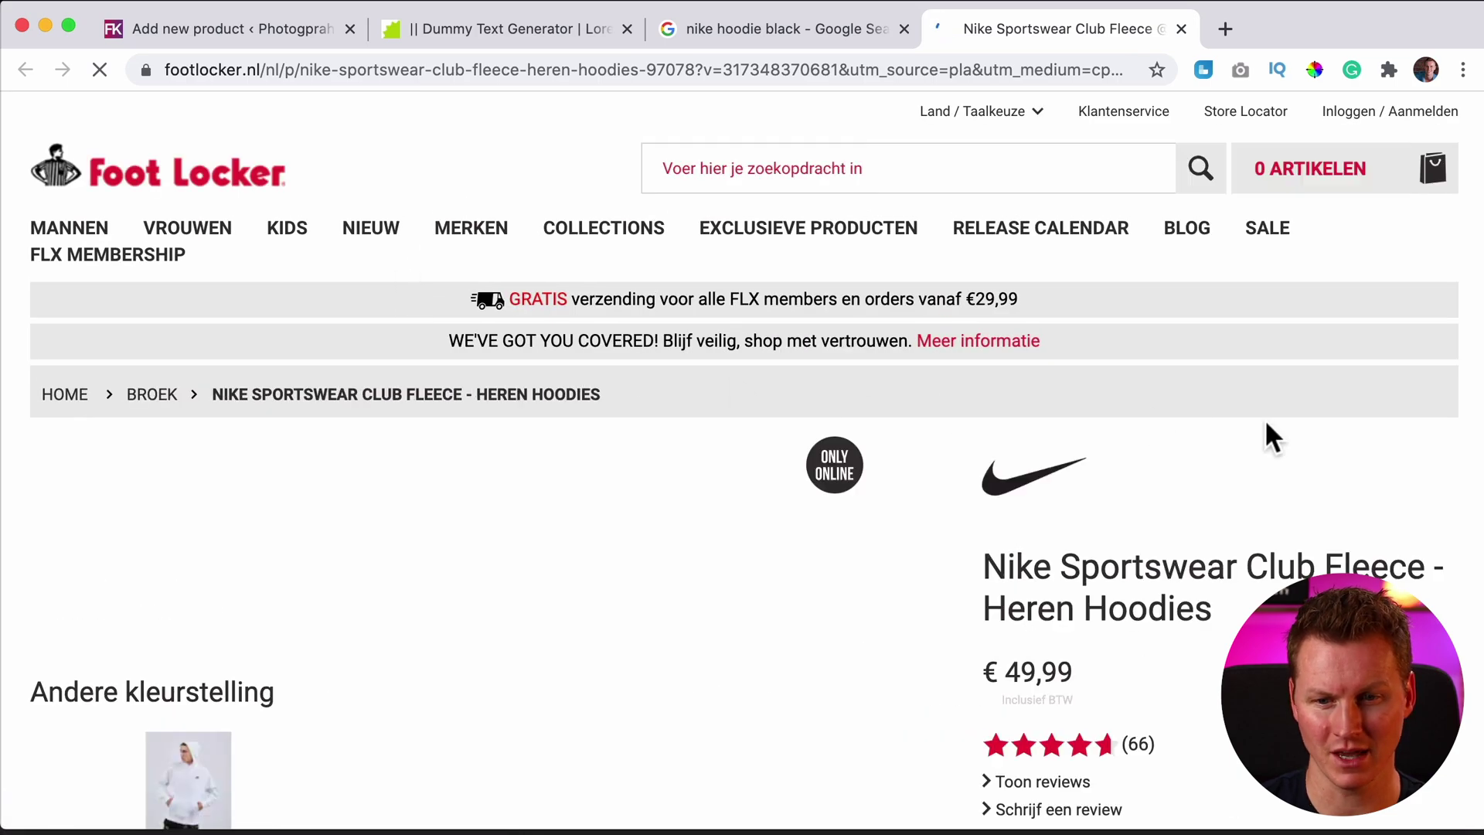
scroll(1188, 415, down, 2)
scroll(1187, 415, down, 5)
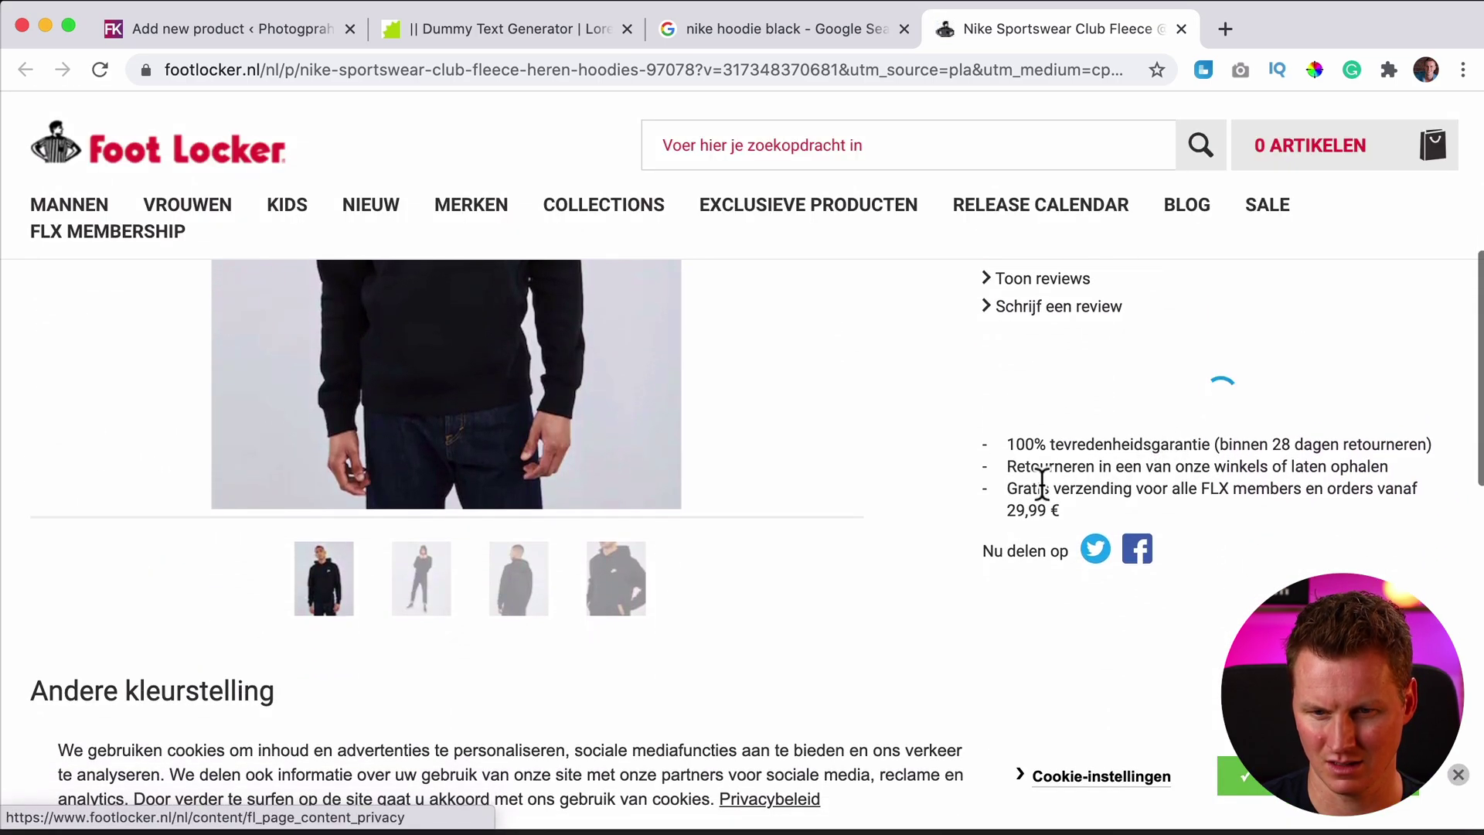
scroll(1081, 448, down, 6)
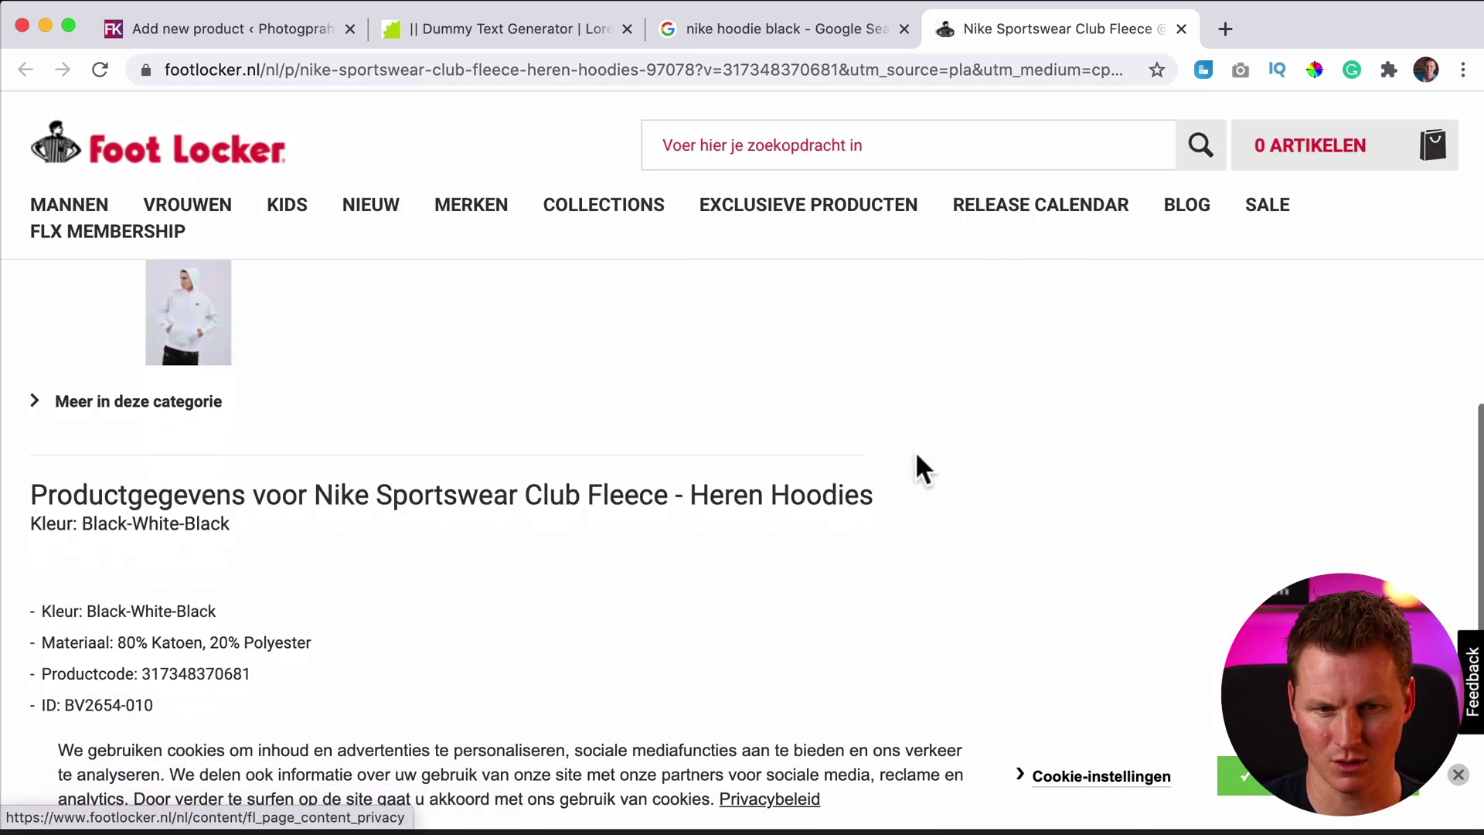
click(191, 425)
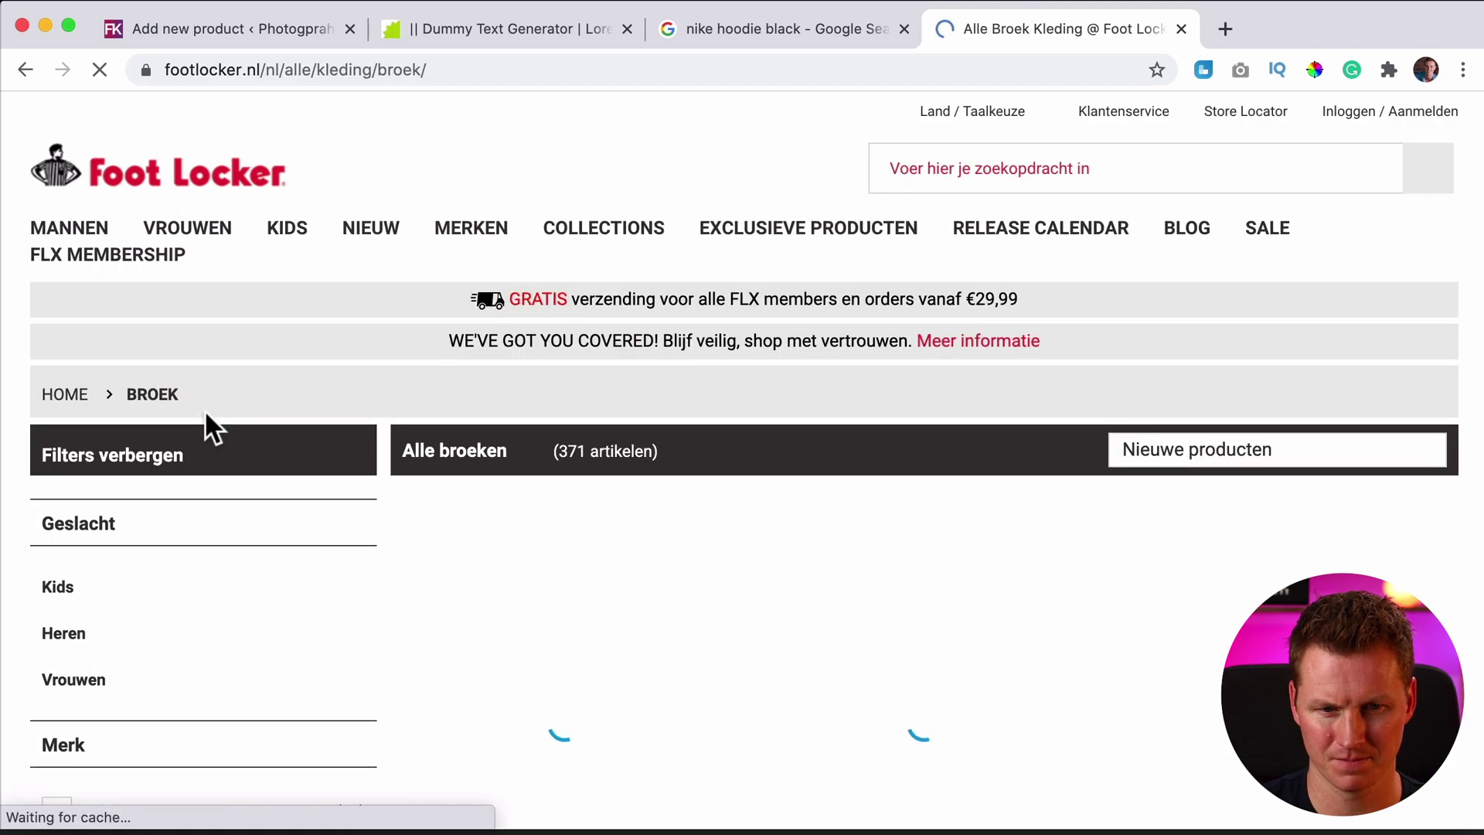
scroll(567, 433, down, 3)
click(25, 69)
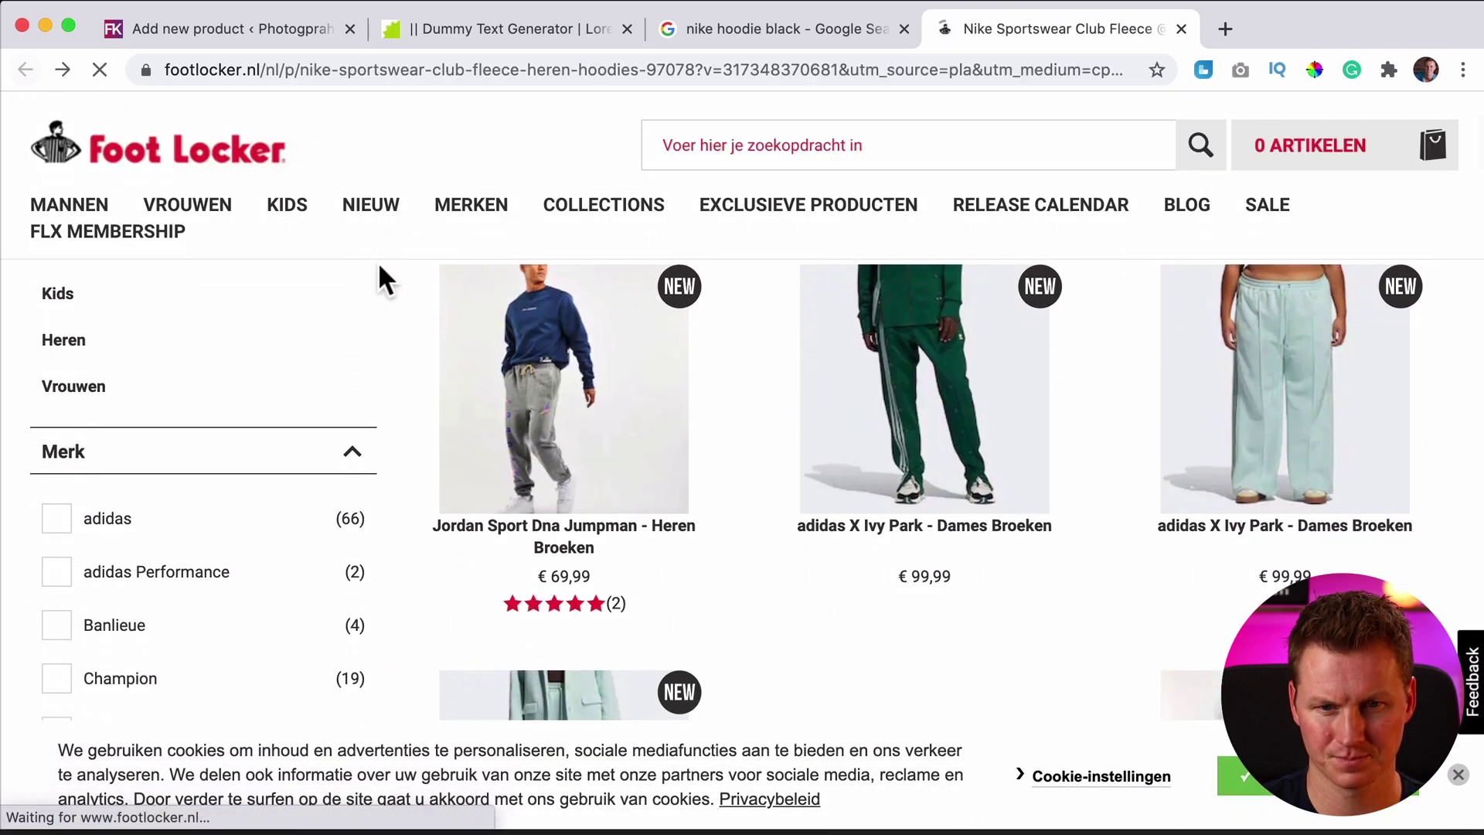
scroll(1049, 504, down, 3)
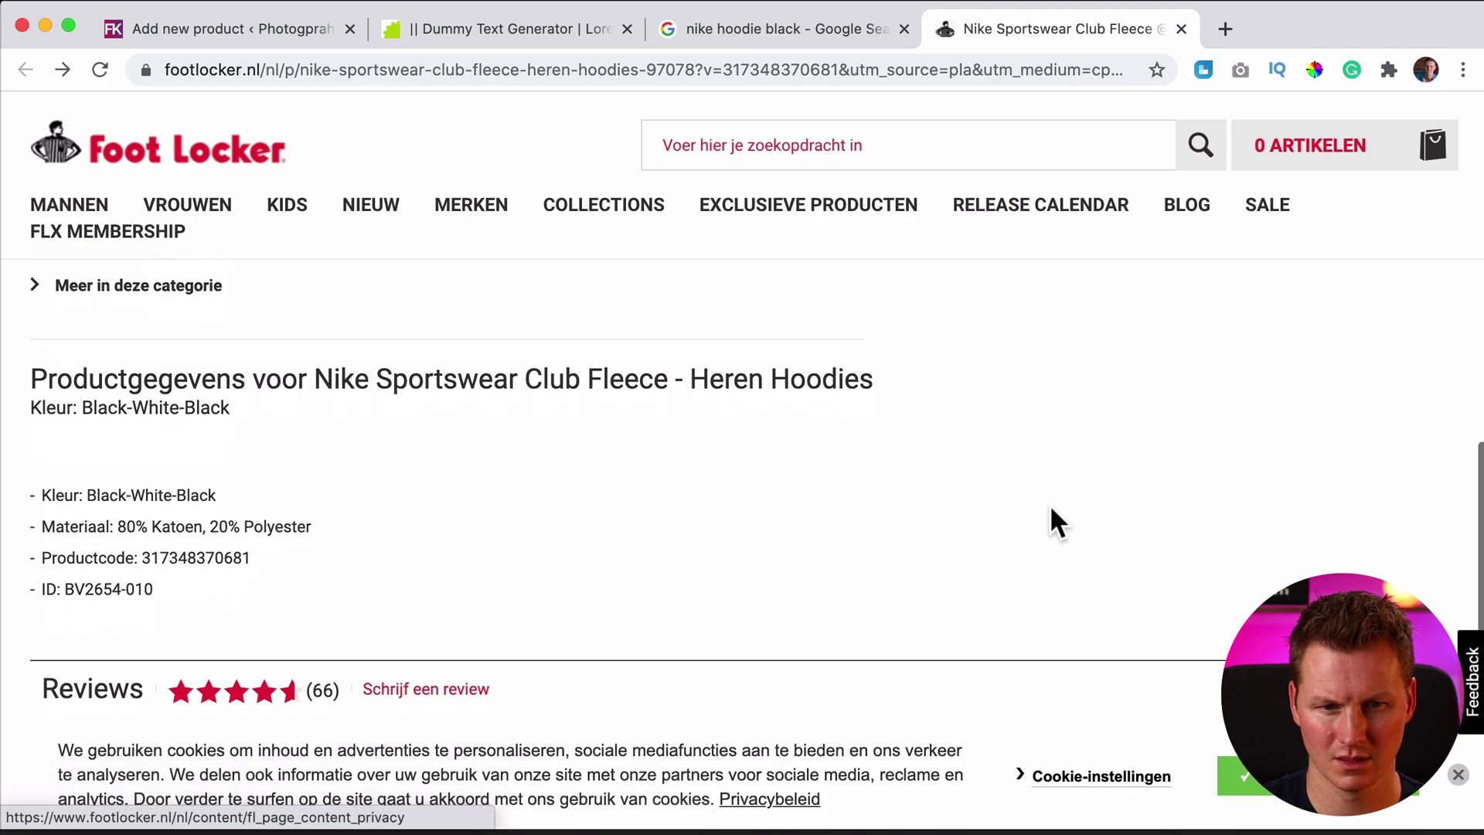
drag(251, 457, 61, 488)
key(ctrl+c)
Google the product ID BV2654-010 in a new tab, then close that tab.
scroll(471, 442, up, 15)
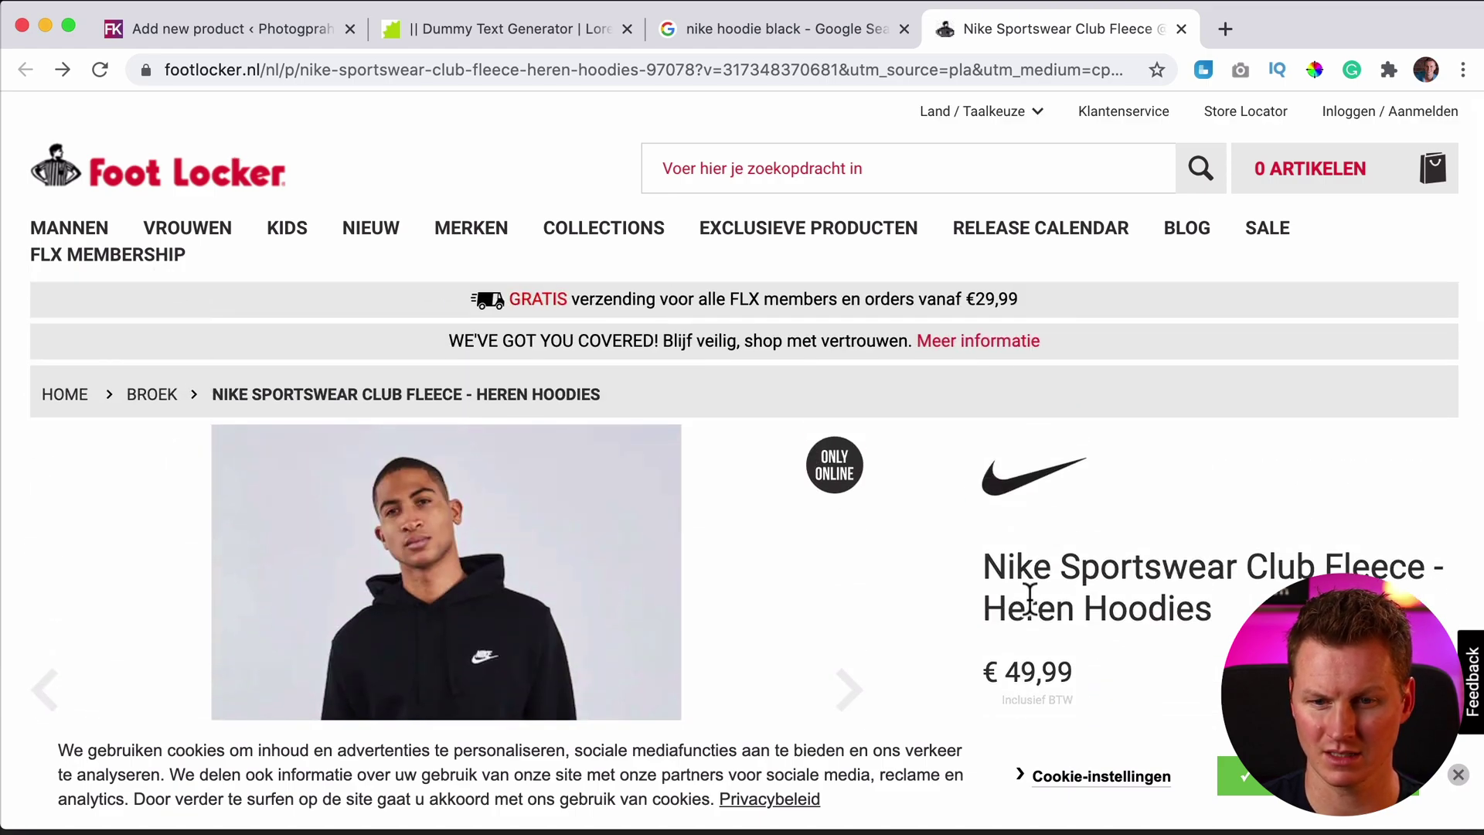
click(1225, 29)
key(ctrl+v)
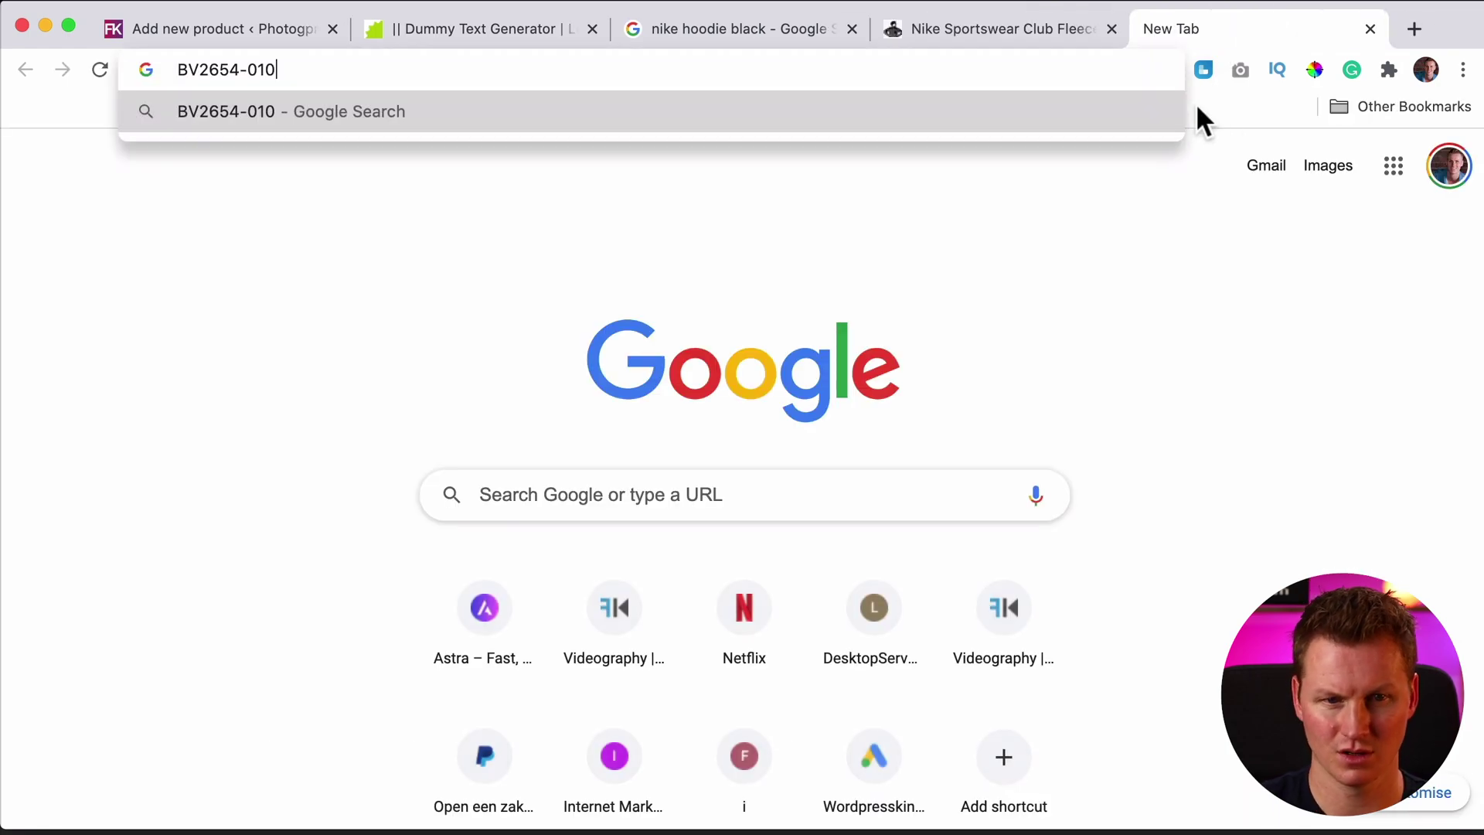
key(Return)
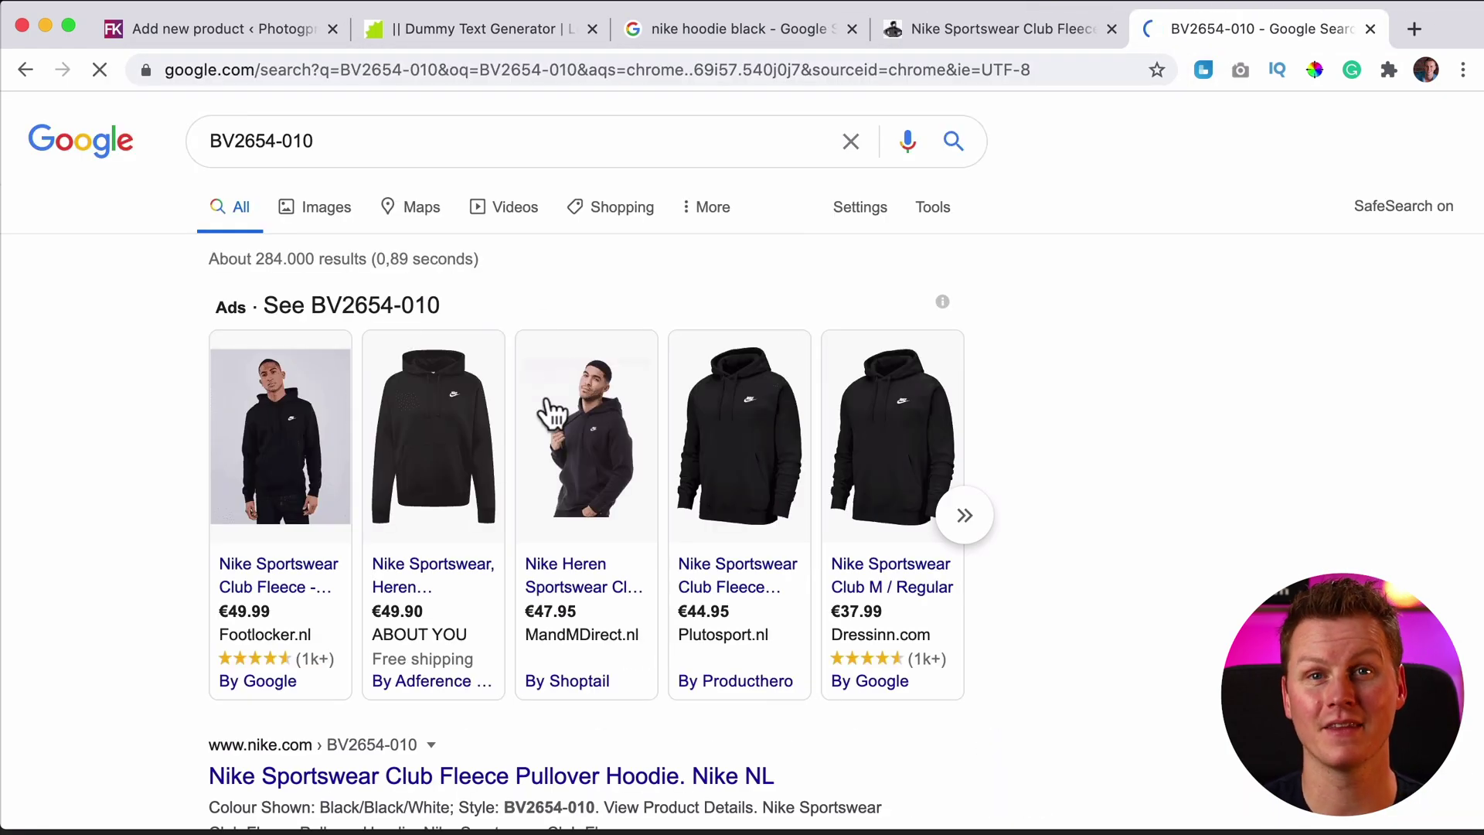
click(1370, 30)
Enter SKU 00001 and enable stock management at product level.
click(227, 29)
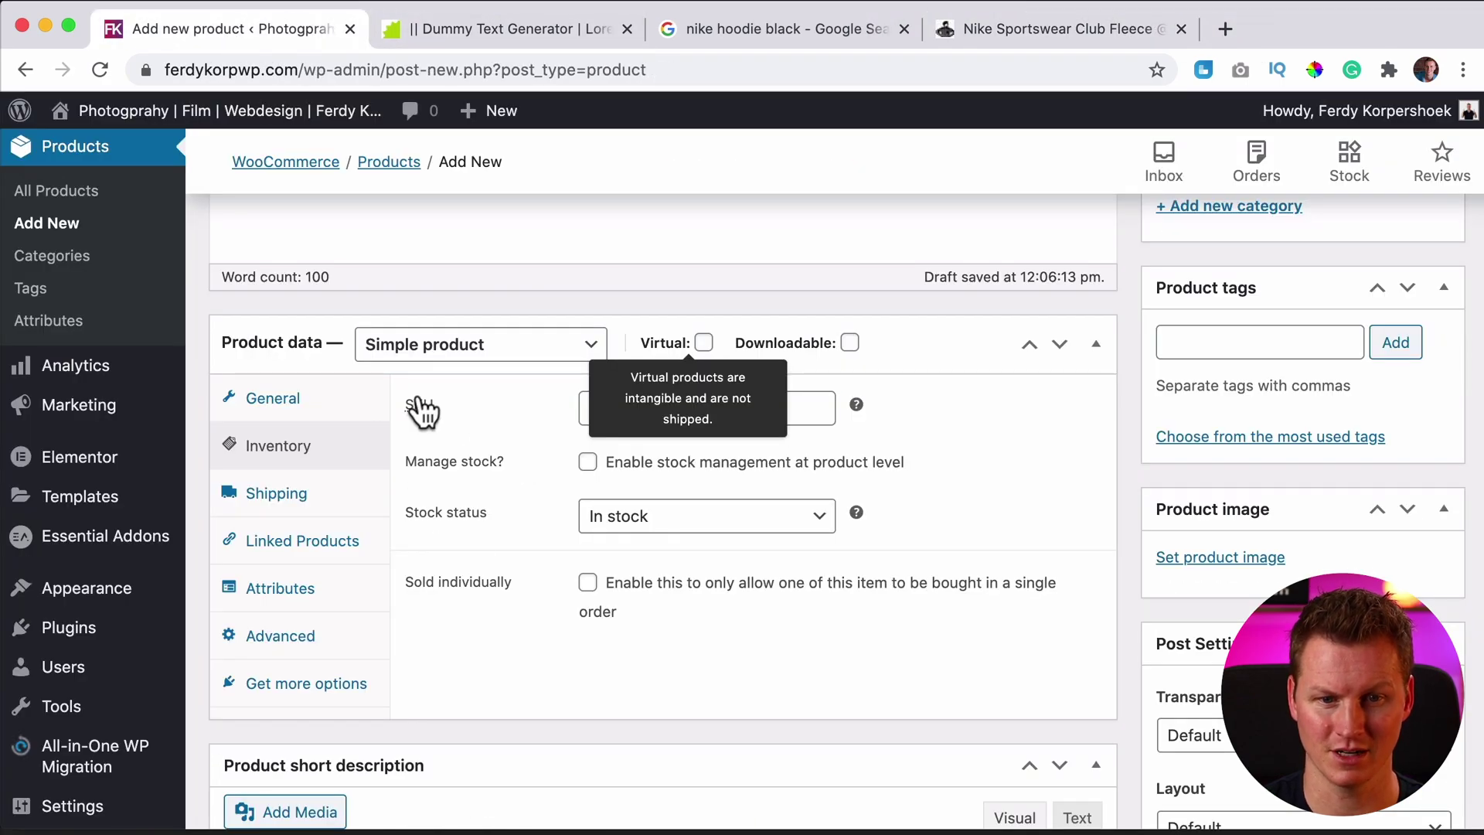
click(794, 410)
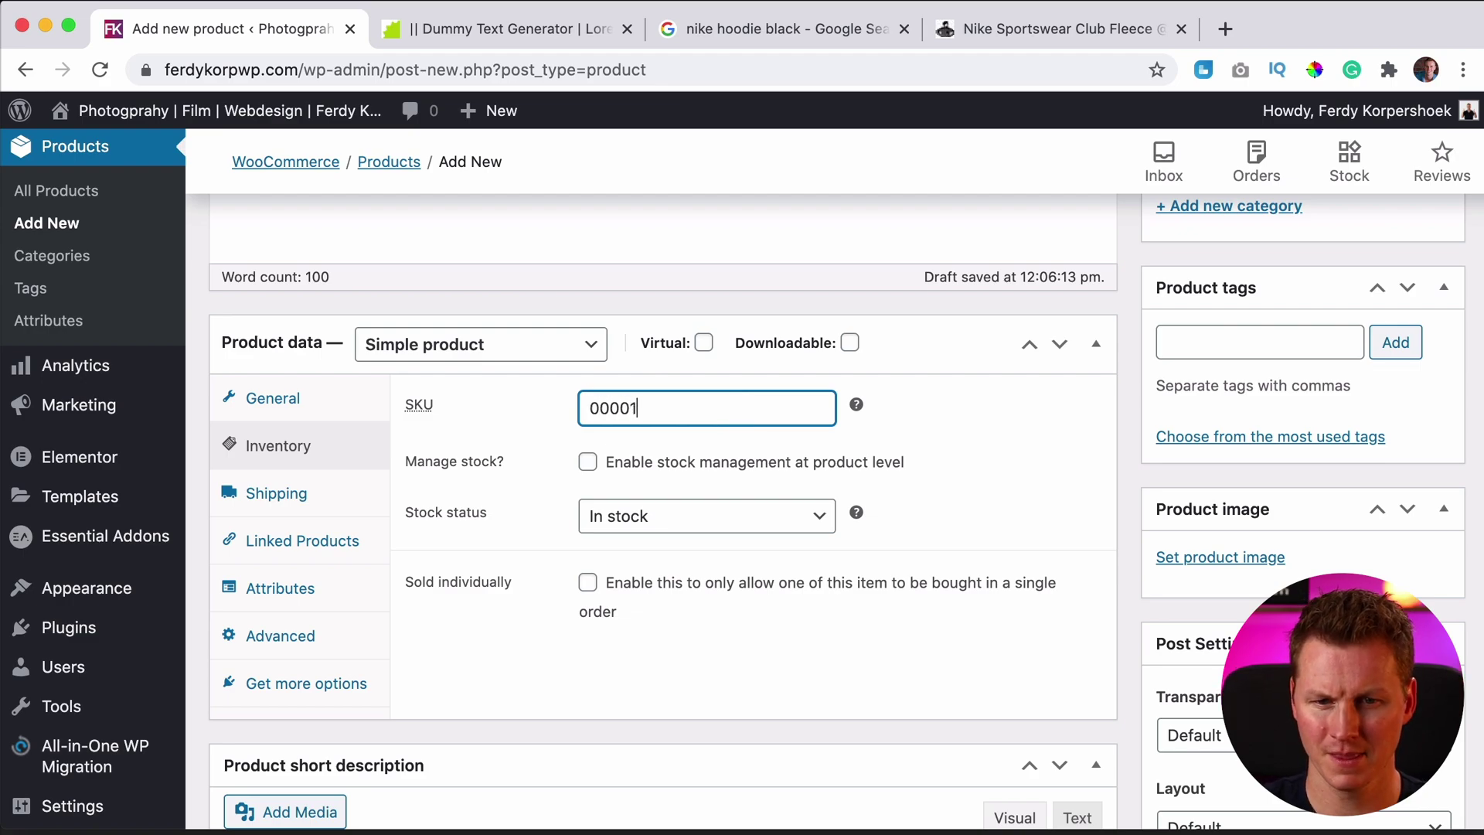
click(586, 462)
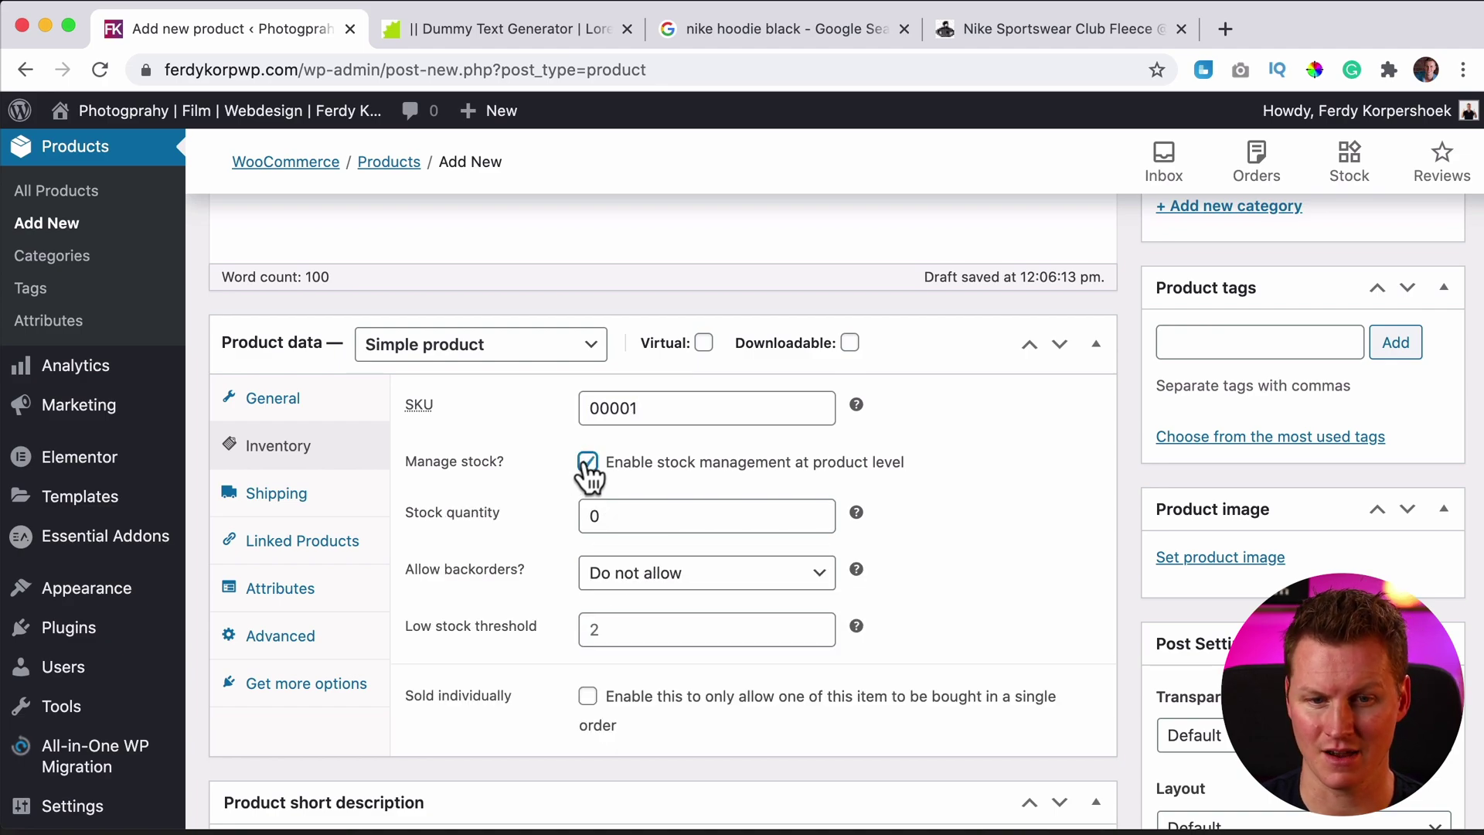
Set stock quantity 20, backorders to Allow without notification, and low-stock threshold 5.
click(659, 513)
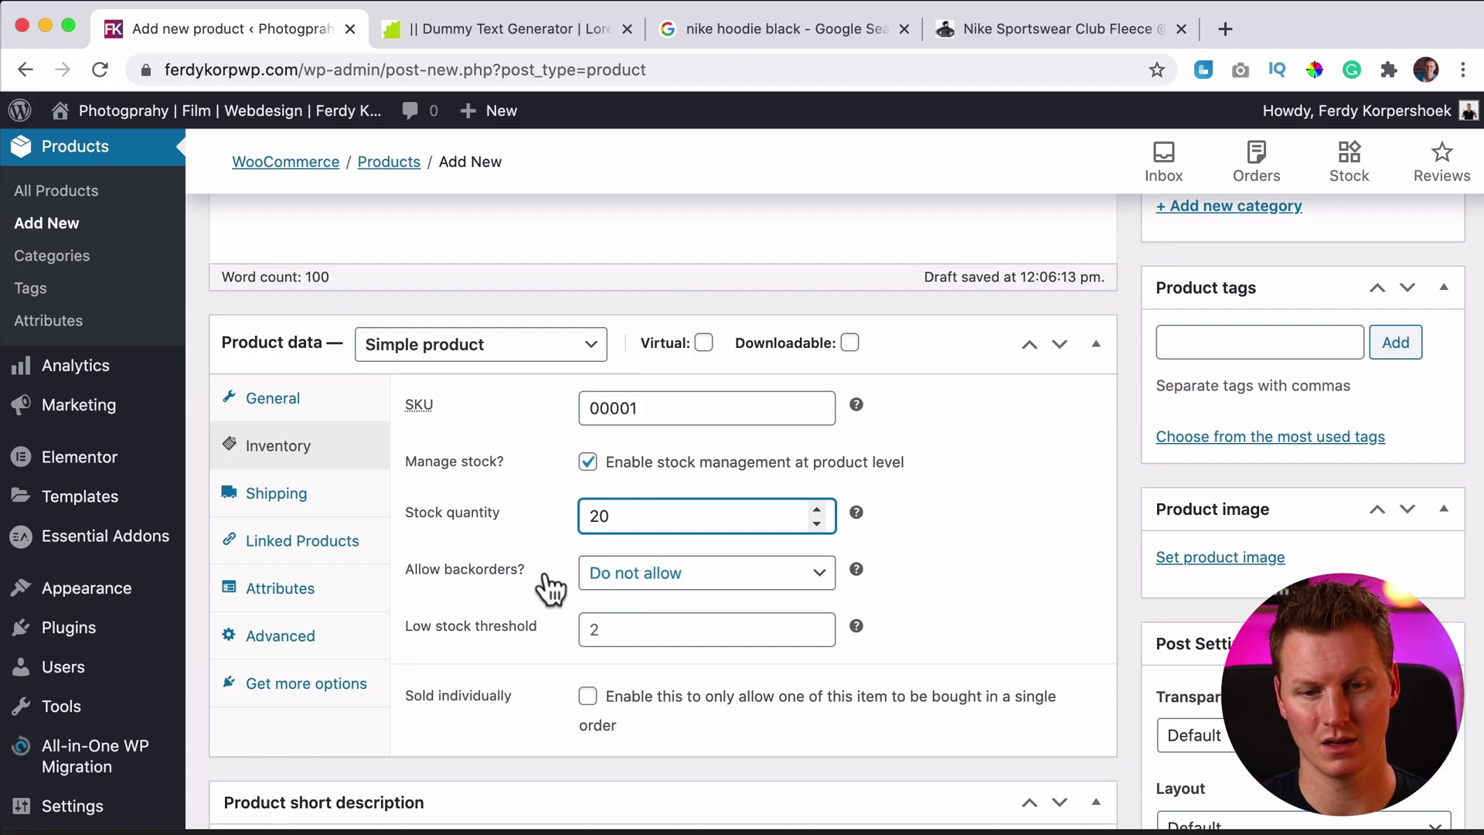
click(720, 583)
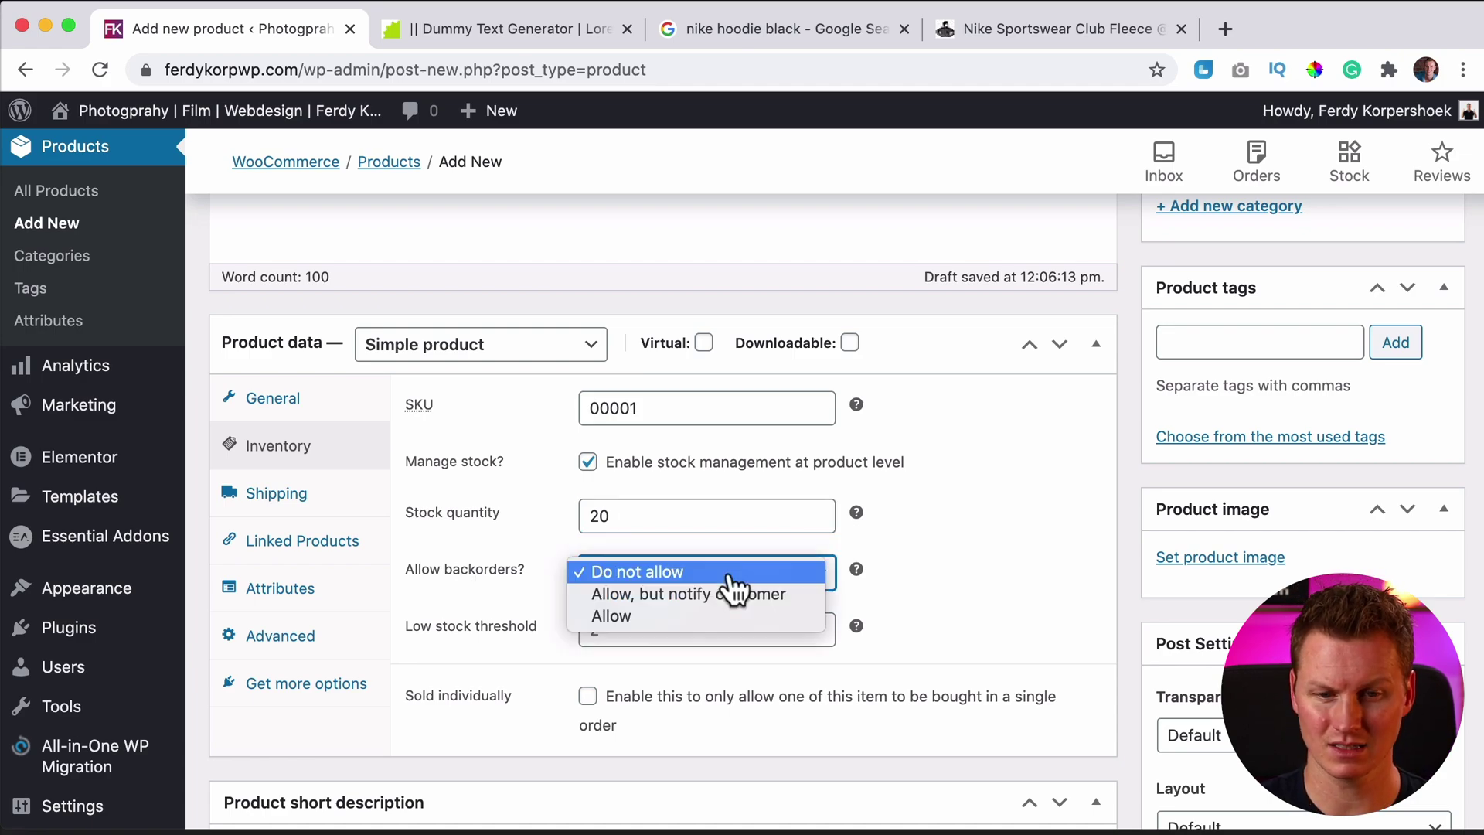
click(690, 595)
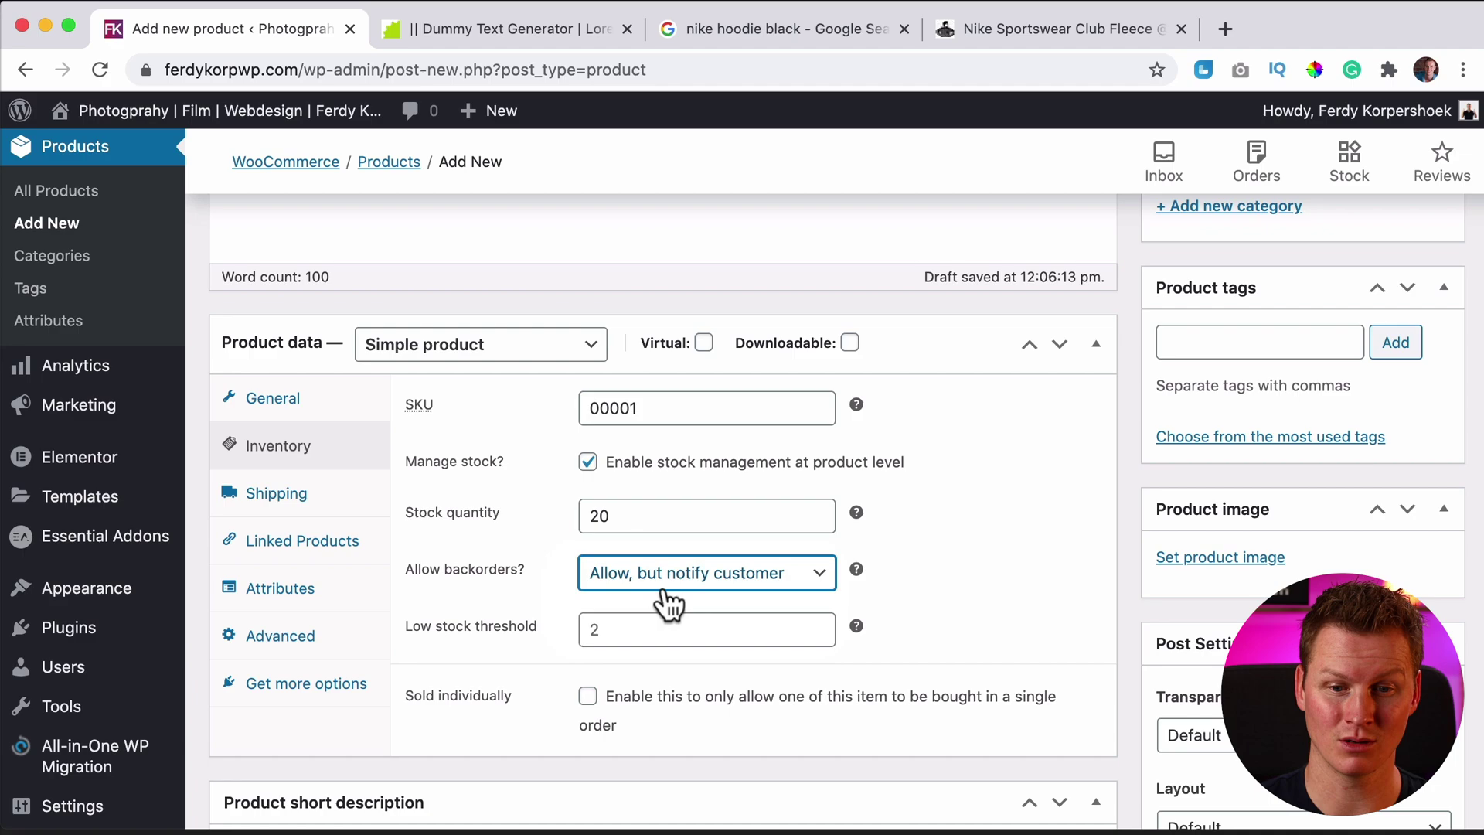
click(738, 591)
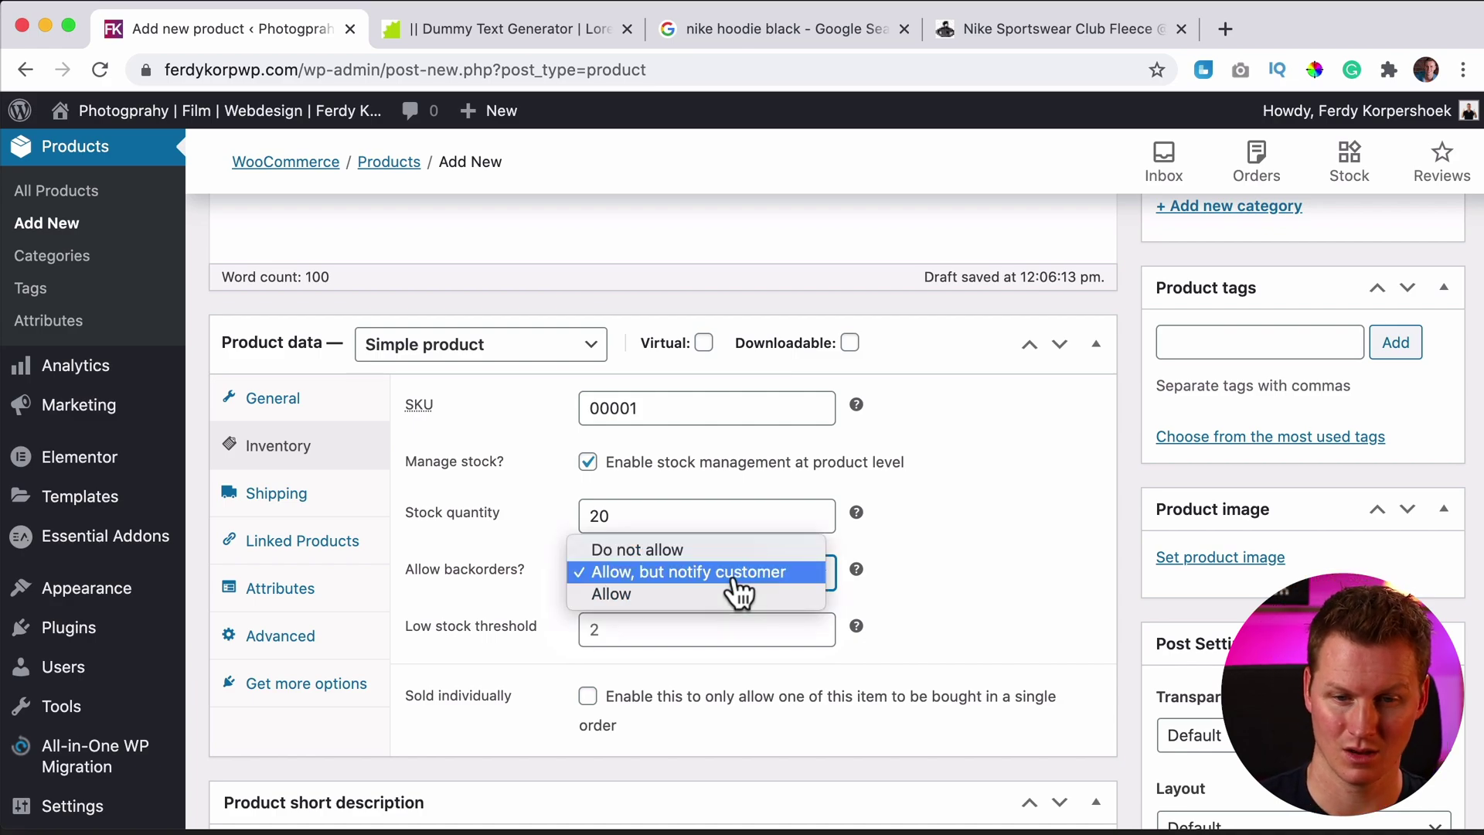
click(662, 554)
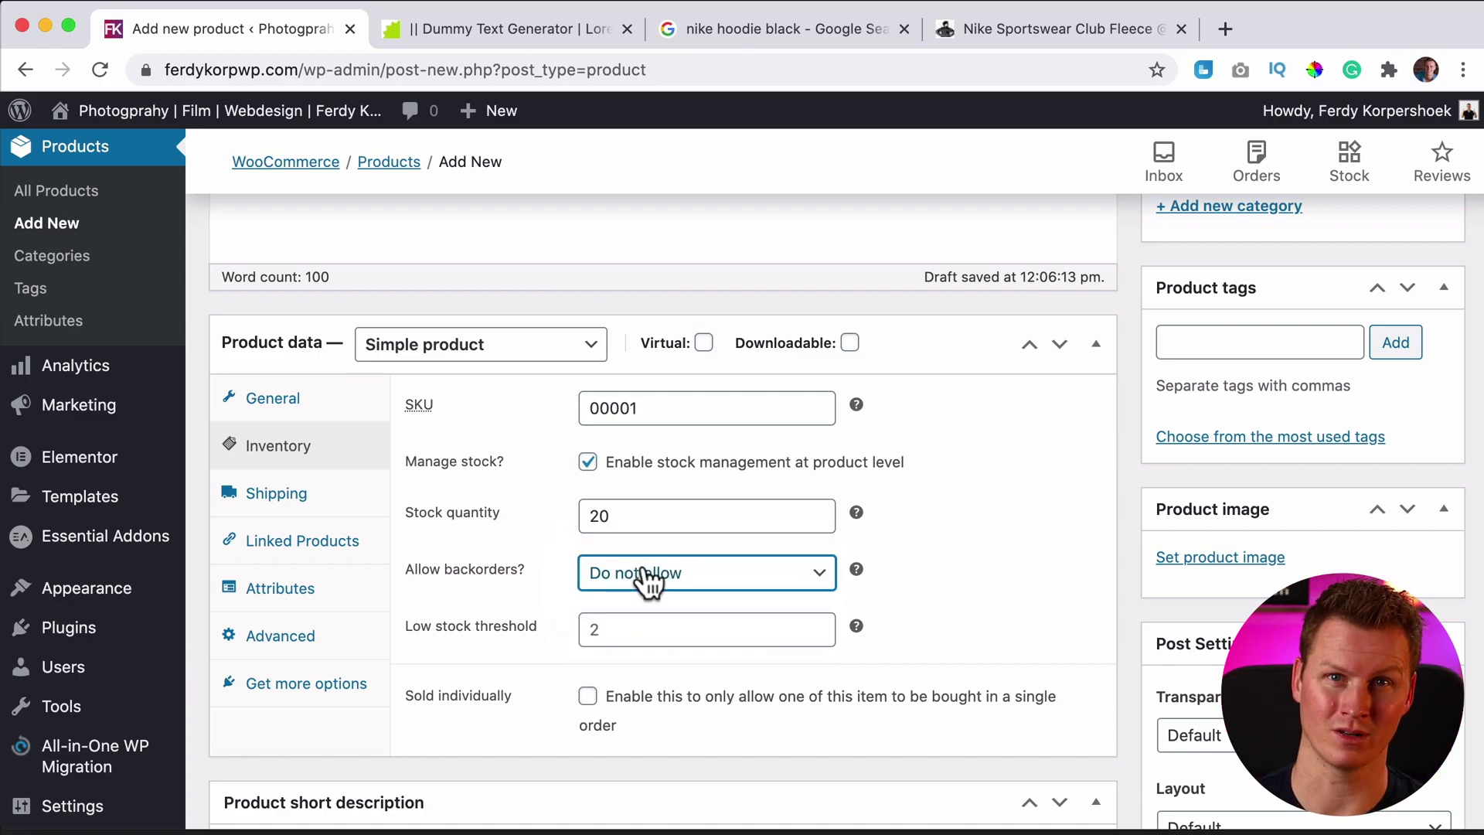
click(647, 580)
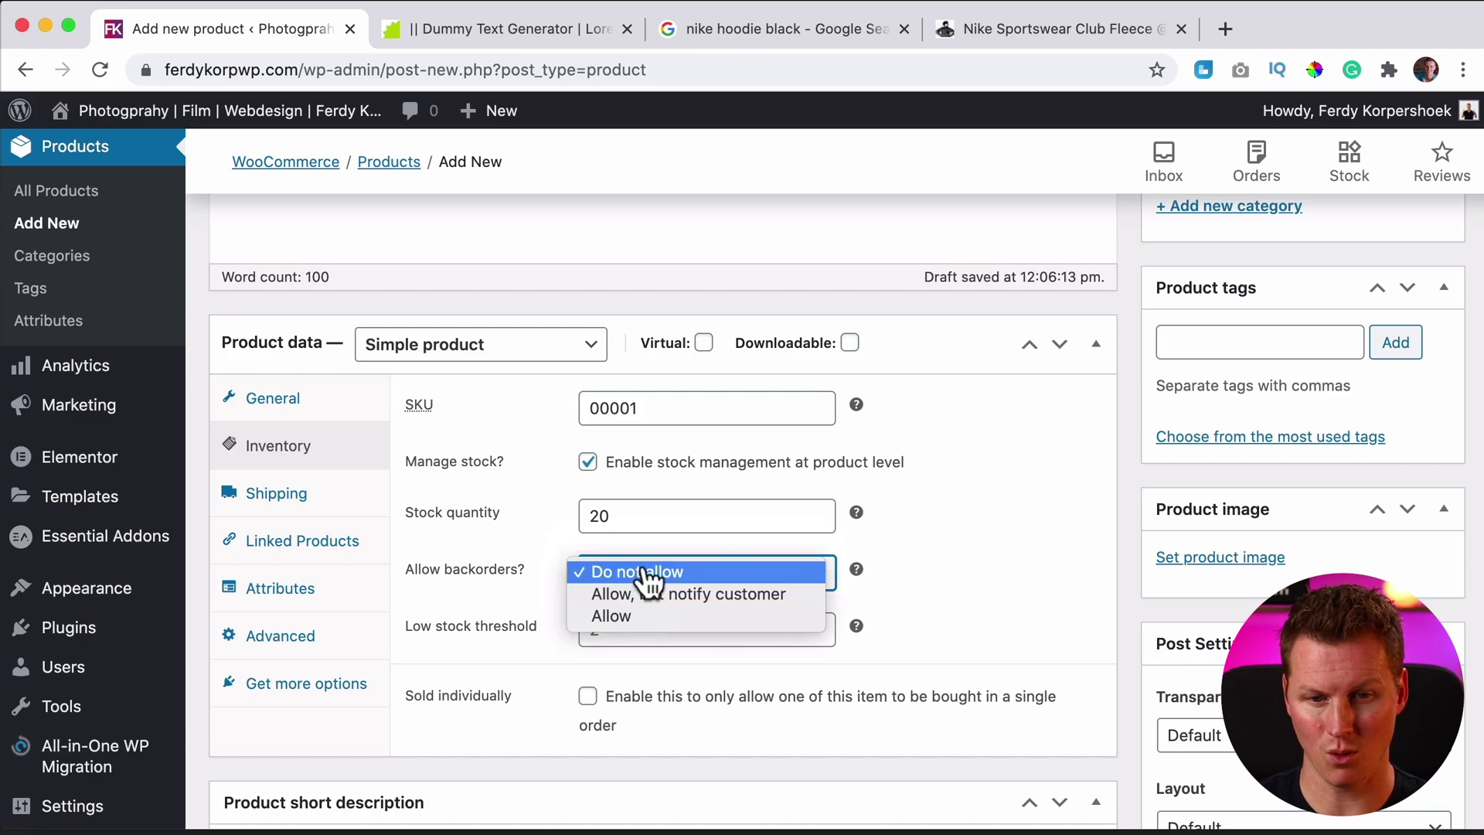
click(630, 614)
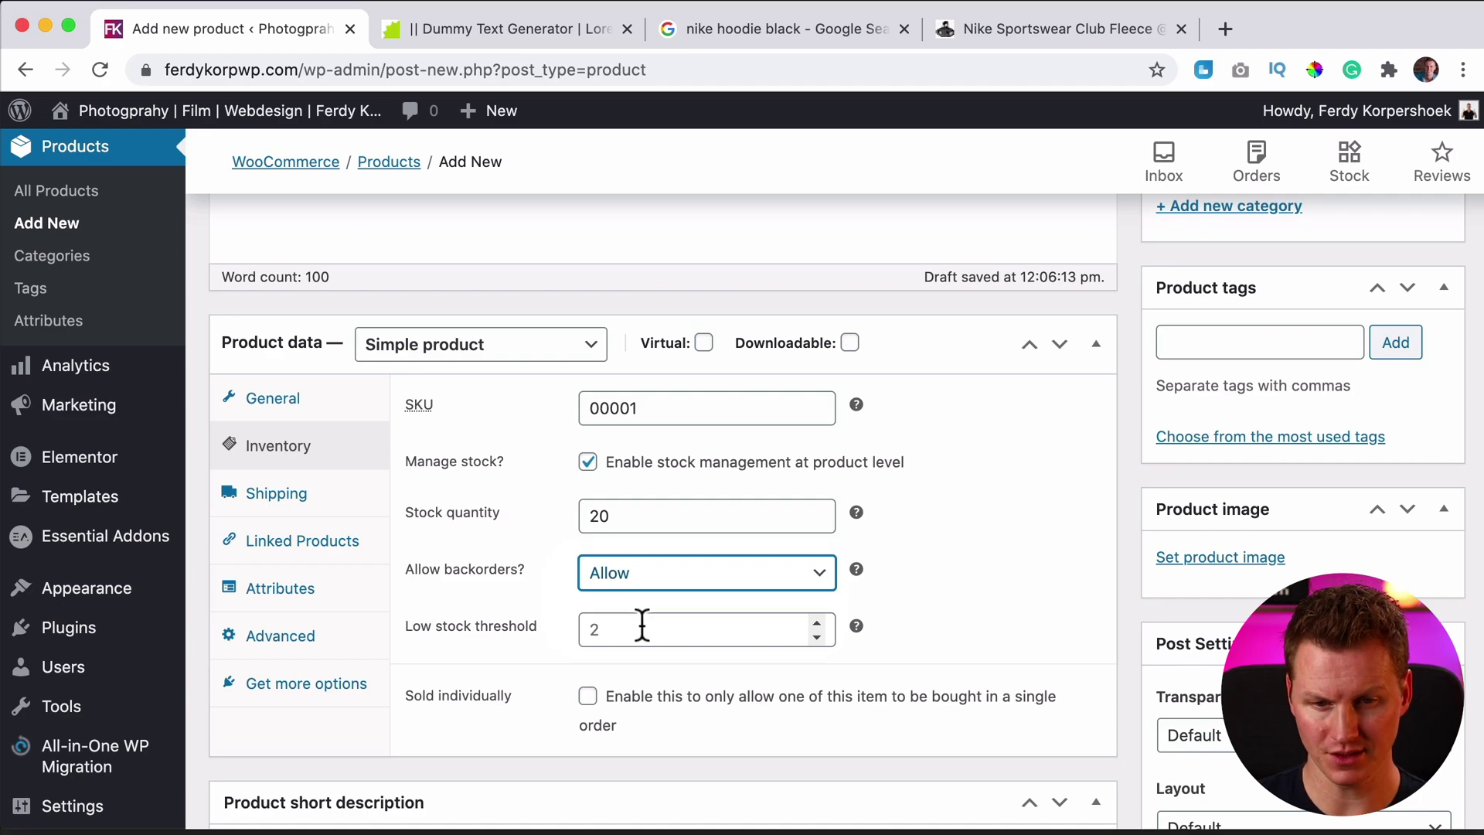
click(630, 626)
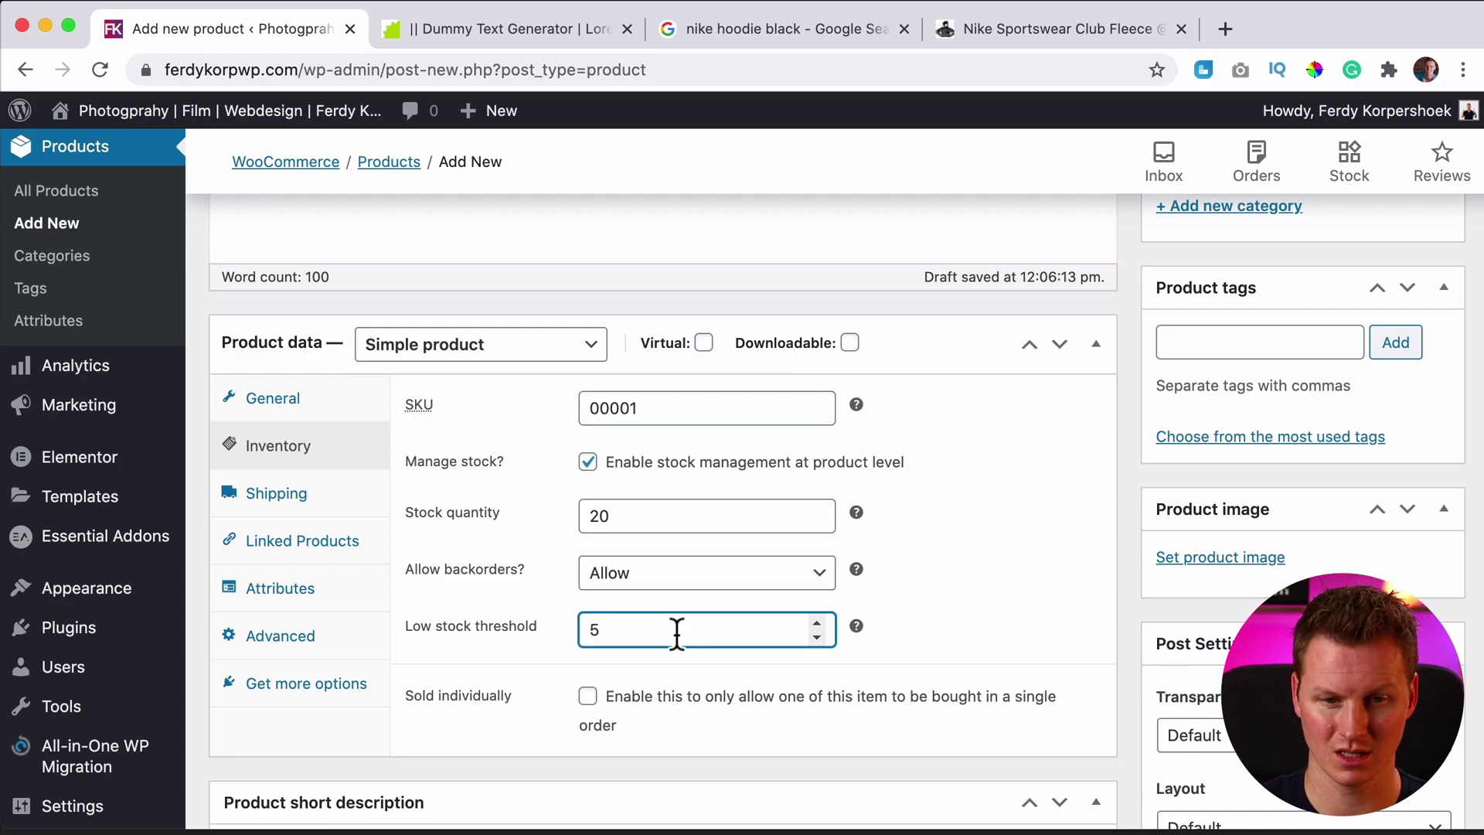
text(5)
click(589, 697)
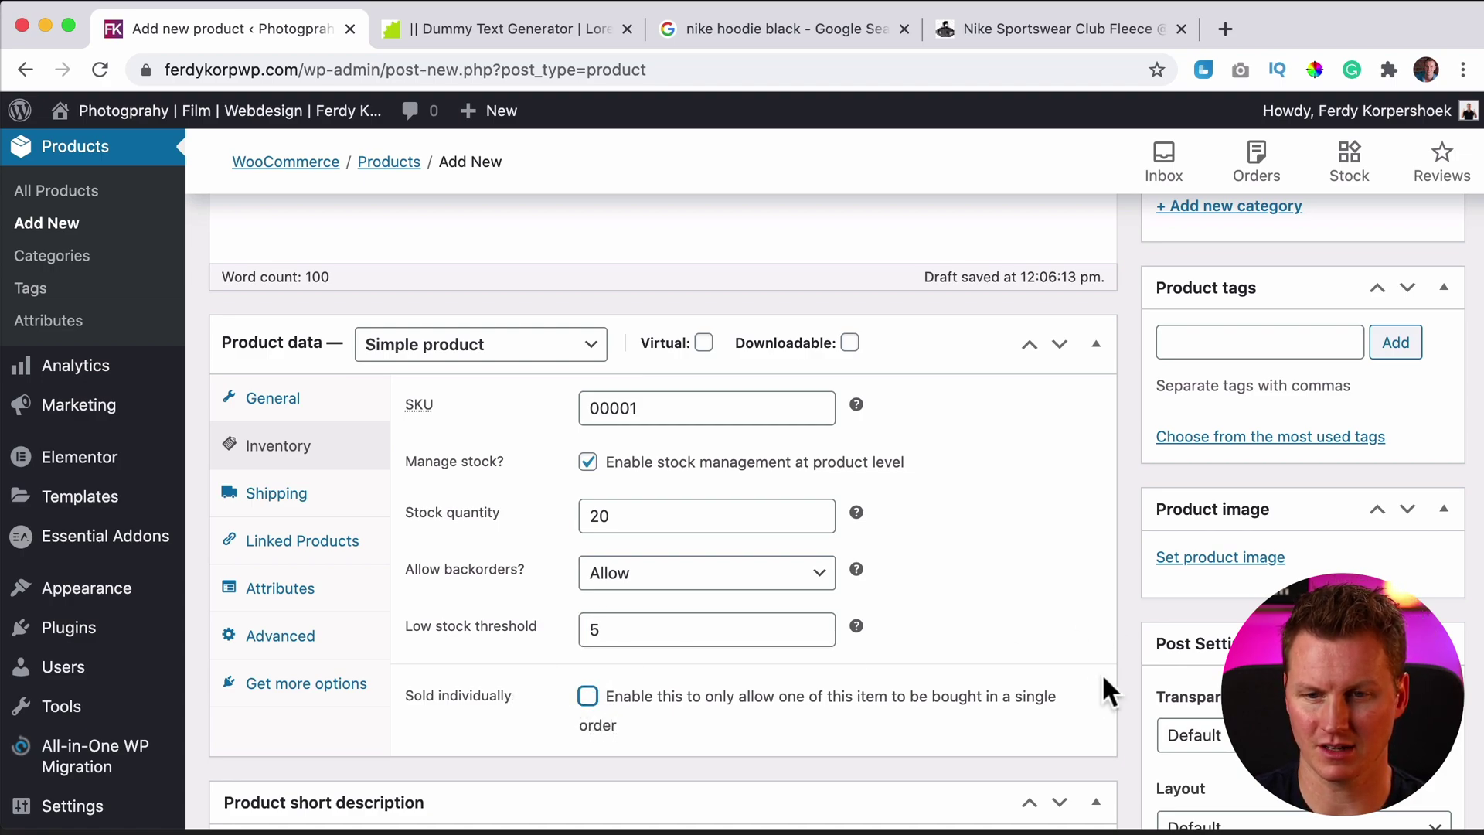
Publish Hoodie For Real Men and open its live product page in a new tab.
scroll(1113, 669, up, 5)
click(1408, 394)
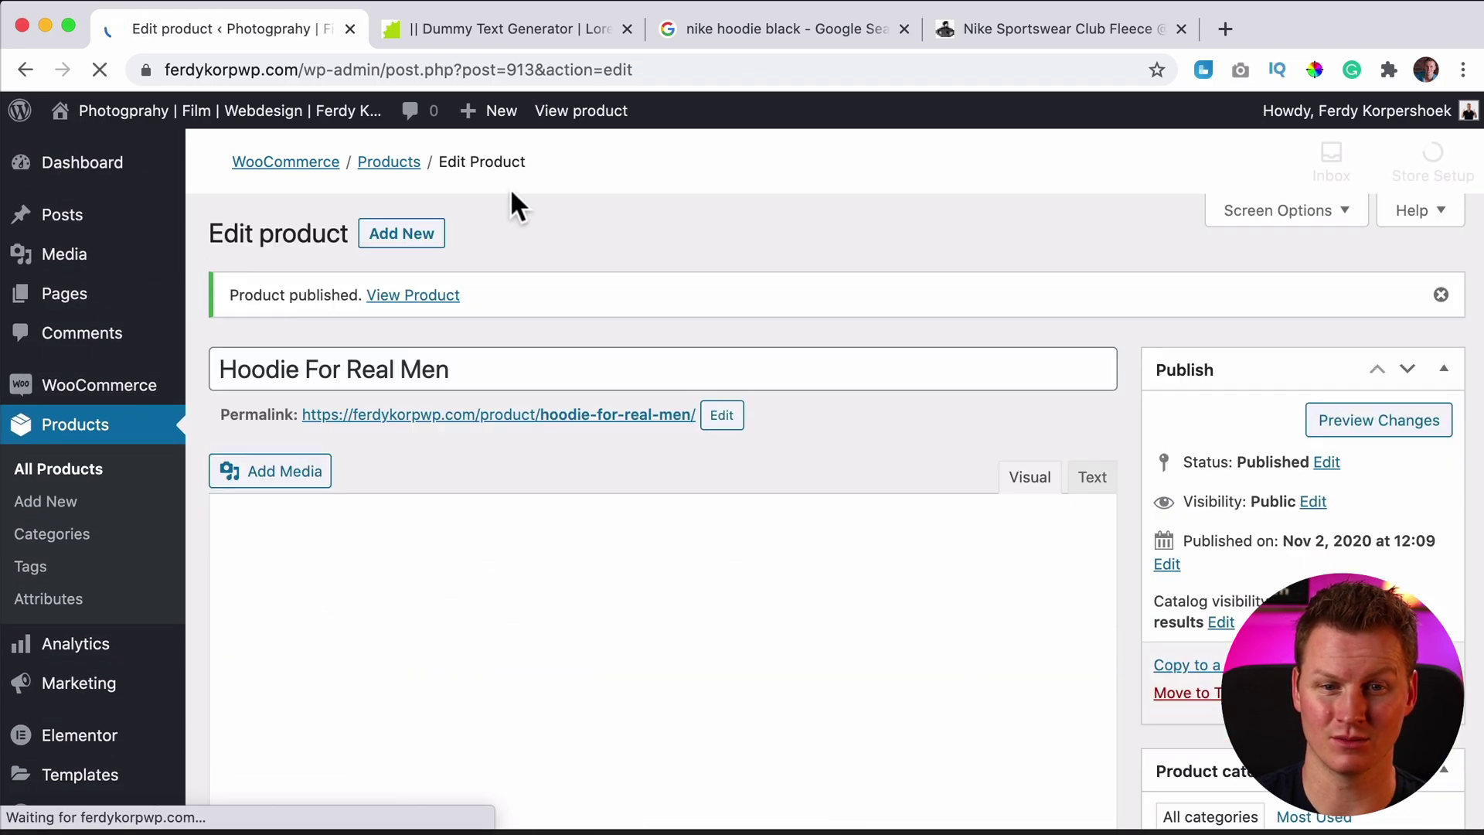
right_click(571, 113)
click(624, 122)
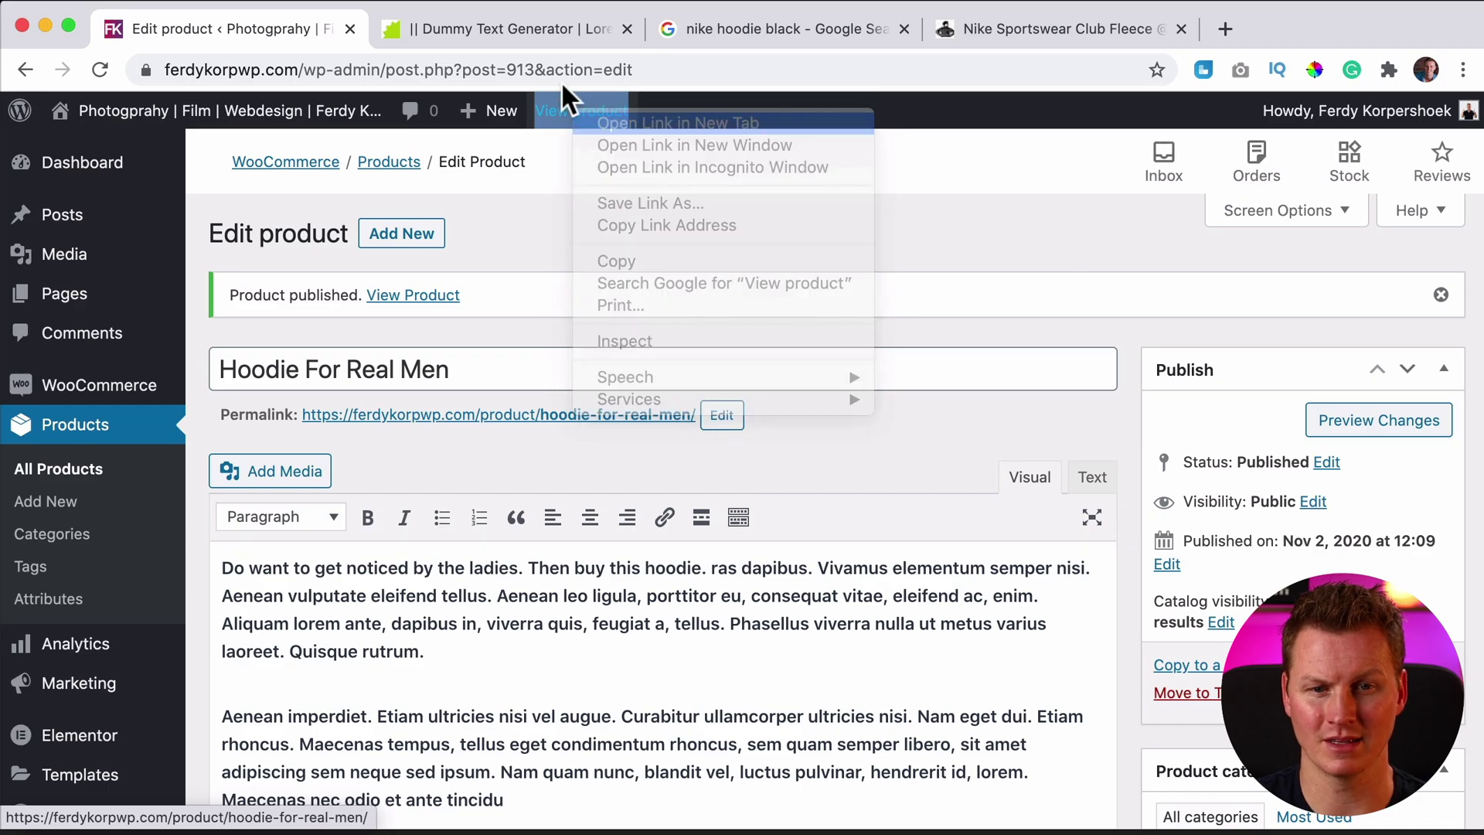
On the new hoodie product page, highlight the '& Free Shipping' text beside the price.
click(508, 31)
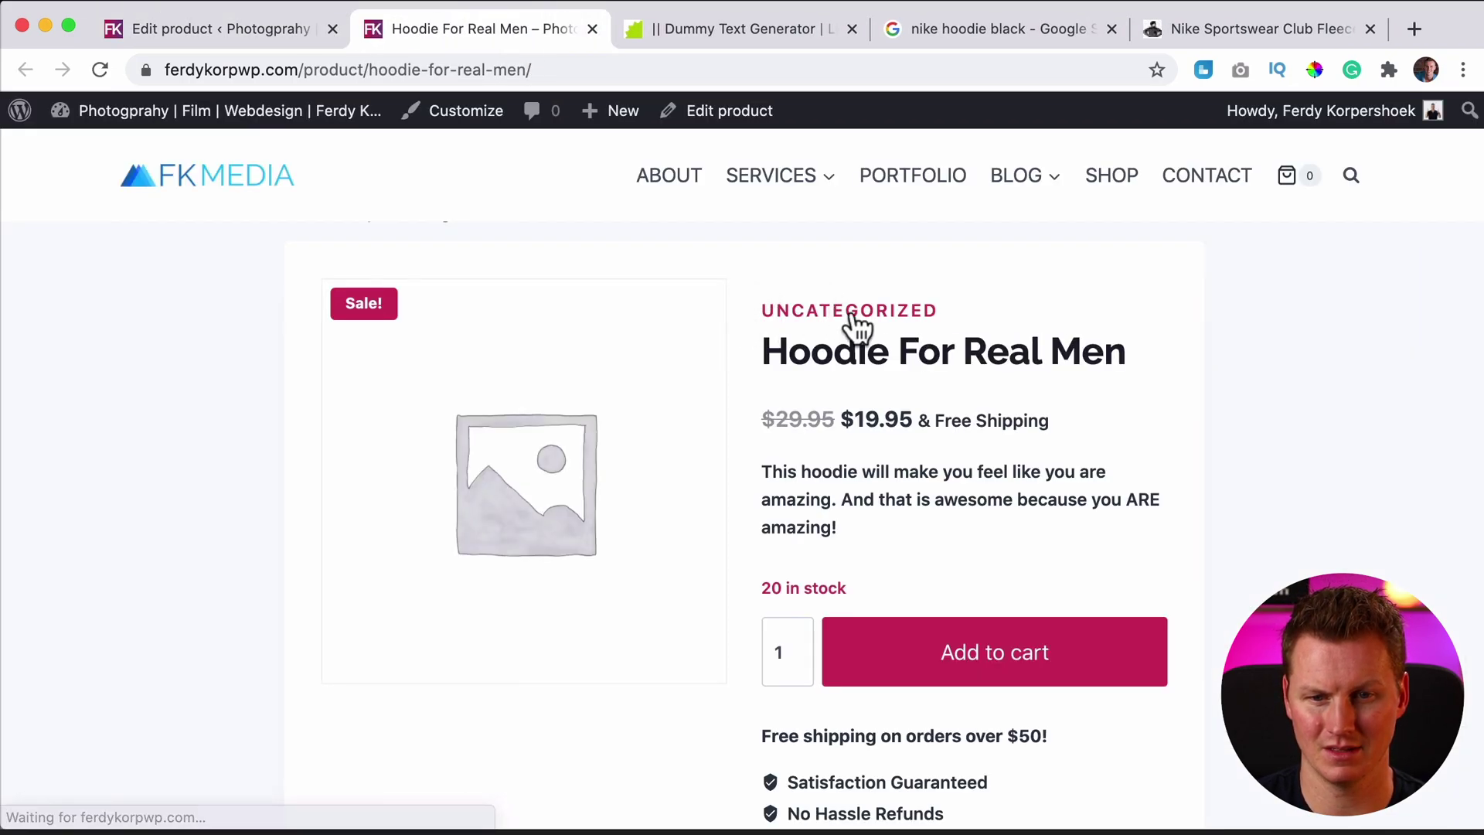
scroll(1036, 302, down, 3)
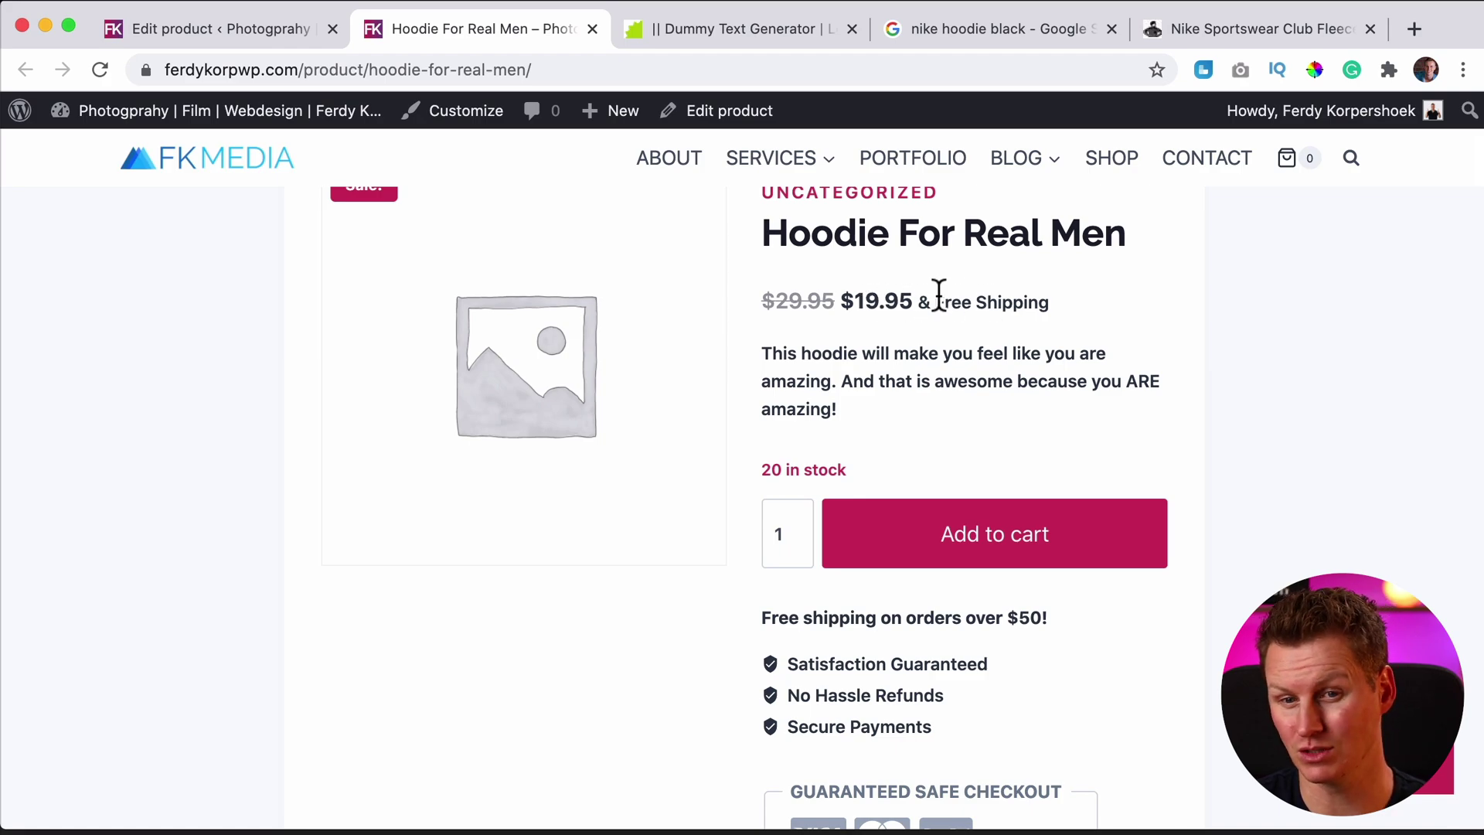
mouse_move(920, 302)
mouse_down()
mouse_move(1044, 301)
mouse_move(921, 307)
mouse_move(1059, 274)
mouse_move(922, 272)
mouse_up()
click(1043, 302)
scroll(914, 313, down, 1)
click(928, 262)
click(1063, 277)
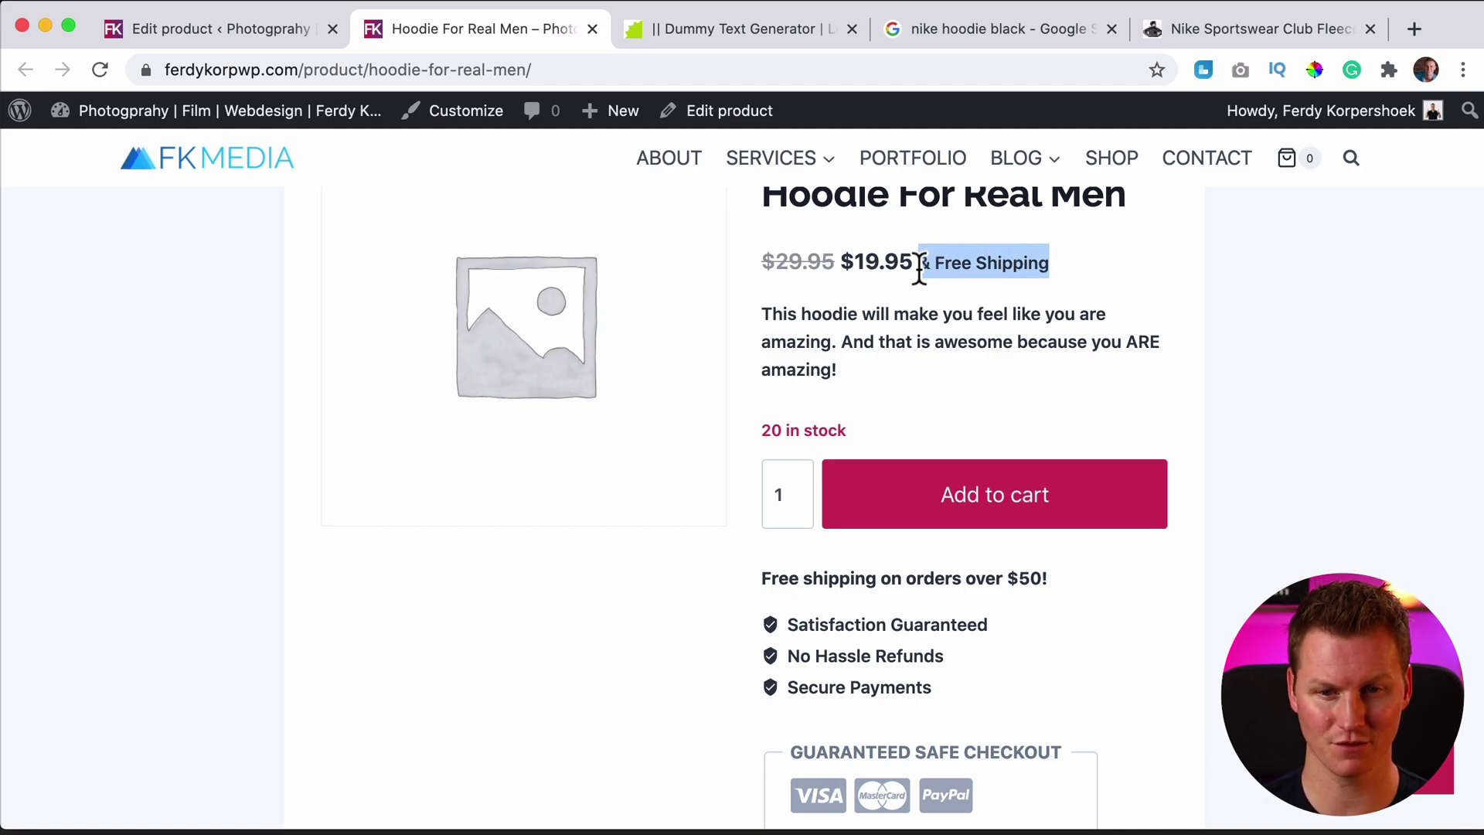
Highlight the free shipping over $50 line further down the product page.
scroll(925, 286, down, 3)
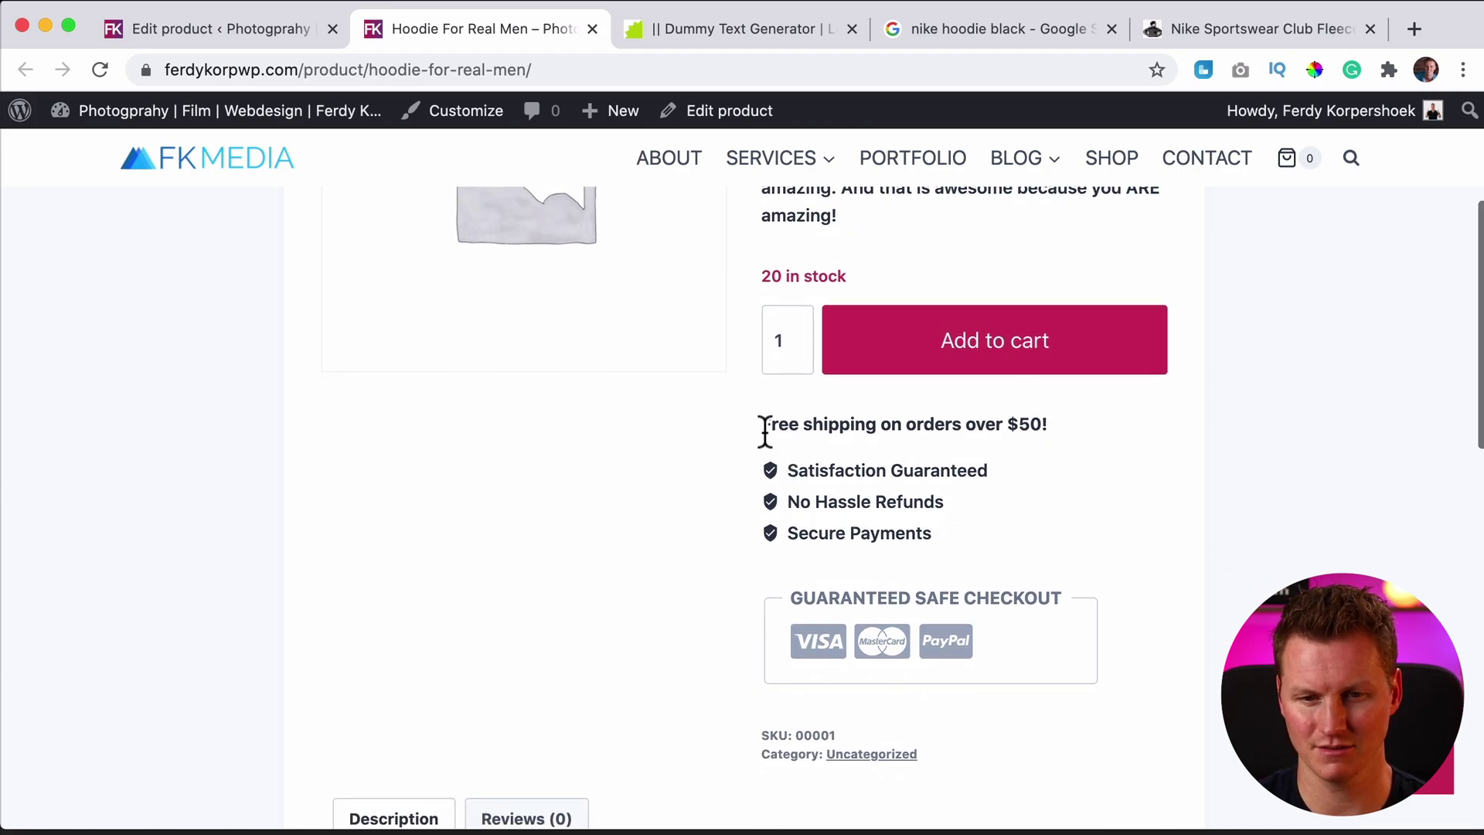
drag(762, 423, 952, 533)
scroll(952, 533, down, 3)
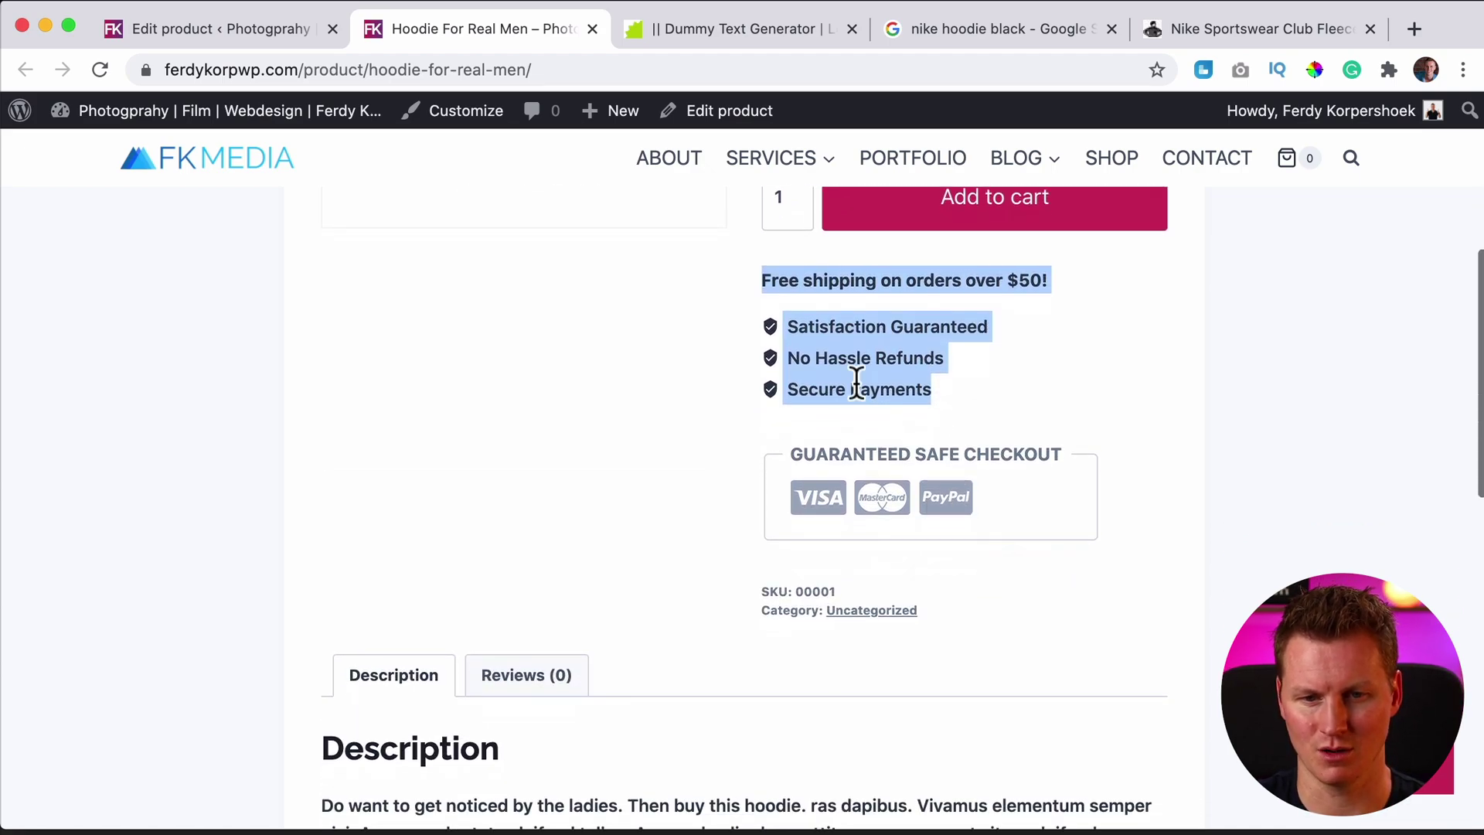
click(795, 304)
drag(798, 282, 1062, 286)
click(1060, 285)
scroll(1044, 312, up, 3)
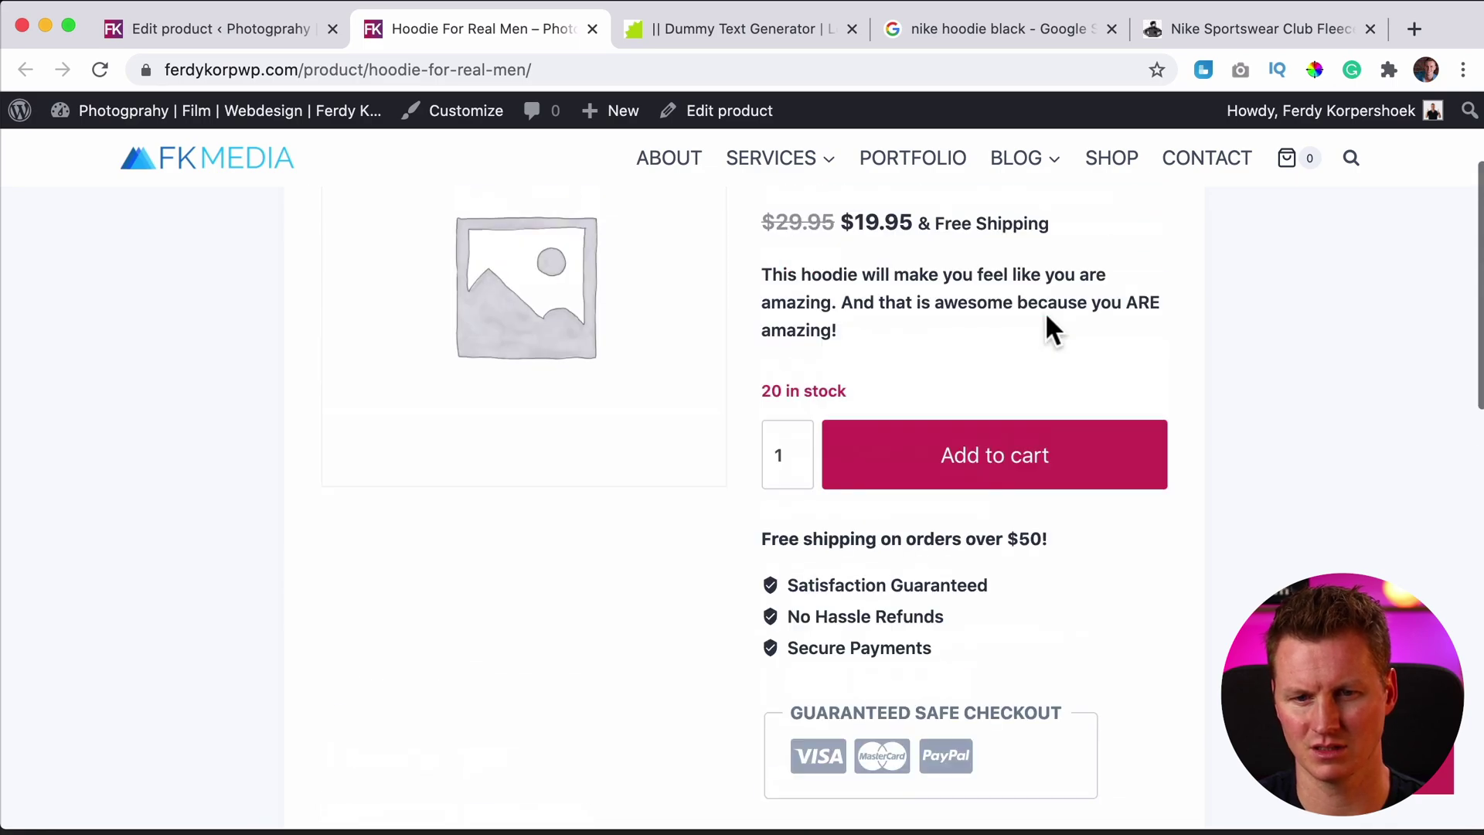
drag(936, 224, 1009, 225)
scroll(901, 424, down, 3)
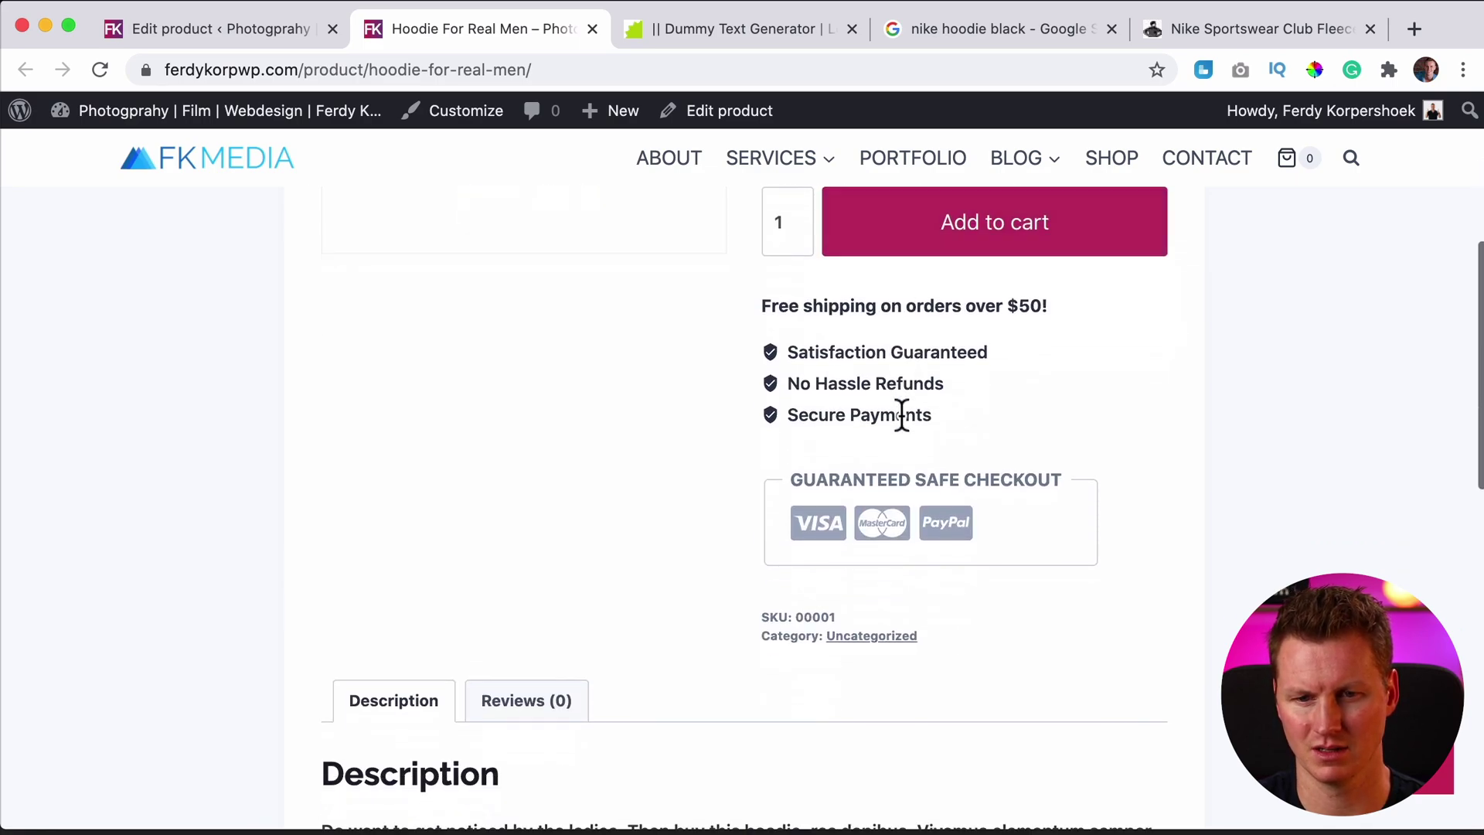
scroll(824, 400, down, 3)
scroll(824, 415, up, 5)
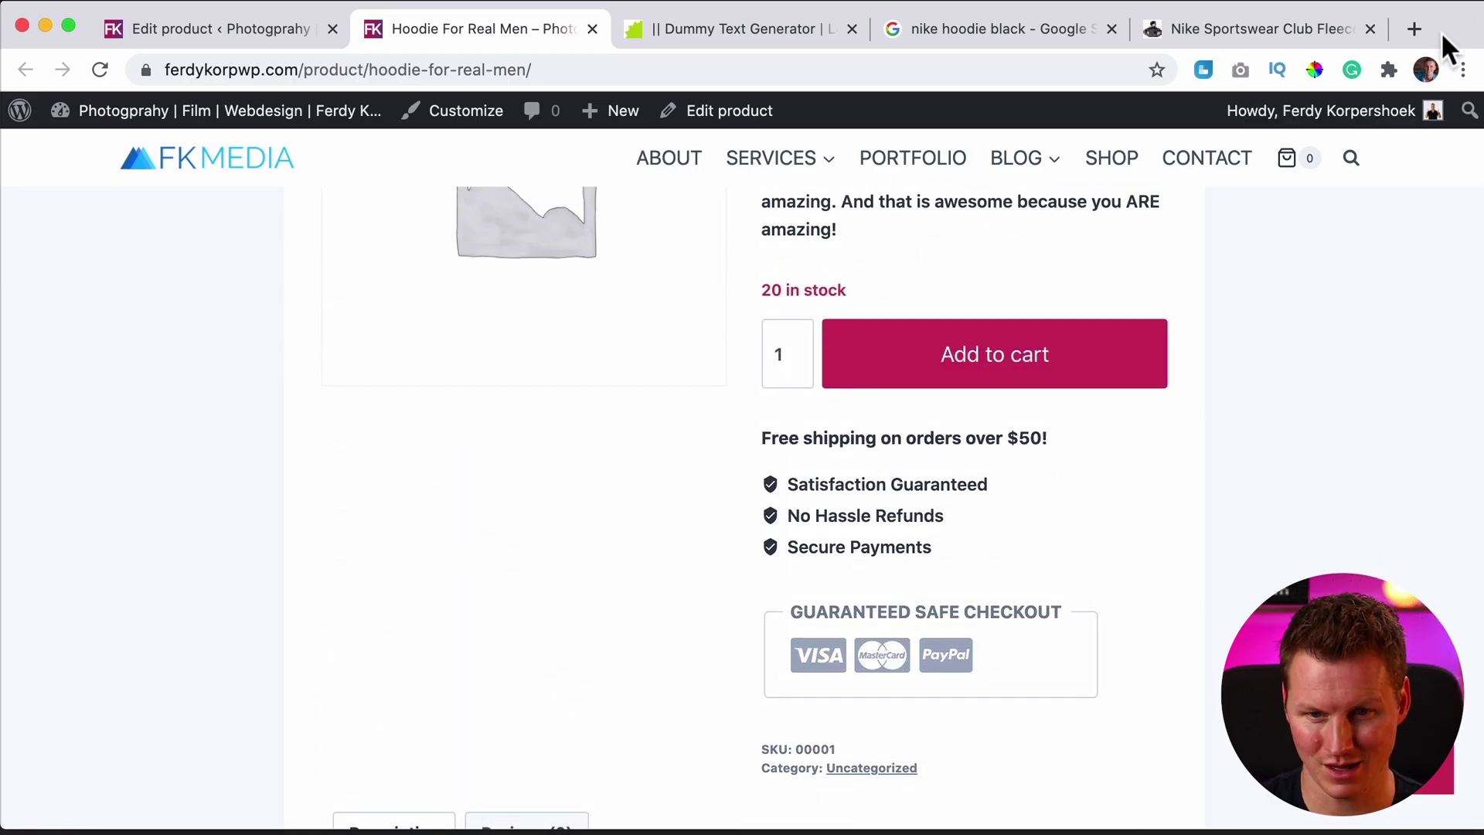
scroll(886, 495, up, 3)
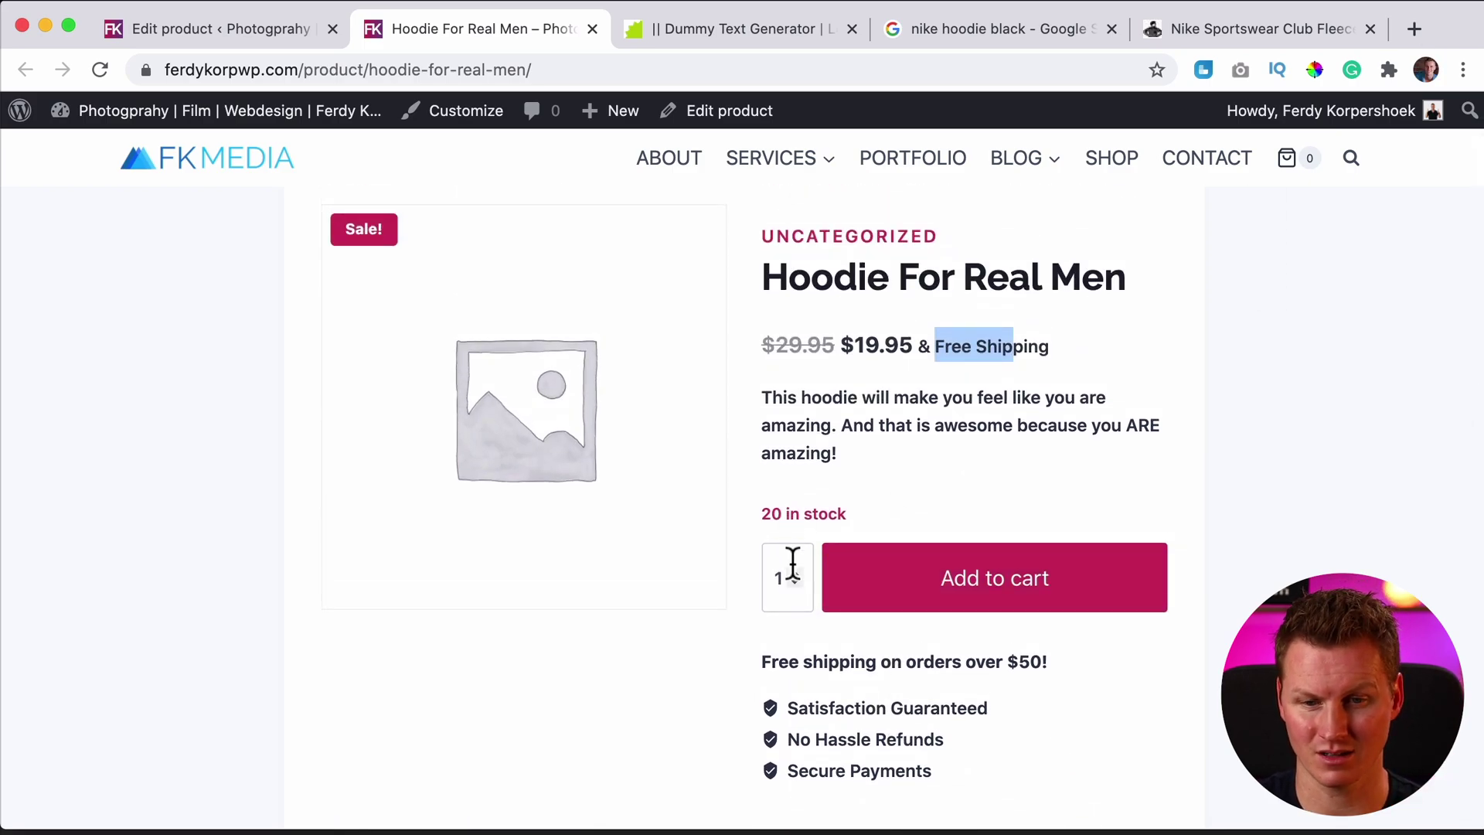
Add 5 hoodies to the cart and view the $99.75 cart.
double_click(770, 584)
text(5)
click(937, 591)
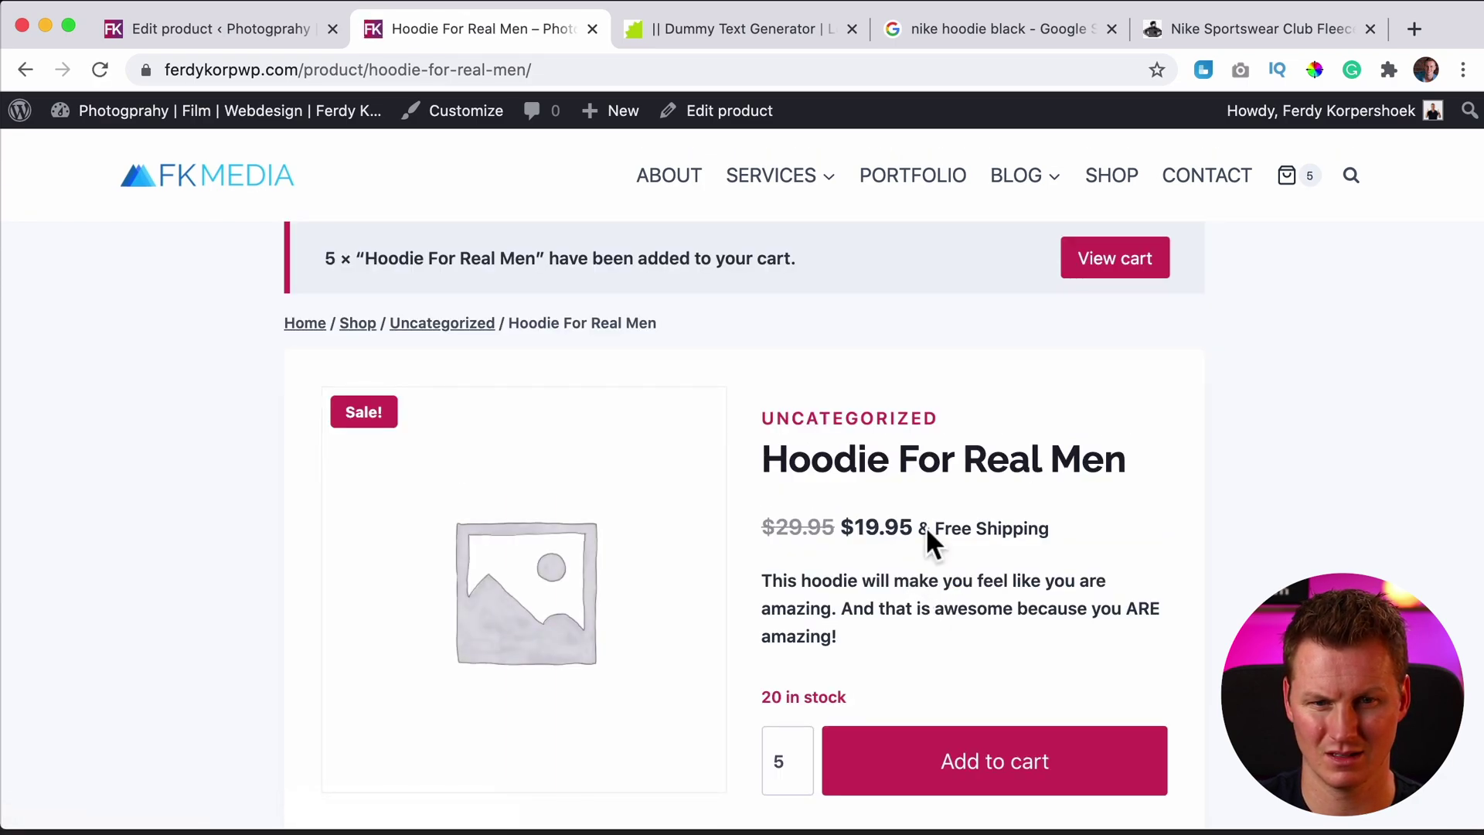
click(1117, 280)
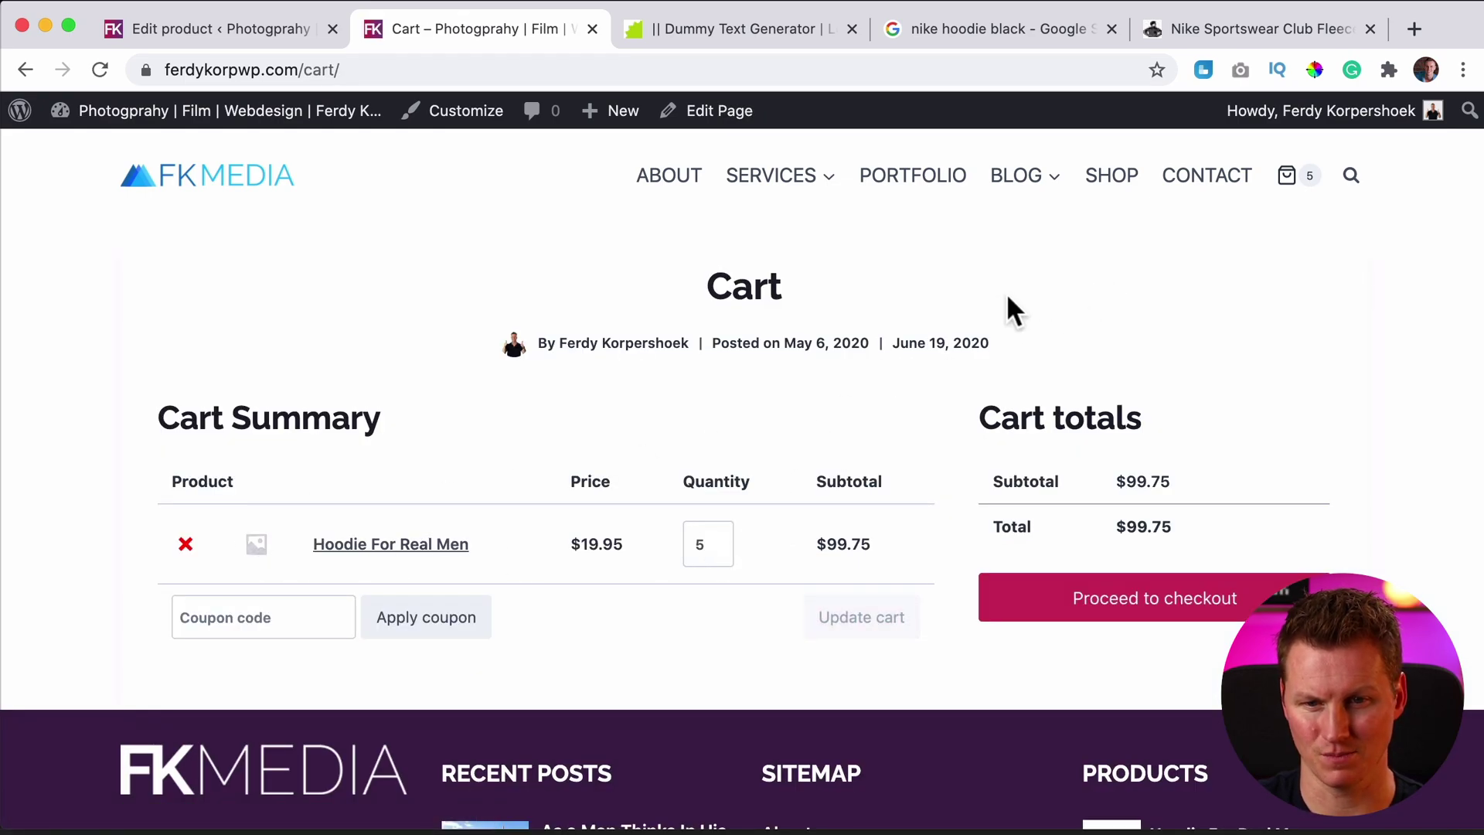
In the product editor, limit the hoodie to one per order under Inventory and update it.
click(223, 34)
scroll(557, 497, down, 7)
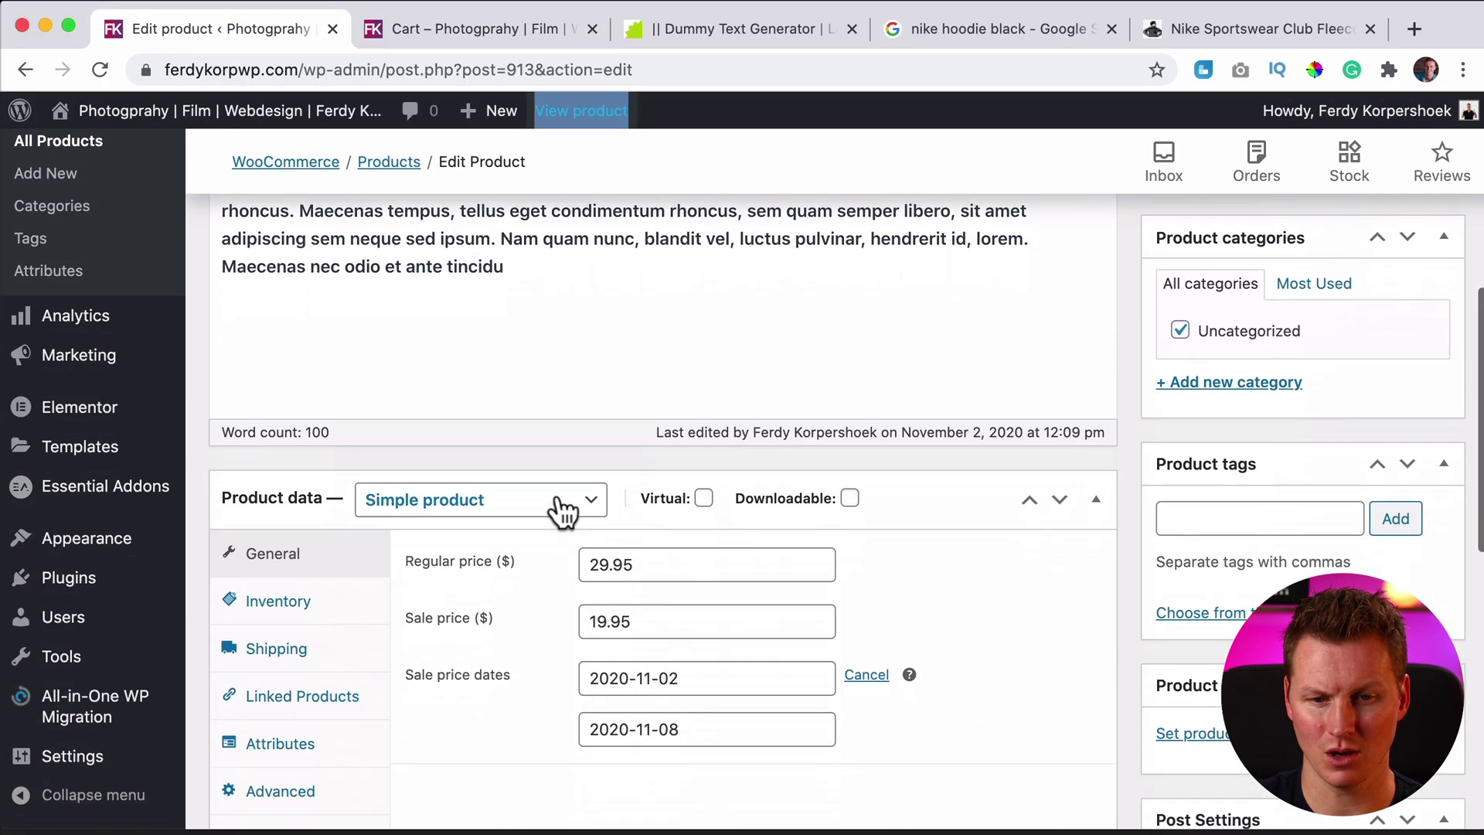
scroll(563, 510, down, 3)
click(277, 396)
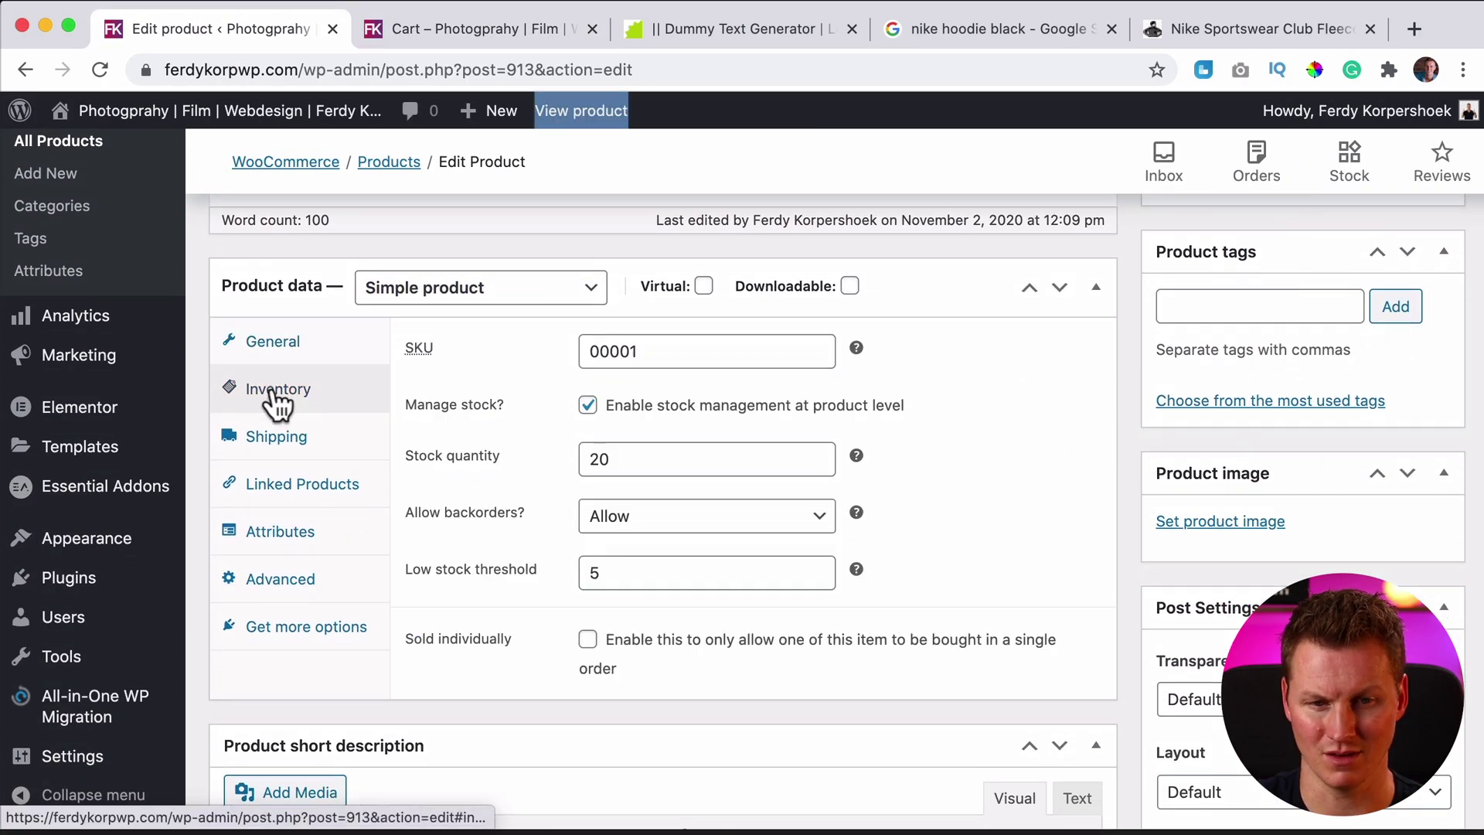
click(587, 639)
scroll(969, 612, up, 3)
scroll(1237, 541, up, 3)
click(1395, 454)
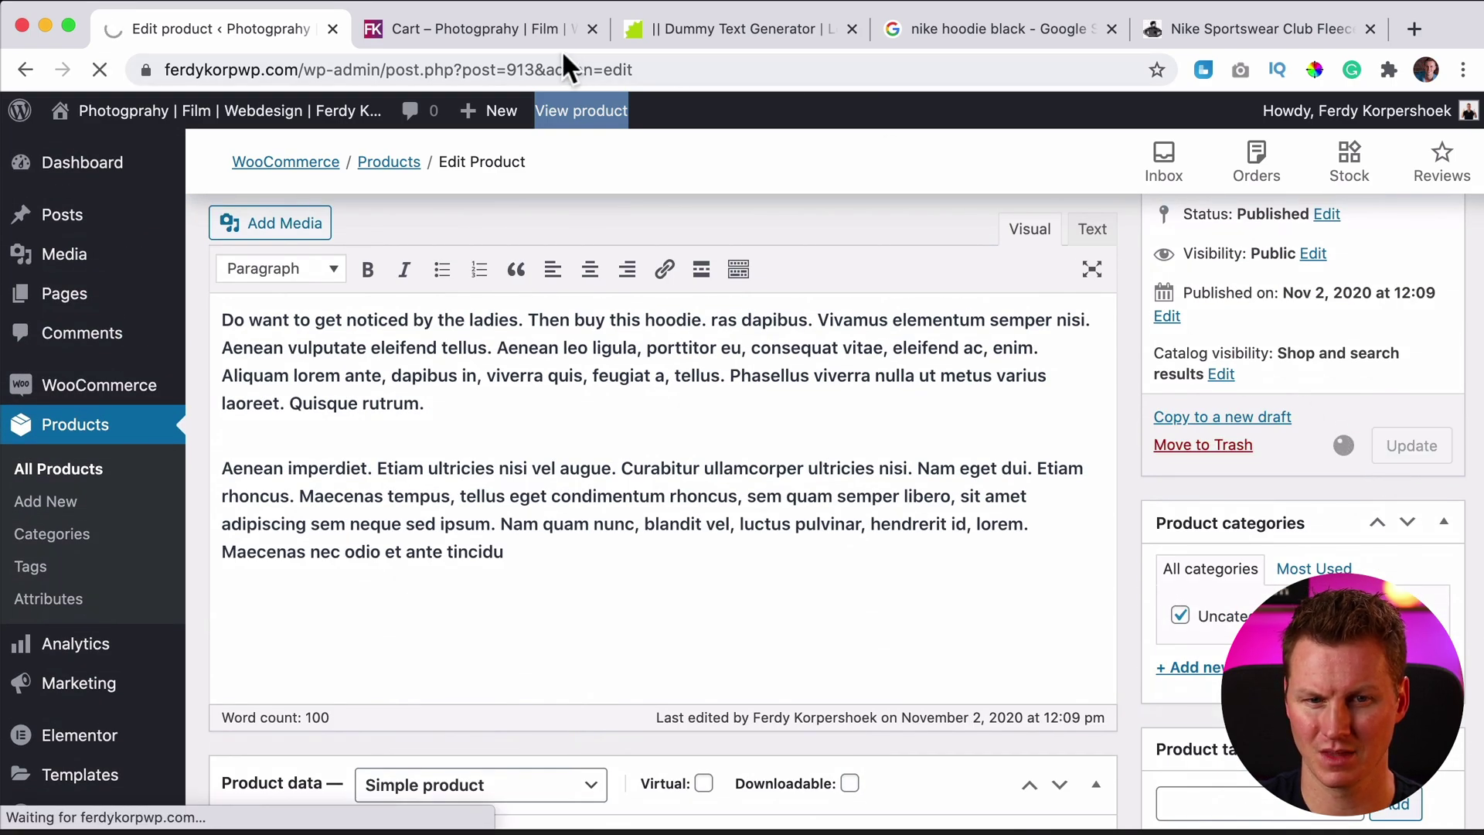
Go from the cart to the Shop, view the hoodie's page, then return to the editor.
click(529, 41)
click(1107, 193)
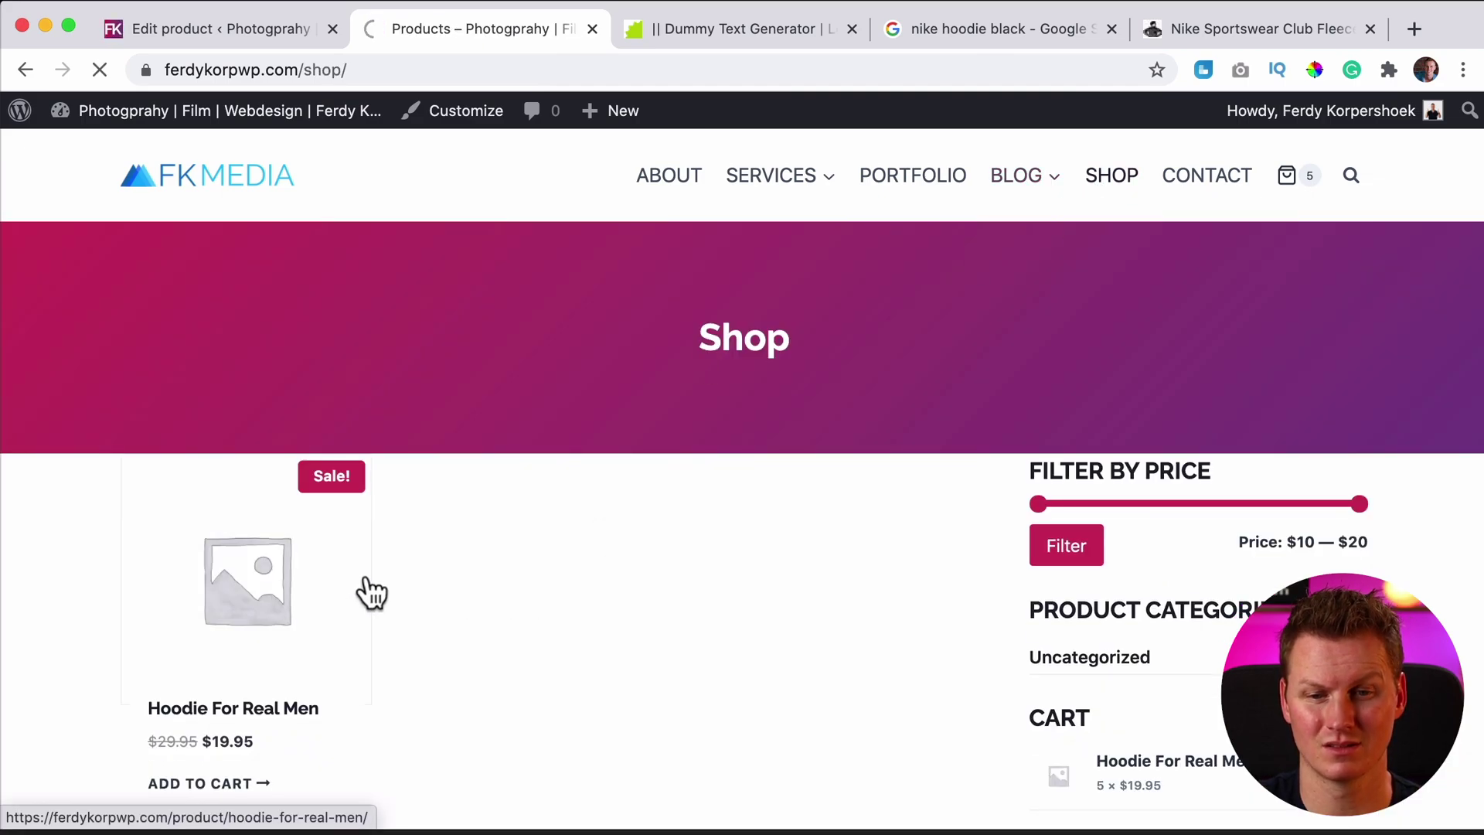
click(424, 590)
scroll(794, 564, down, 2)
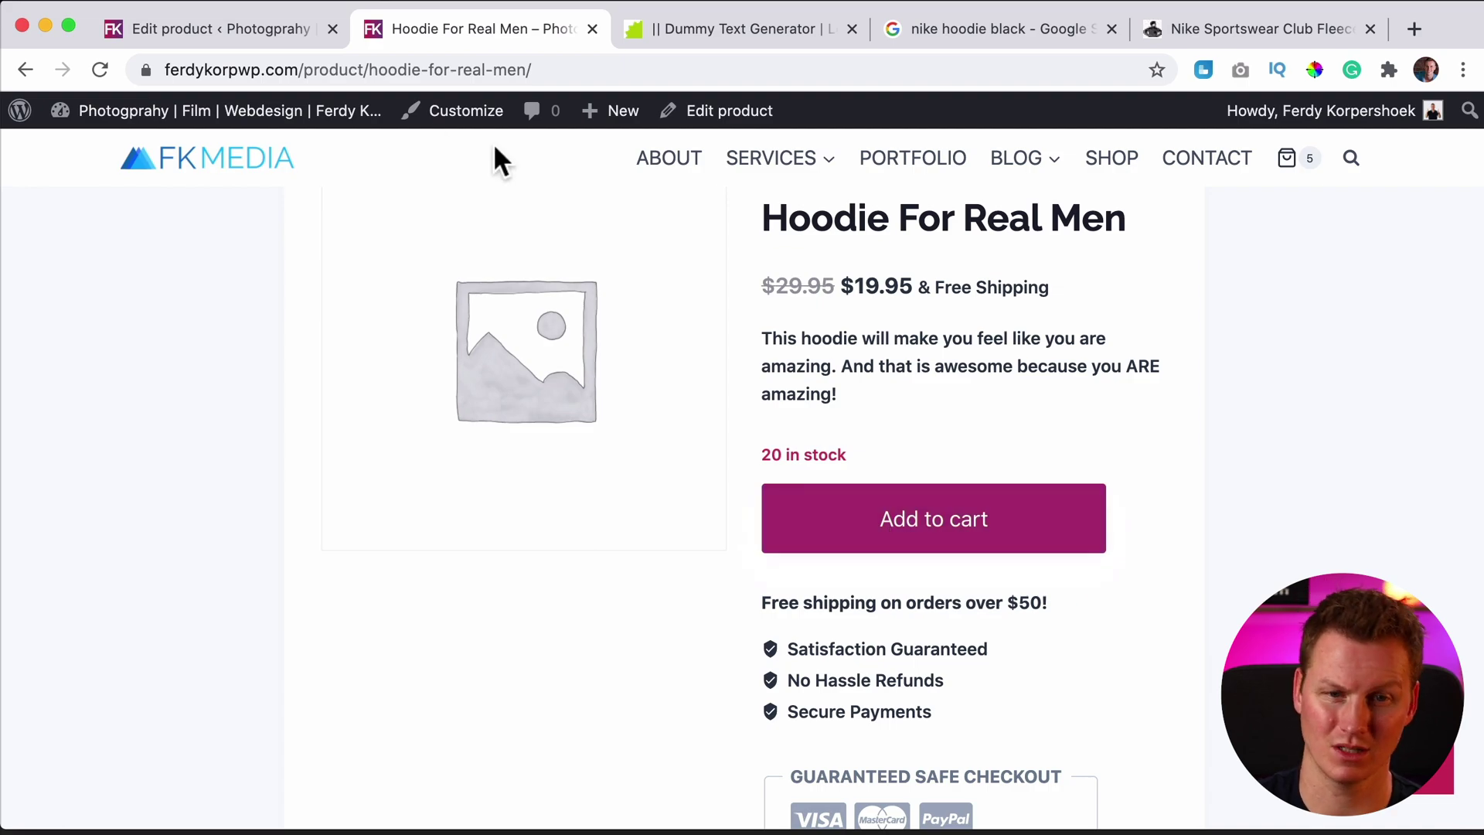
click(244, 34)
Mark the hoodie as Sold individually in the Inventory settings.
scroll(628, 456, down, 10)
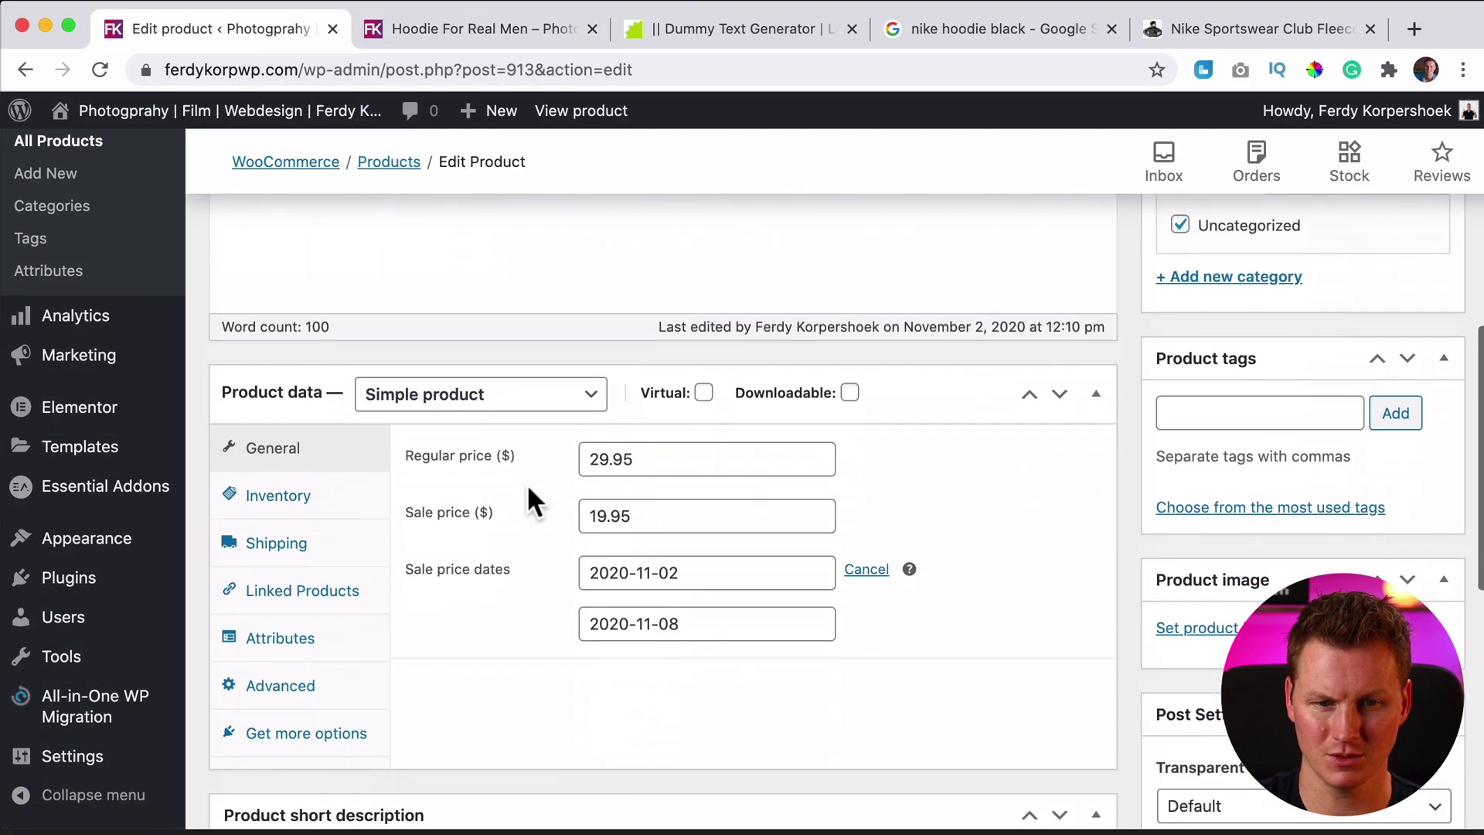
click(292, 489)
click(587, 731)
Enter a shipping weight of 0.4 kg in the Shipping settings.
click(304, 541)
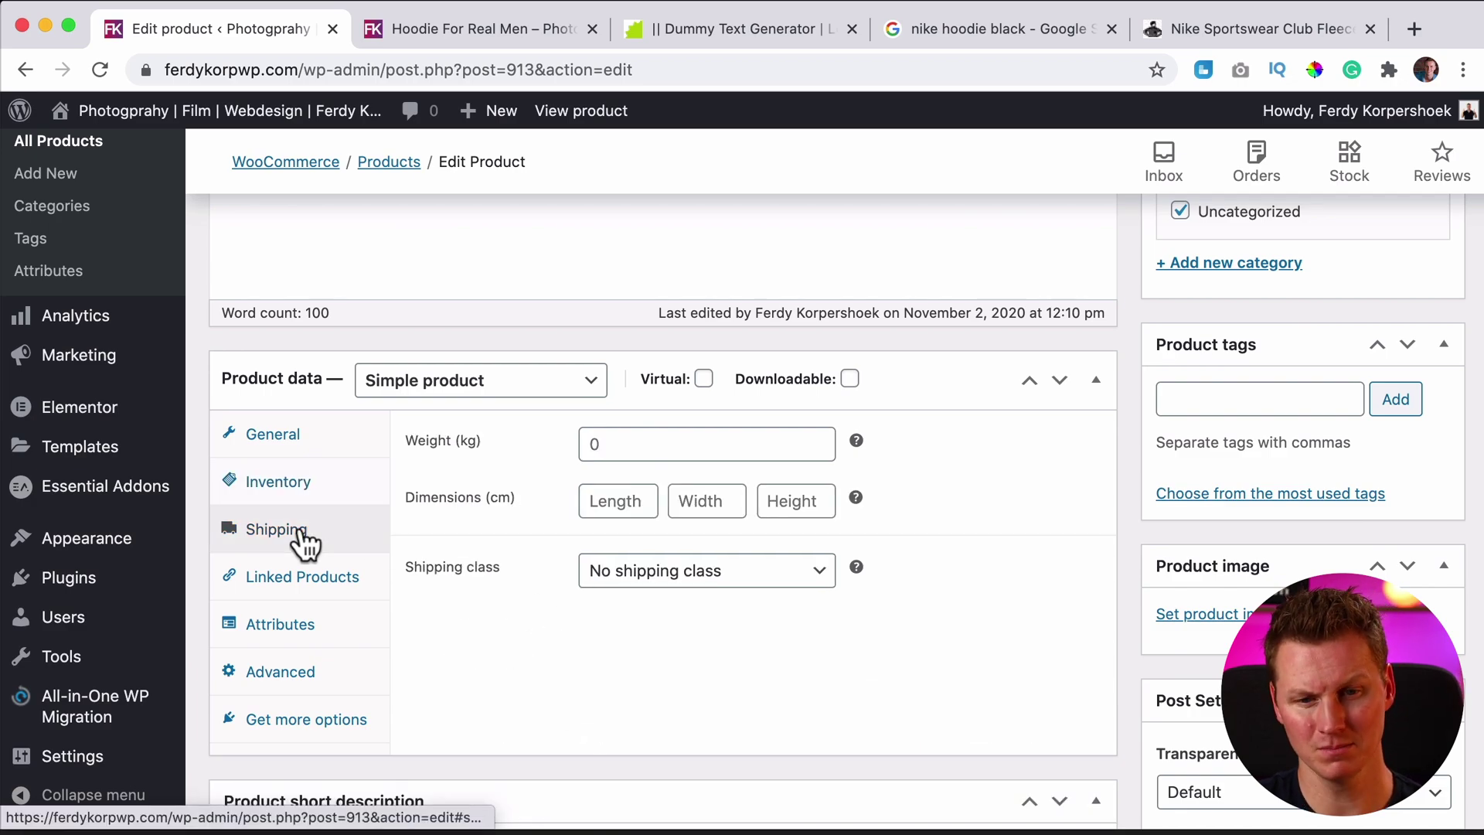
click(589, 446)
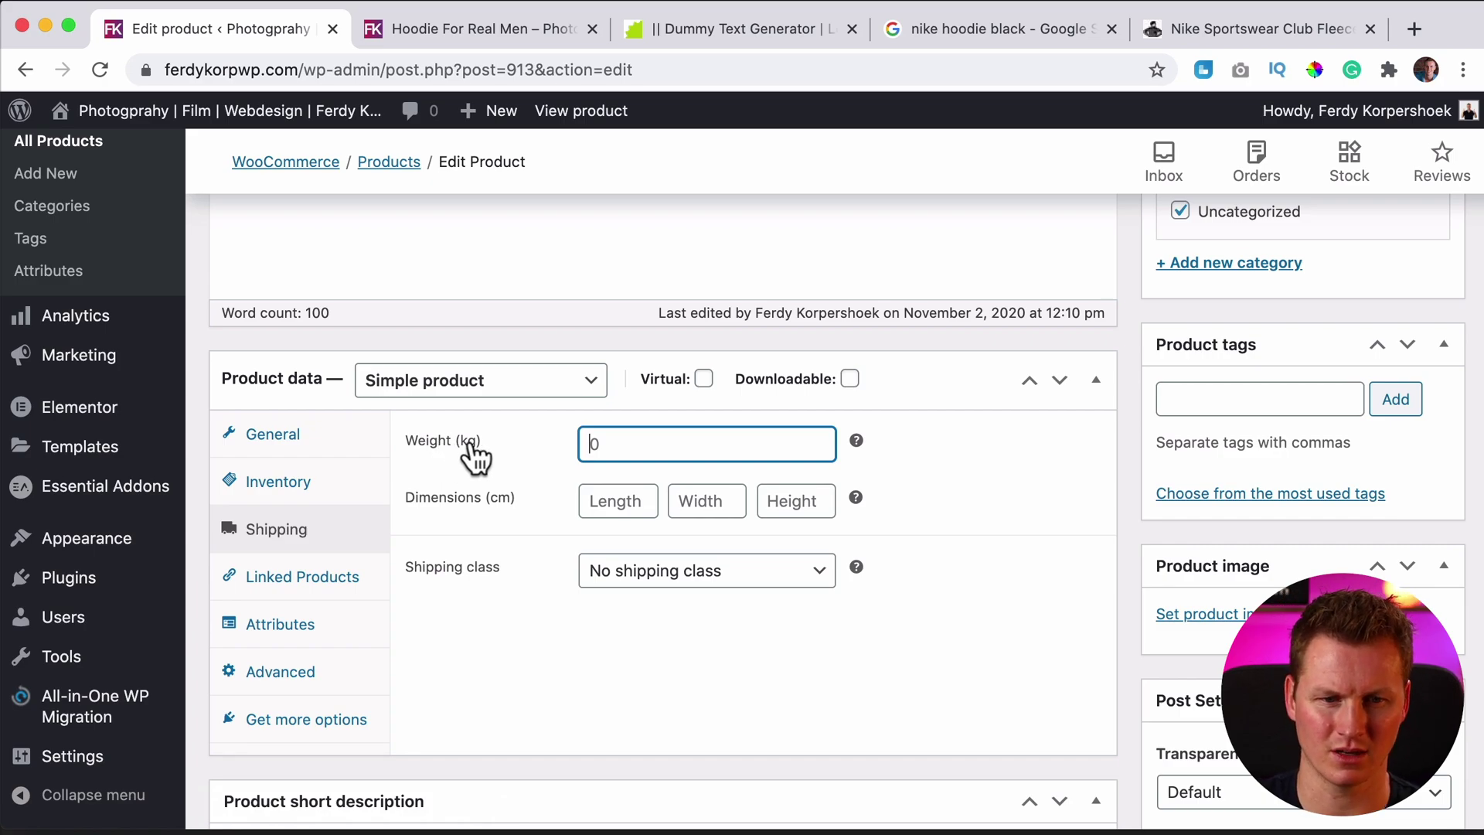
scroll(91, 432, up, 1)
scroll(91, 417, up, 5)
mouse_move(85, 340)
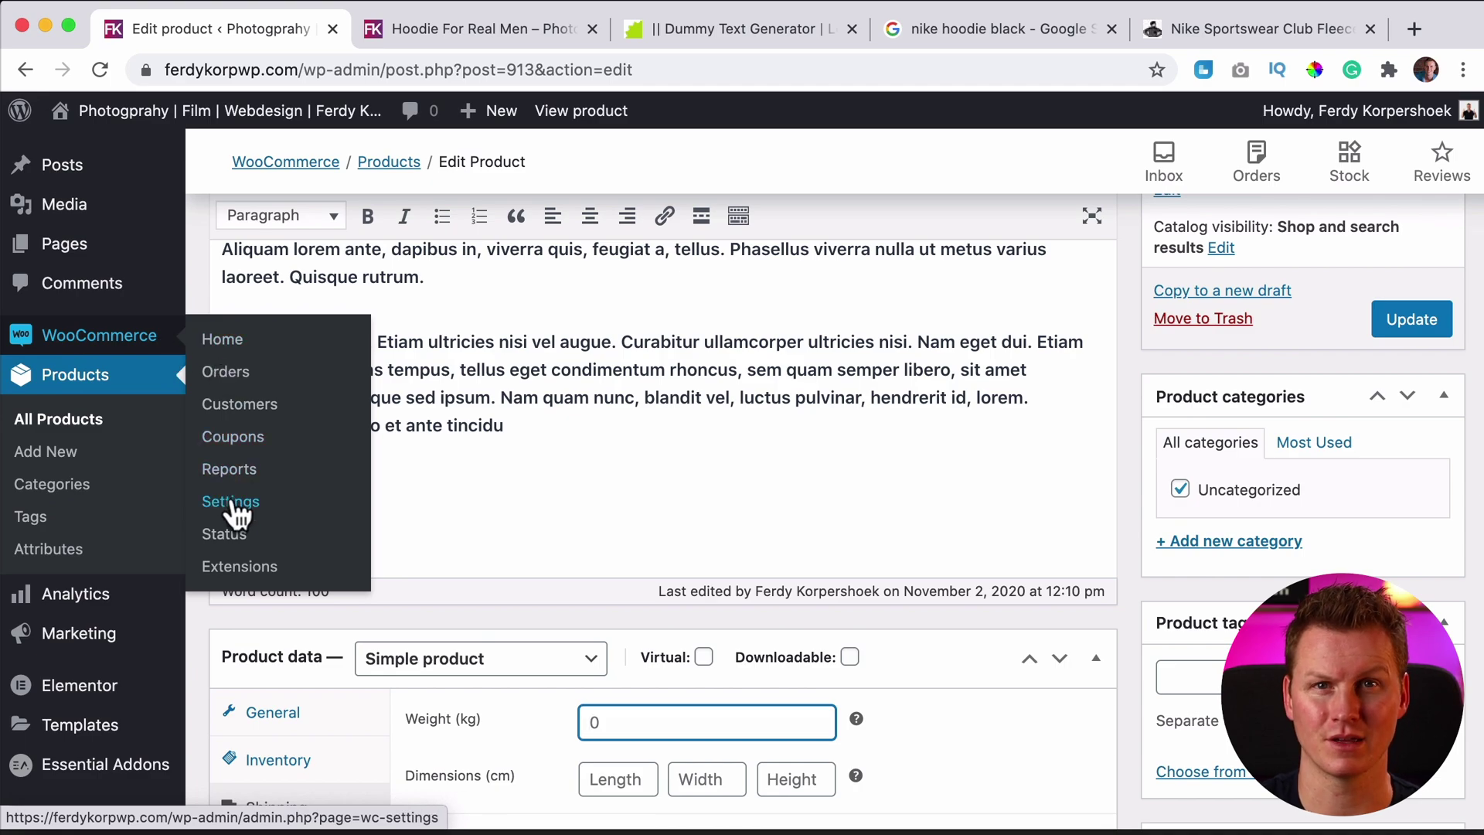
scroll(823, 448, down, 5)
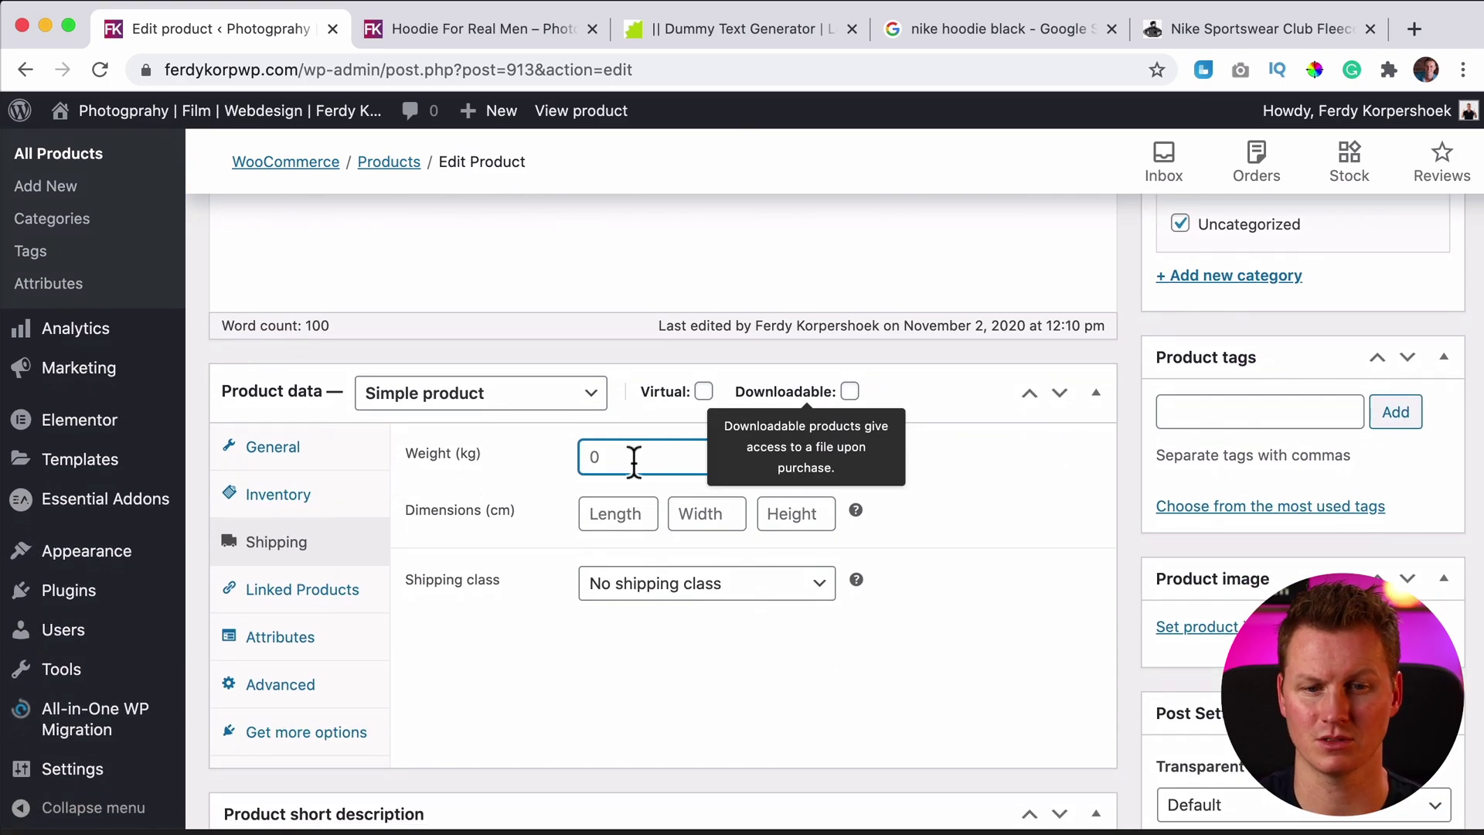
scroll(651, 462, down, 3)
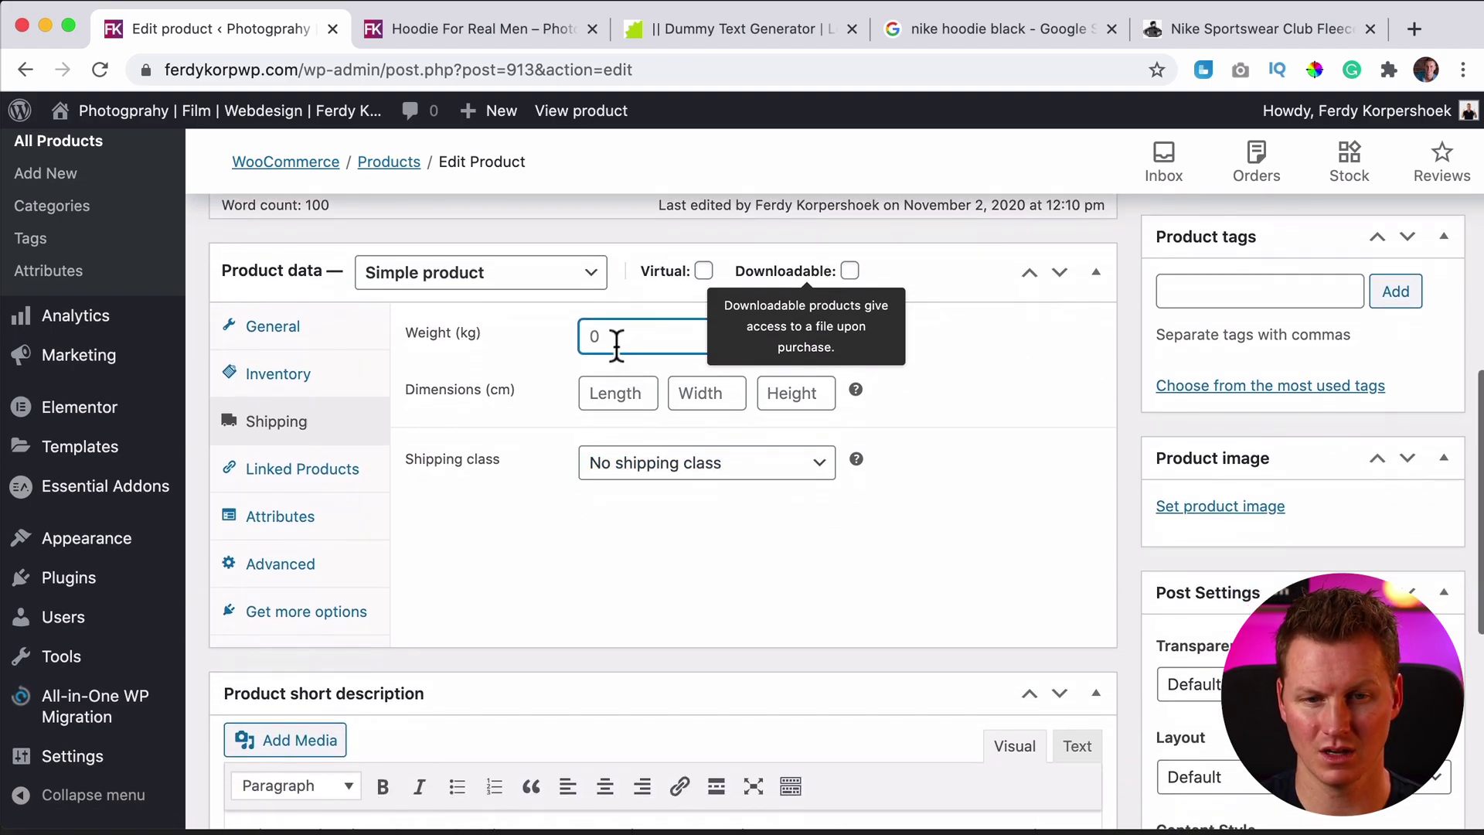
text(0.4)
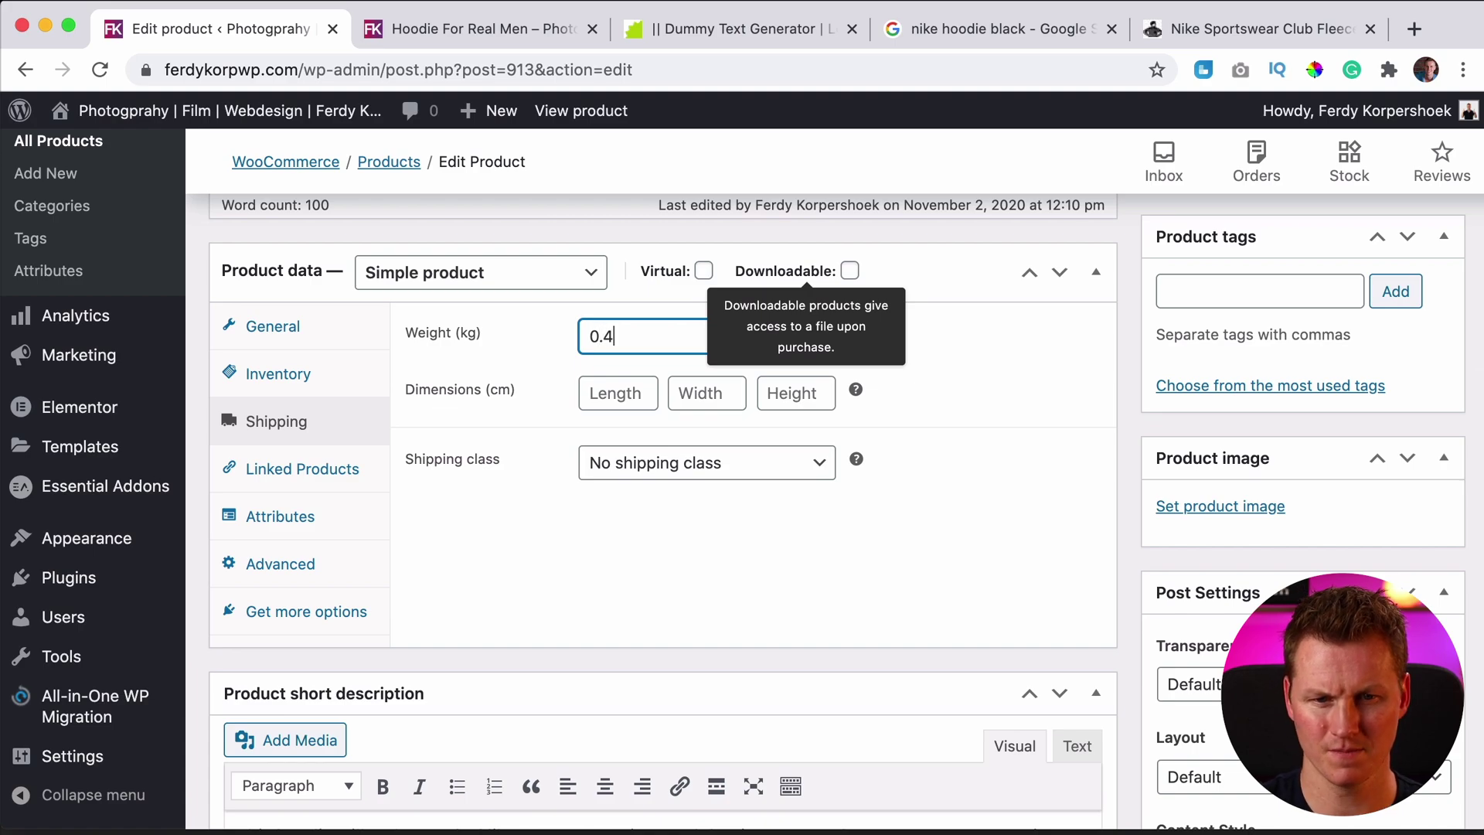
click(599, 395)
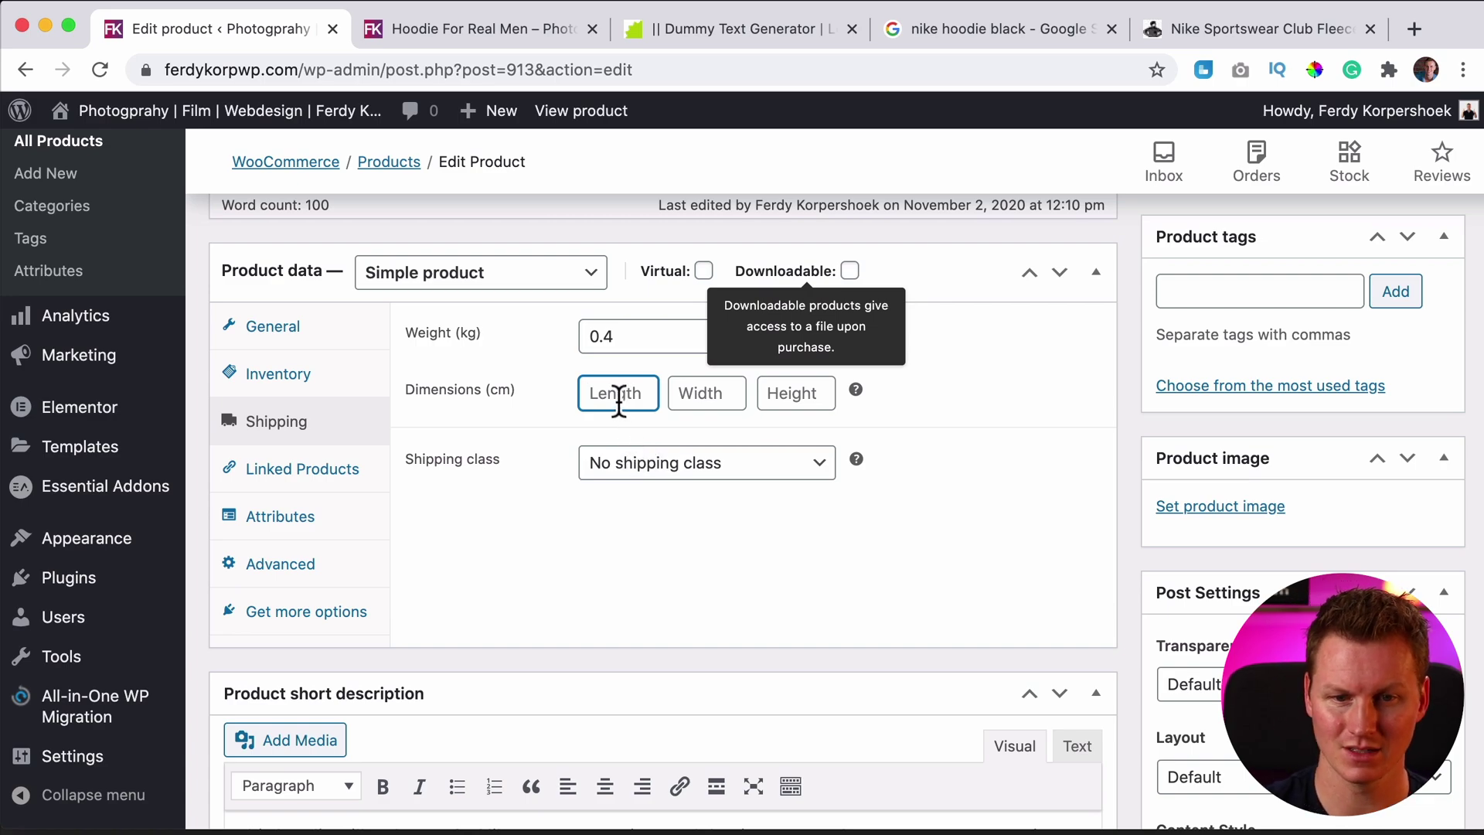
Show the Linked Products settings and try the Upsells search, leaving it empty.
click(296, 485)
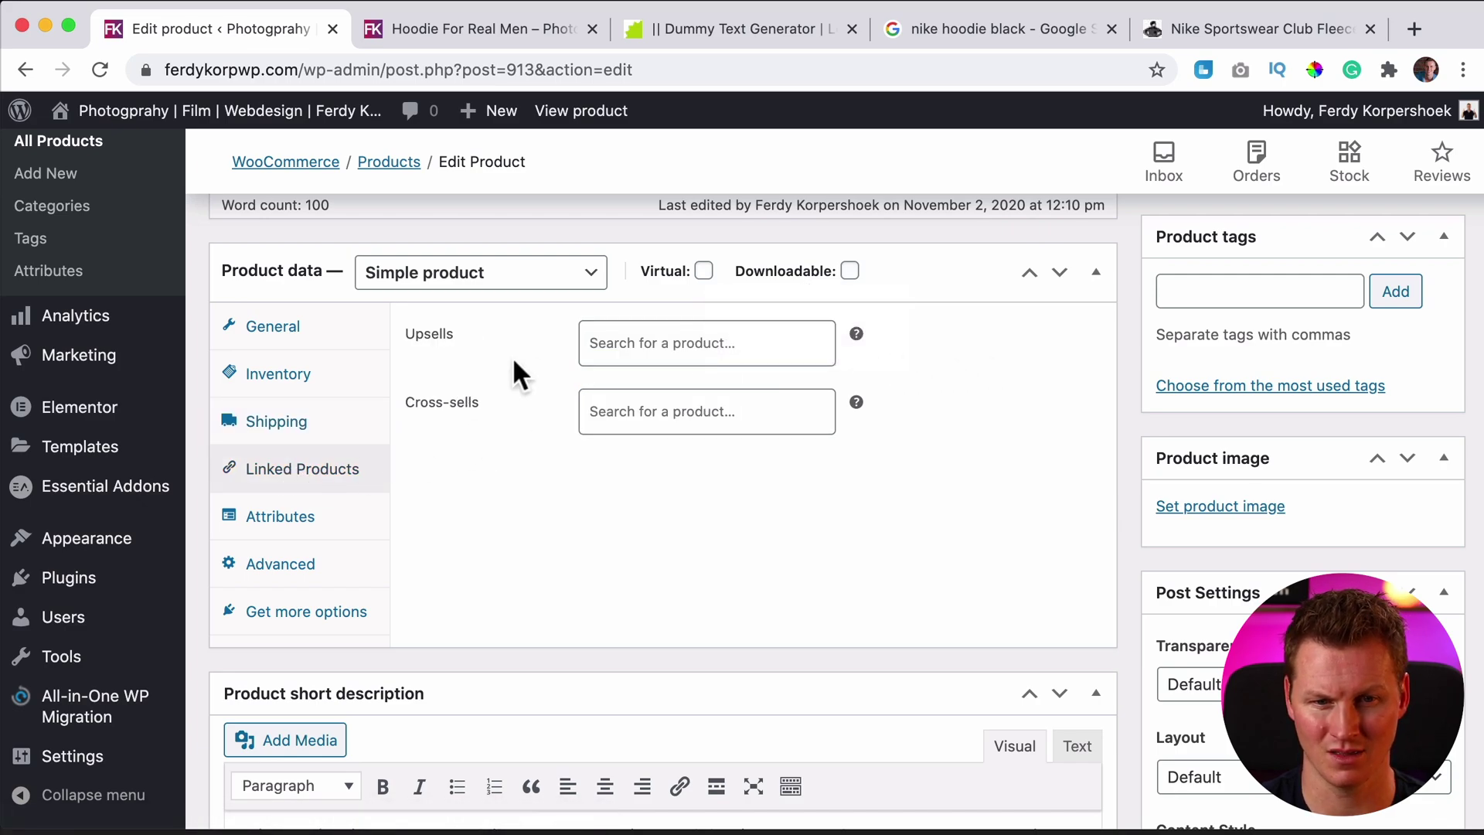
click(741, 343)
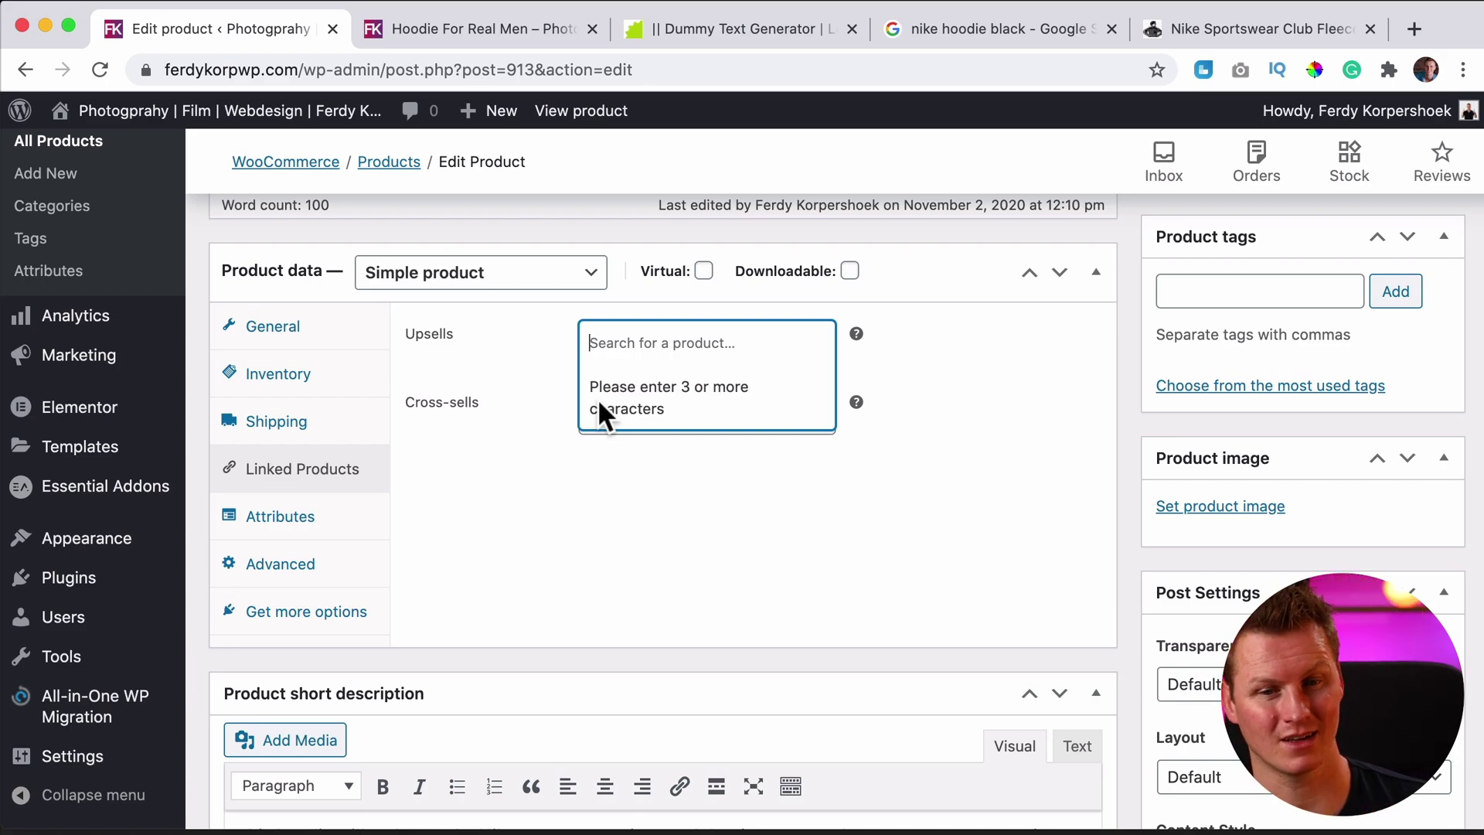
click(592, 448)
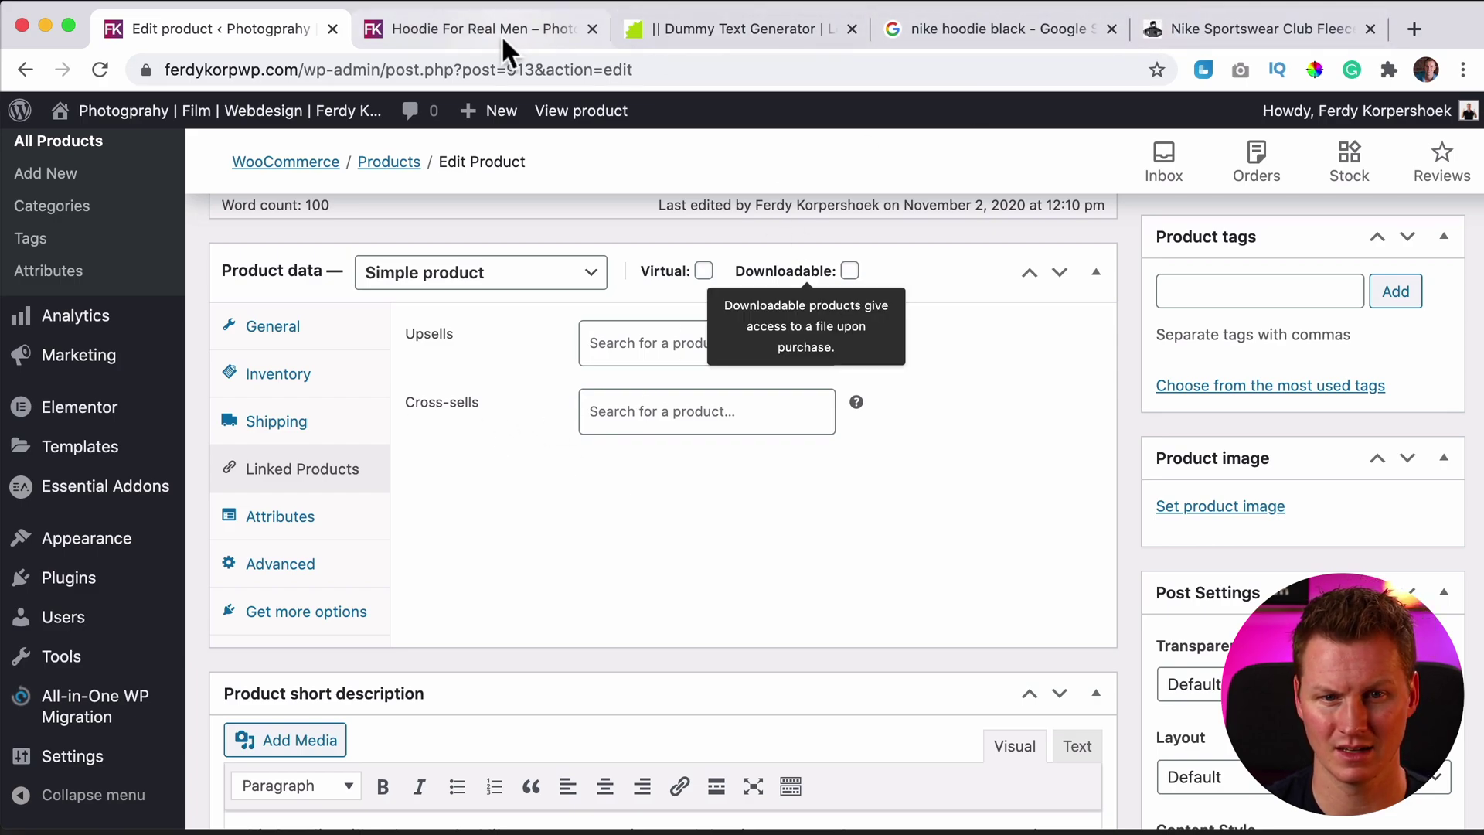
Check the full cart page in the storefront tab.
click(479, 29)
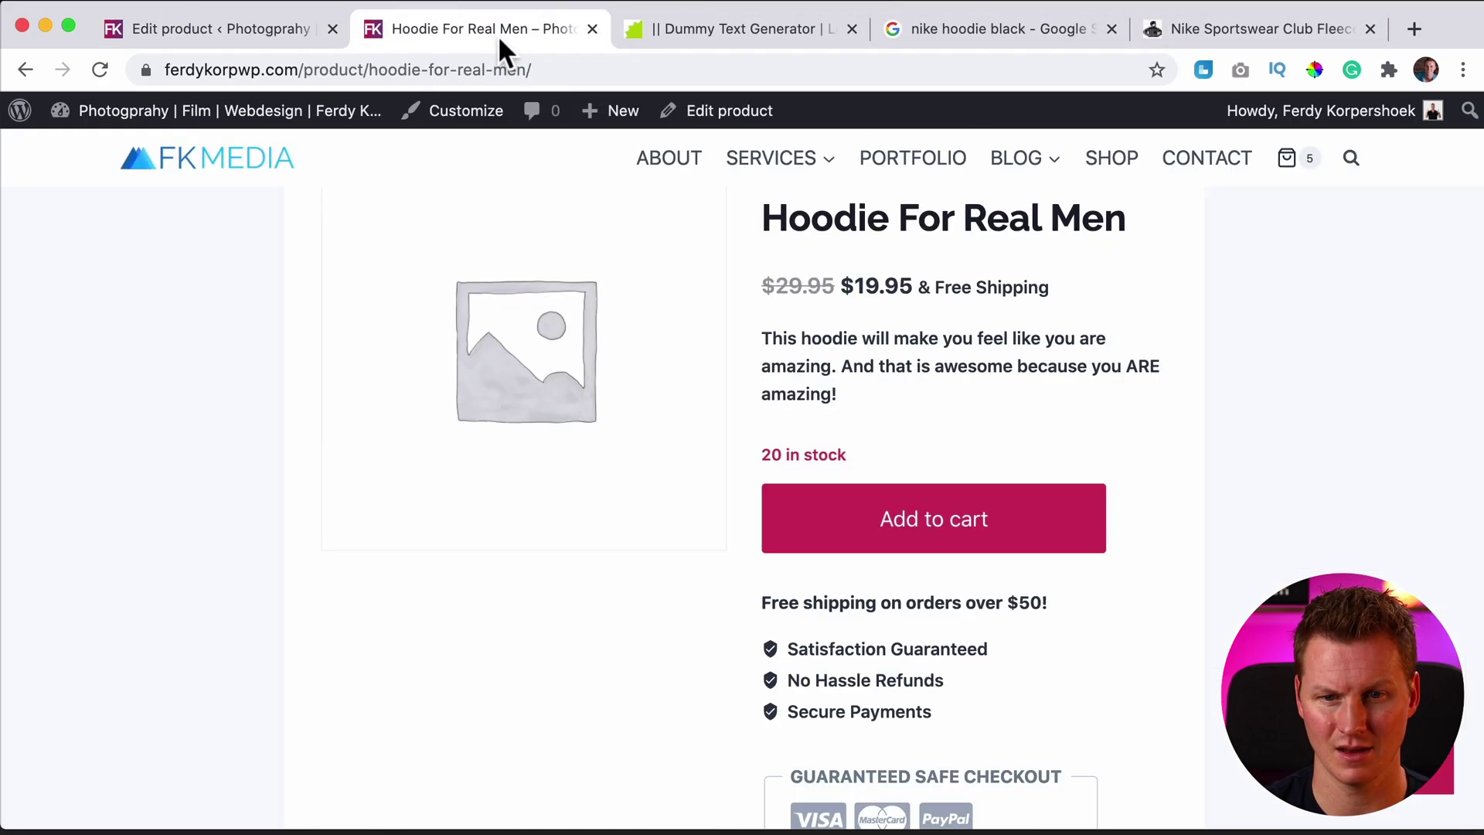
click(1299, 166)
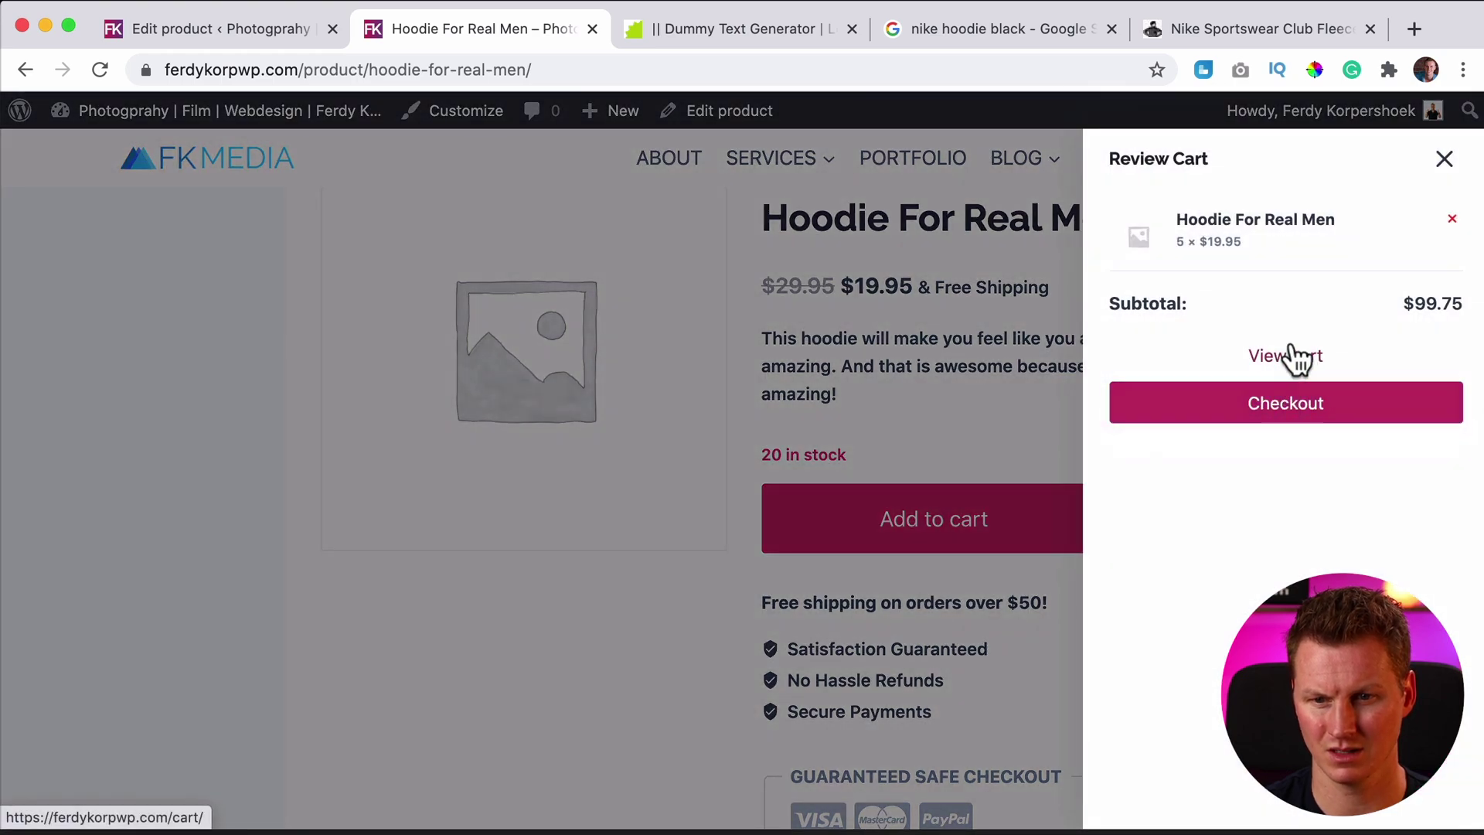
click(1283, 355)
scroll(315, 513, down, 3)
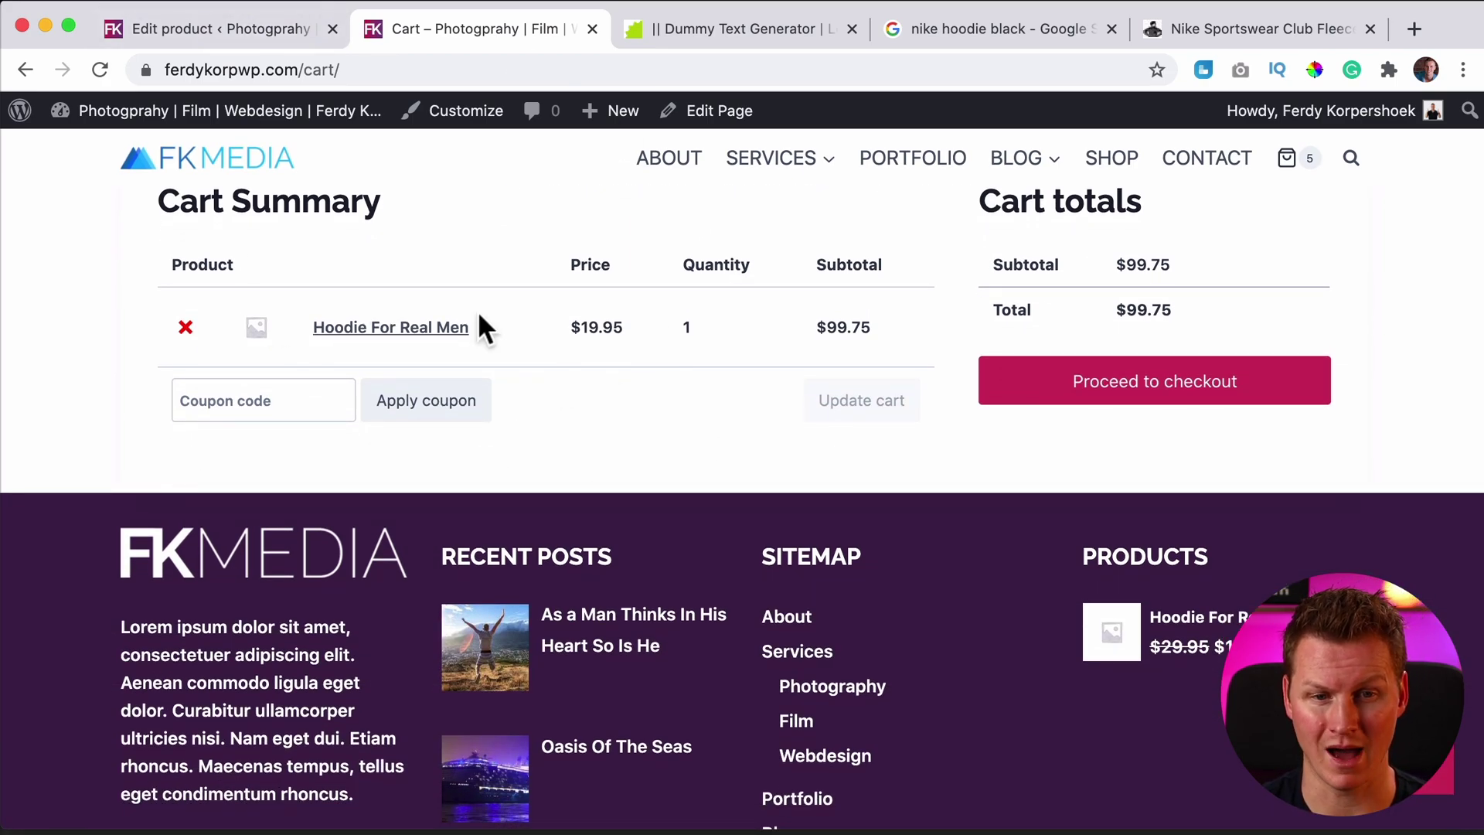
Back in the editor, try the Cross-sells search and leave it empty.
click(263, 30)
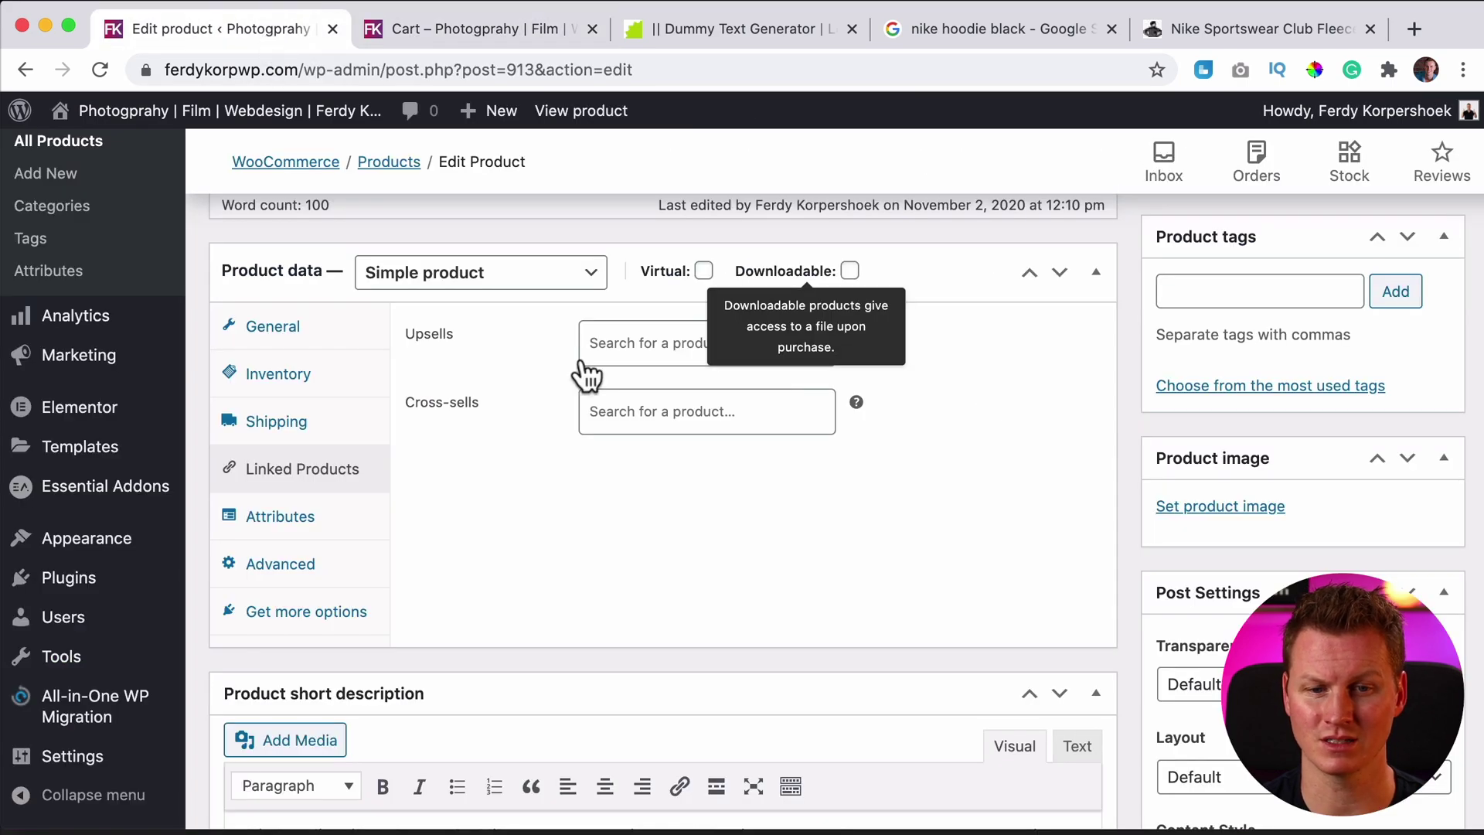
click(610, 421)
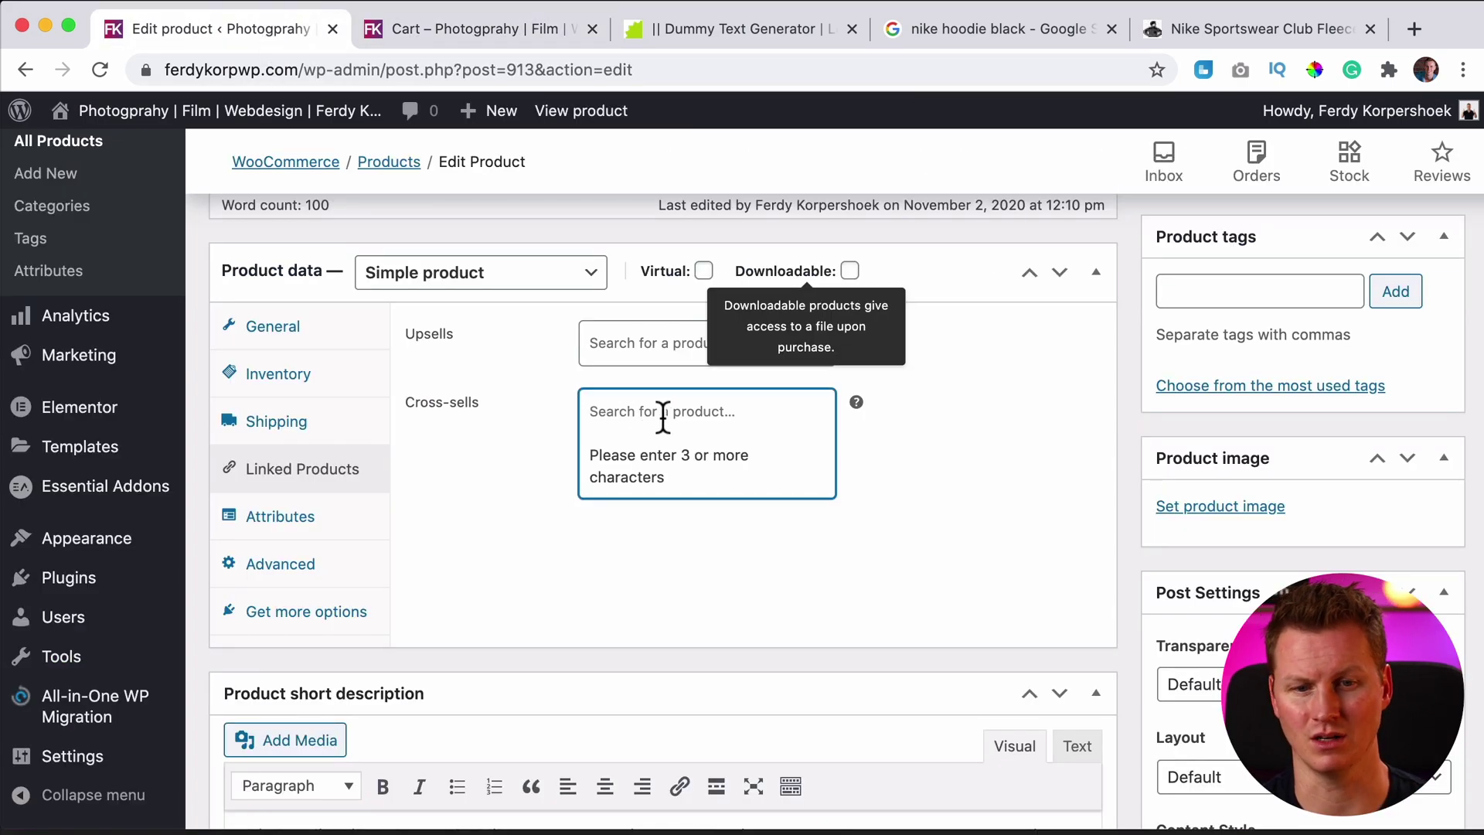
click(914, 413)
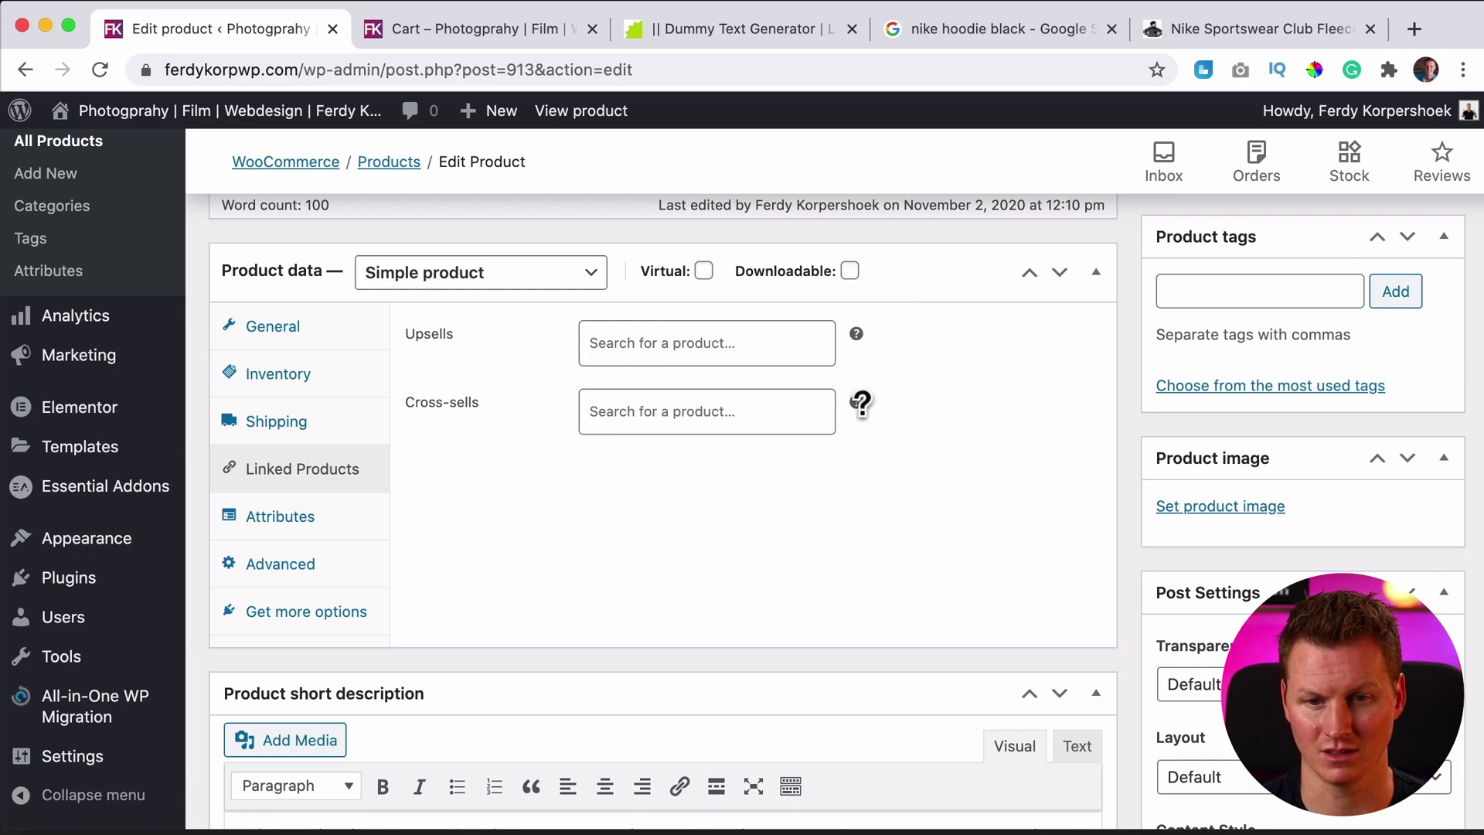
mouse_move(860, 403)
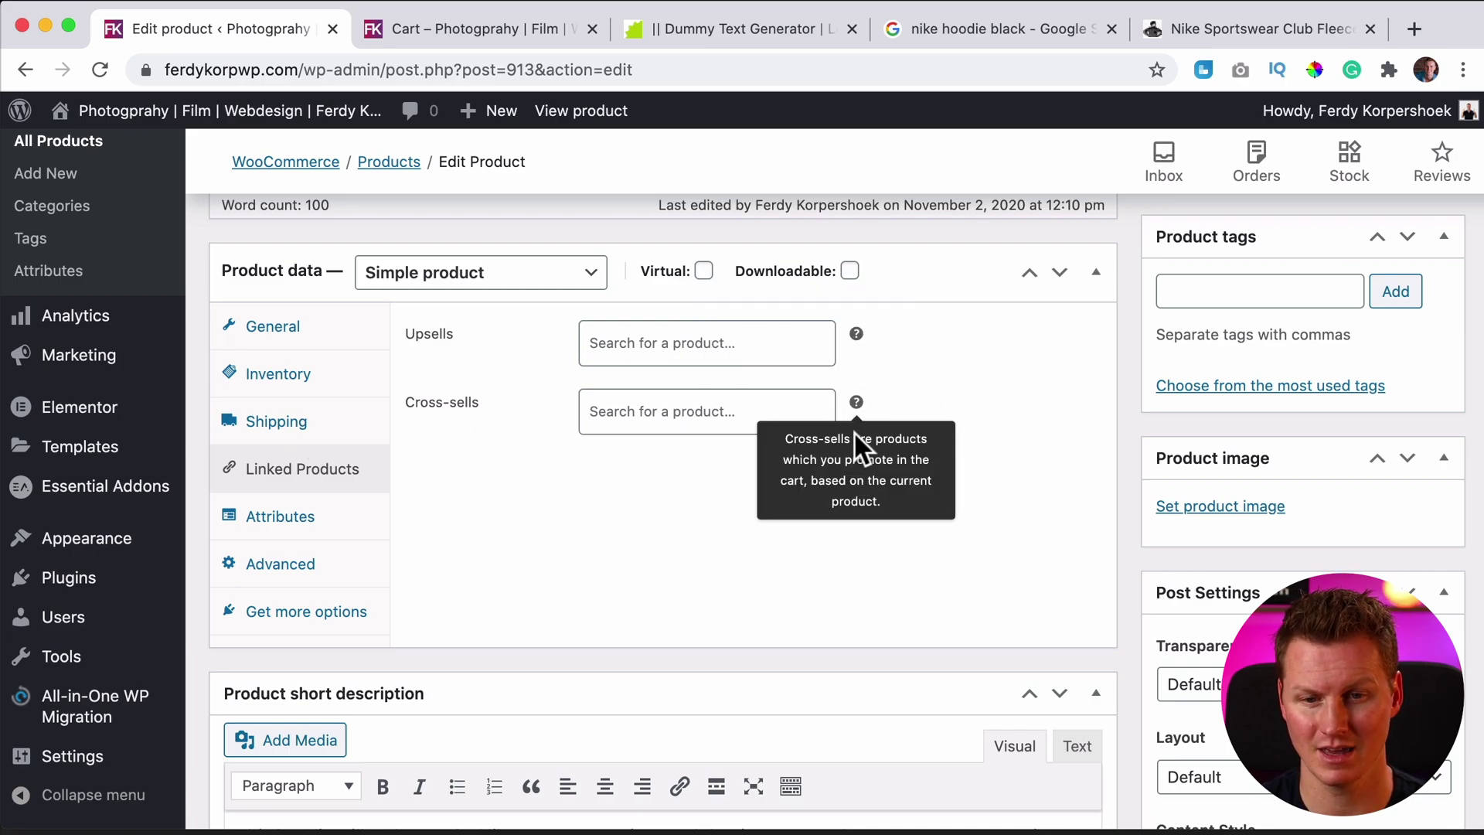
Write a purchase note in Advanced settings, fix a typo, then delete the whole note.
click(288, 519)
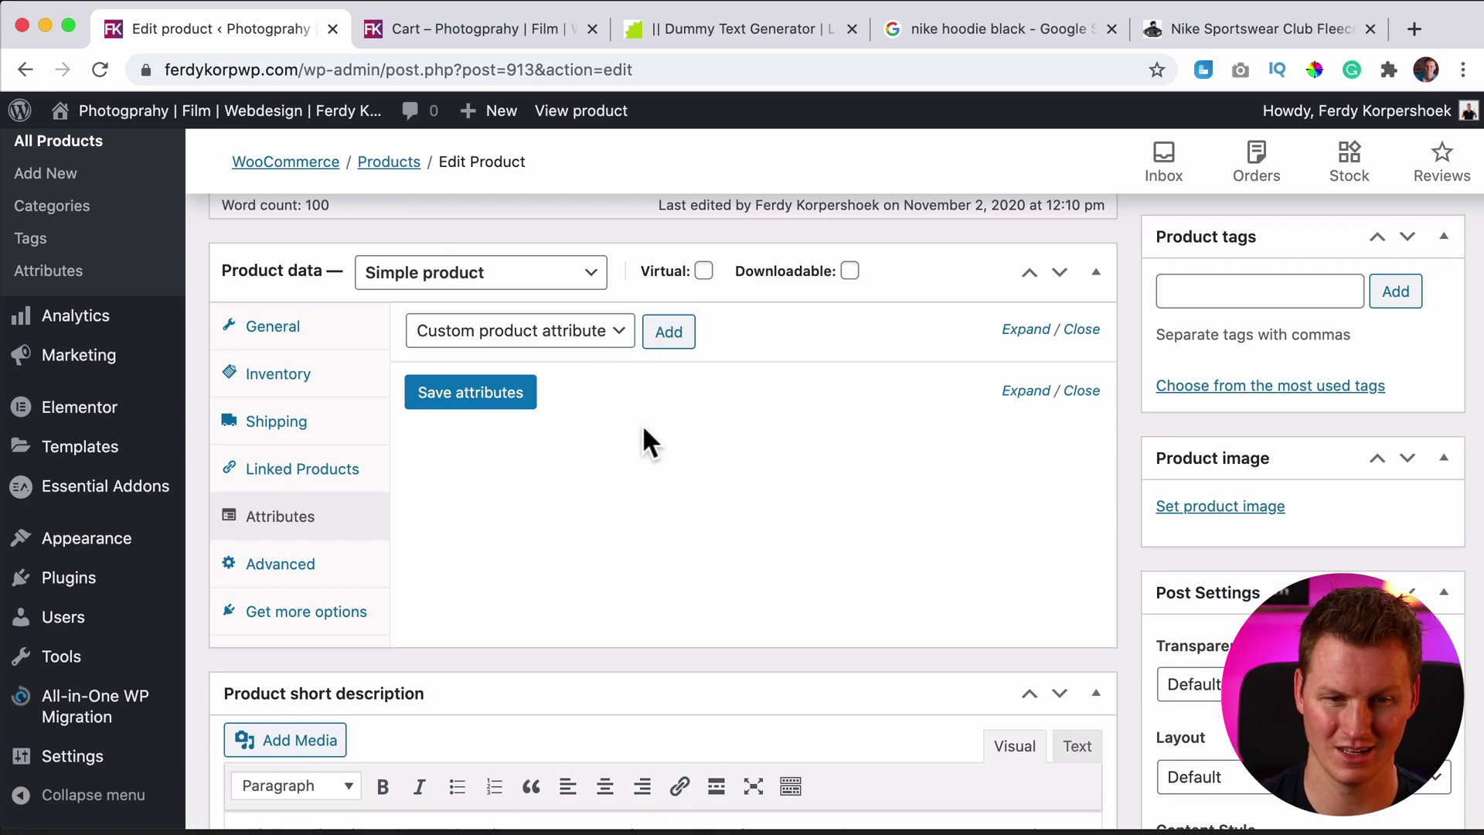
click(306, 570)
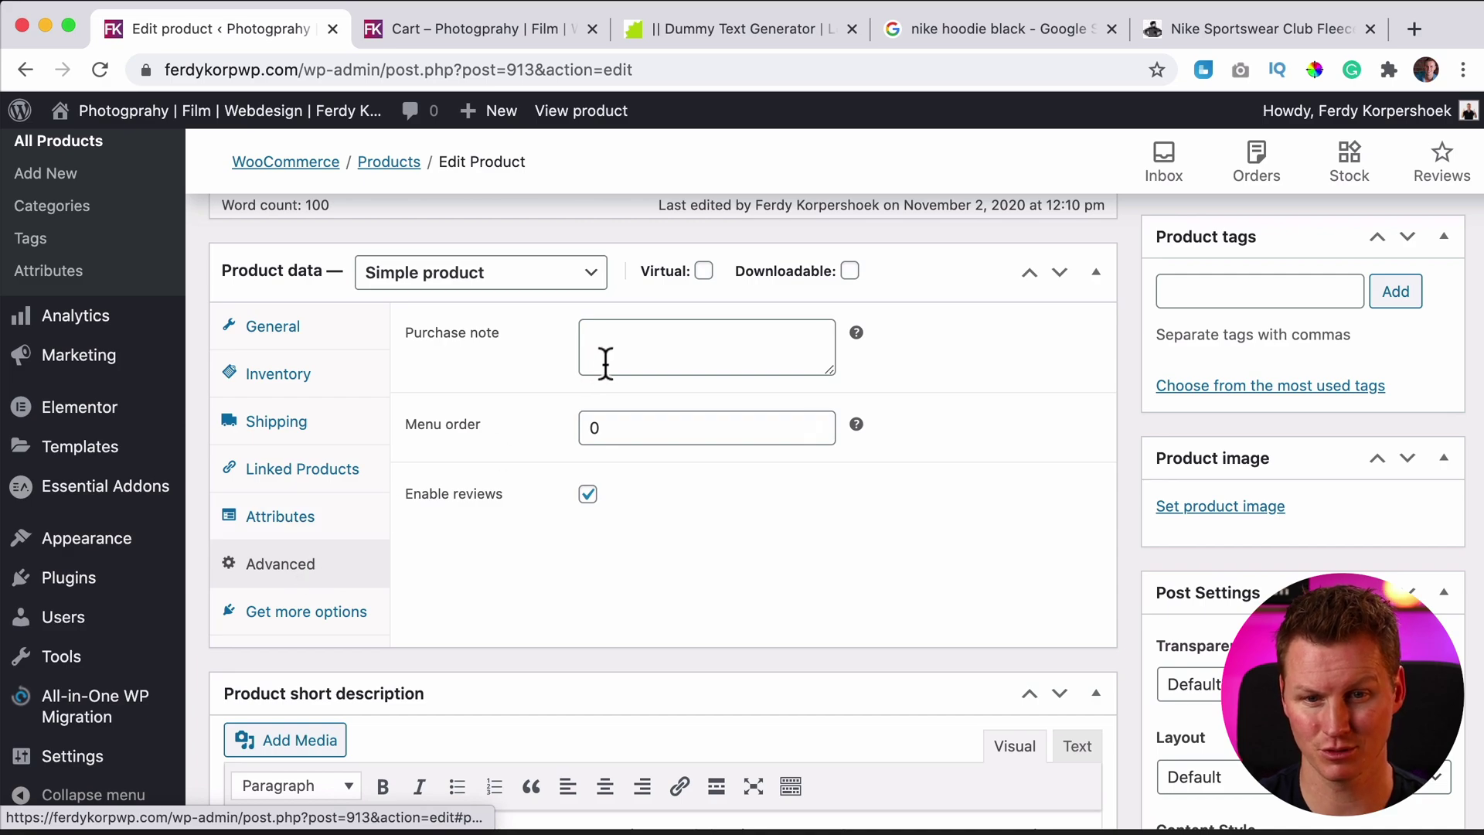
click(662, 357)
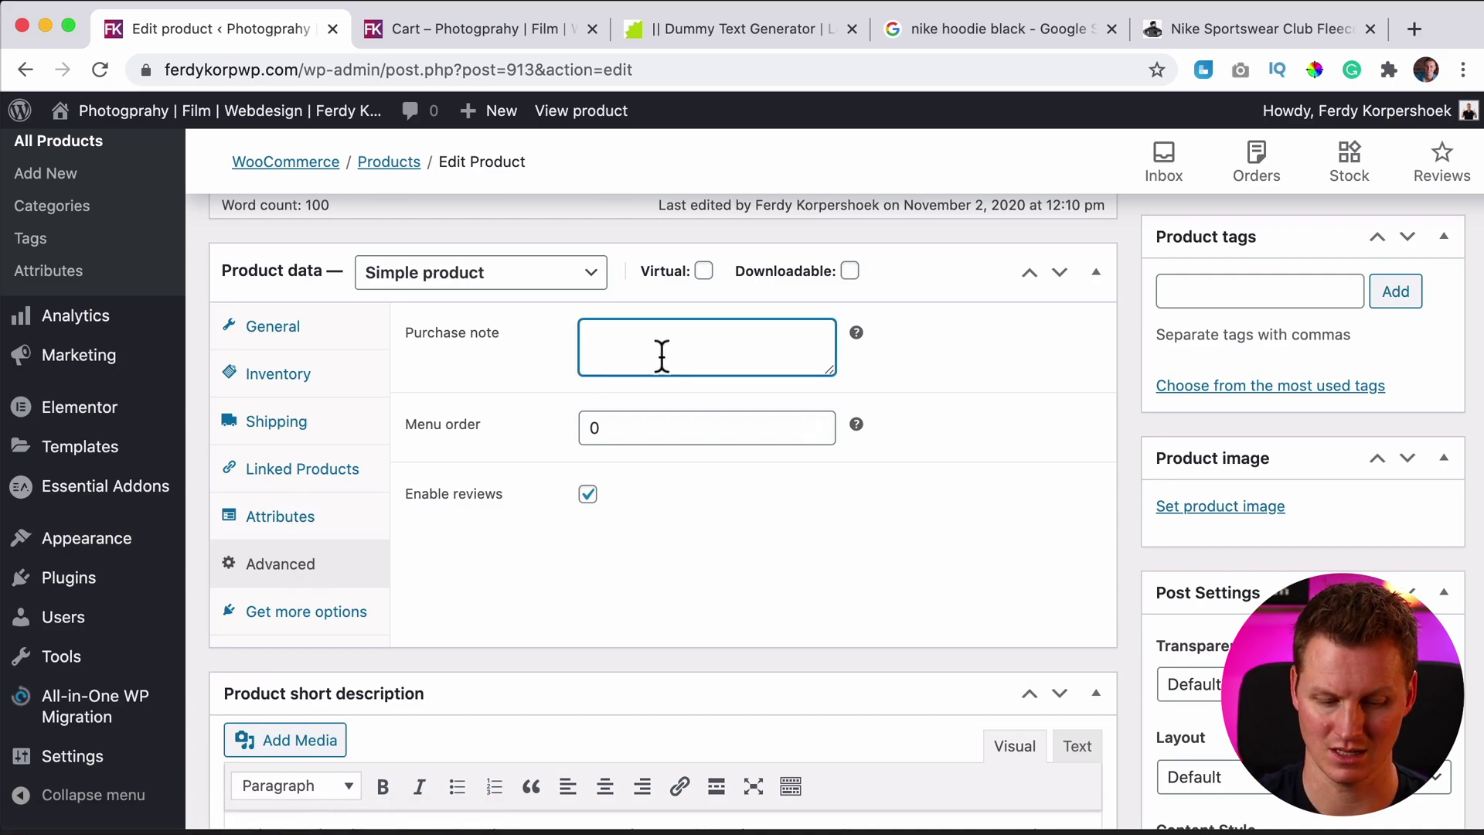
text(This is such an amazi)
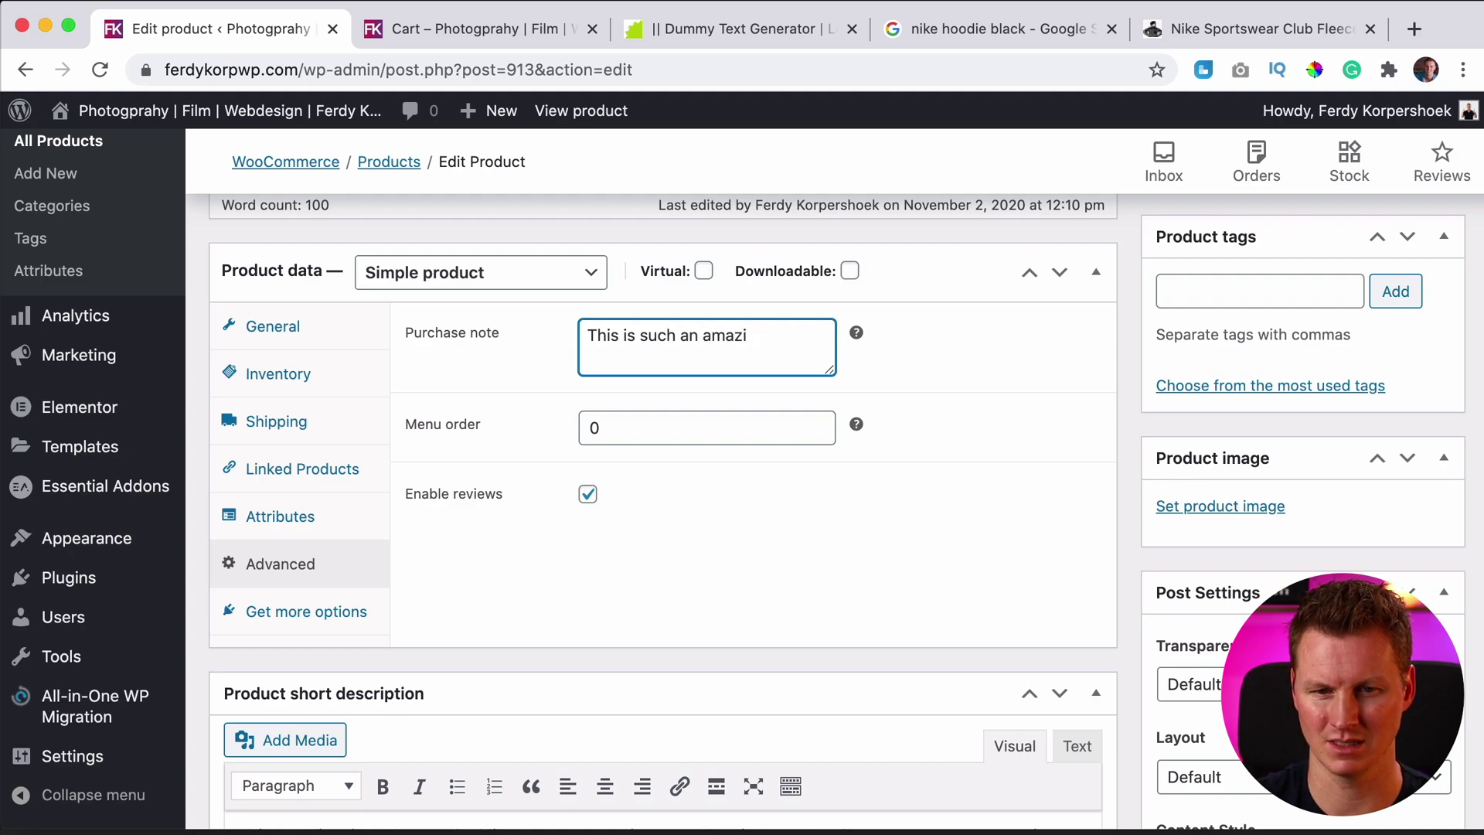
text(ng investment)
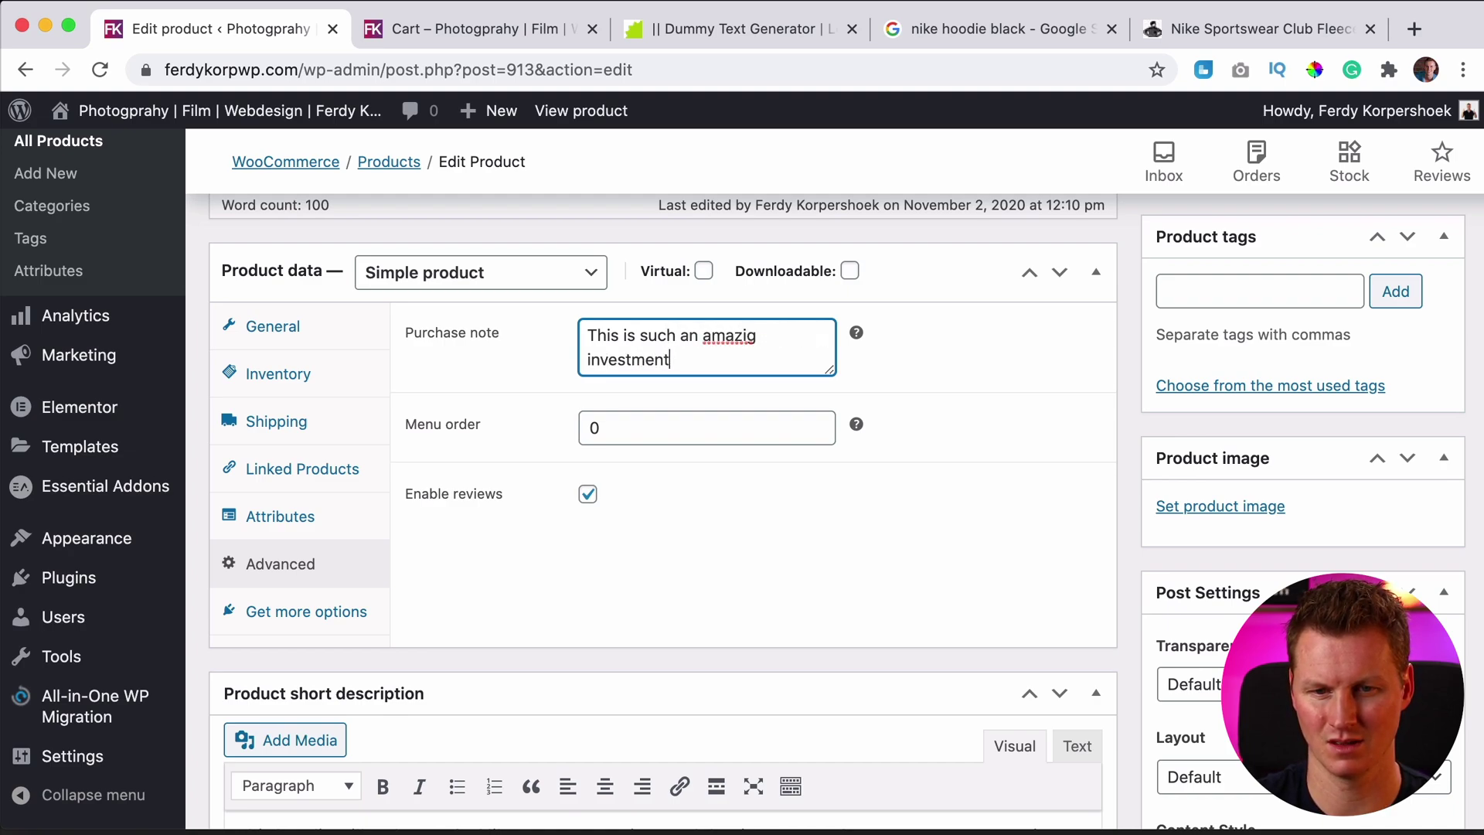
text(! Thank you!)
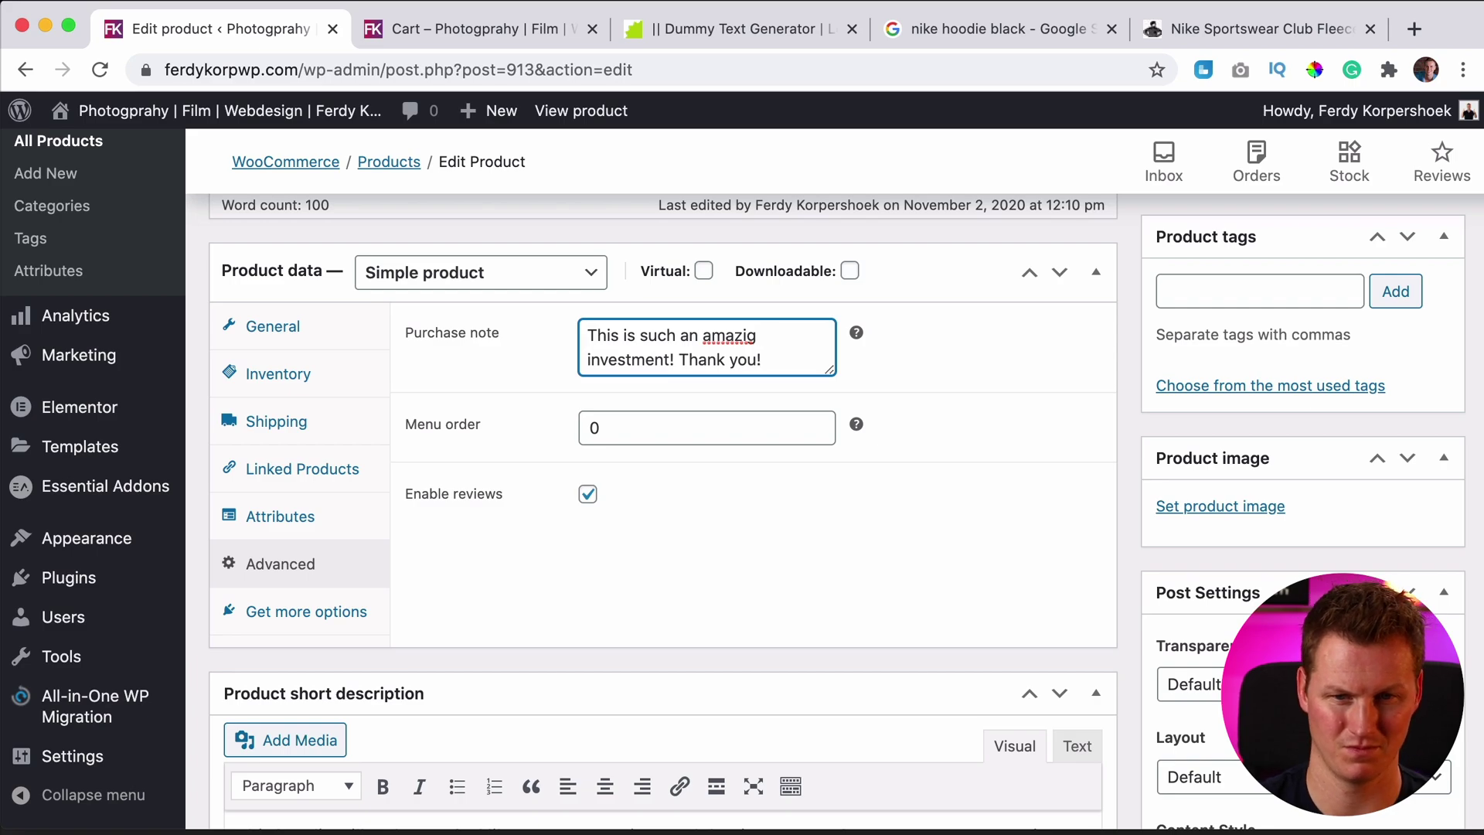
click(741, 338)
text(n)
key(ctrl+a)
key(BackSpace)
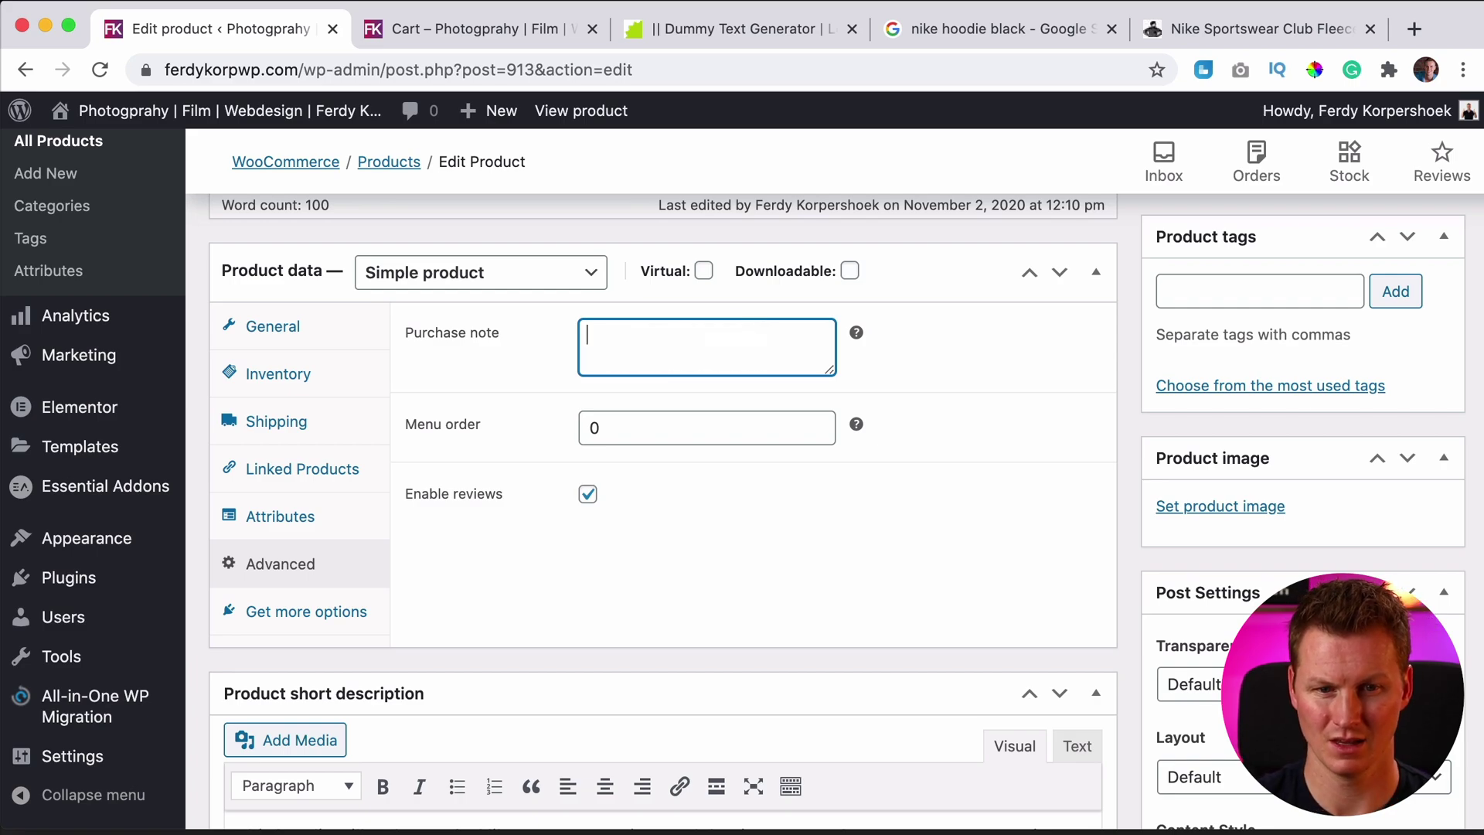
Change the menu order from 0 to 1 and check the storefront cart.
click(484, 28)
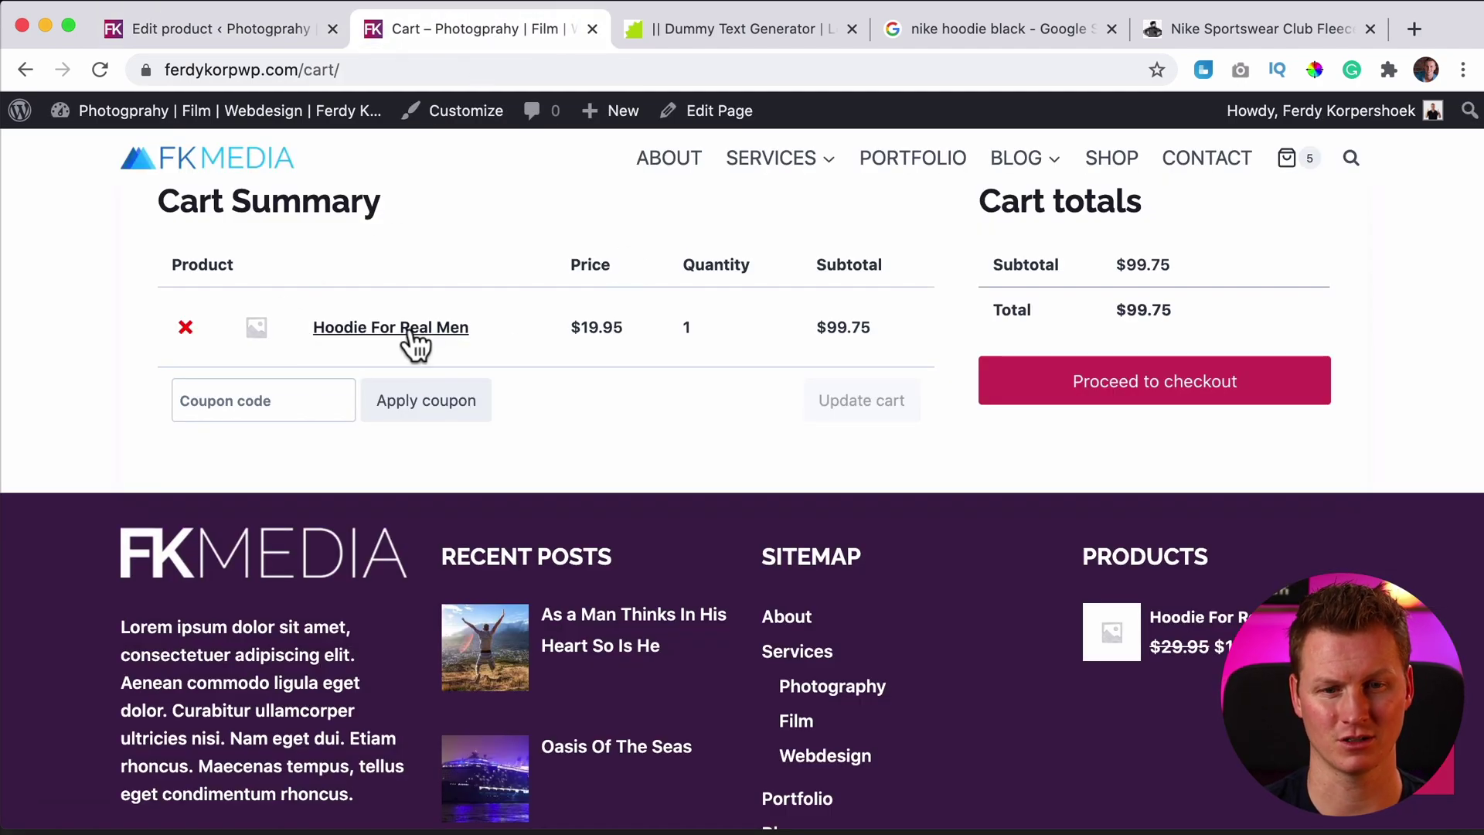
click(291, 33)
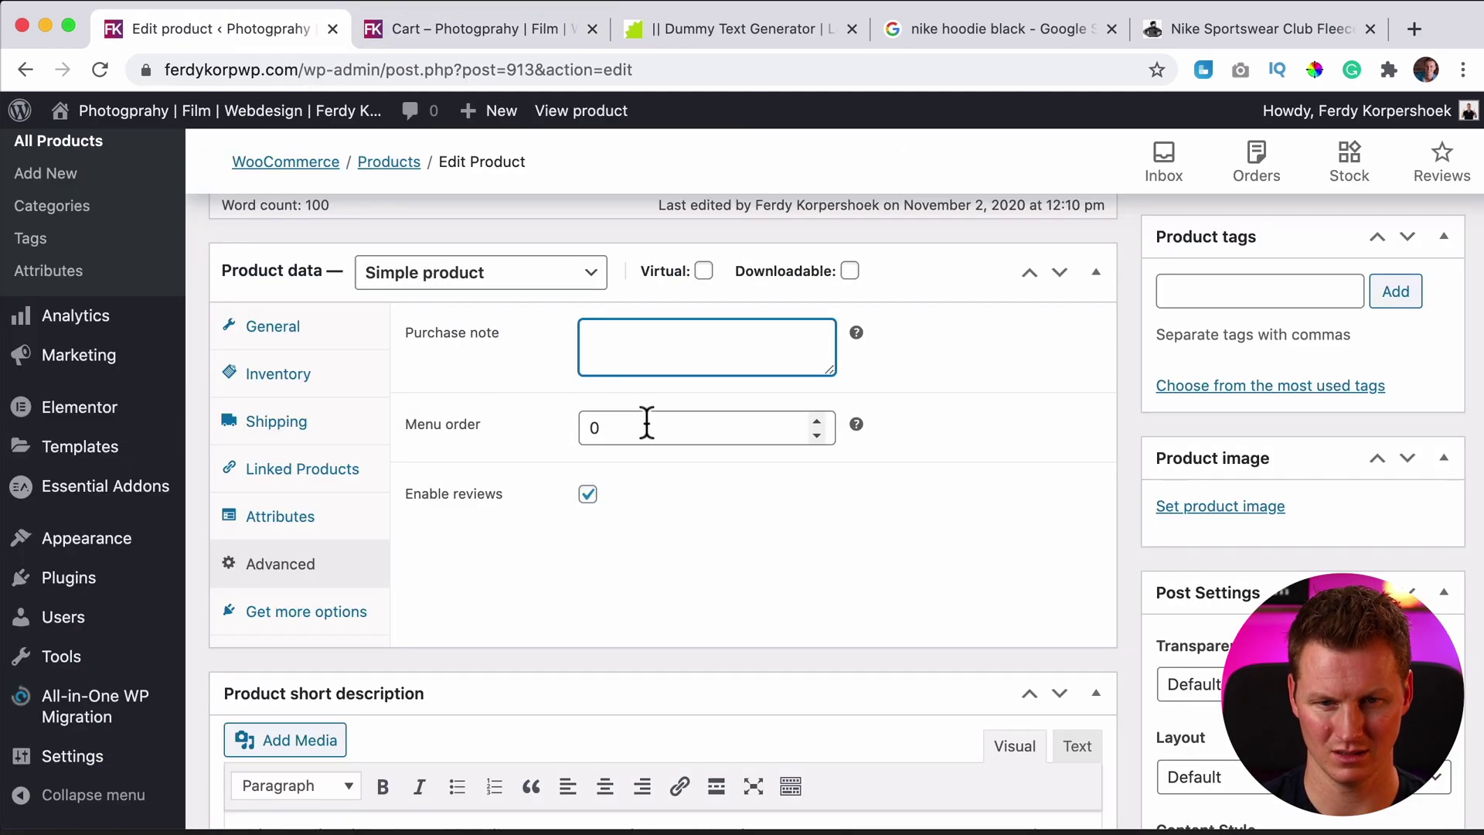
drag(646, 428, 556, 434)
key(BackSpace)
text(1)
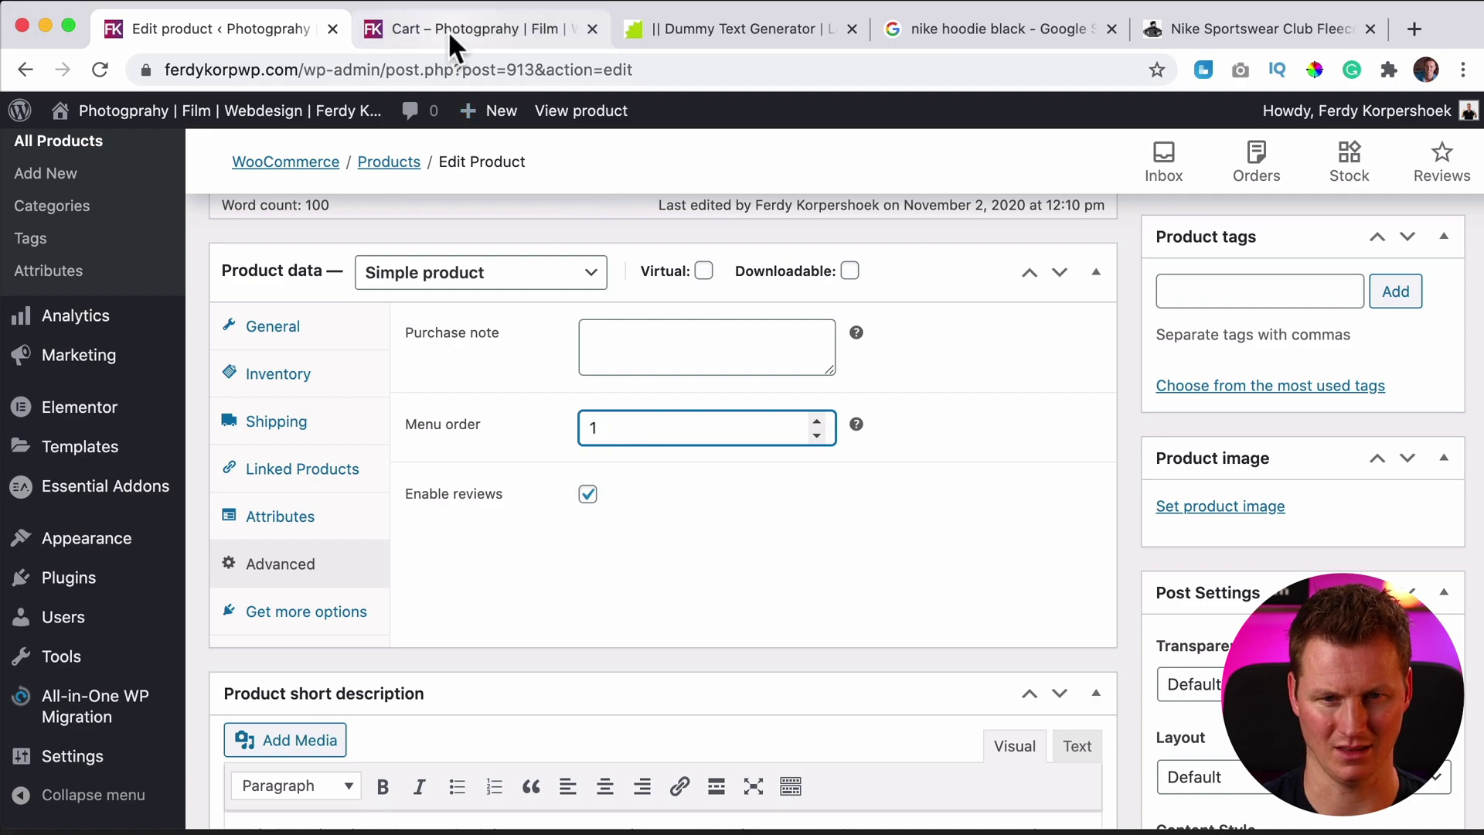
click(448, 30)
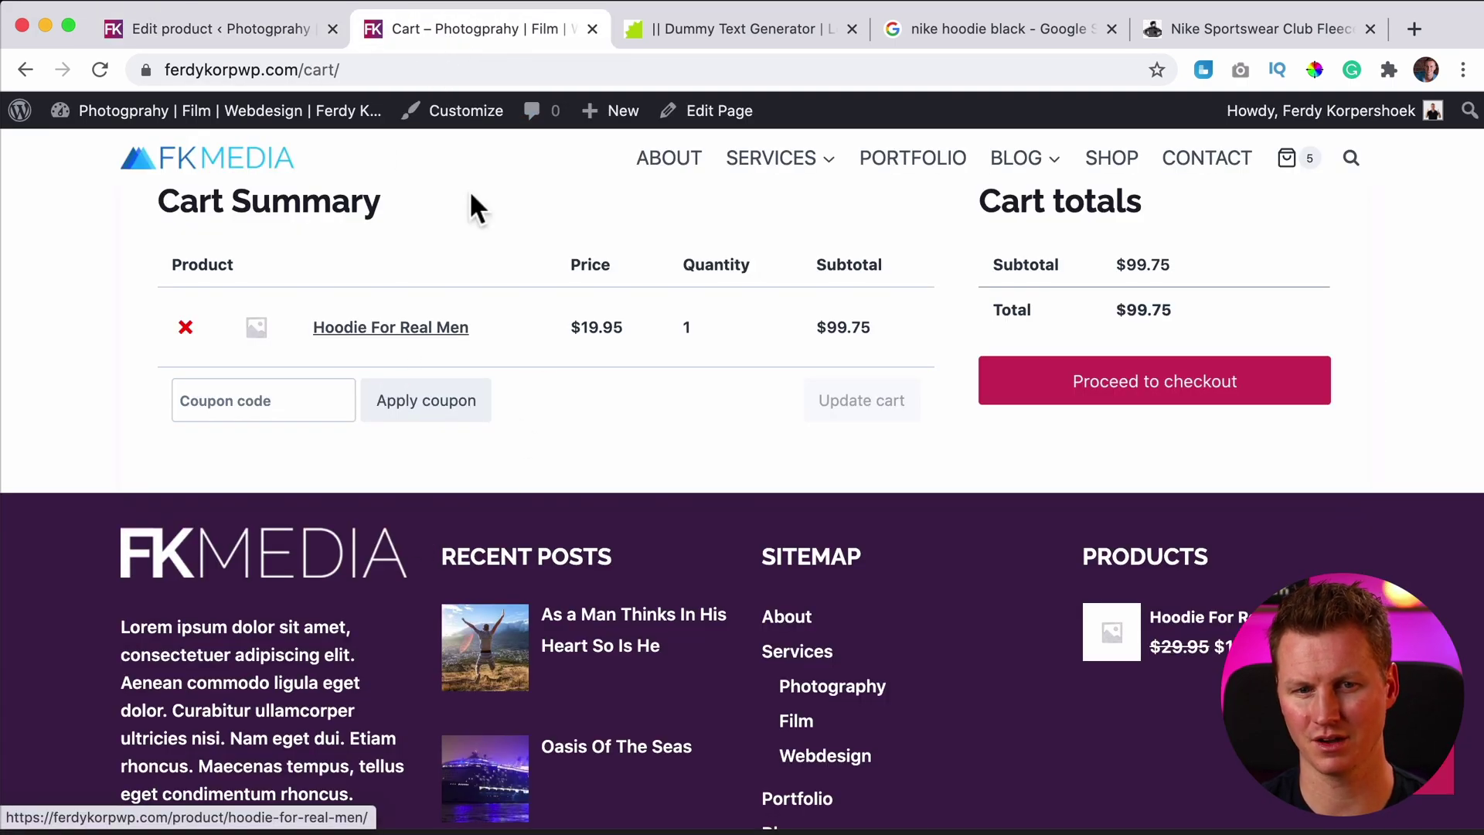
Clear the menu order field, leaving it empty, and return to the cart page.
click(252, 35)
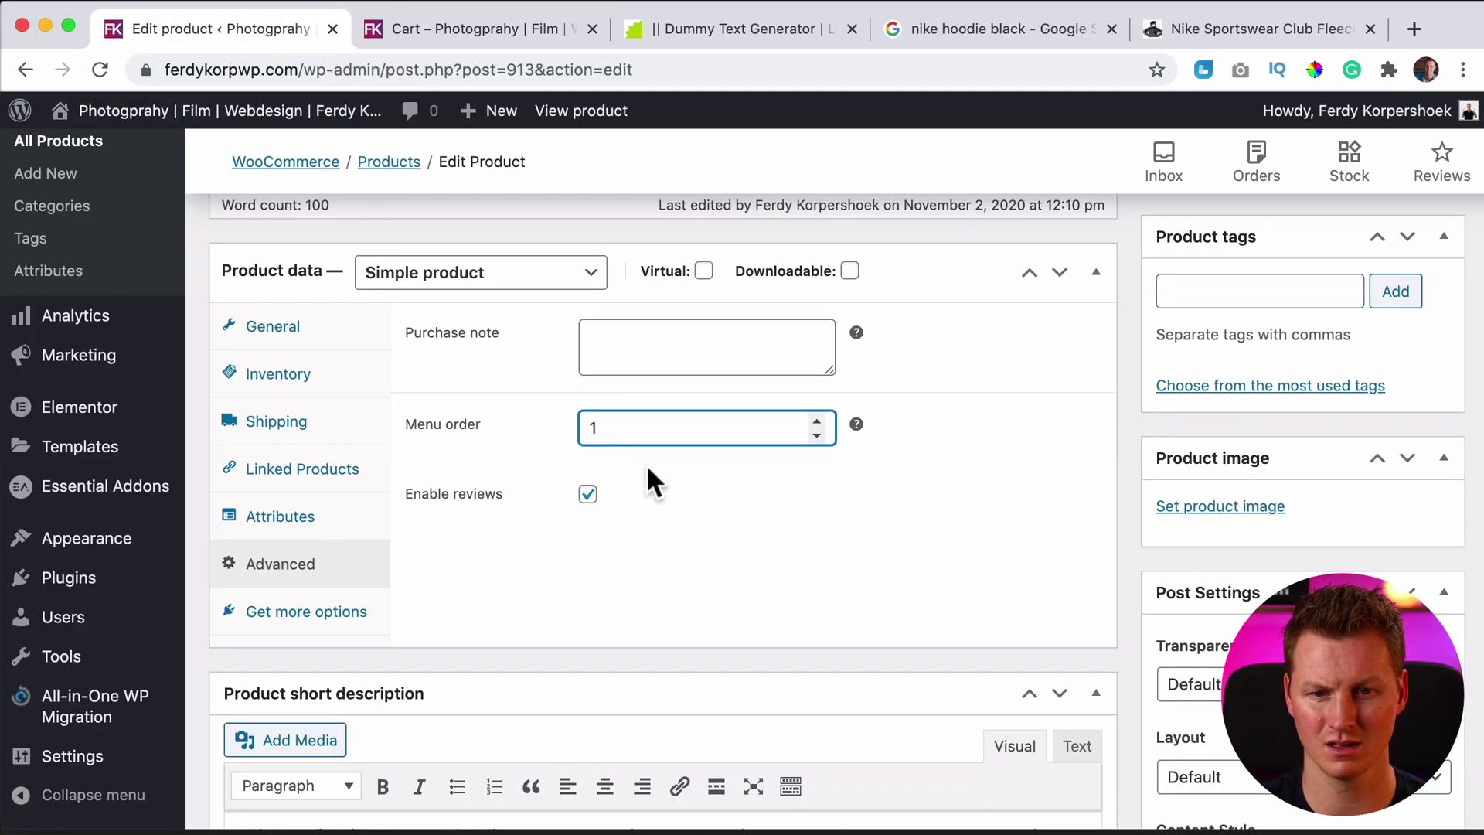
key(BackSpace)
click(679, 527)
click(503, 30)
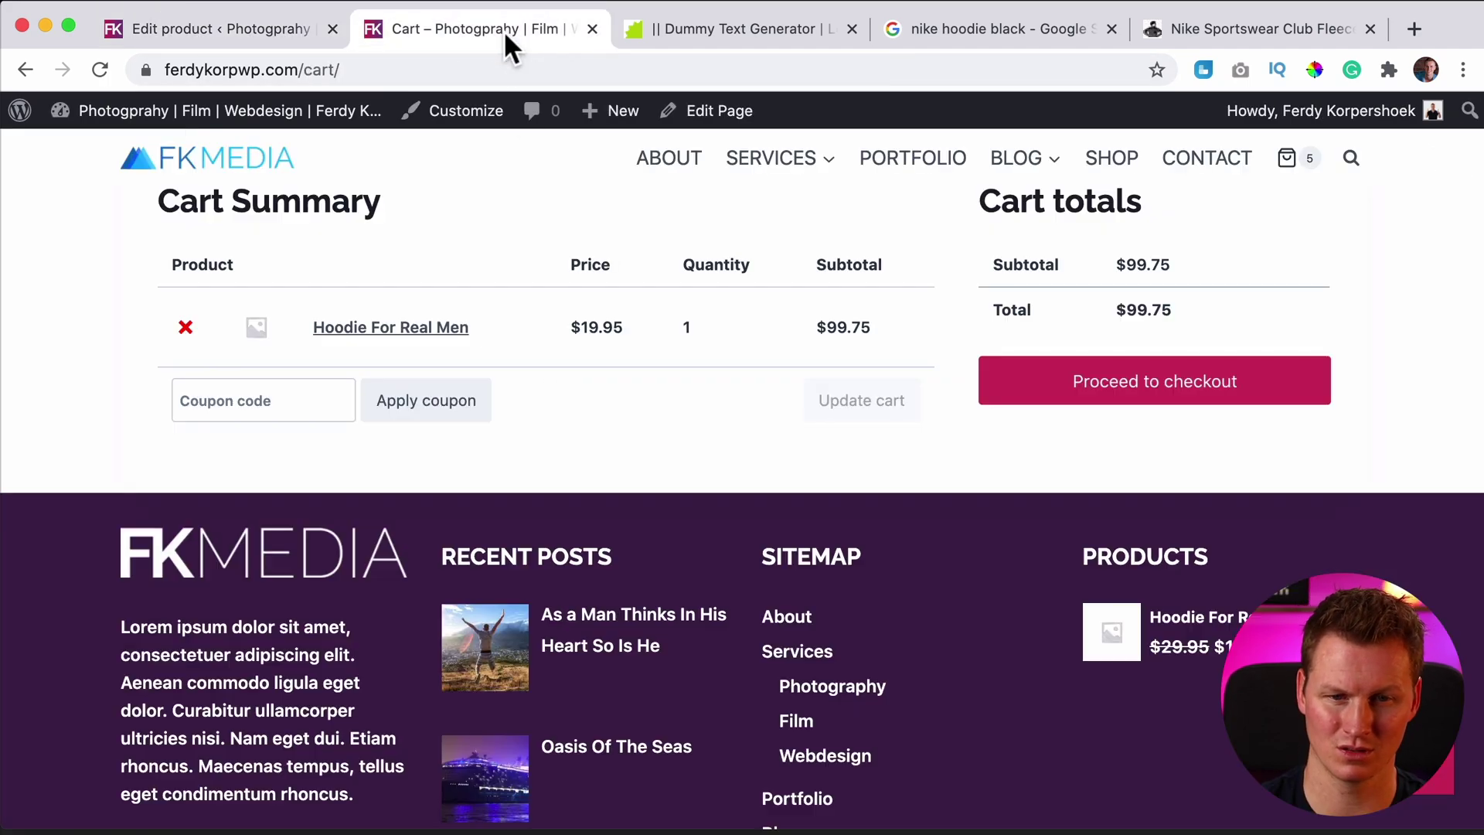
Open Hoodie For Real Men from the cart and view its Reviews section.
click(390, 331)
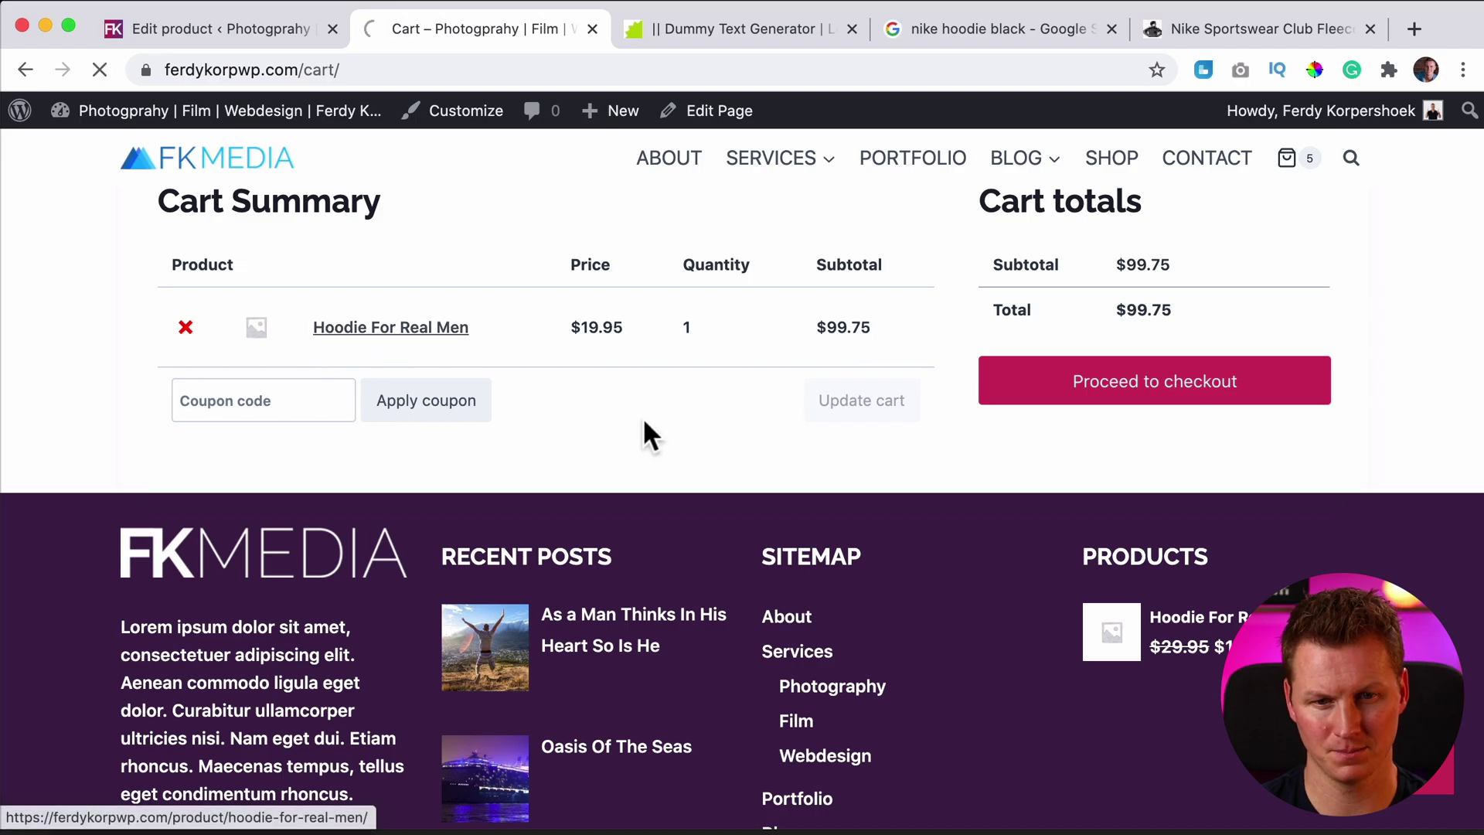
scroll(623, 459, down, 15)
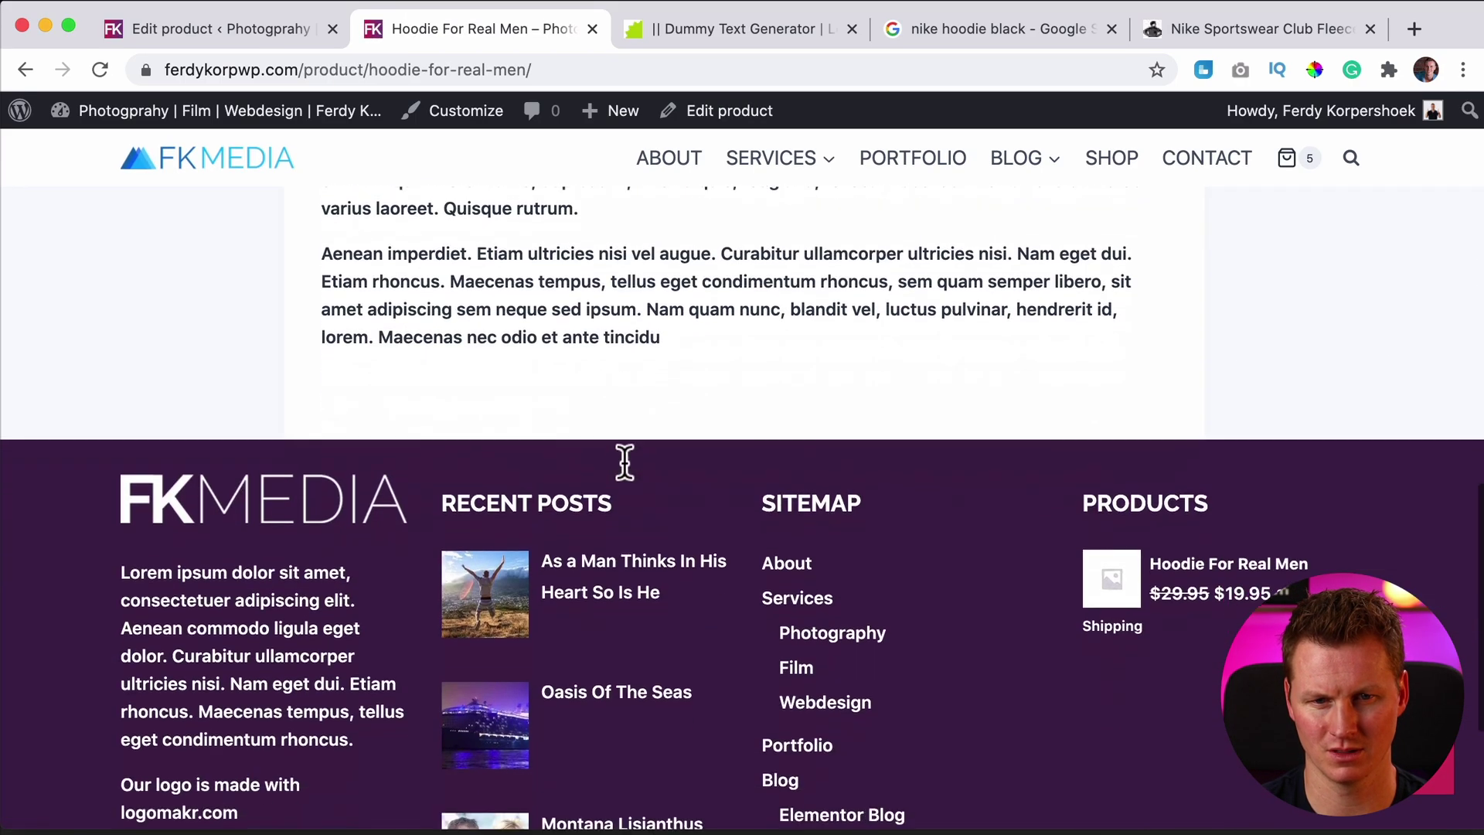
scroll(623, 463, up, 7)
click(502, 406)
scroll(649, 560, down, 3)
Reload the hoodie's product editor and scroll through the refreshed page.
click(277, 27)
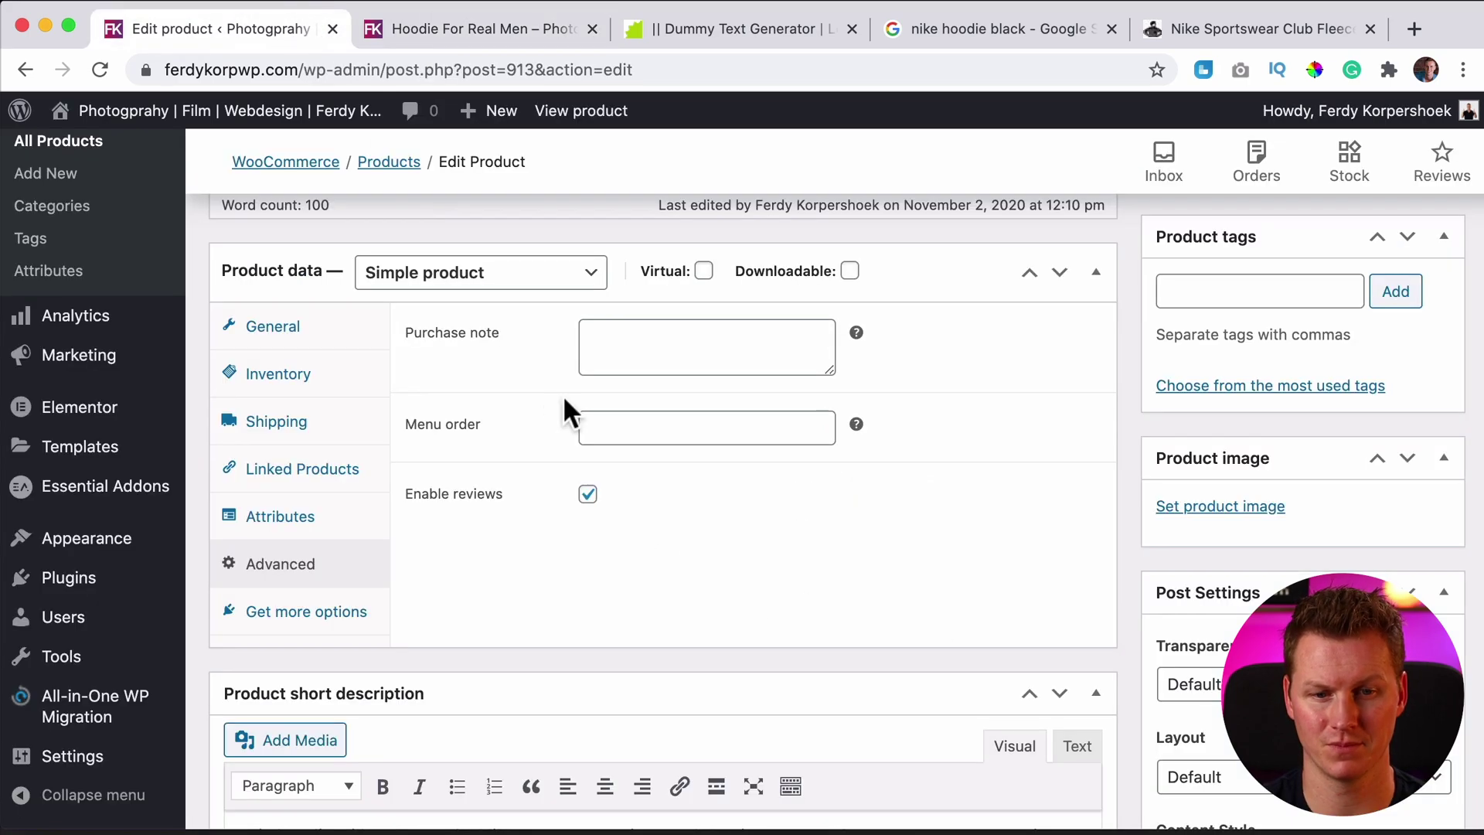
scroll(801, 505, up, 12)
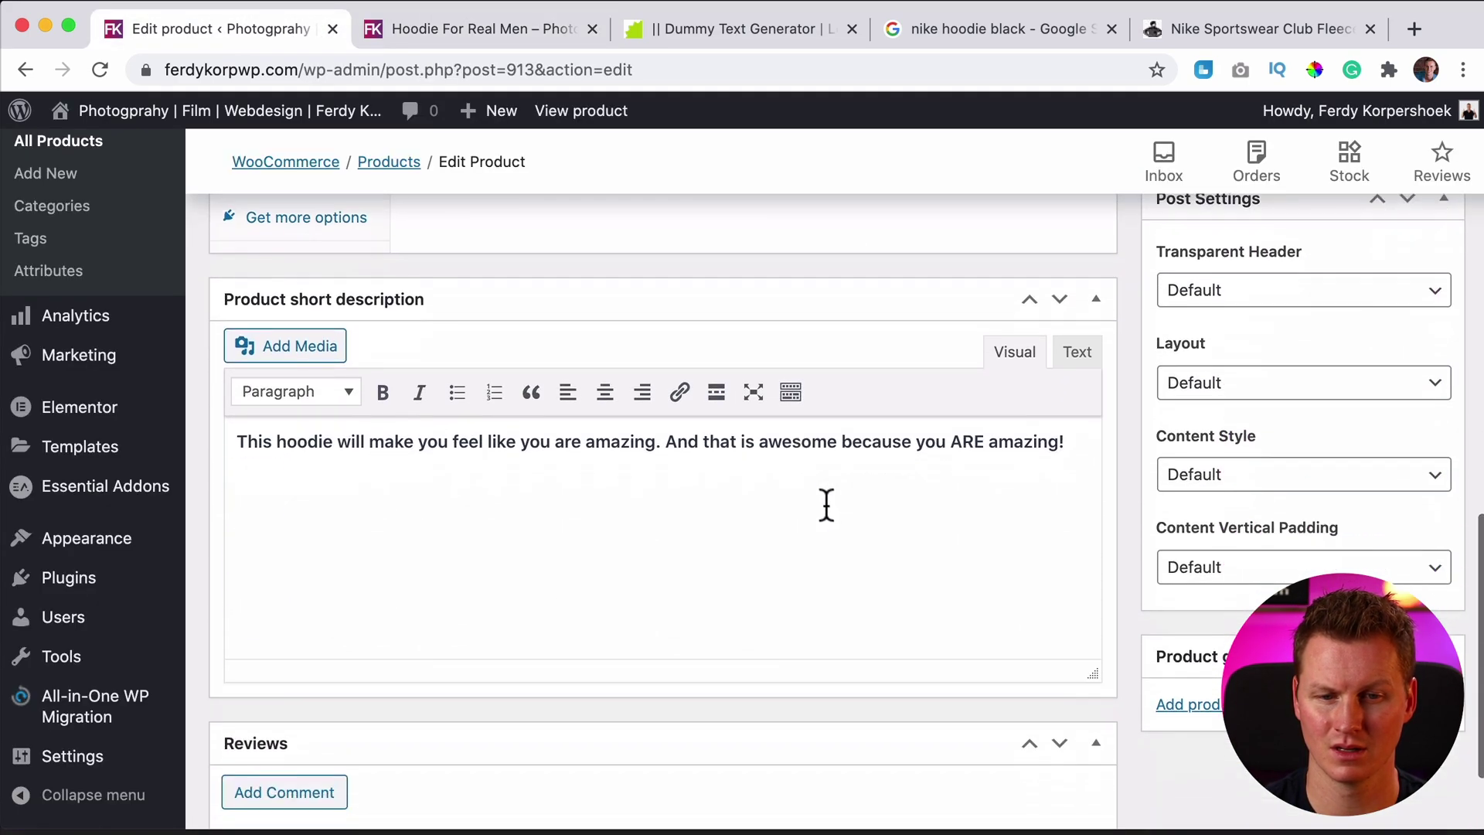
key(super+r)
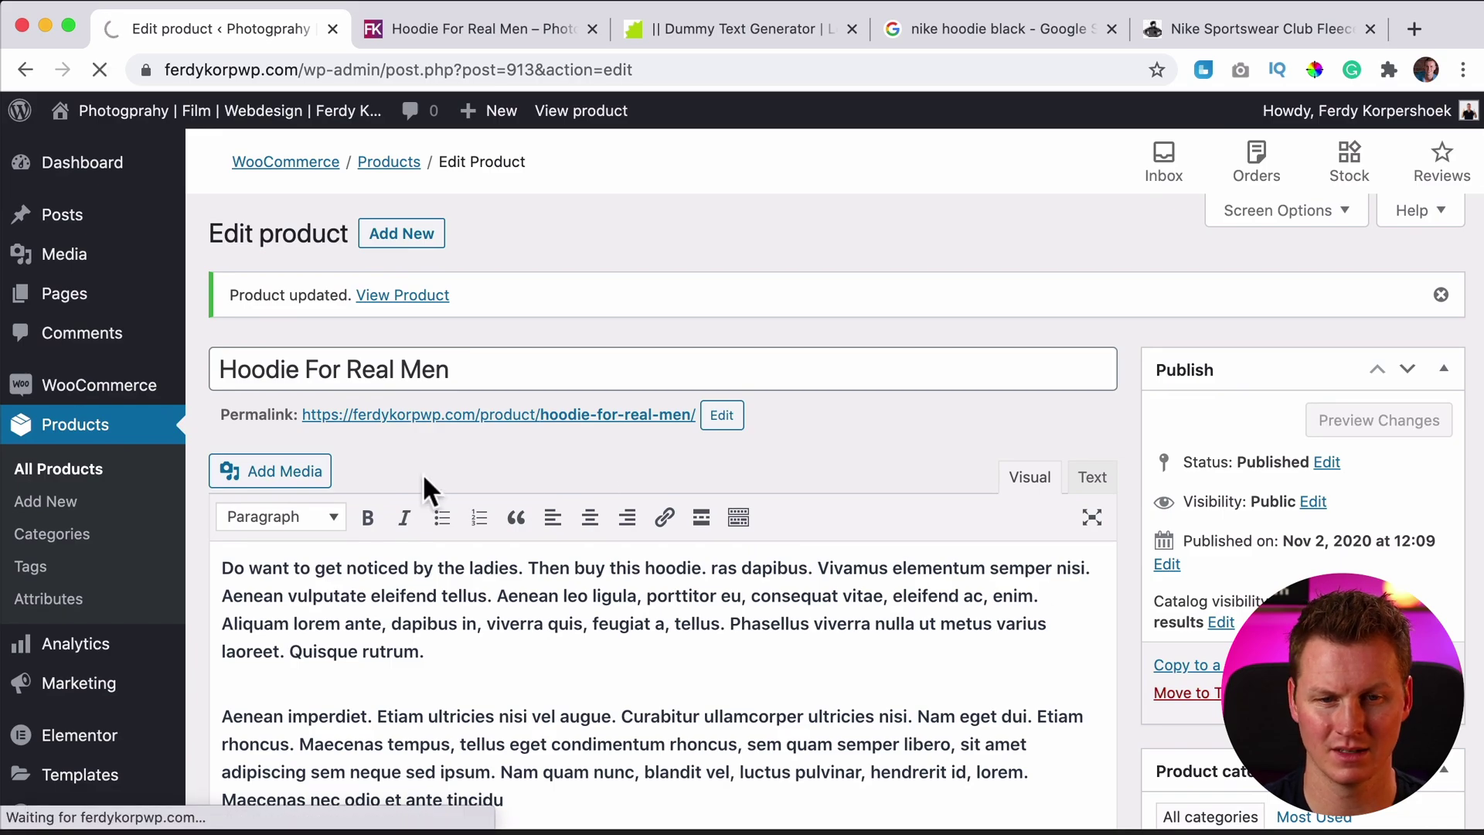
scroll(478, 463, down, 15)
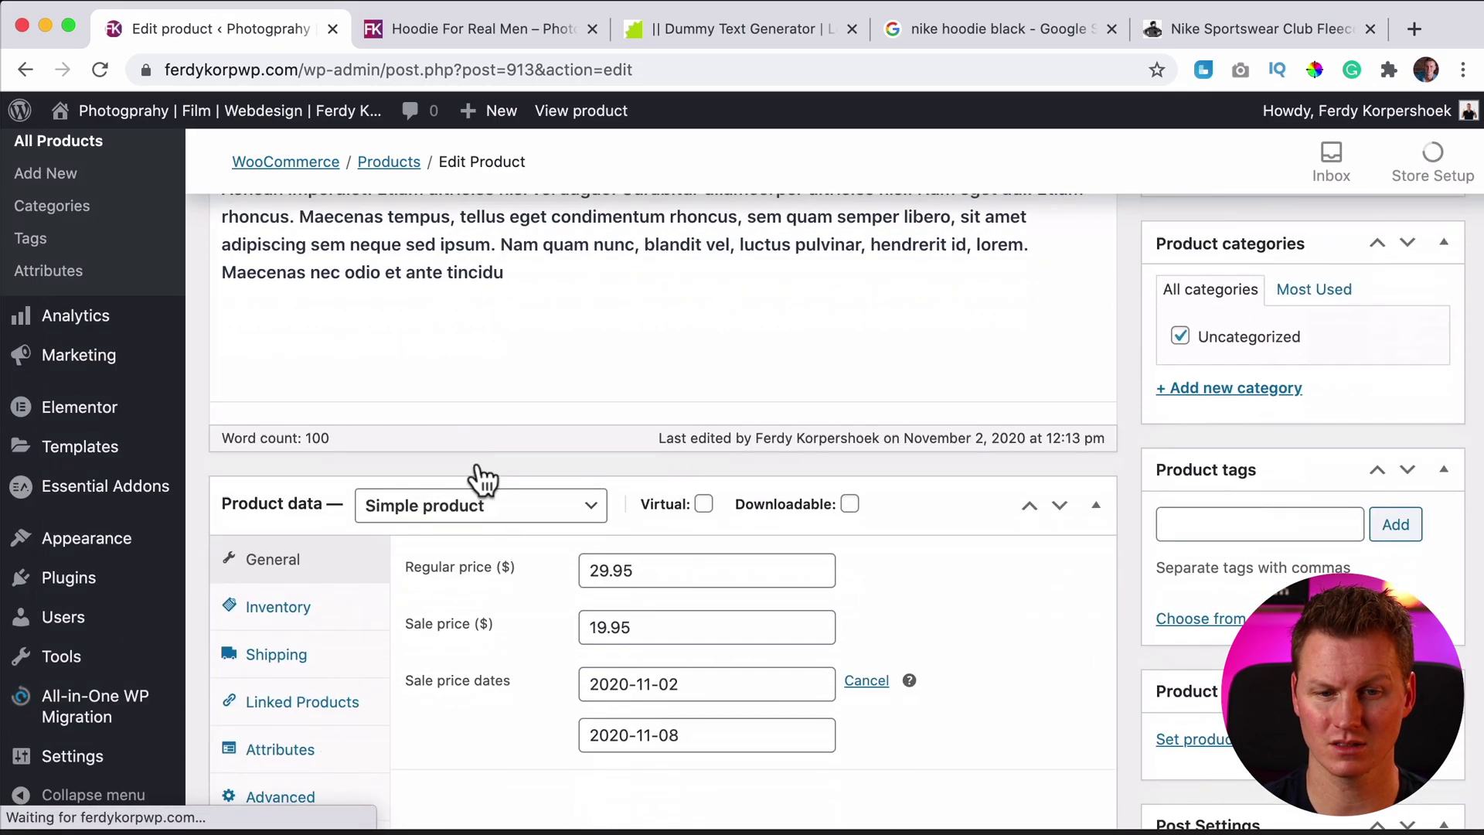
scroll(509, 470, down, 3)
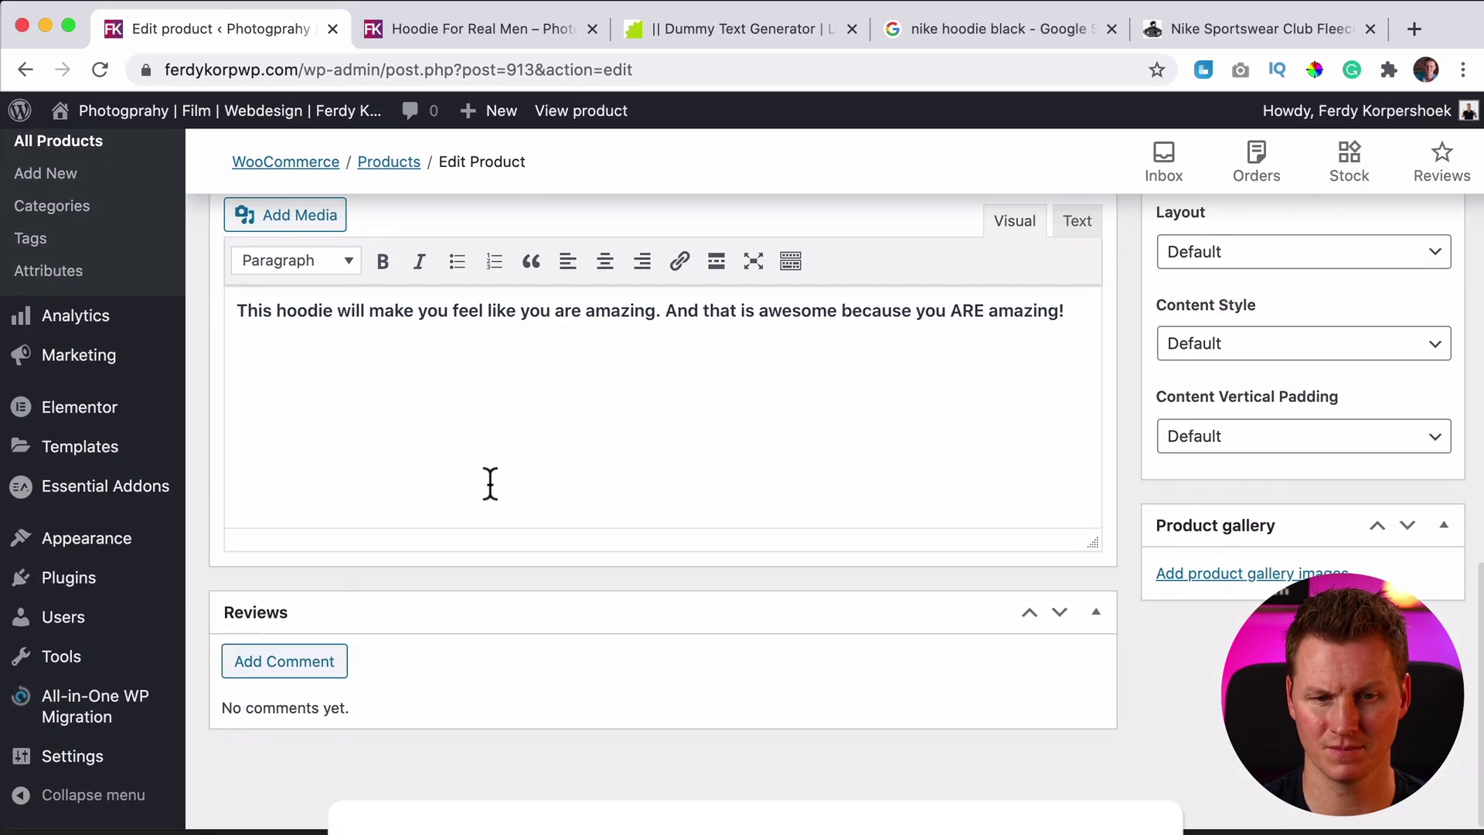
click(294, 666)
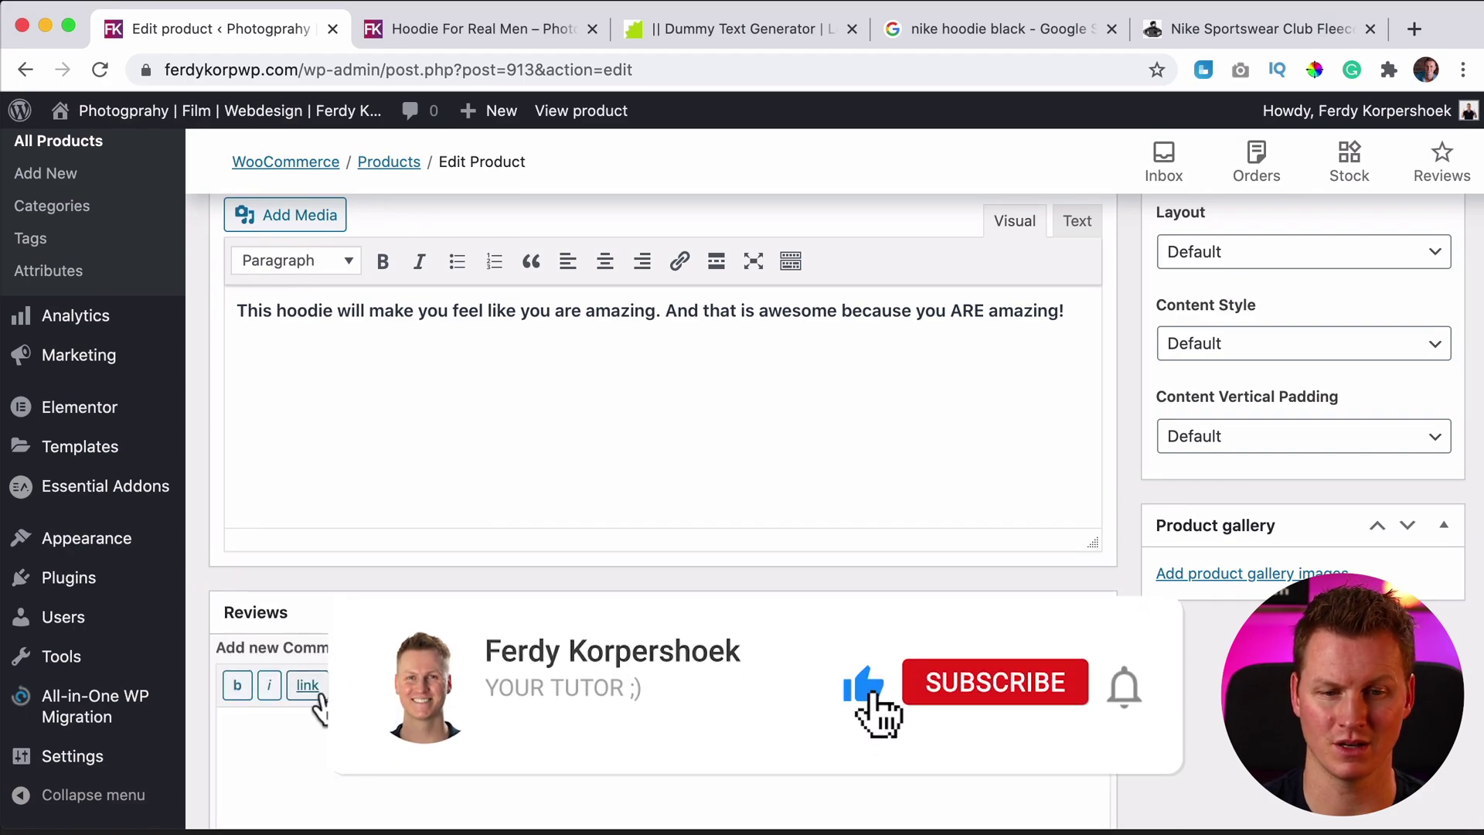
scroll(1153, 551, up, 10)
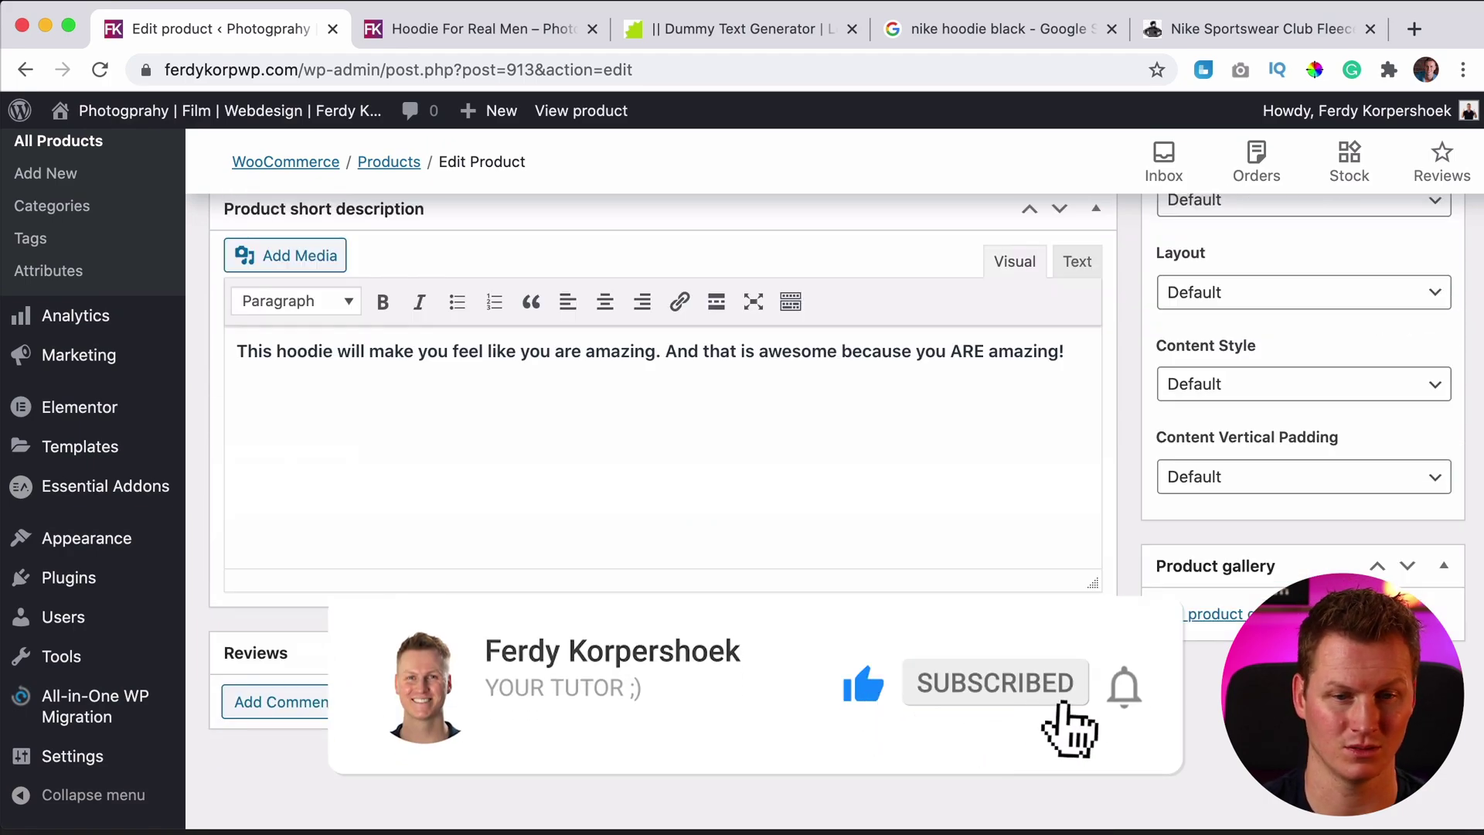
scroll(1153, 551, up, 5)
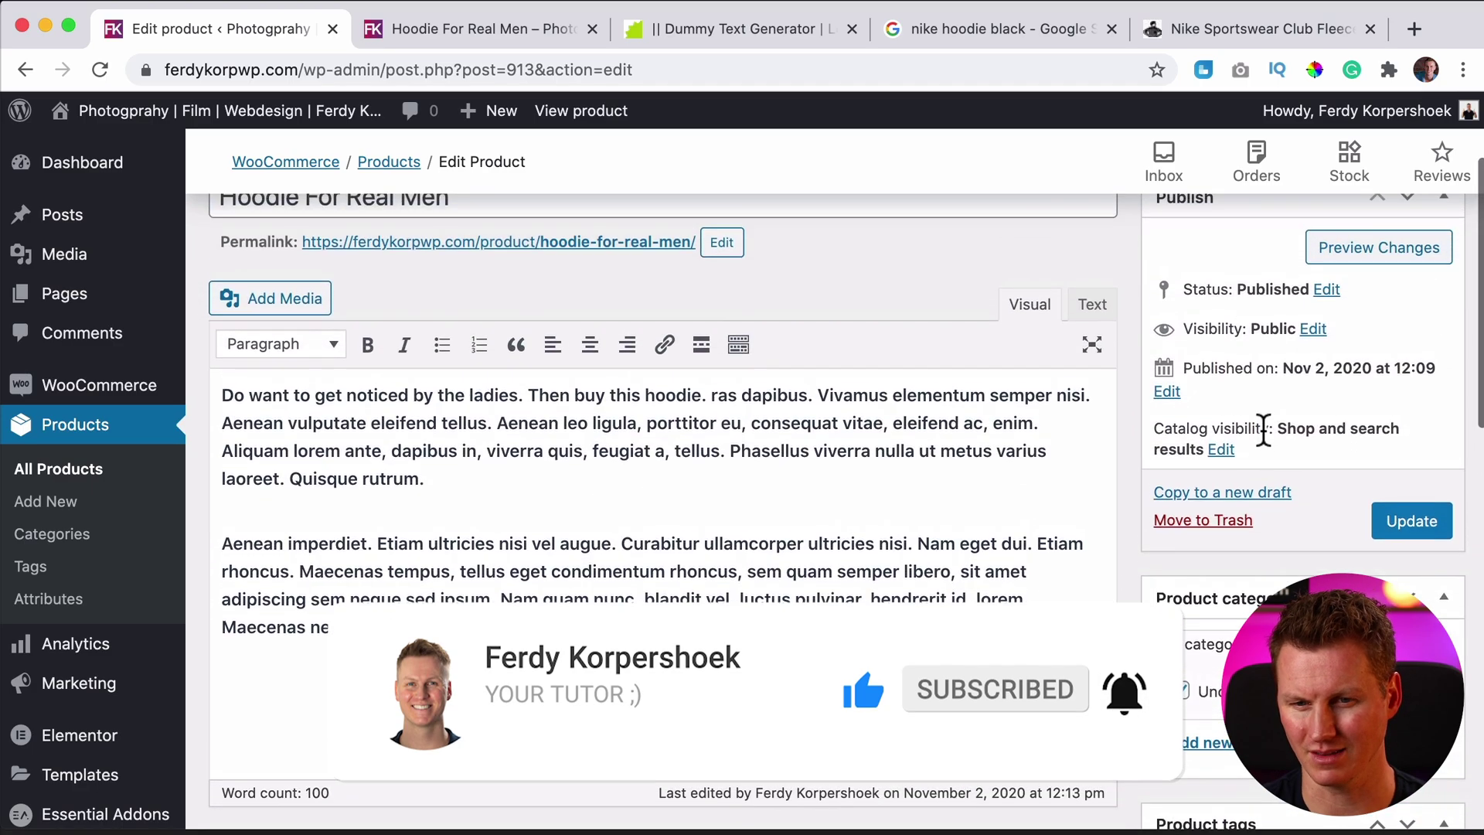
Browse the storefront Shop and view the Uncategorized product category.
scroll(1263, 431, down, 5)
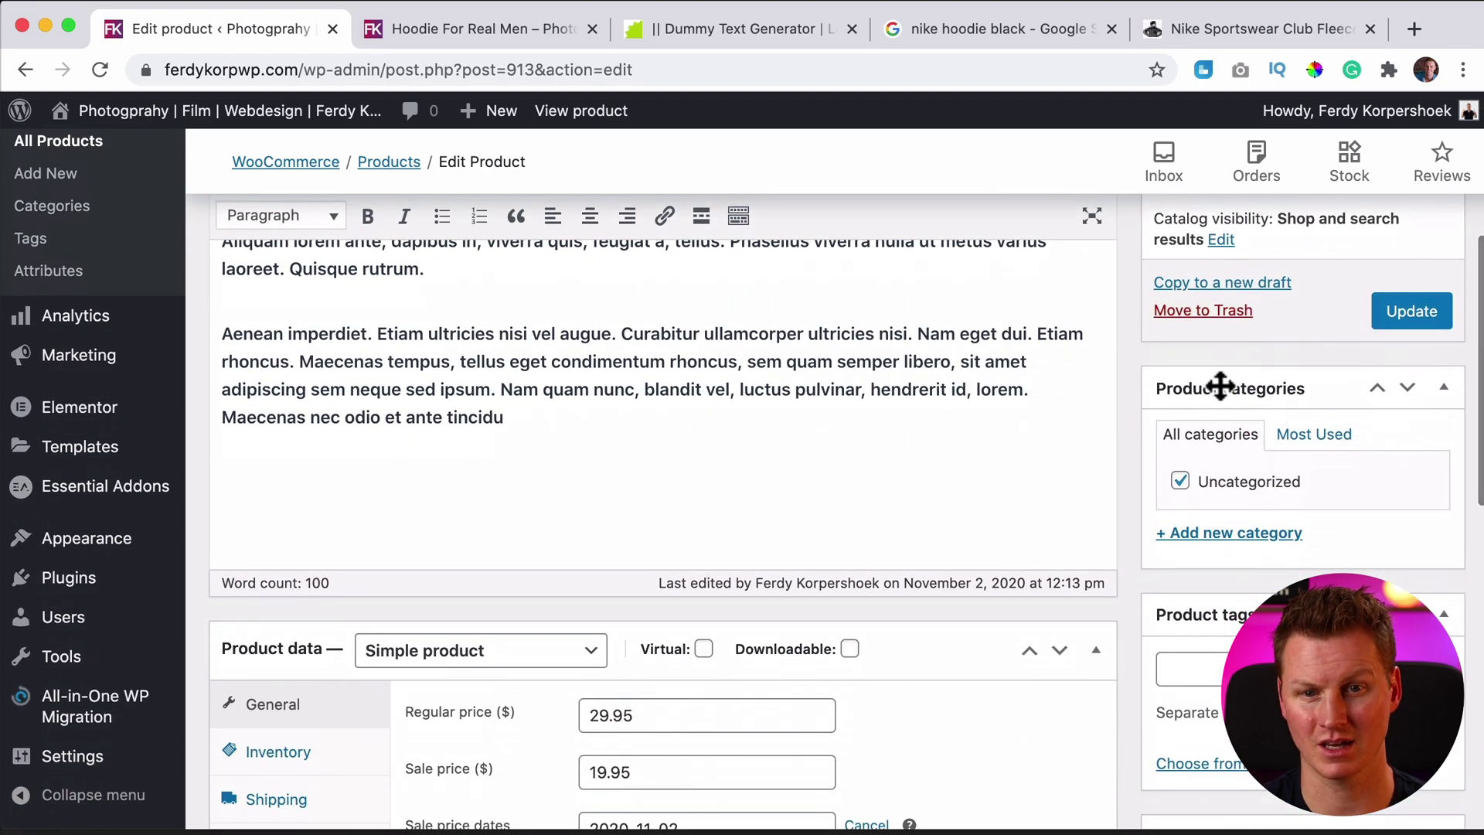
click(441, 29)
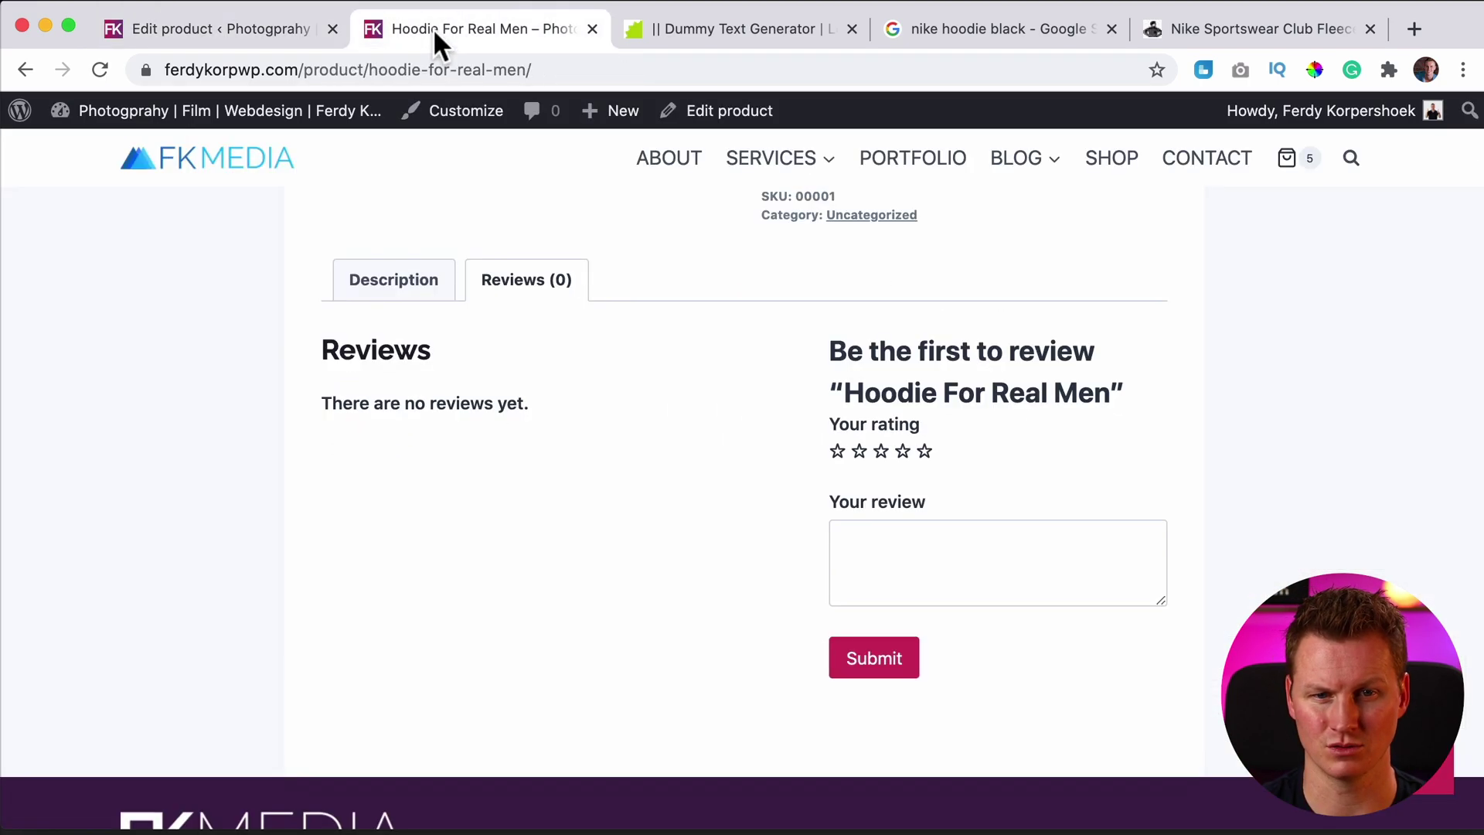
click(1116, 168)
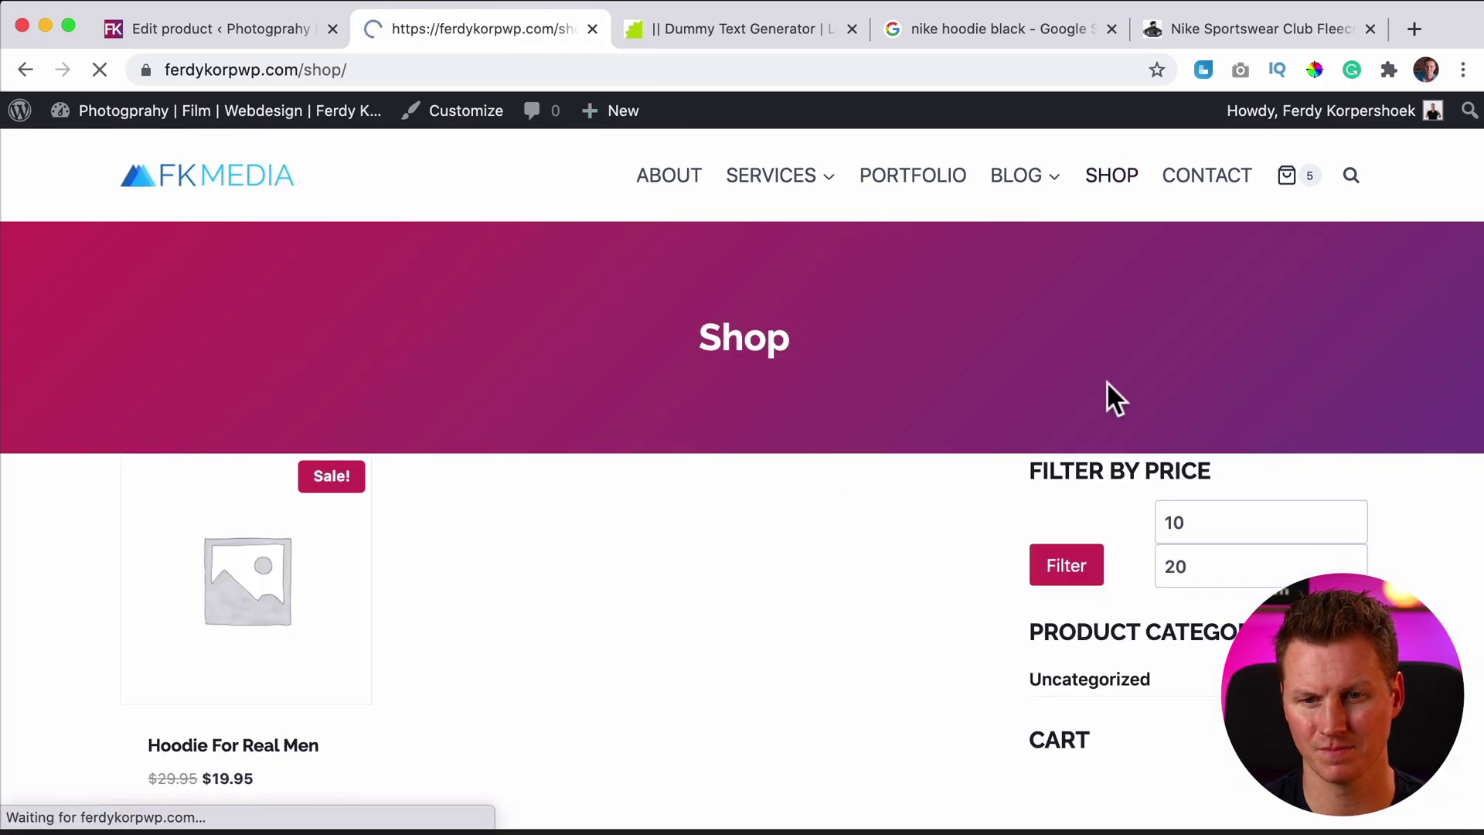
scroll(1146, 487, down, 3)
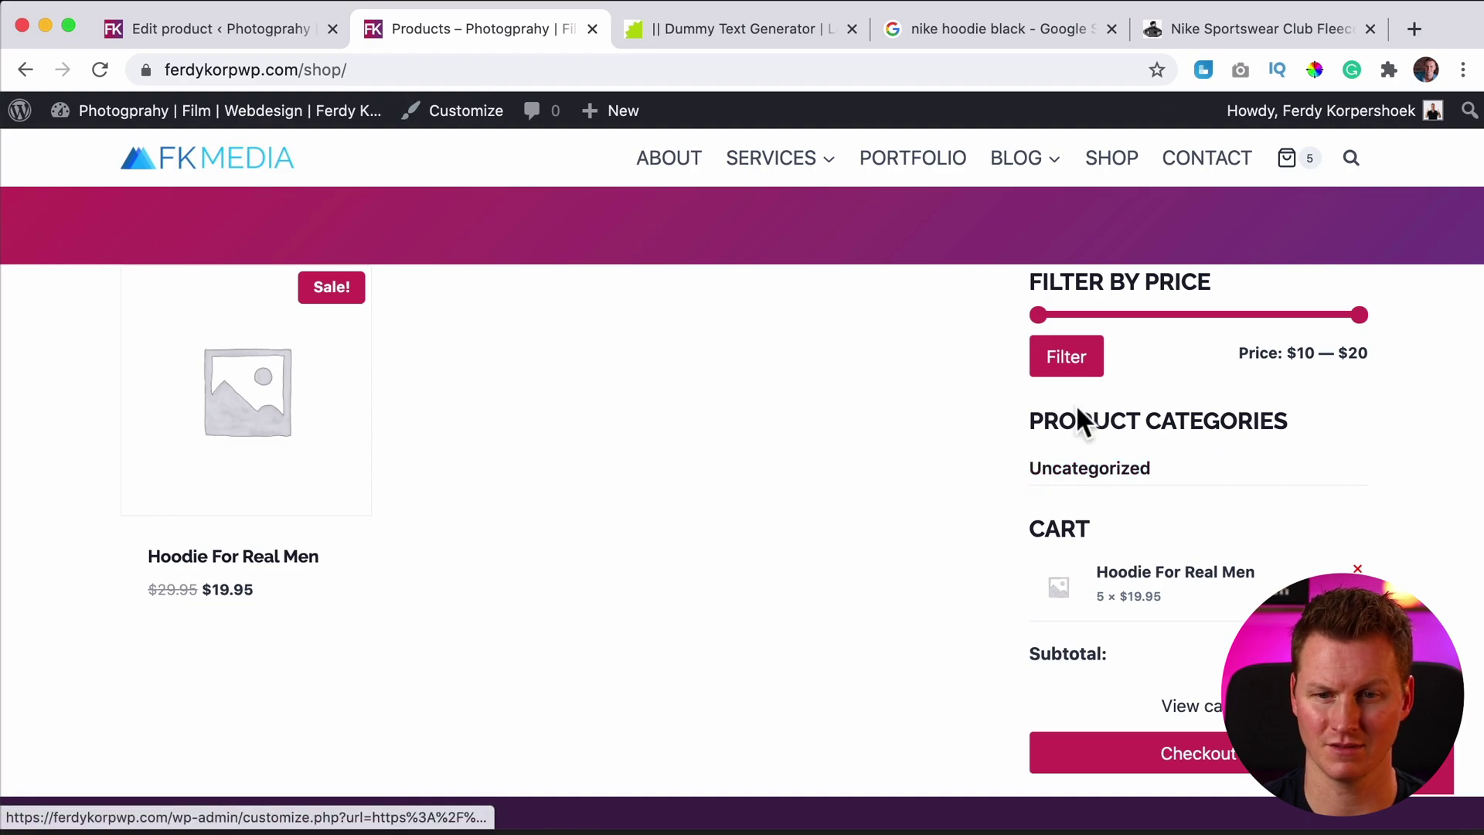
click(1102, 473)
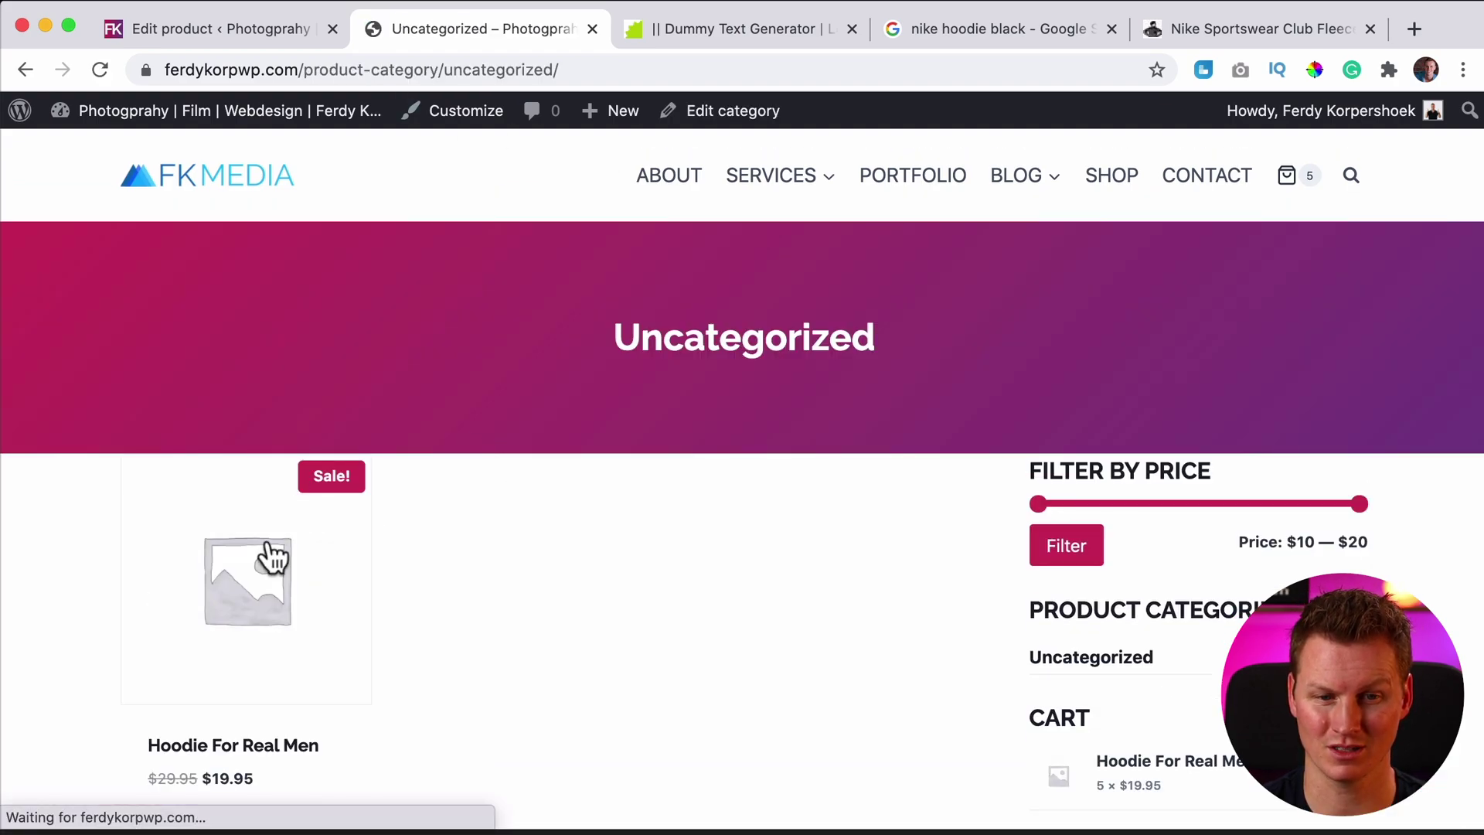
scroll(493, 613, down, 3)
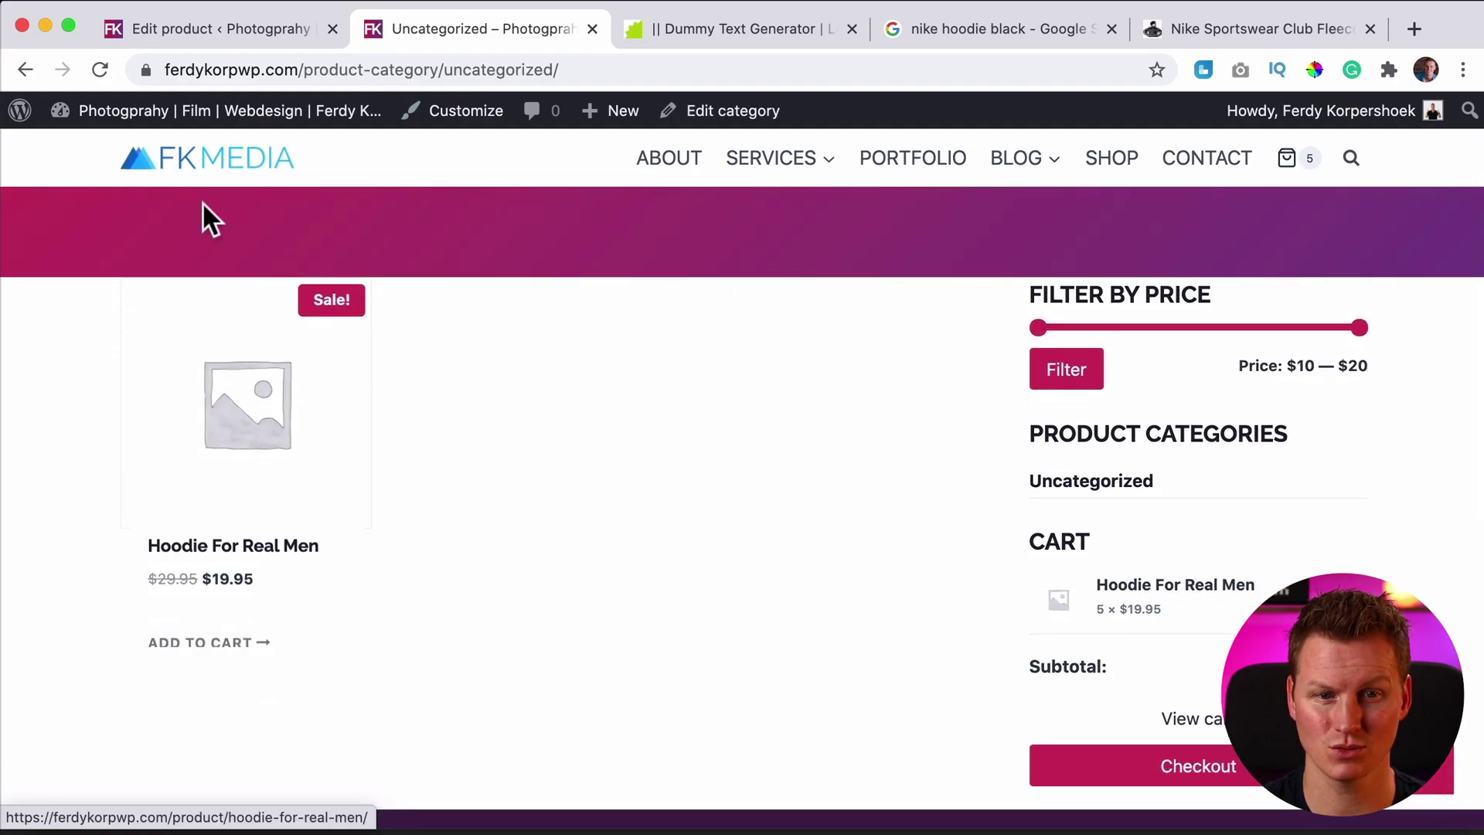
Create a Hoodies category for the product and remove it from Uncategorized.
click(204, 31)
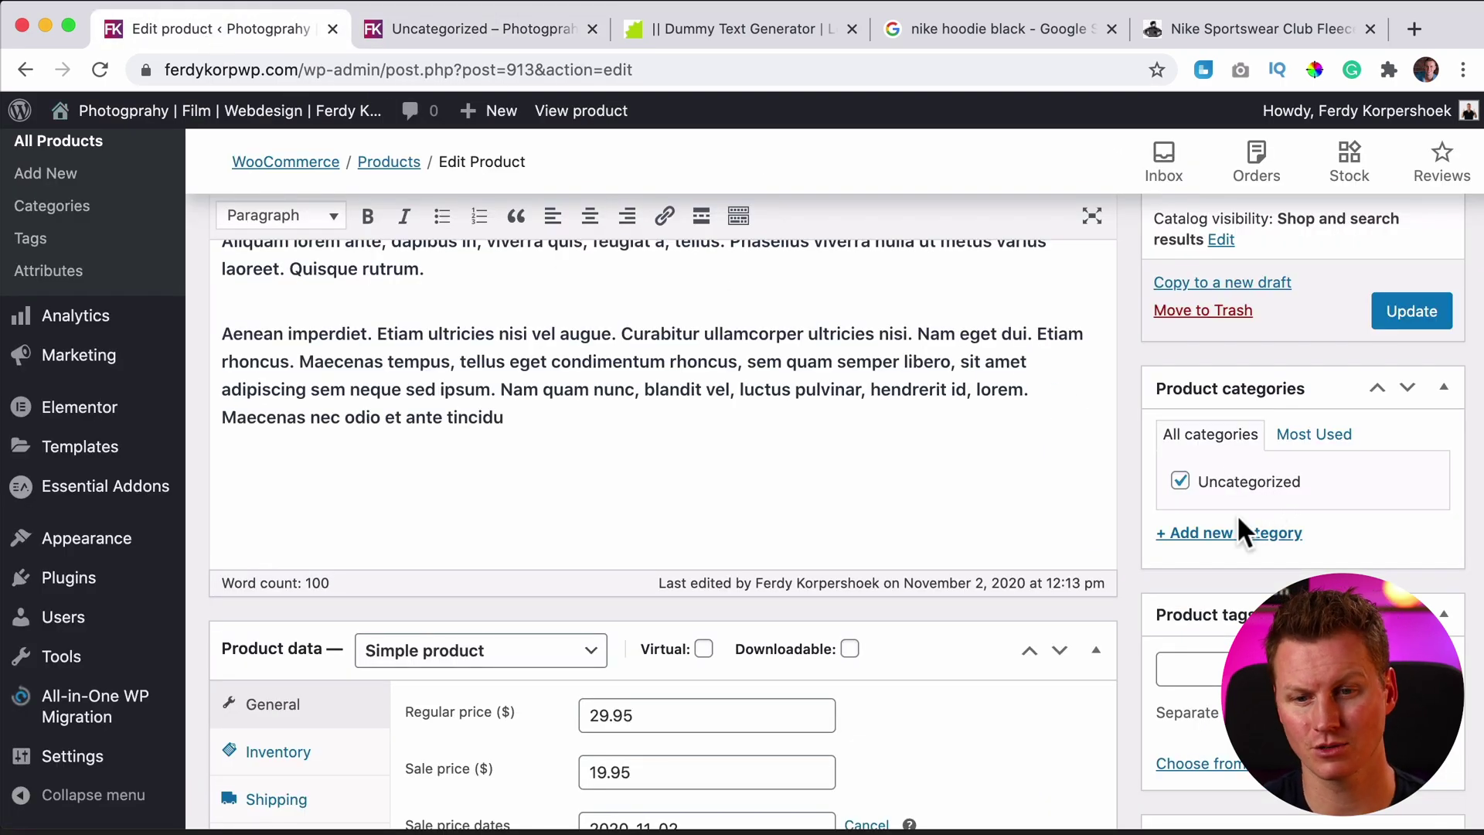
click(1232, 541)
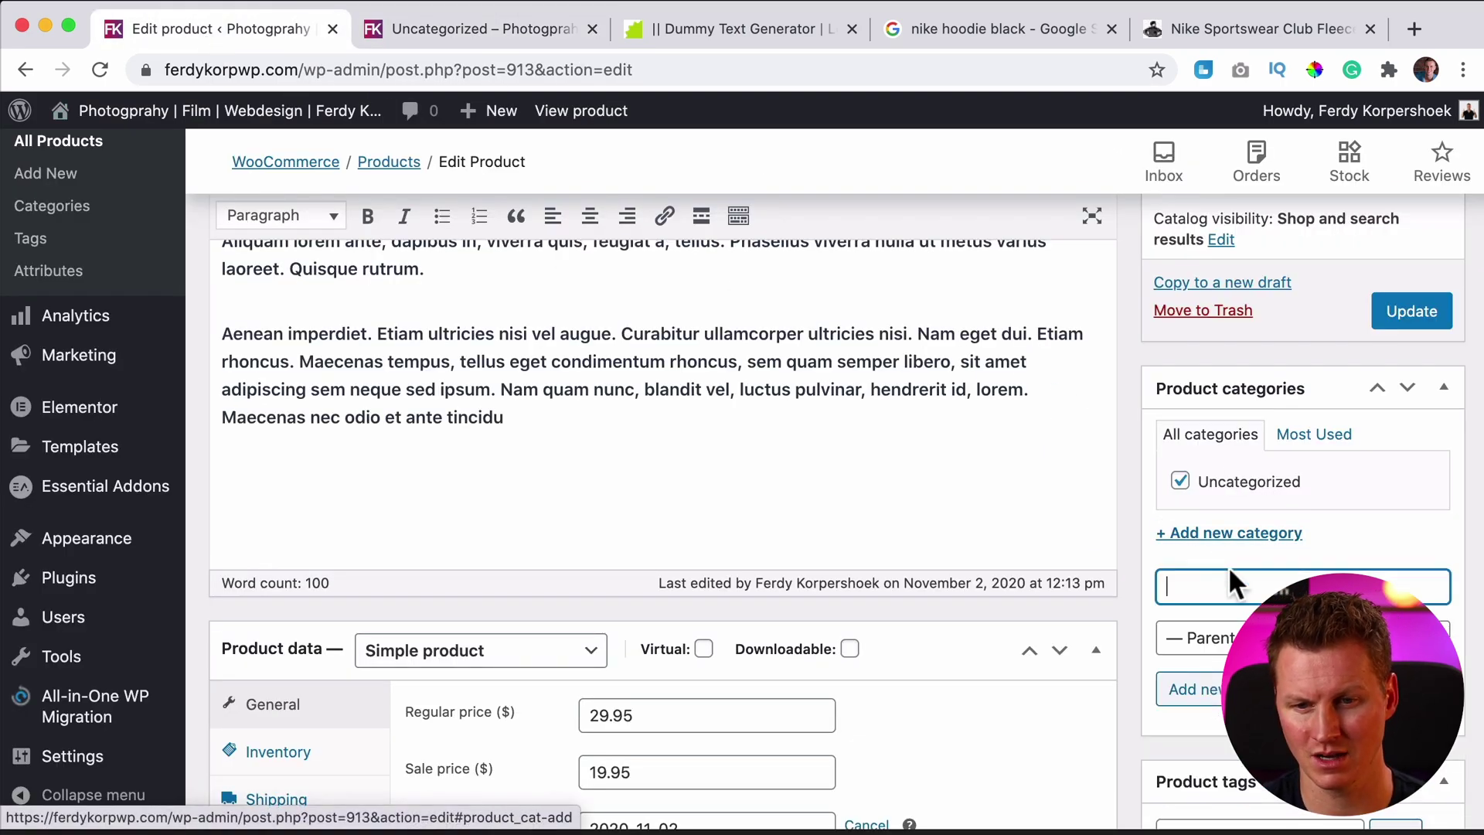
text(Hood)
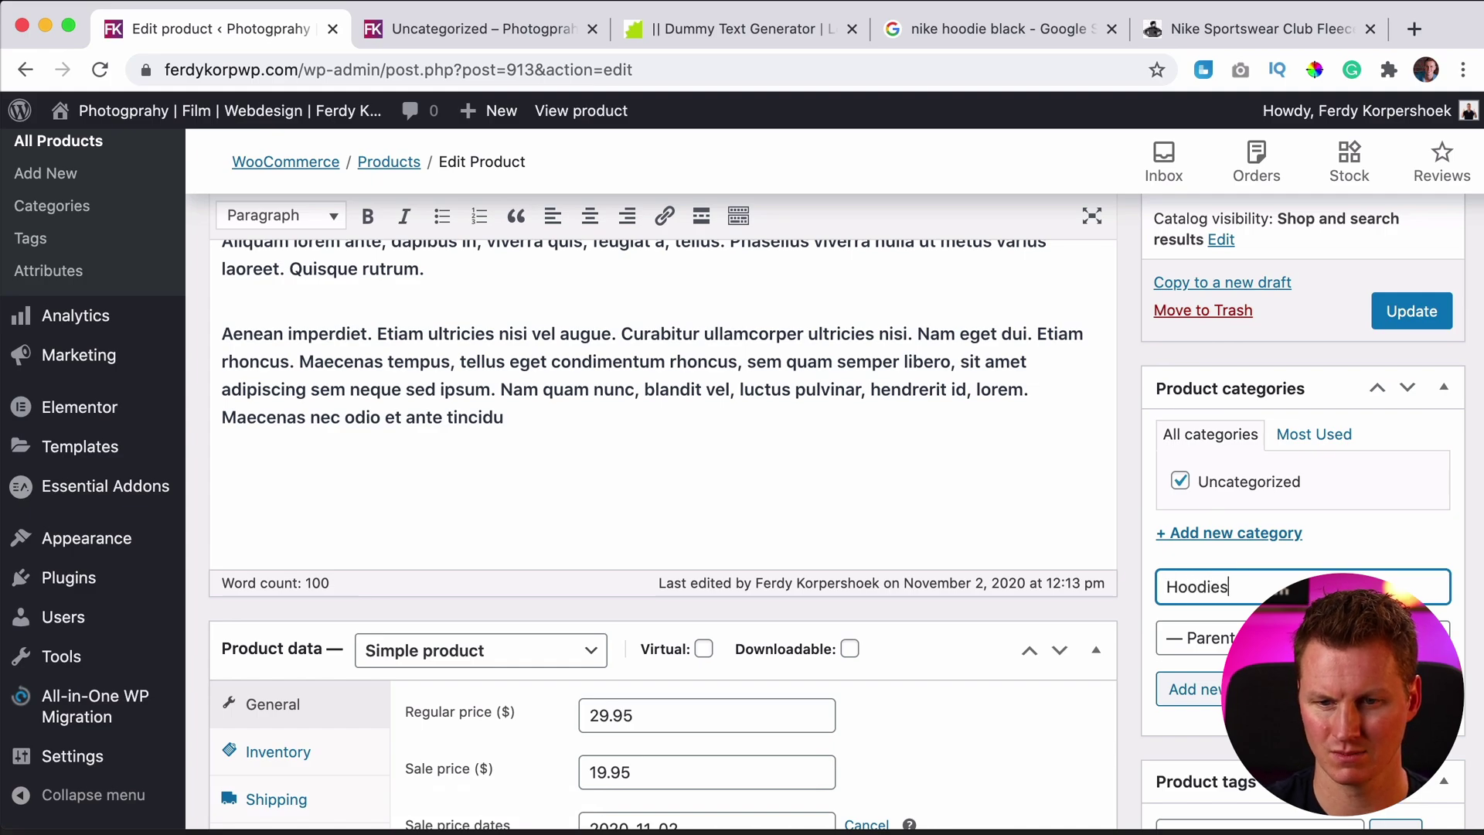
text(ies)
click(1190, 687)
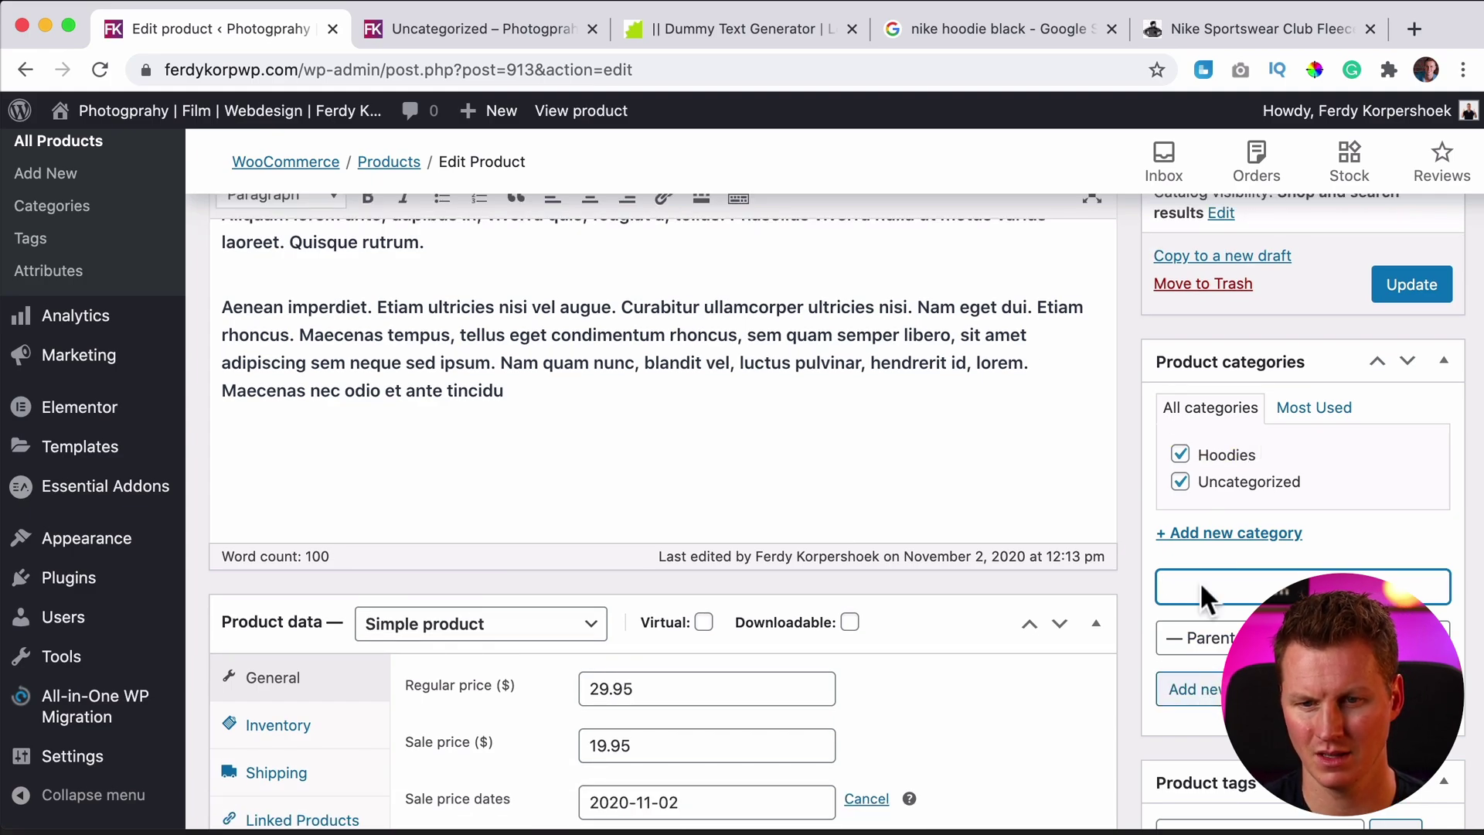
click(1180, 486)
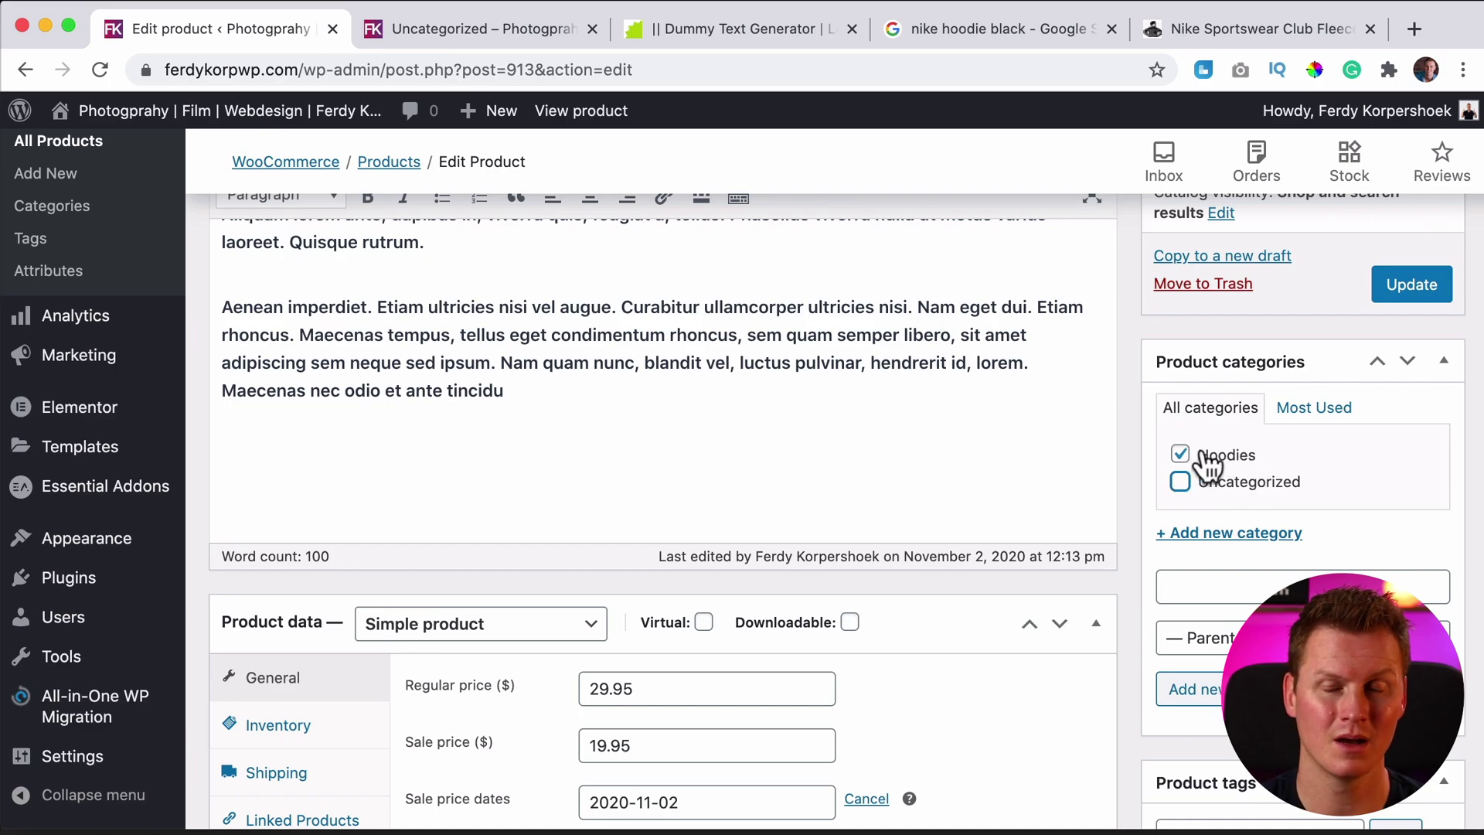
Create Hoodies With Prints under parent Hoodies, untick it for this hoodie, and update.
click(1230, 584)
text(Hoodies With Pr)
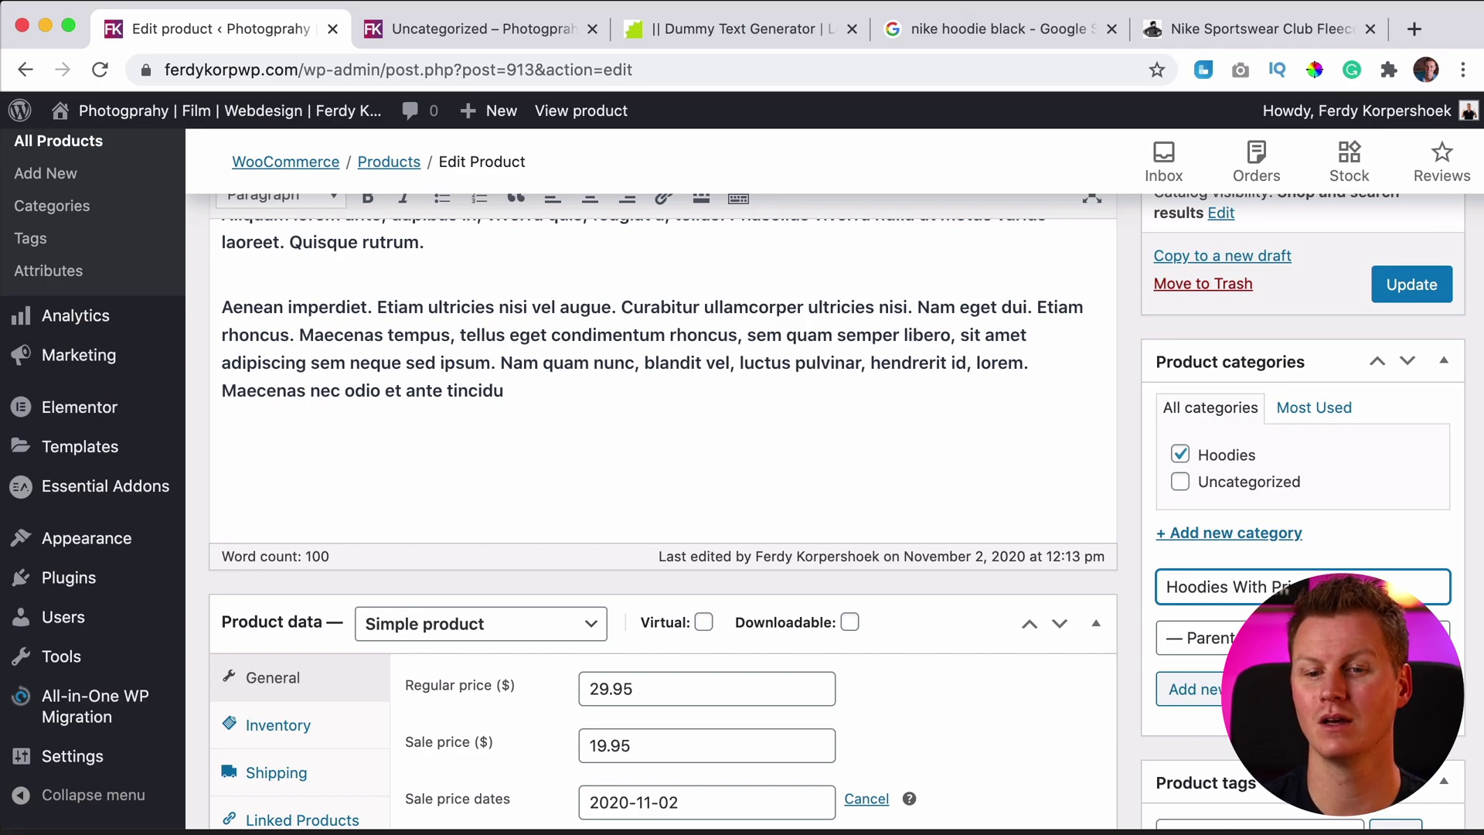
click(1202, 637)
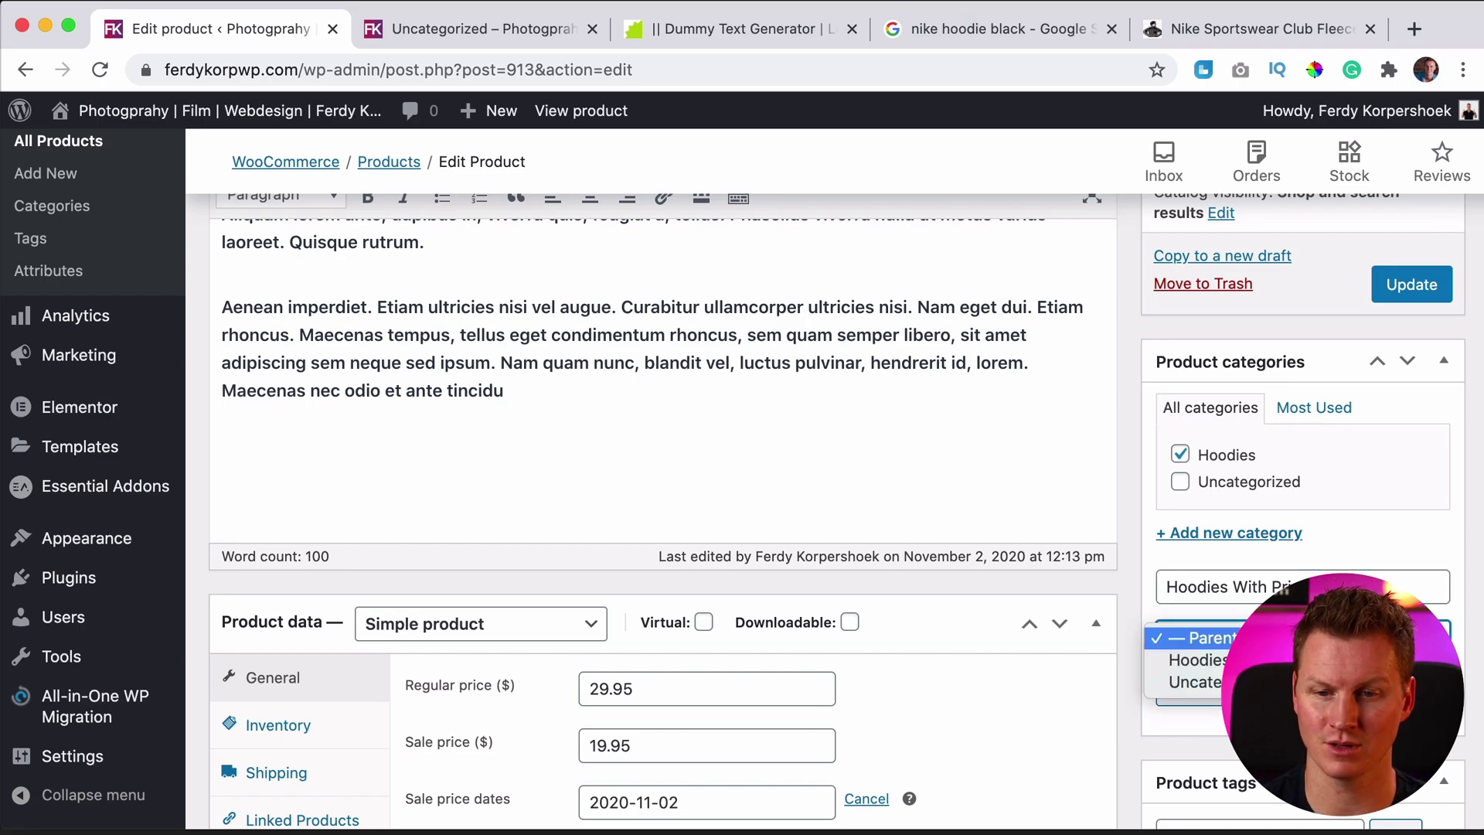
click(1198, 660)
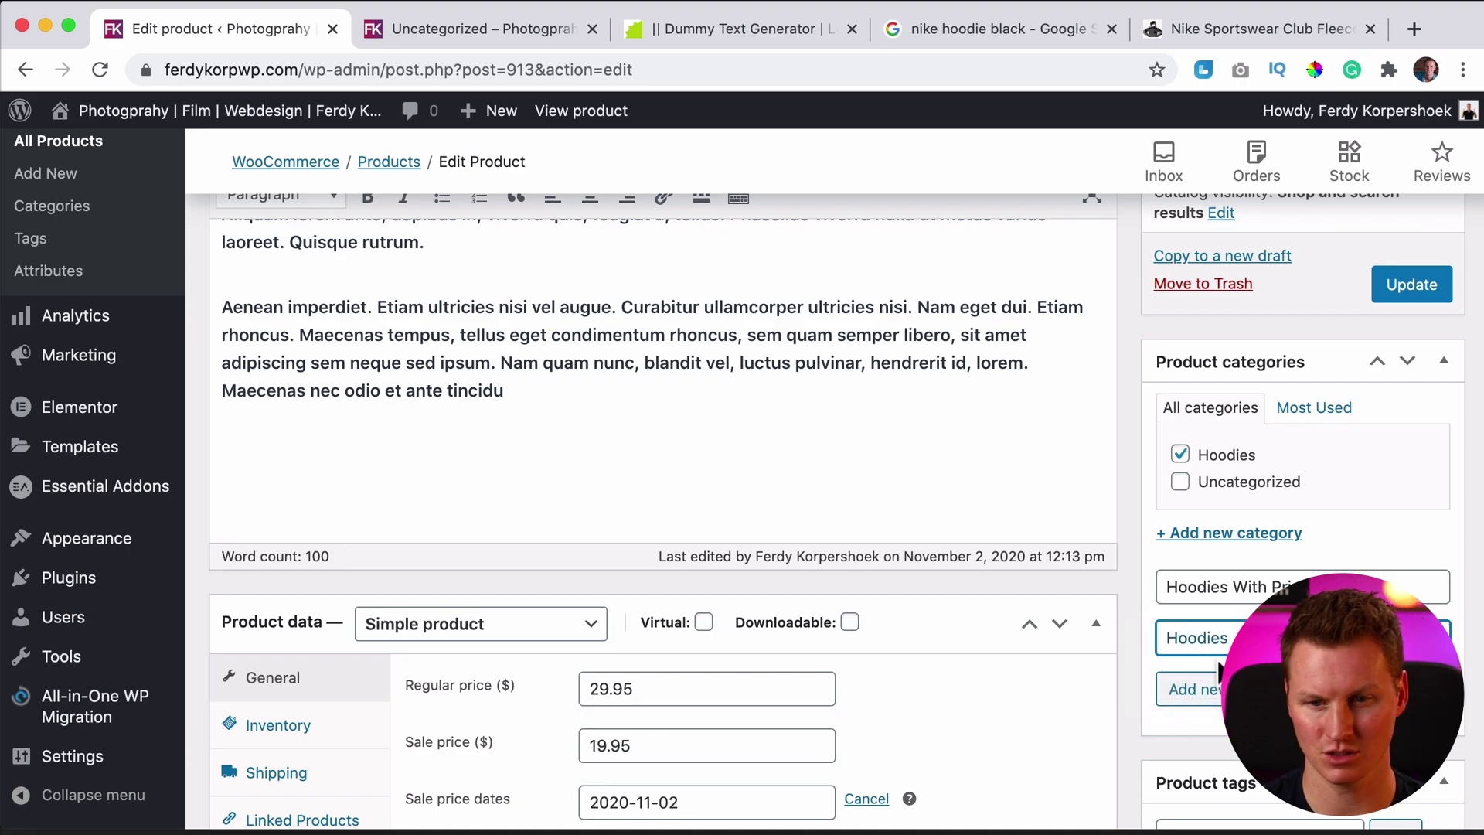
click(1206, 688)
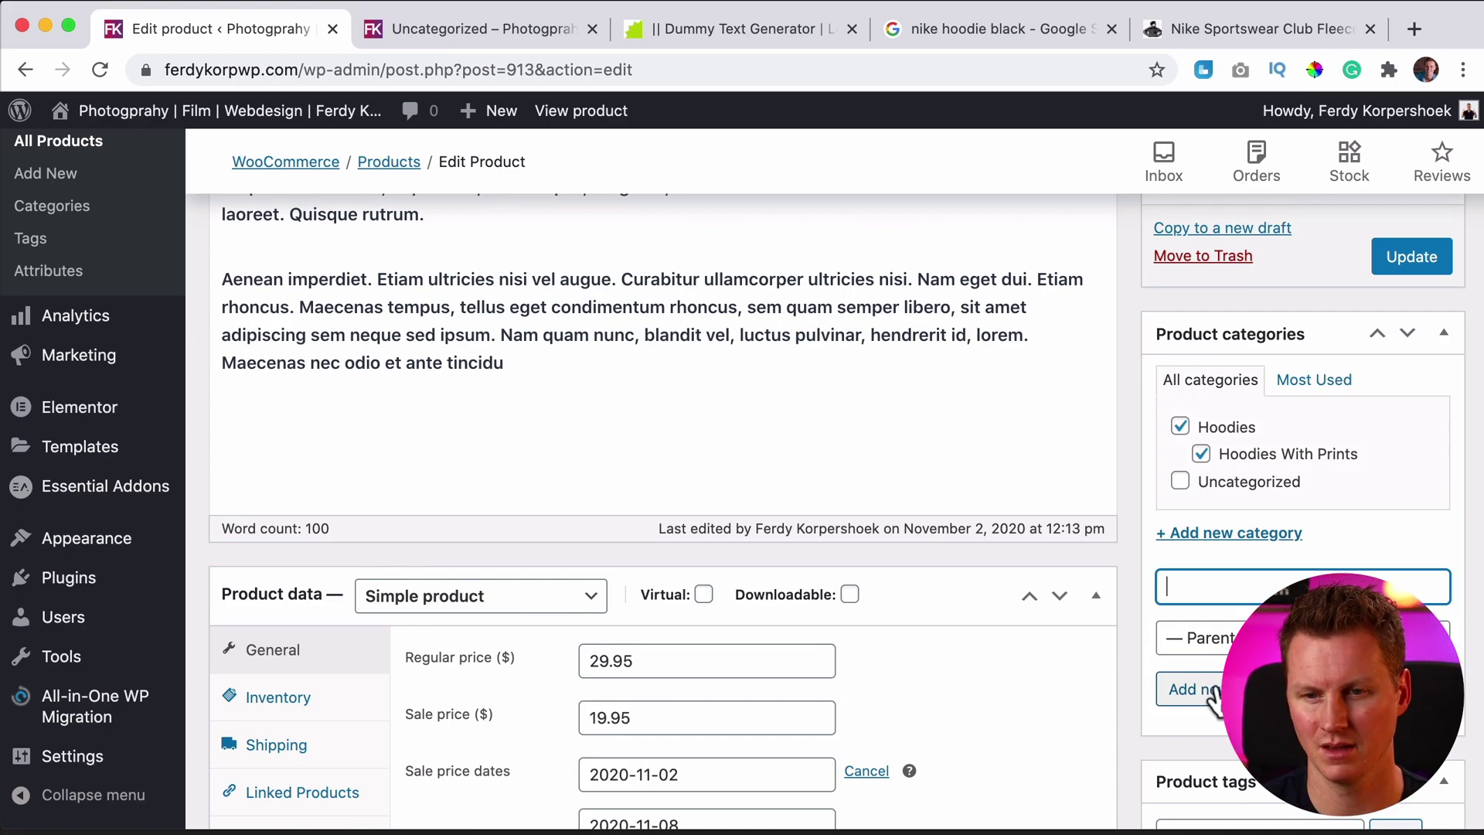
click(1381, 259)
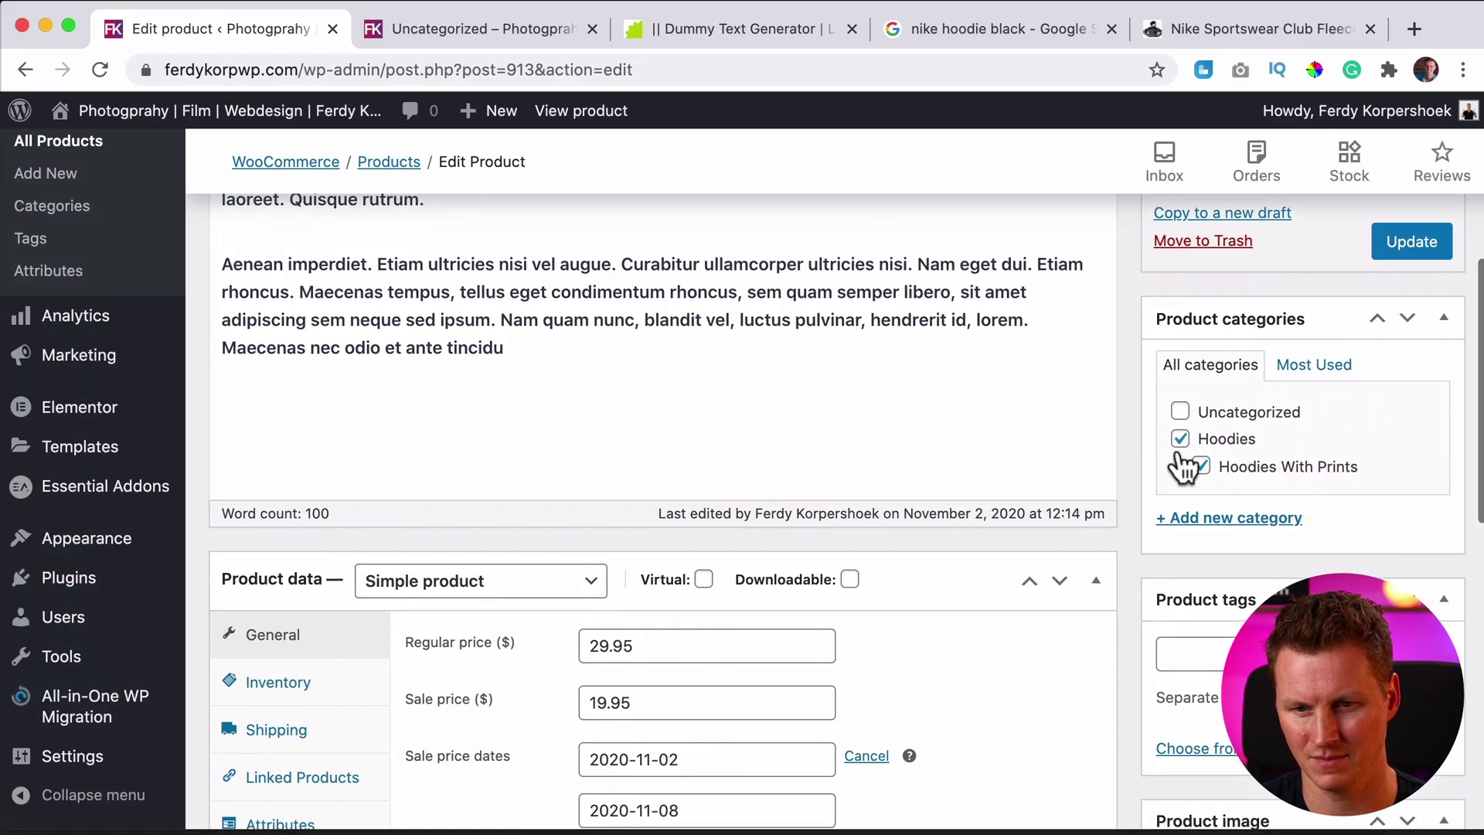
click(1196, 467)
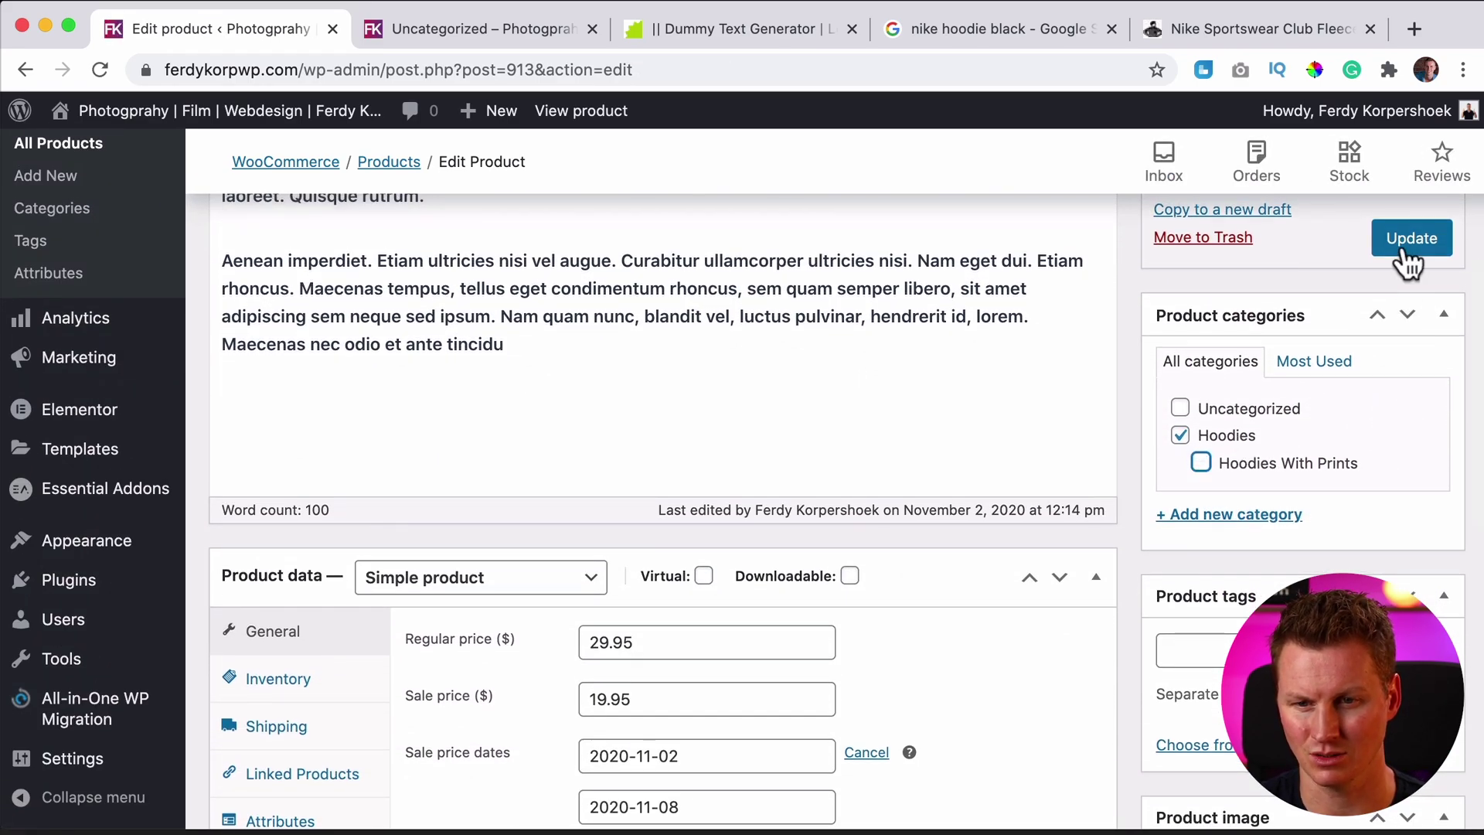
click(1404, 252)
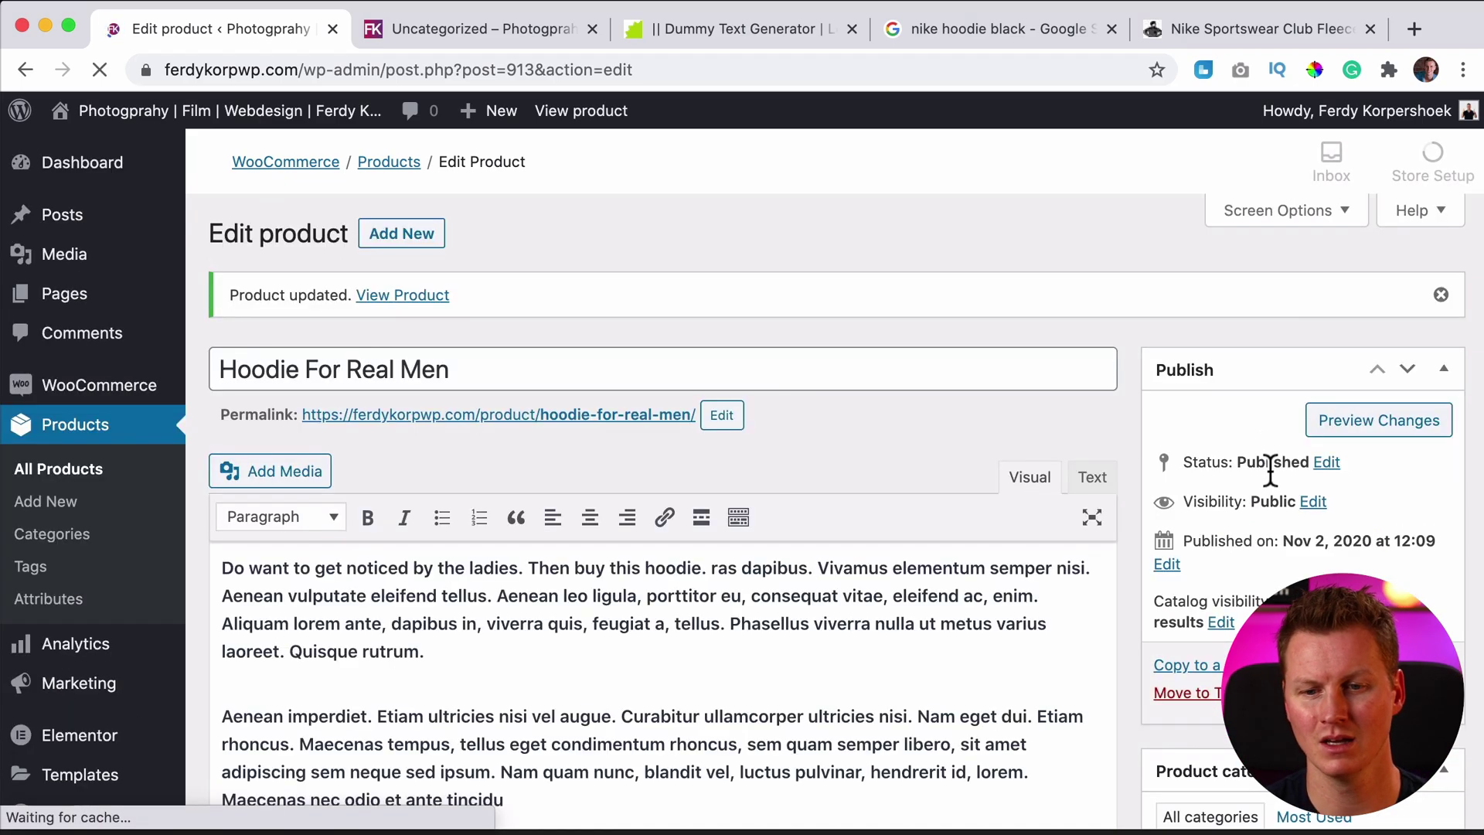
Add the product tags Hoodie, Black and Winter to the hoodie.
scroll(1269, 469, down, 10)
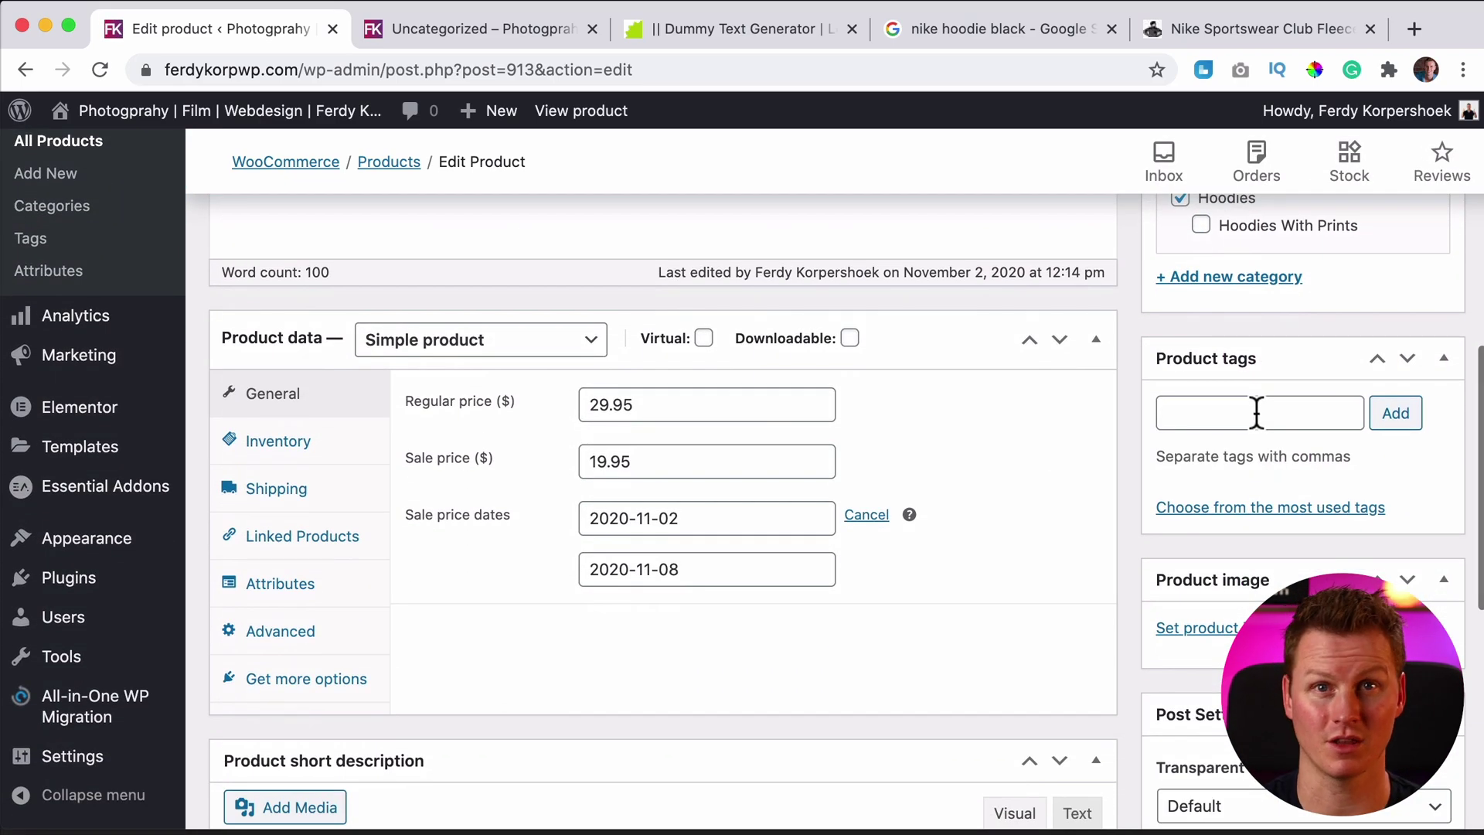
click(1245, 415)
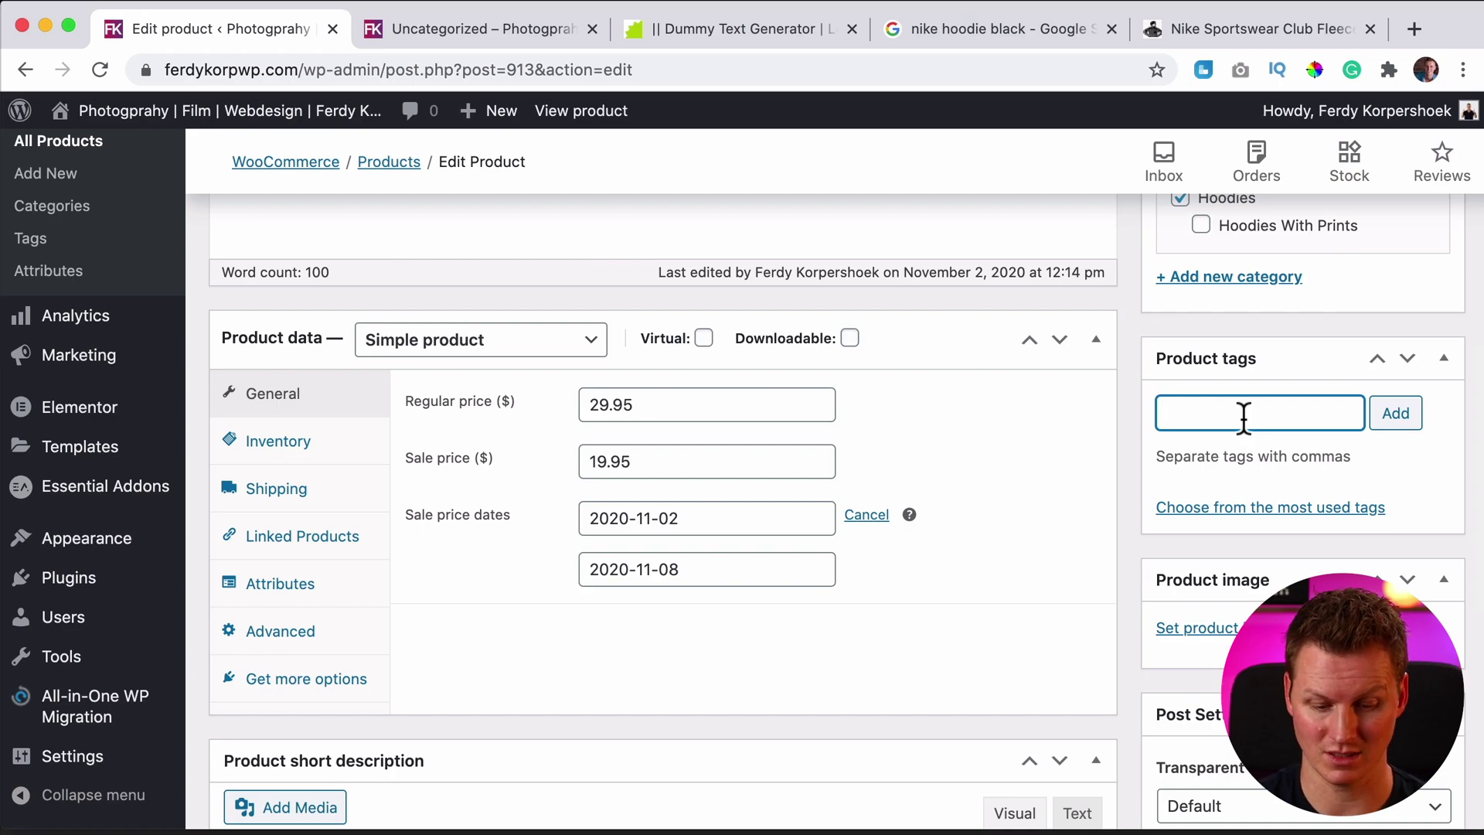
text(Hoodie,)
key(BackSpace)
click(1399, 416)
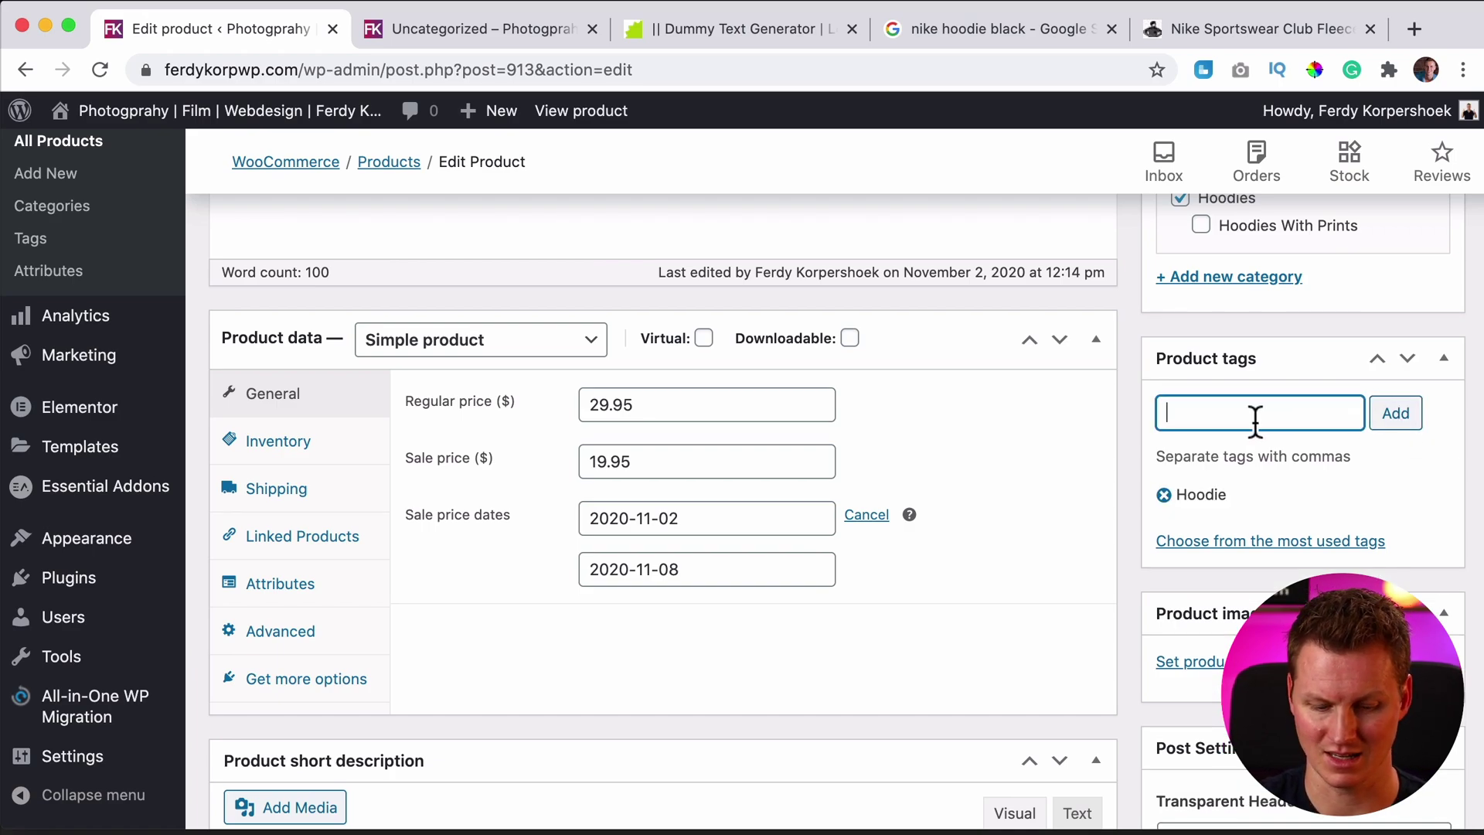
click(1384, 418)
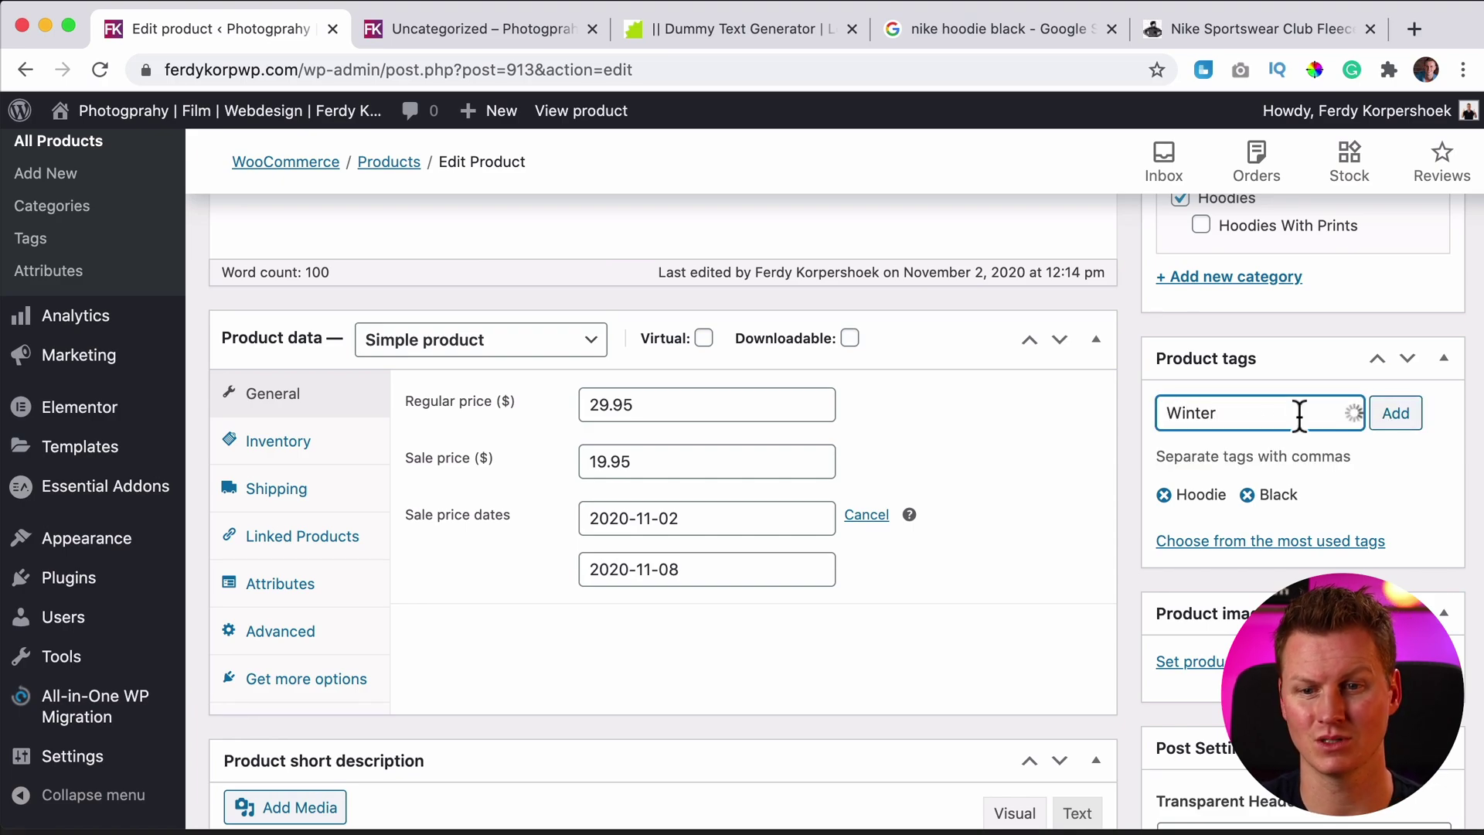
text(Winter)
click(1396, 421)
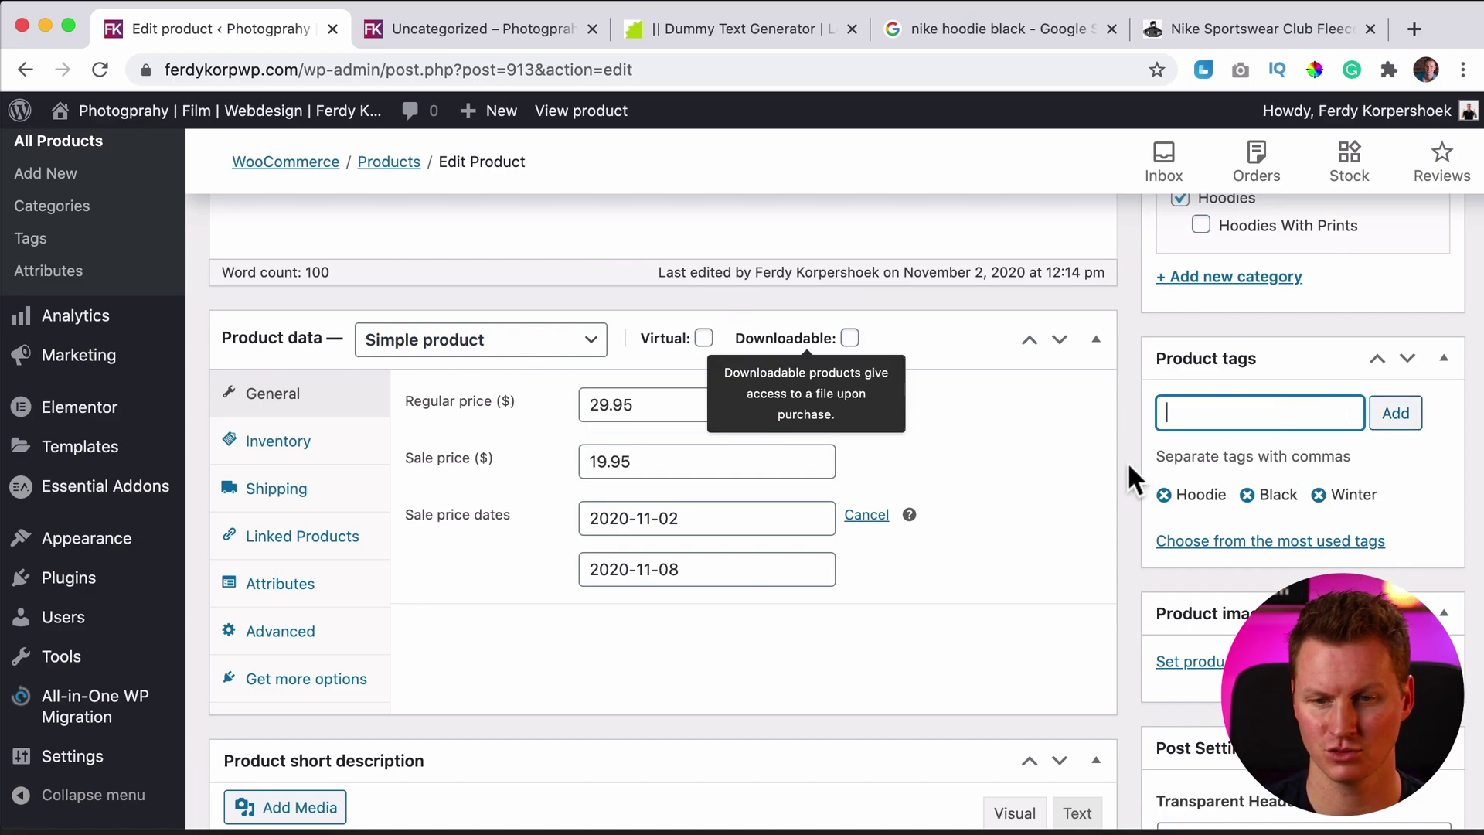
scroll(1127, 462, down, 3)
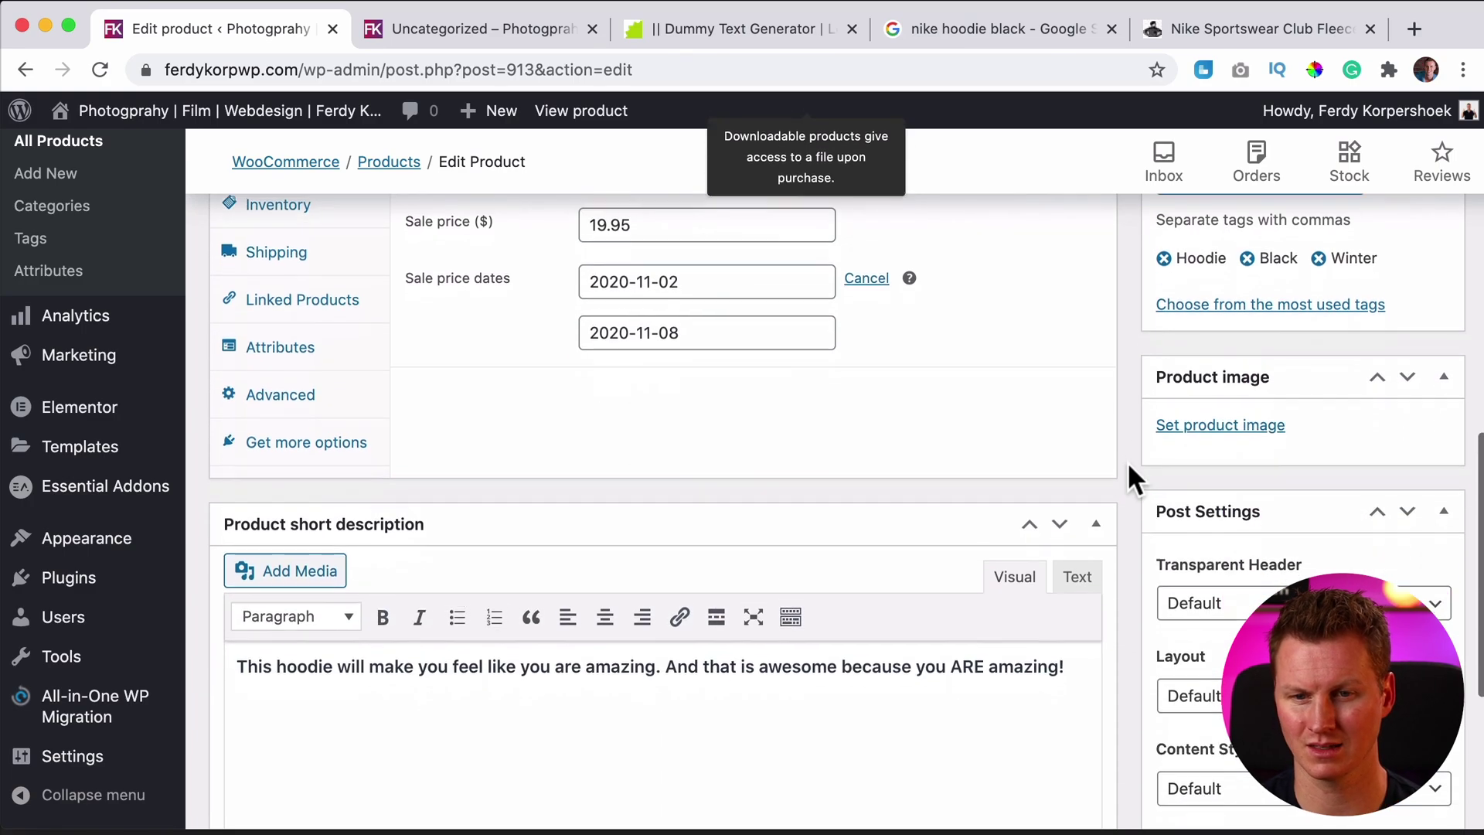
Upload HoodieFront.jpg from the computer as the product image.
click(1206, 427)
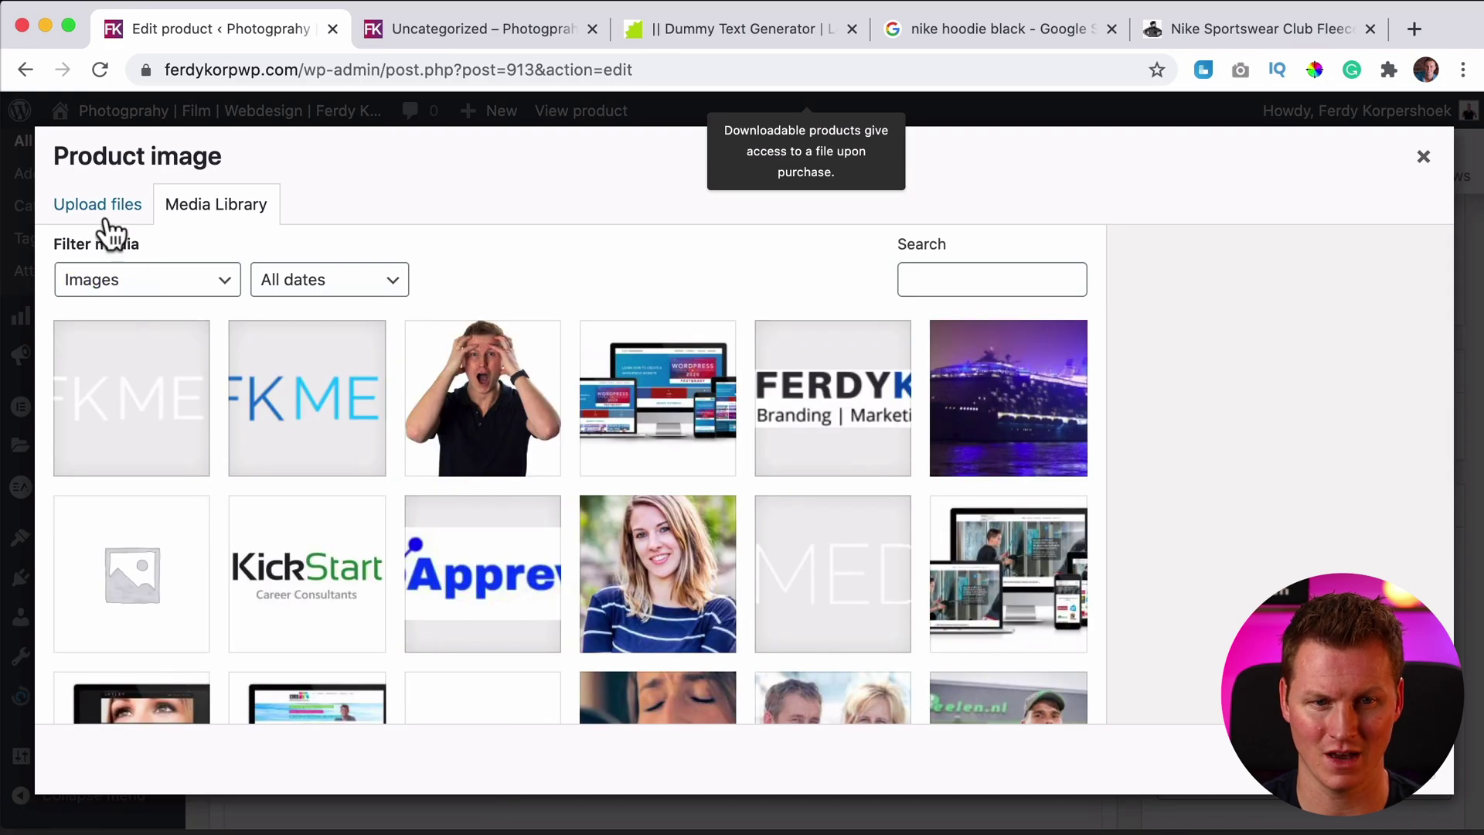
click(104, 220)
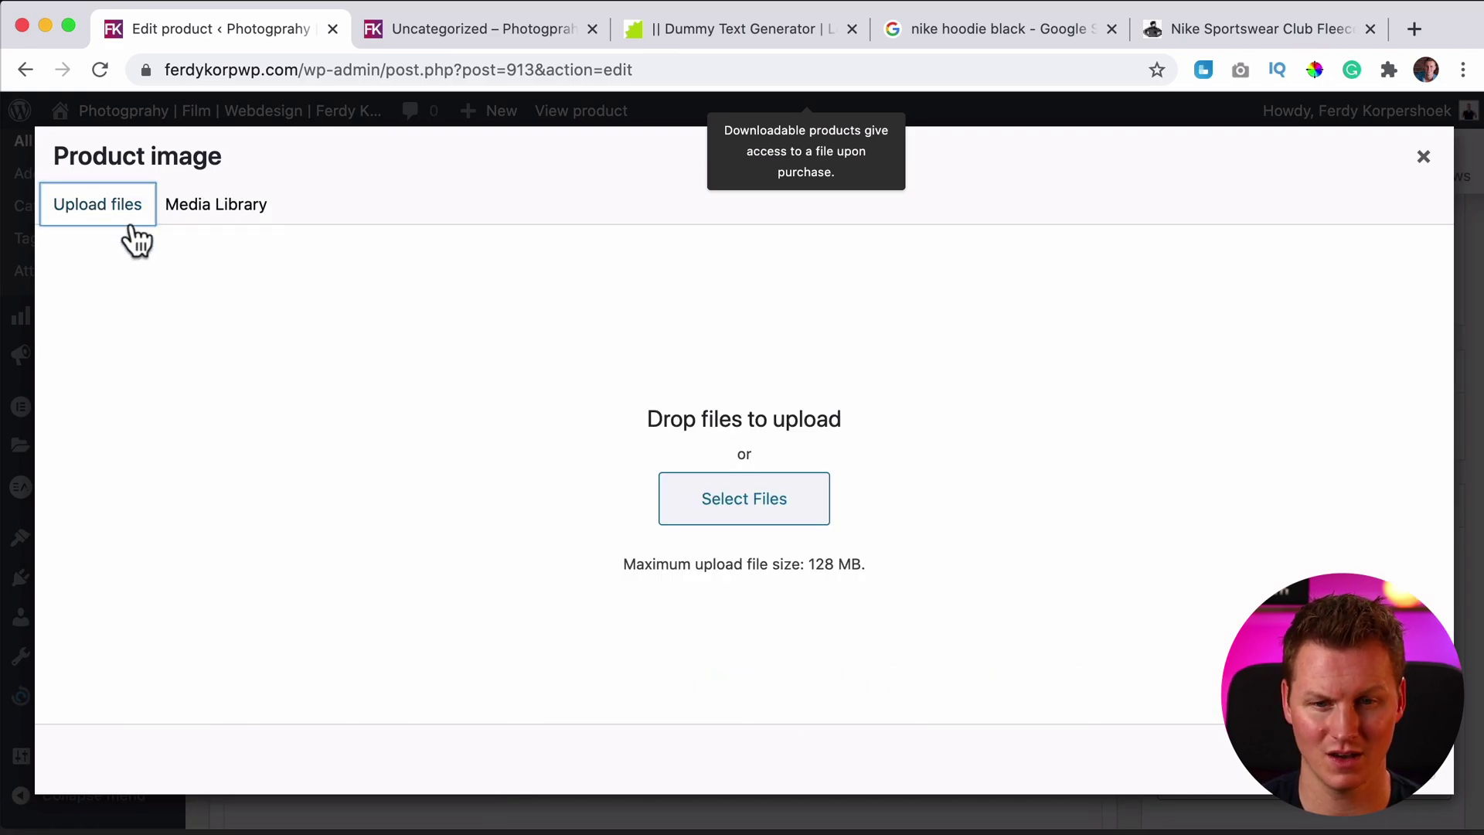
click(746, 511)
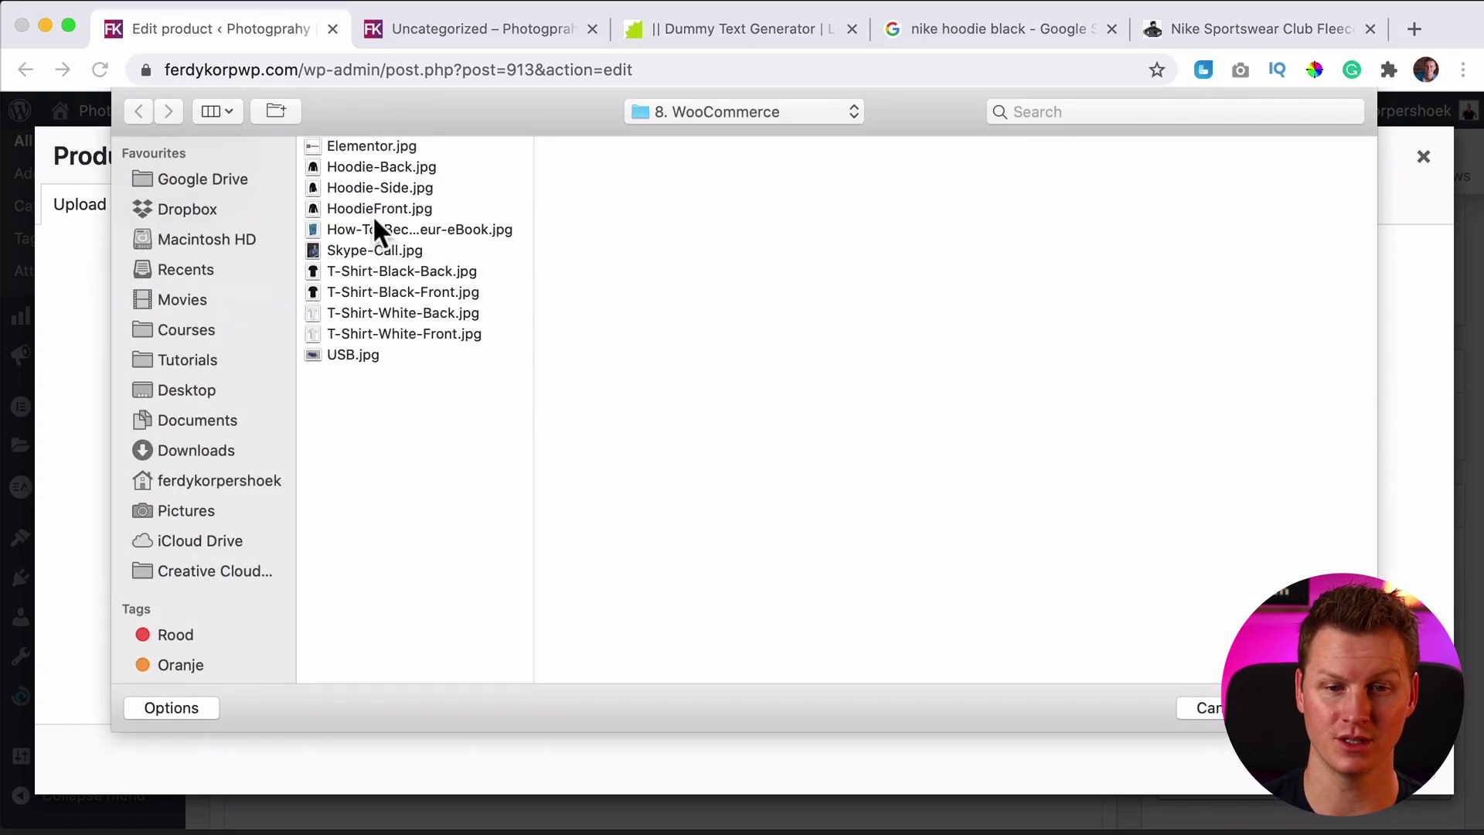
click(373, 207)
key(space)
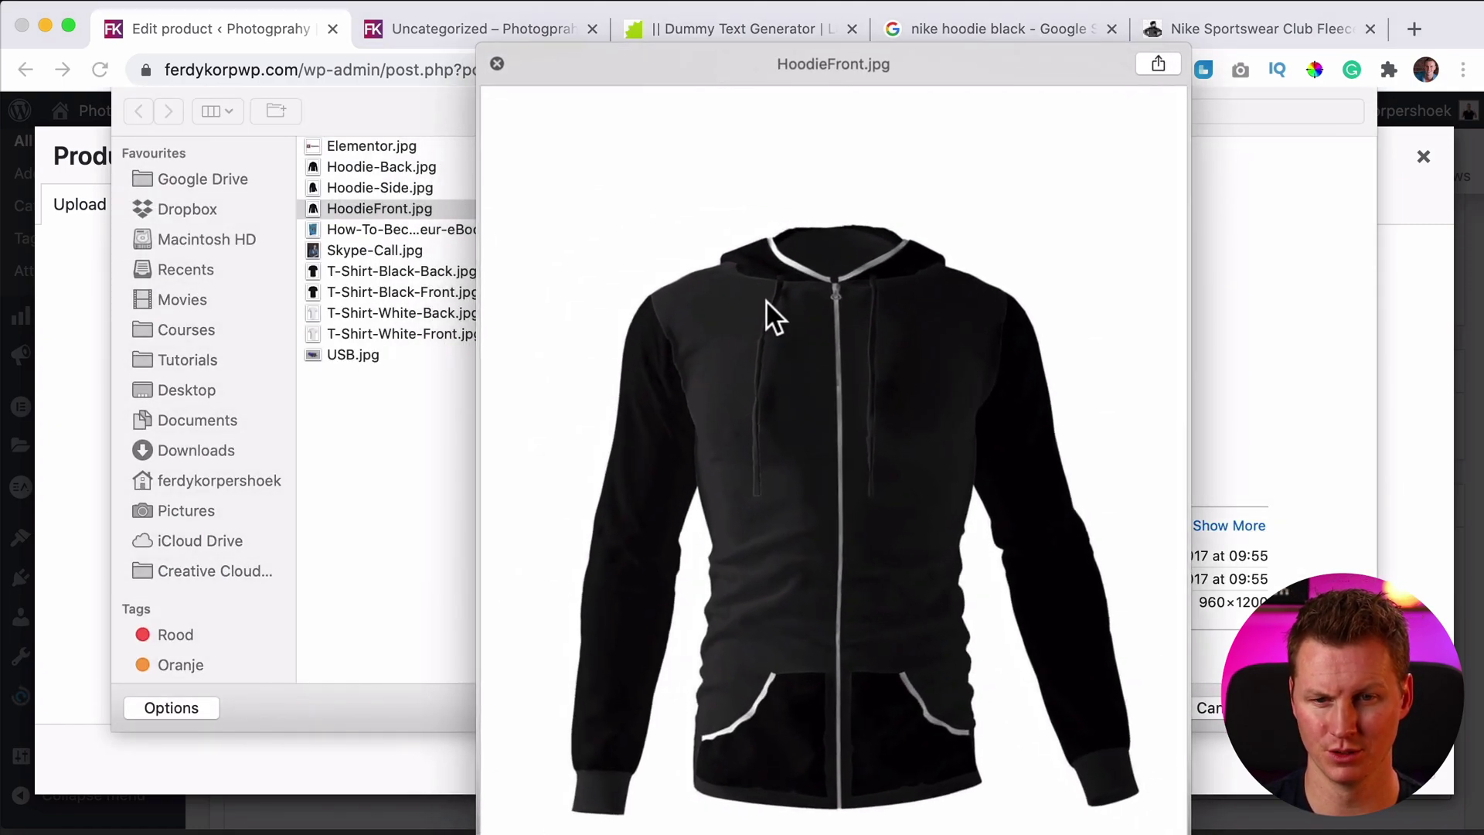
key(space)
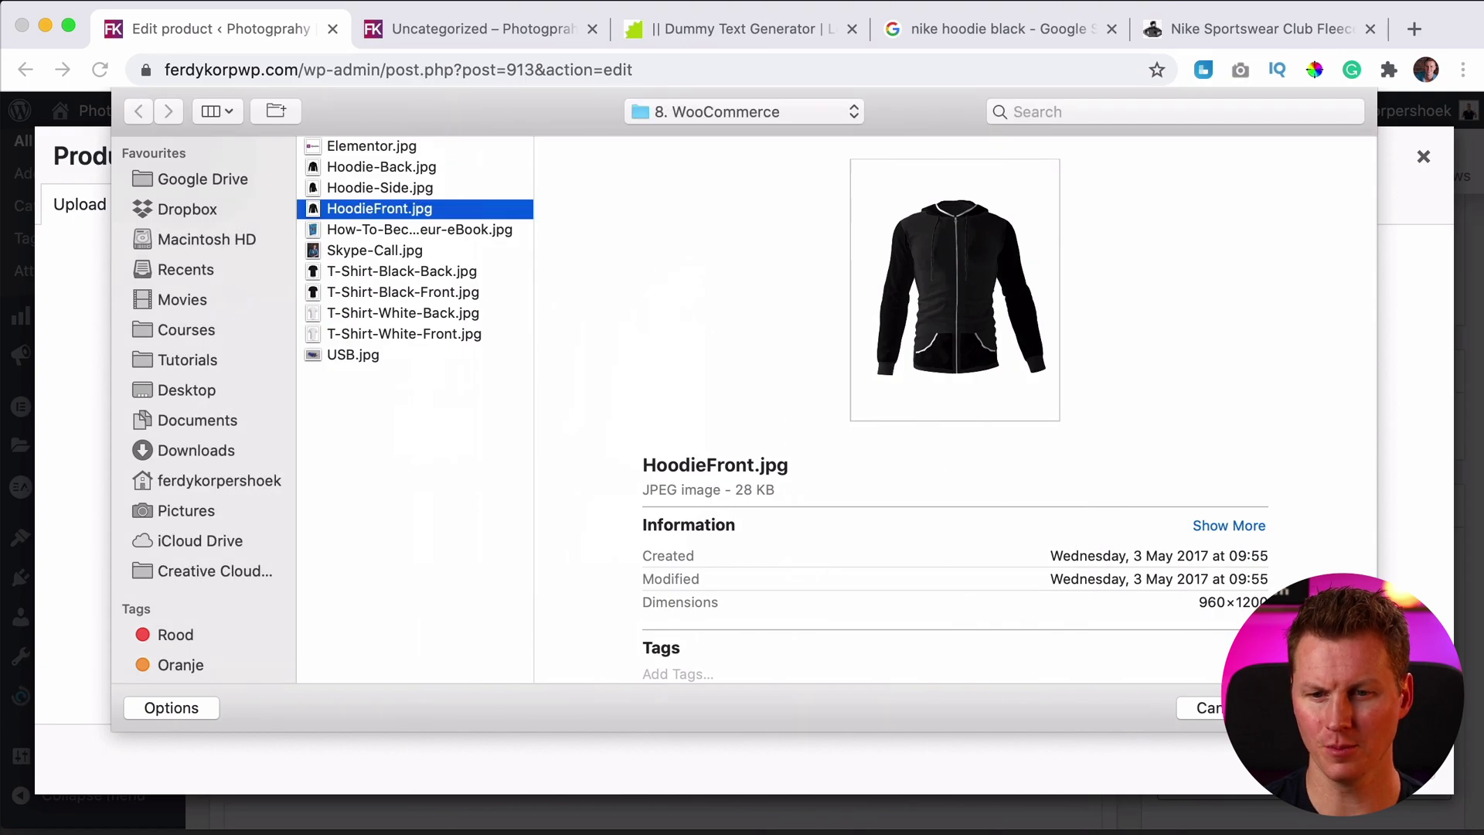
key(Return)
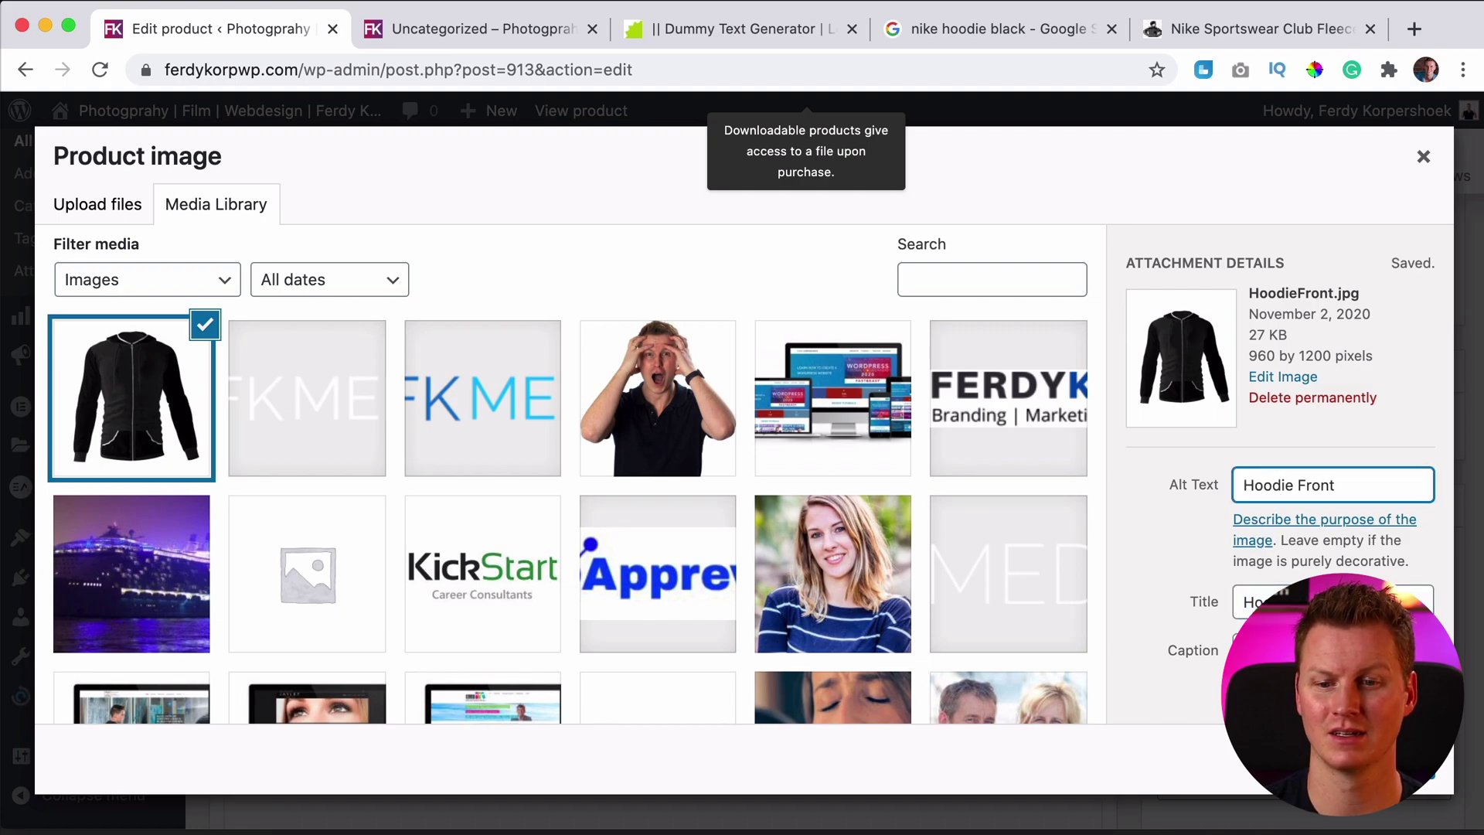
Search Google for 'Hoodie Front' in a new browser tab.
click(1414, 31)
text(Hoodie Front)
key(Return)
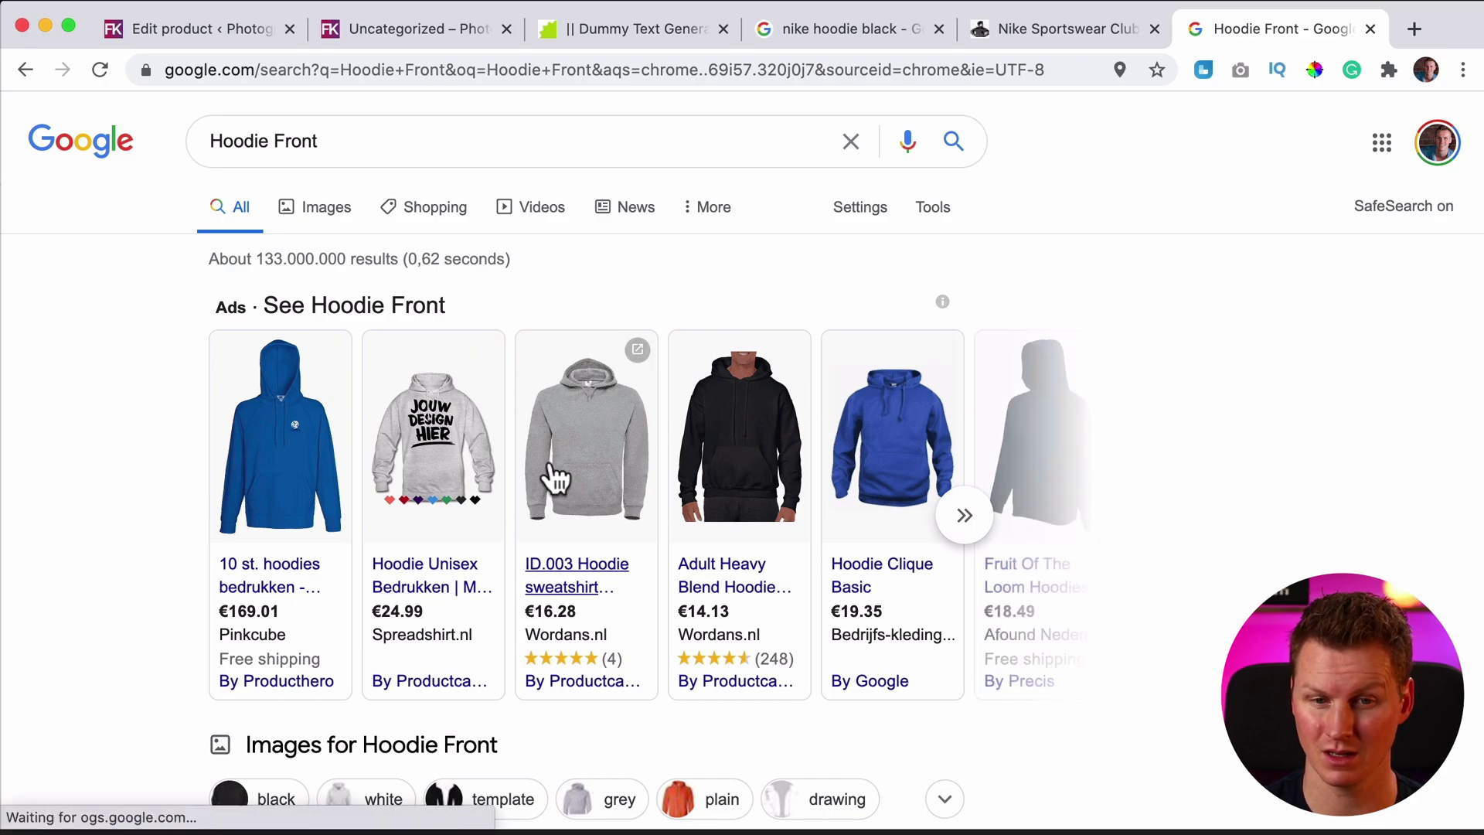
Switch to Google Images for 'Hoodie Front' and scroll through the hoodie photos.
click(330, 224)
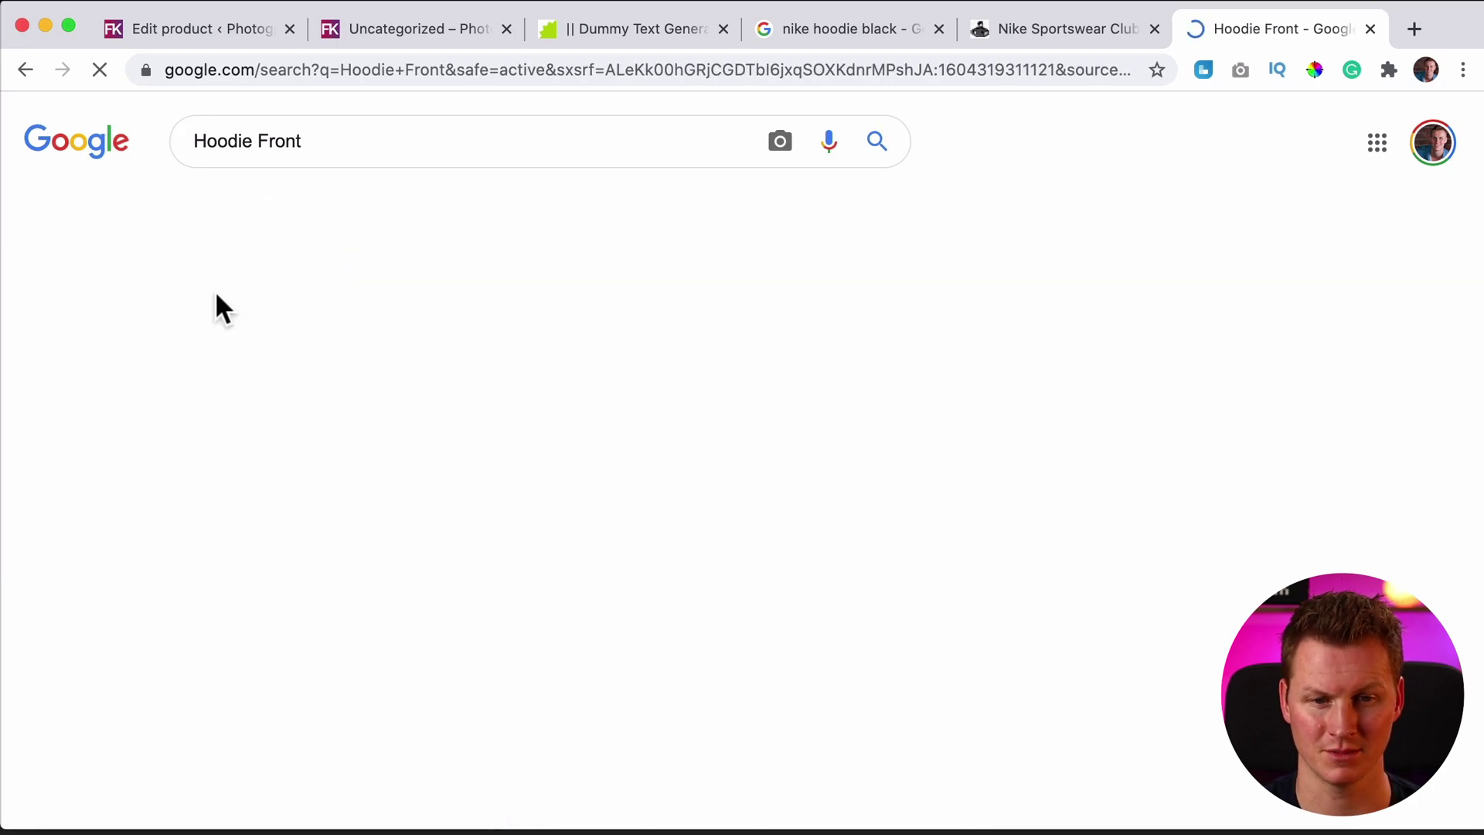
scroll(657, 371, down, 3)
scroll(700, 368, down, 7)
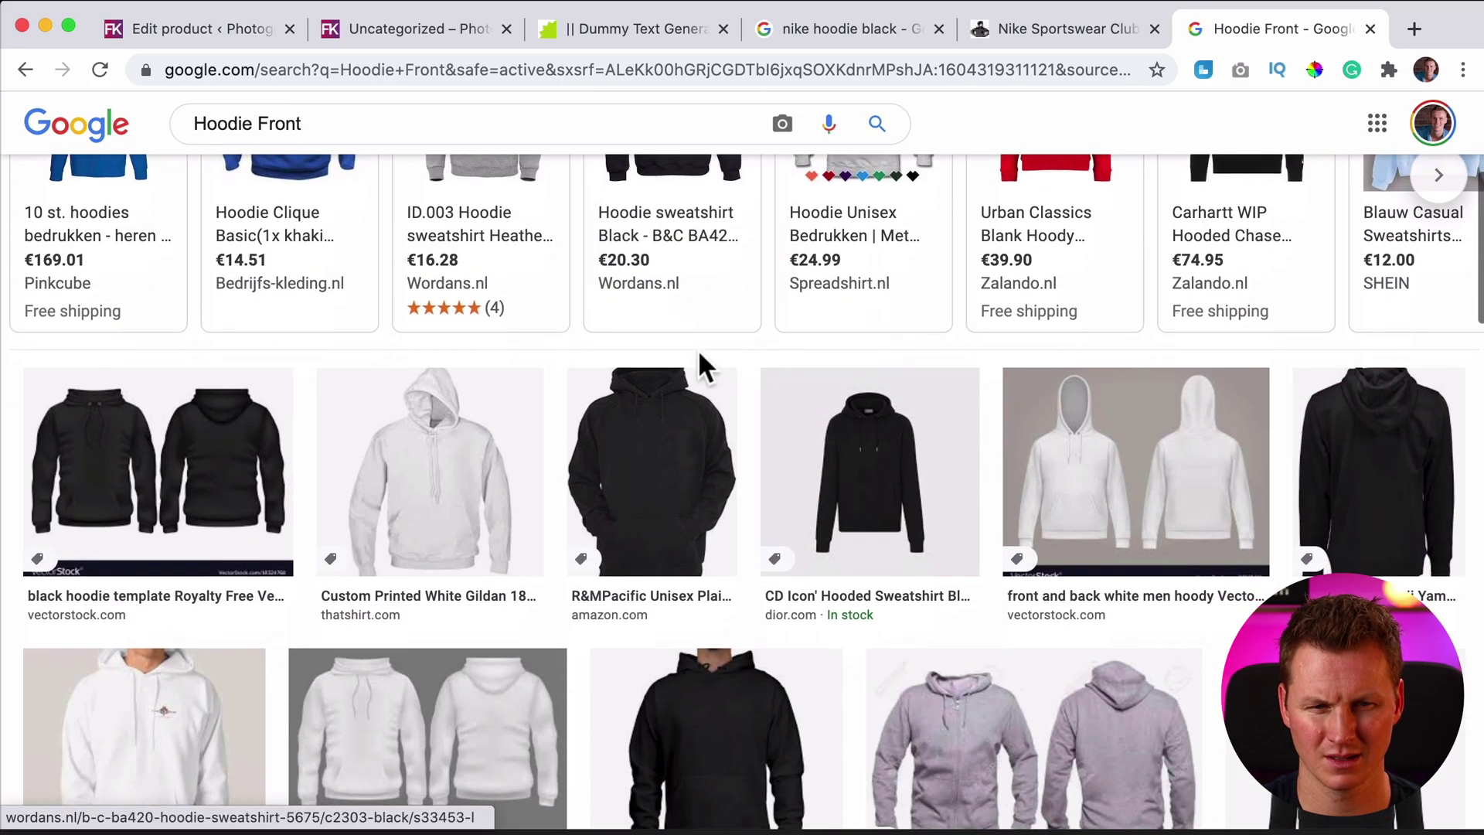
scroll(697, 365, down, 10)
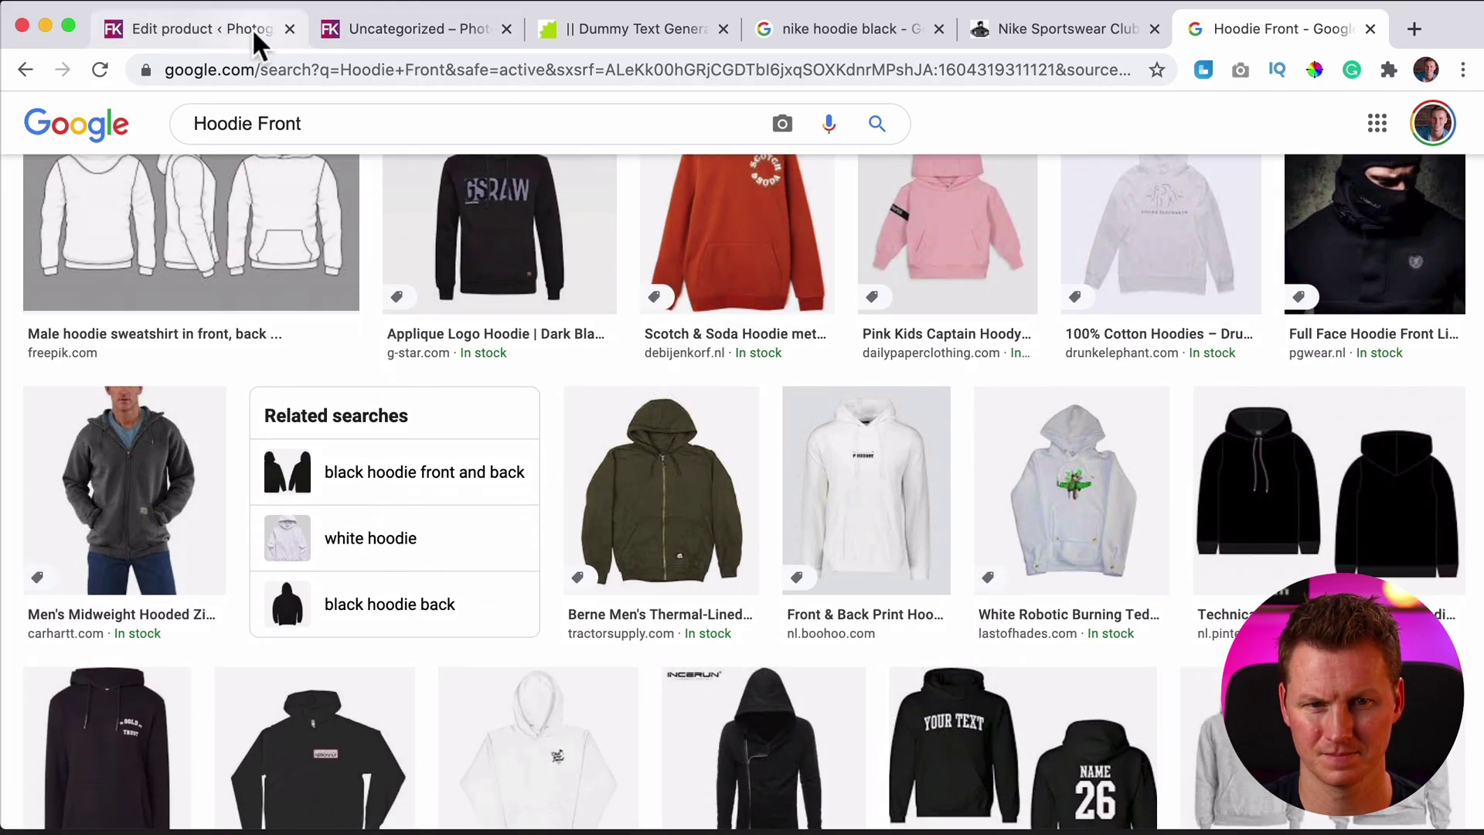
Back on the product edit page, set the uploaded hoodie photo as the product image.
click(217, 31)
click(1376, 761)
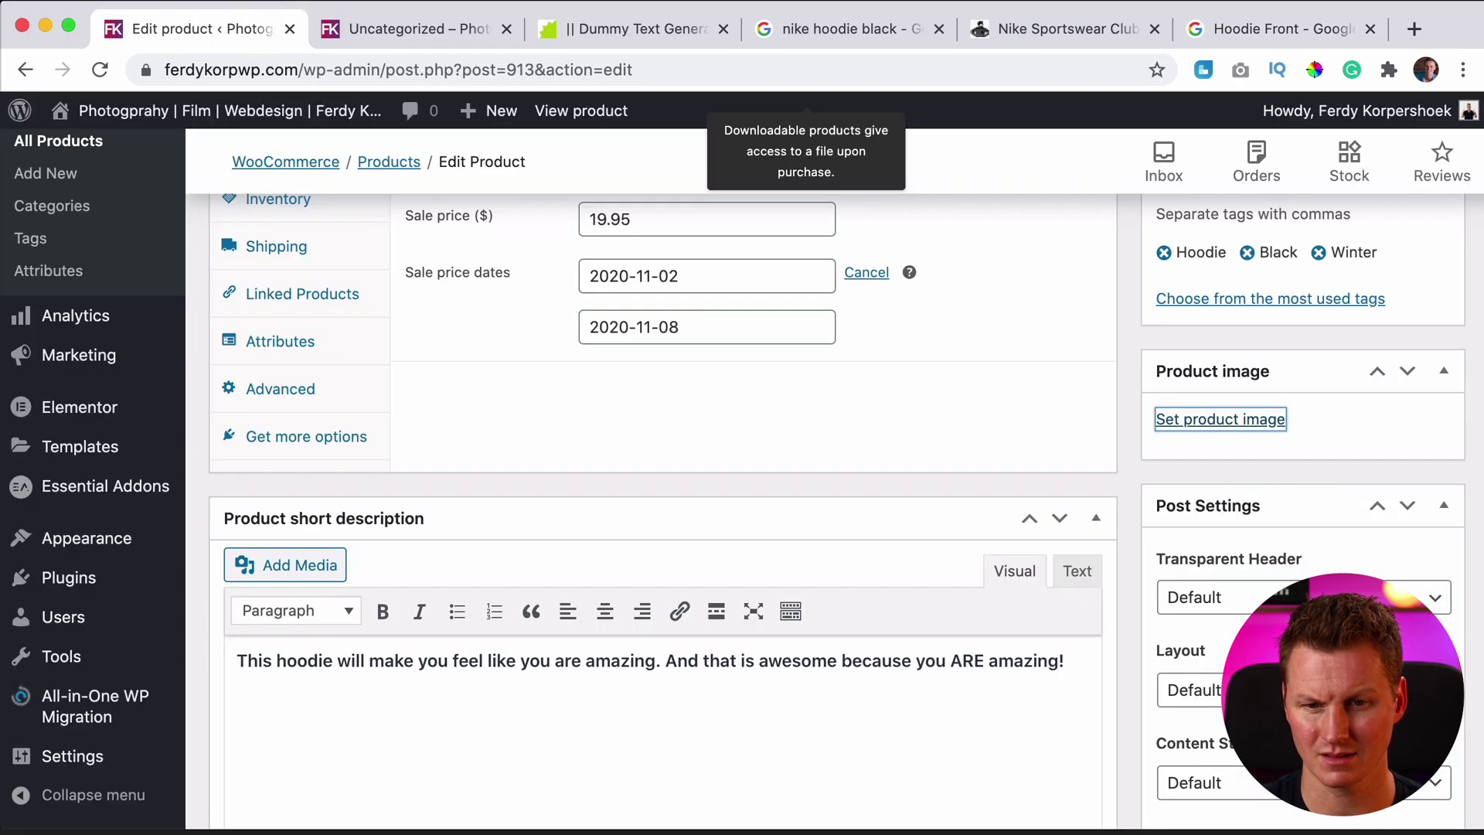
scroll(1318, 511, down, 5)
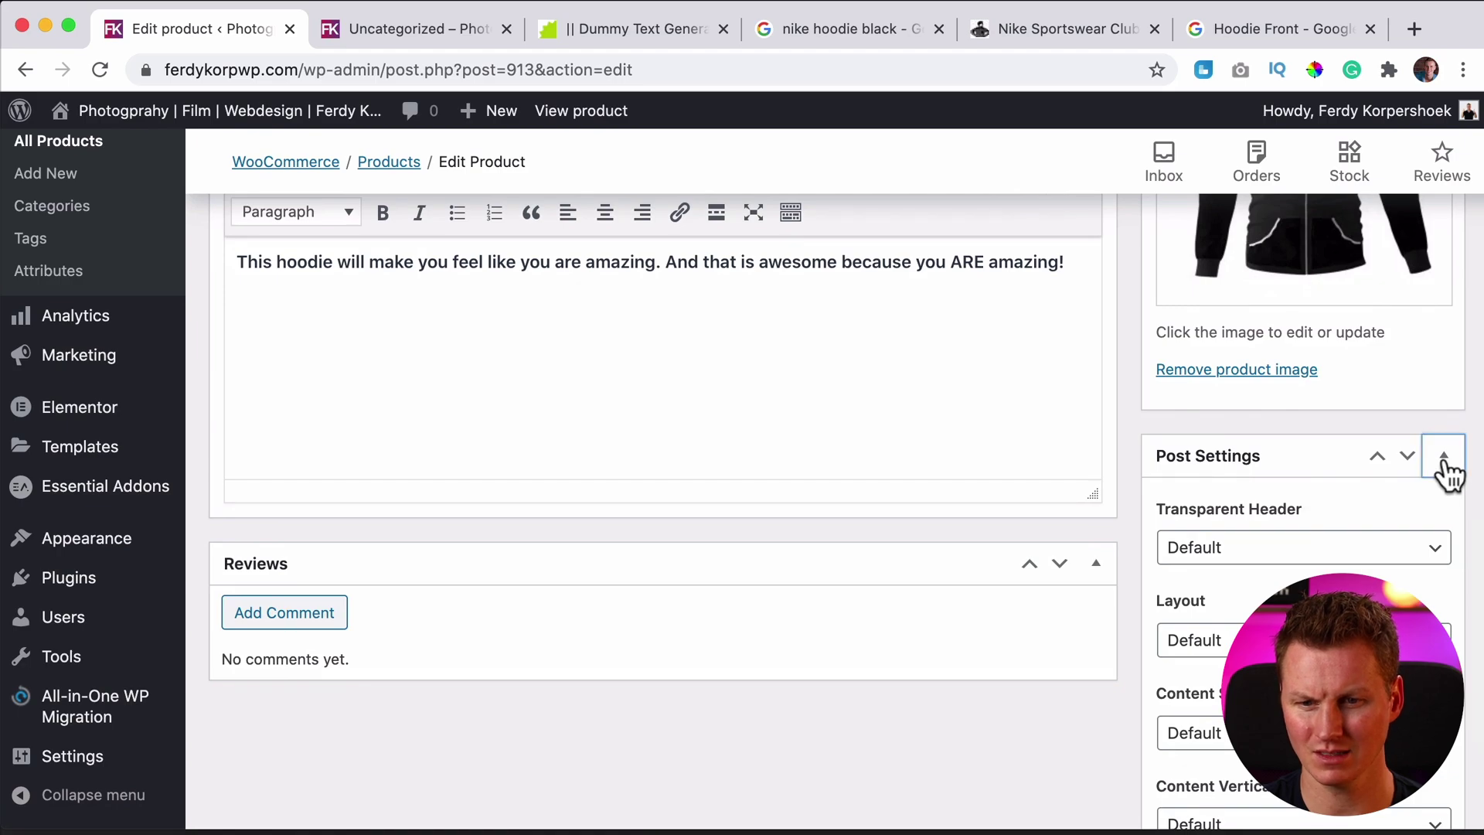
click(1443, 460)
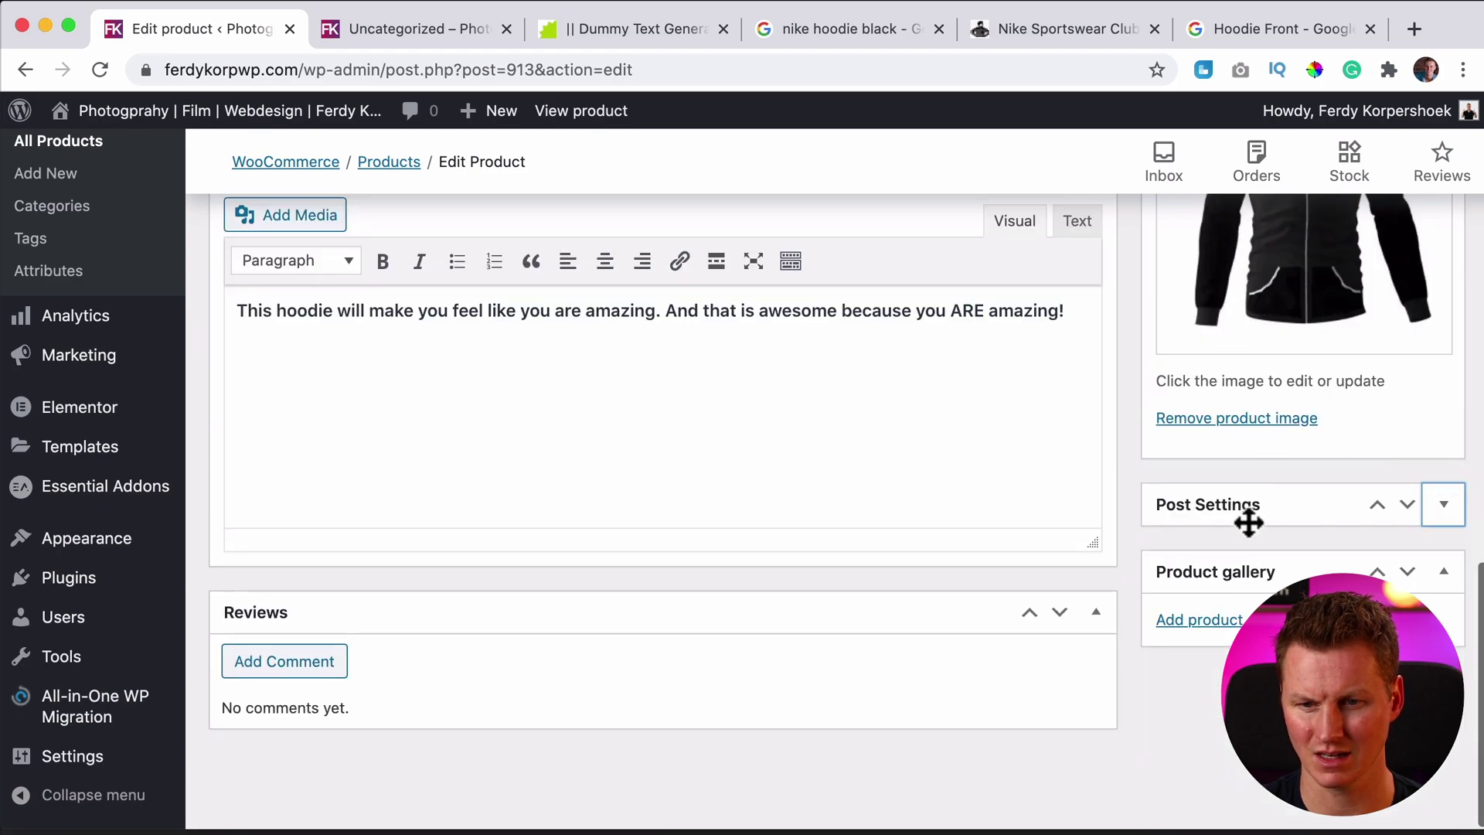
Upload Hoodie-Back.jpg and Hoodie-Side.jpg into the product gallery and rearrange their order.
click(1218, 622)
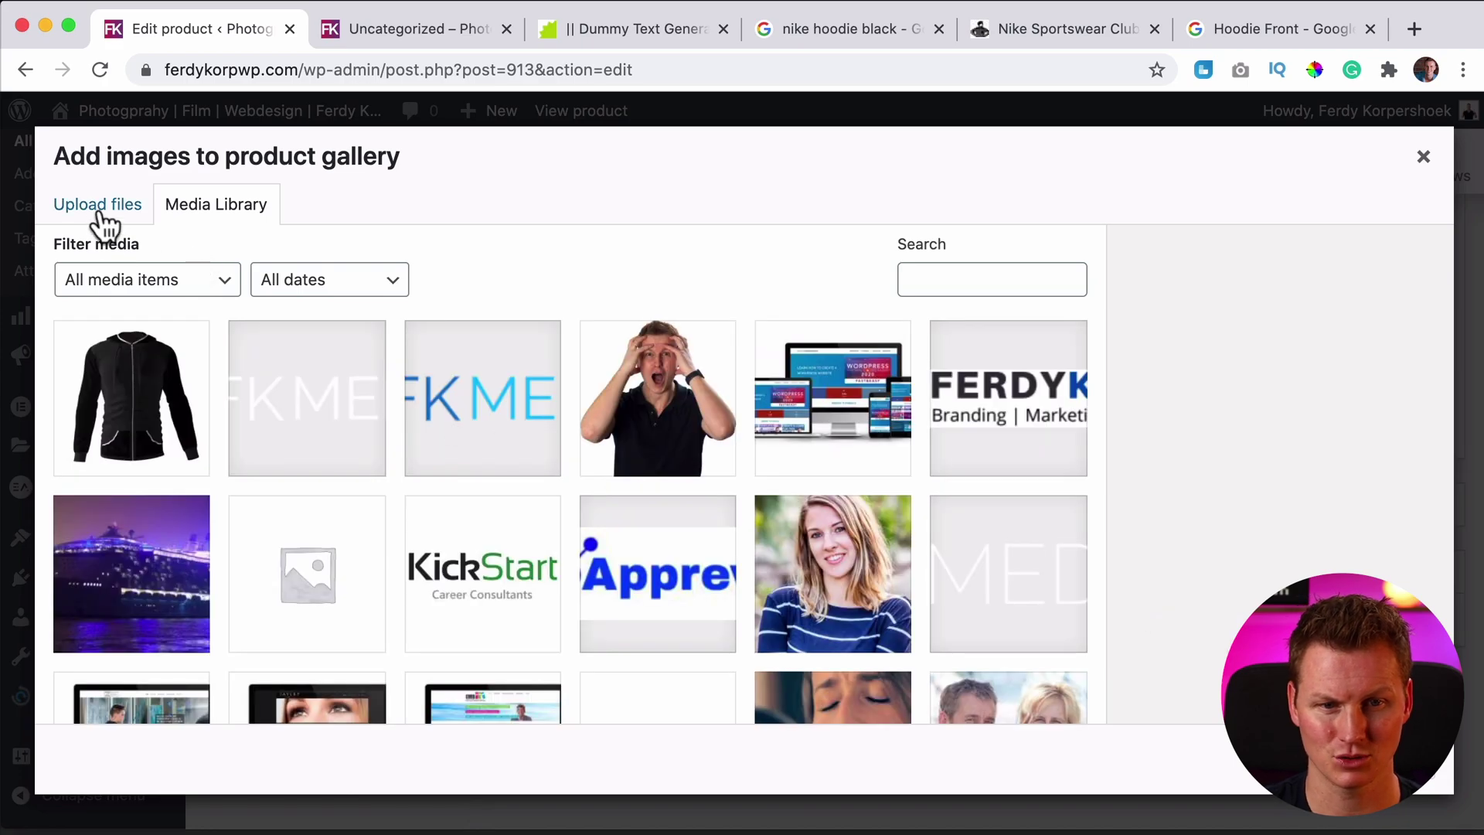
click(103, 216)
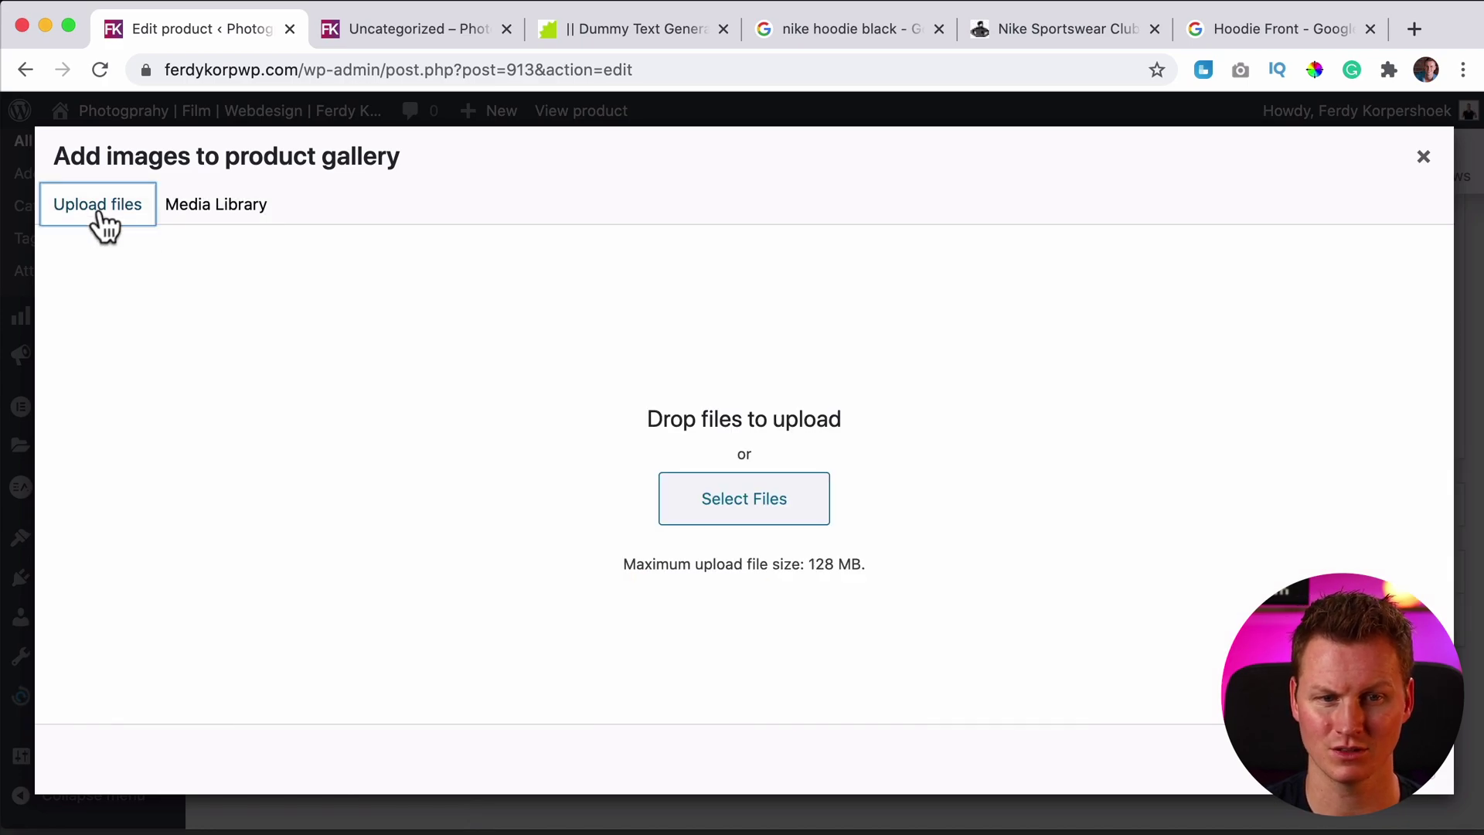
click(772, 500)
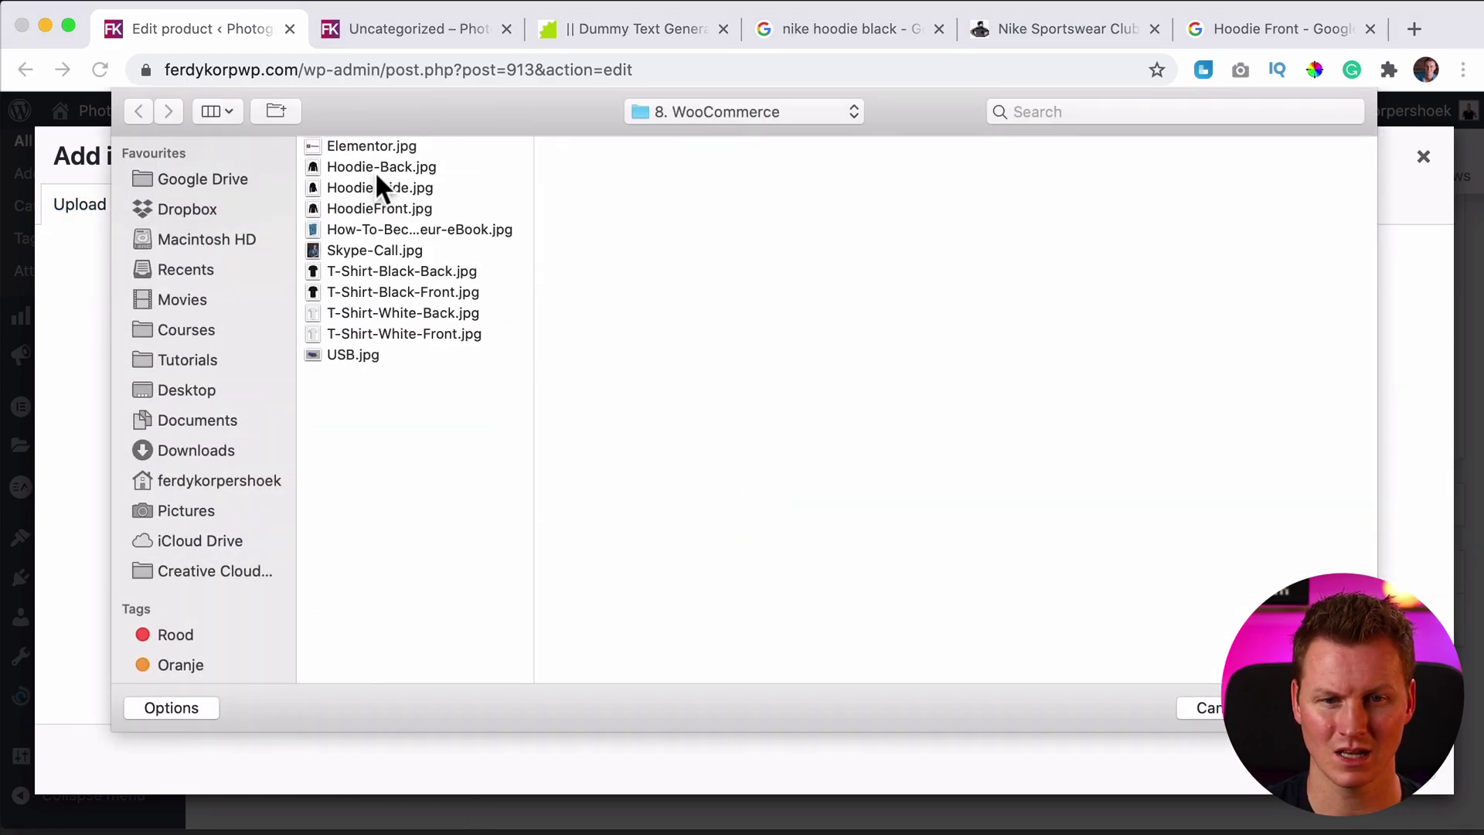
click(377, 175)
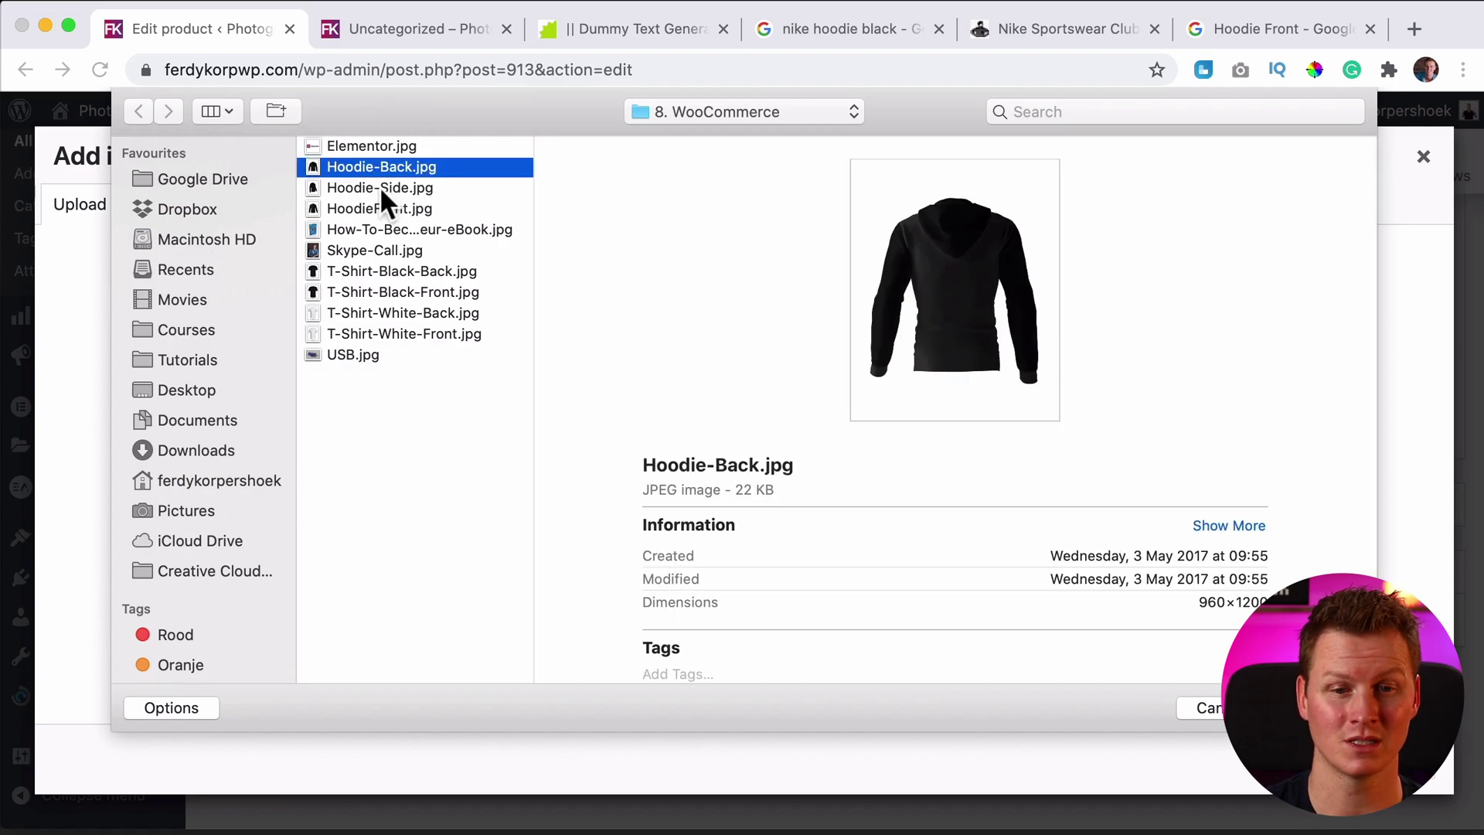
shift+click(379, 187)
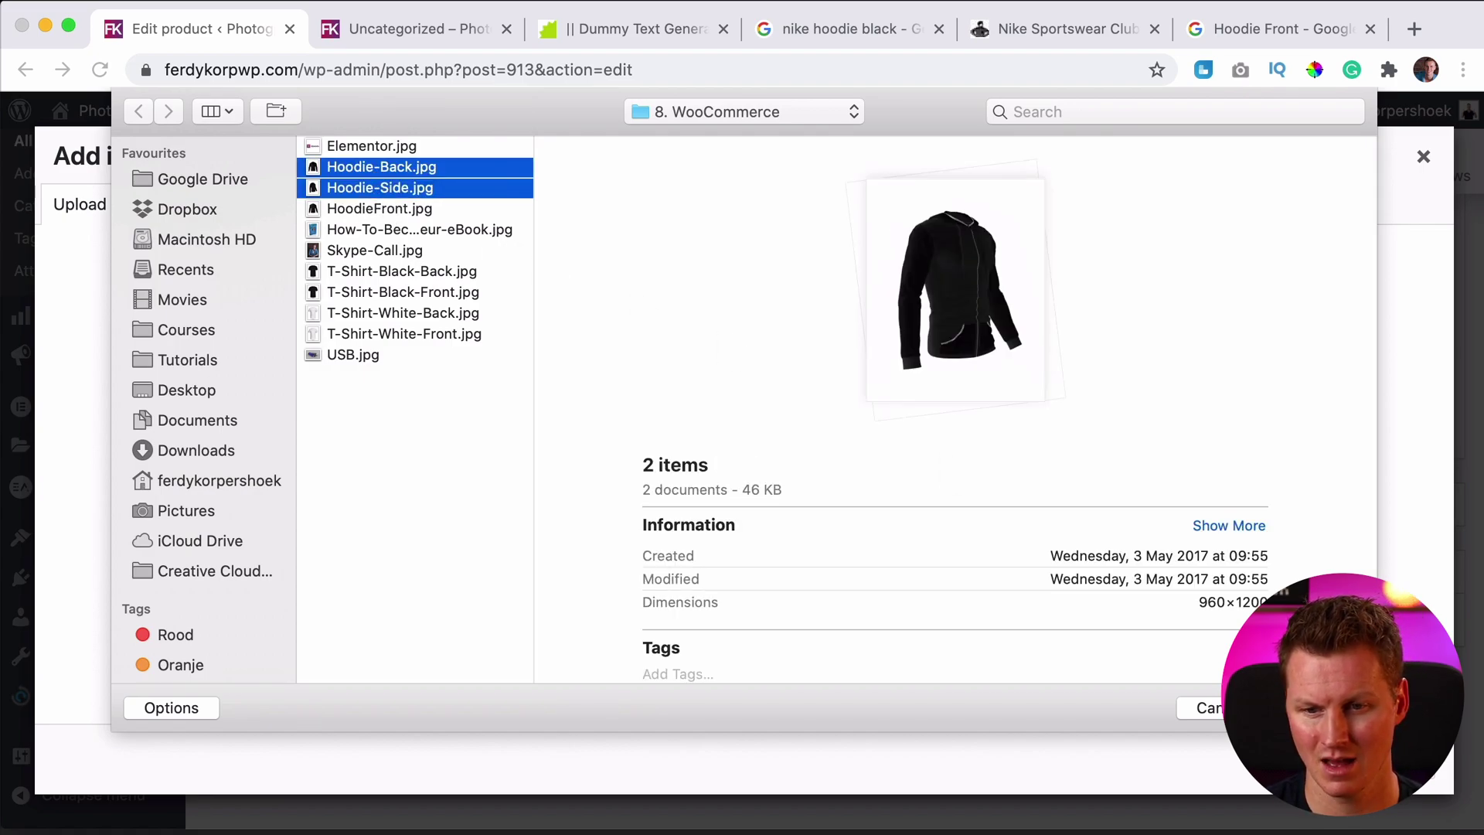
key(Return)
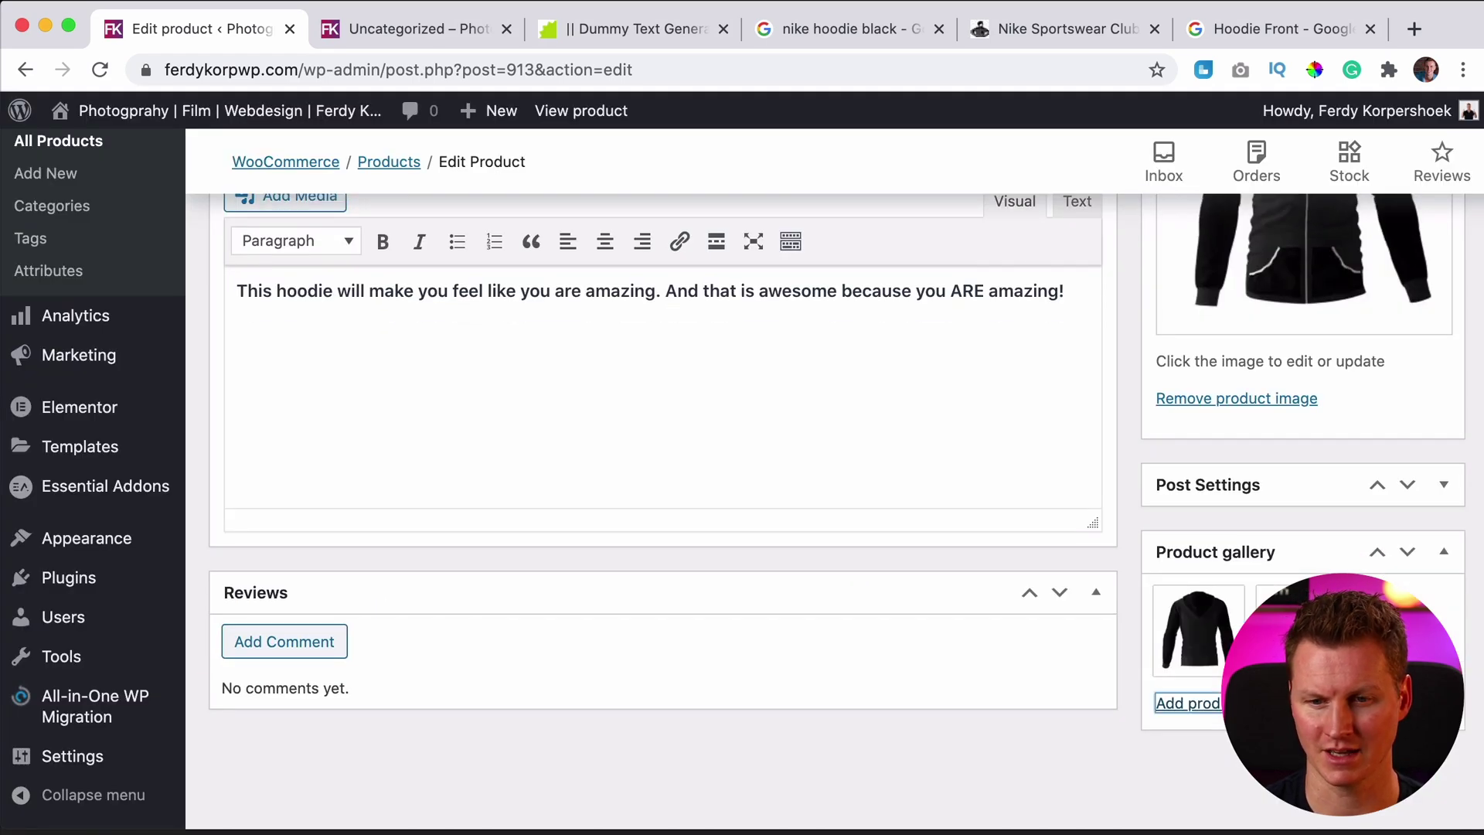
drag(1198, 630, 1187, 632)
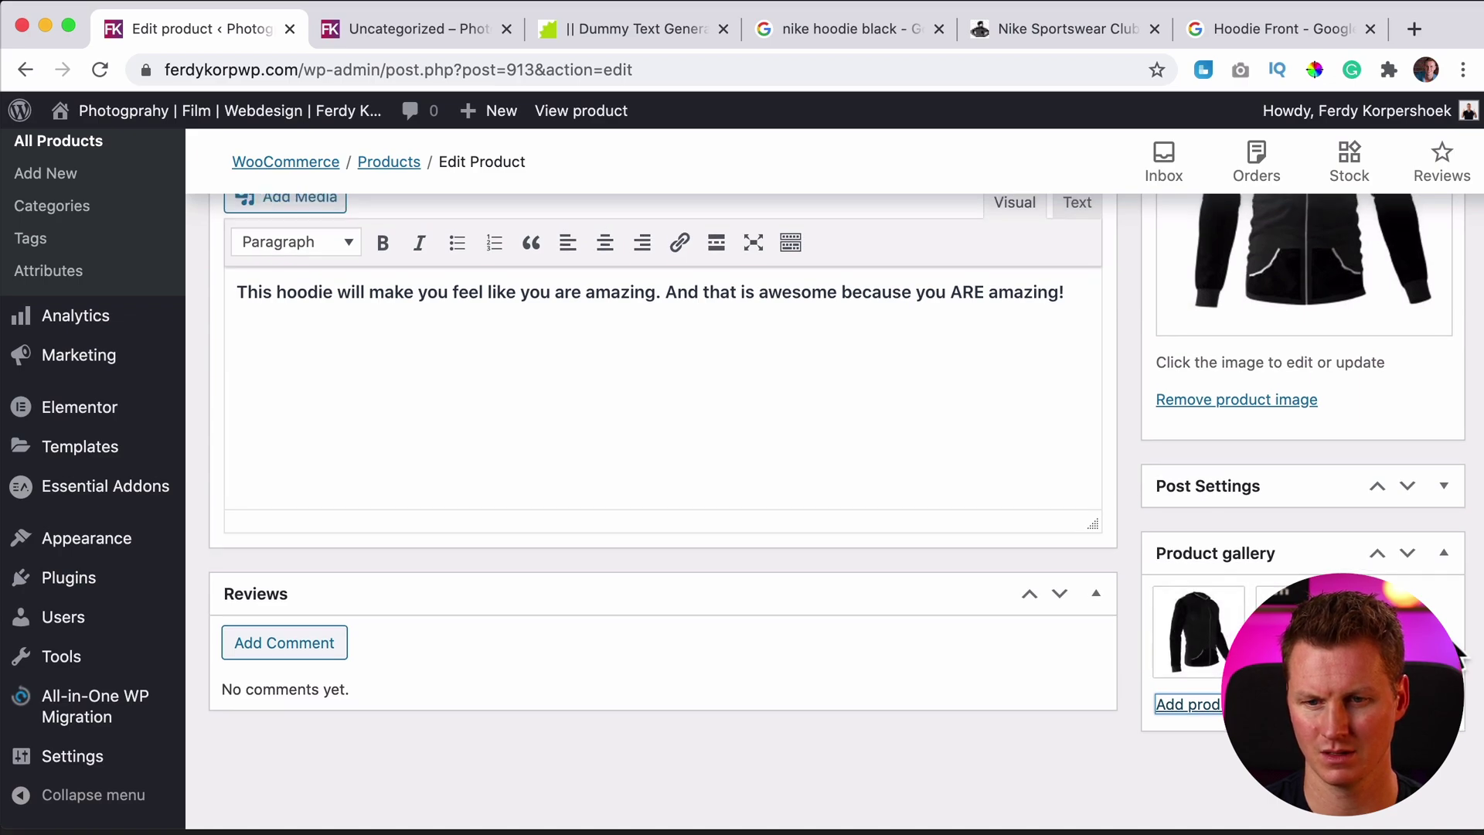
Go to the main shop page and view the hoodie's front photo full-screen, zoomed in.
scroll(1456, 646, up, 10)
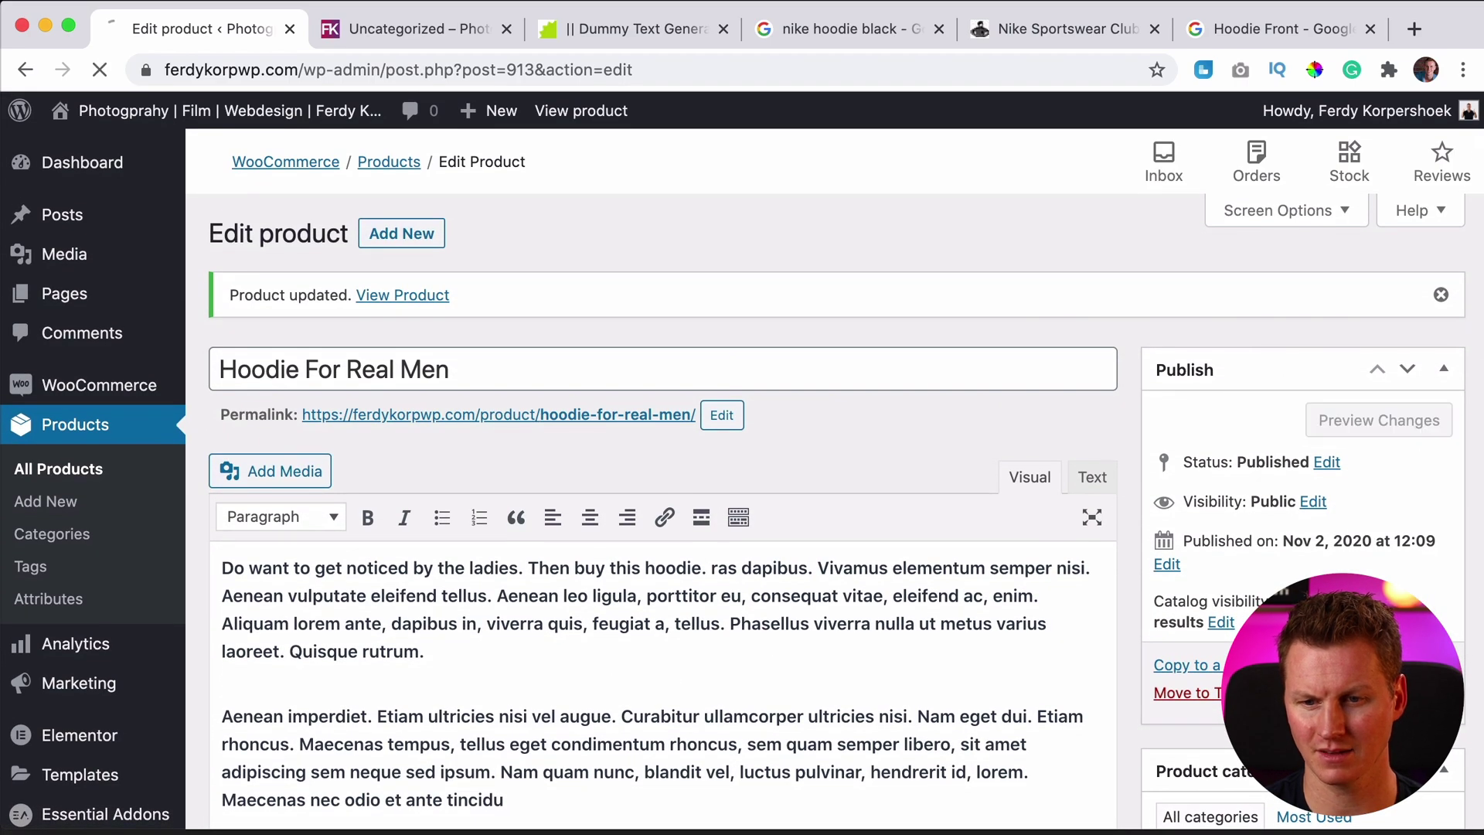
click(411, 28)
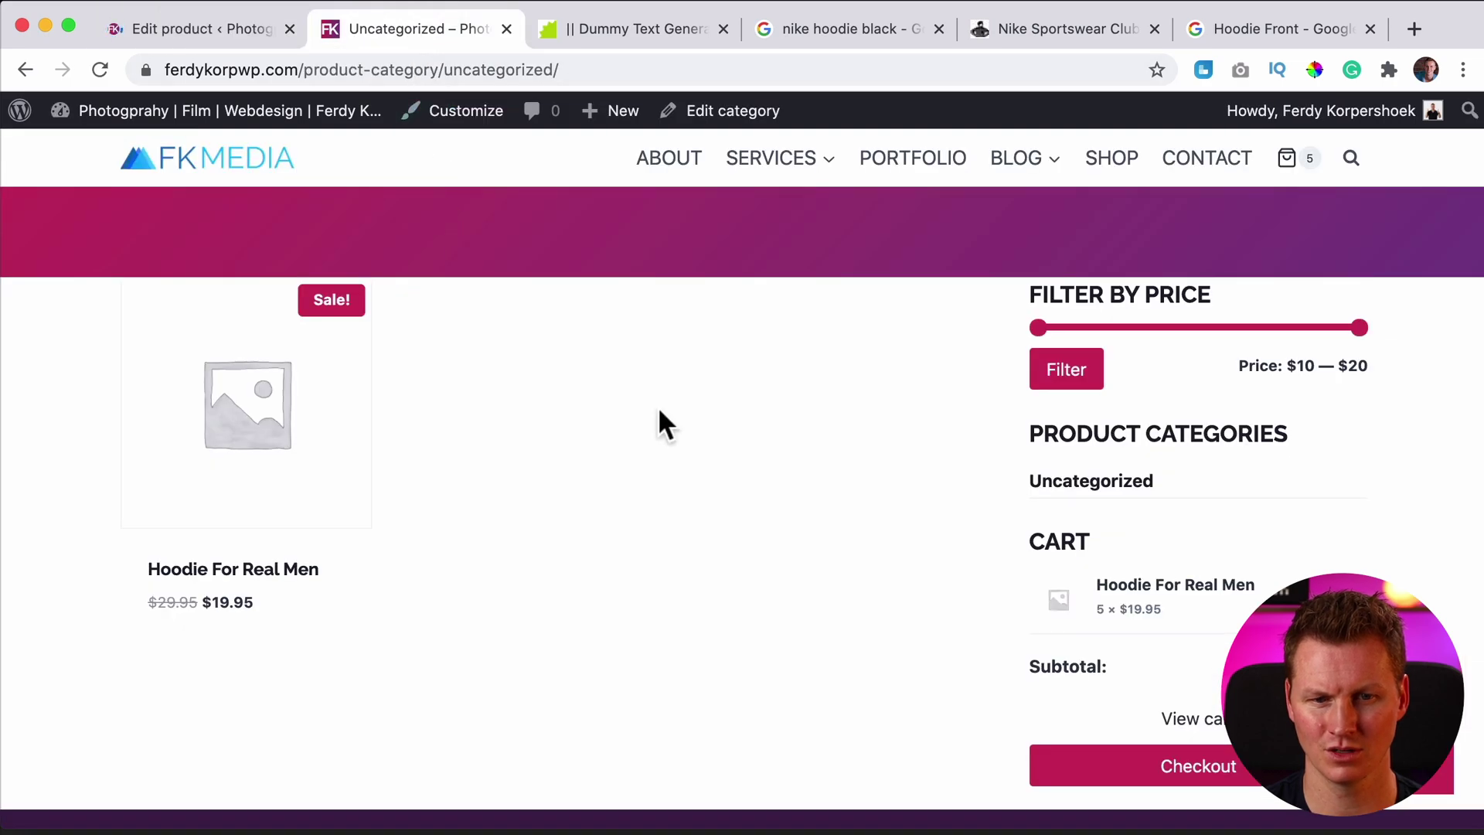
click(1107, 162)
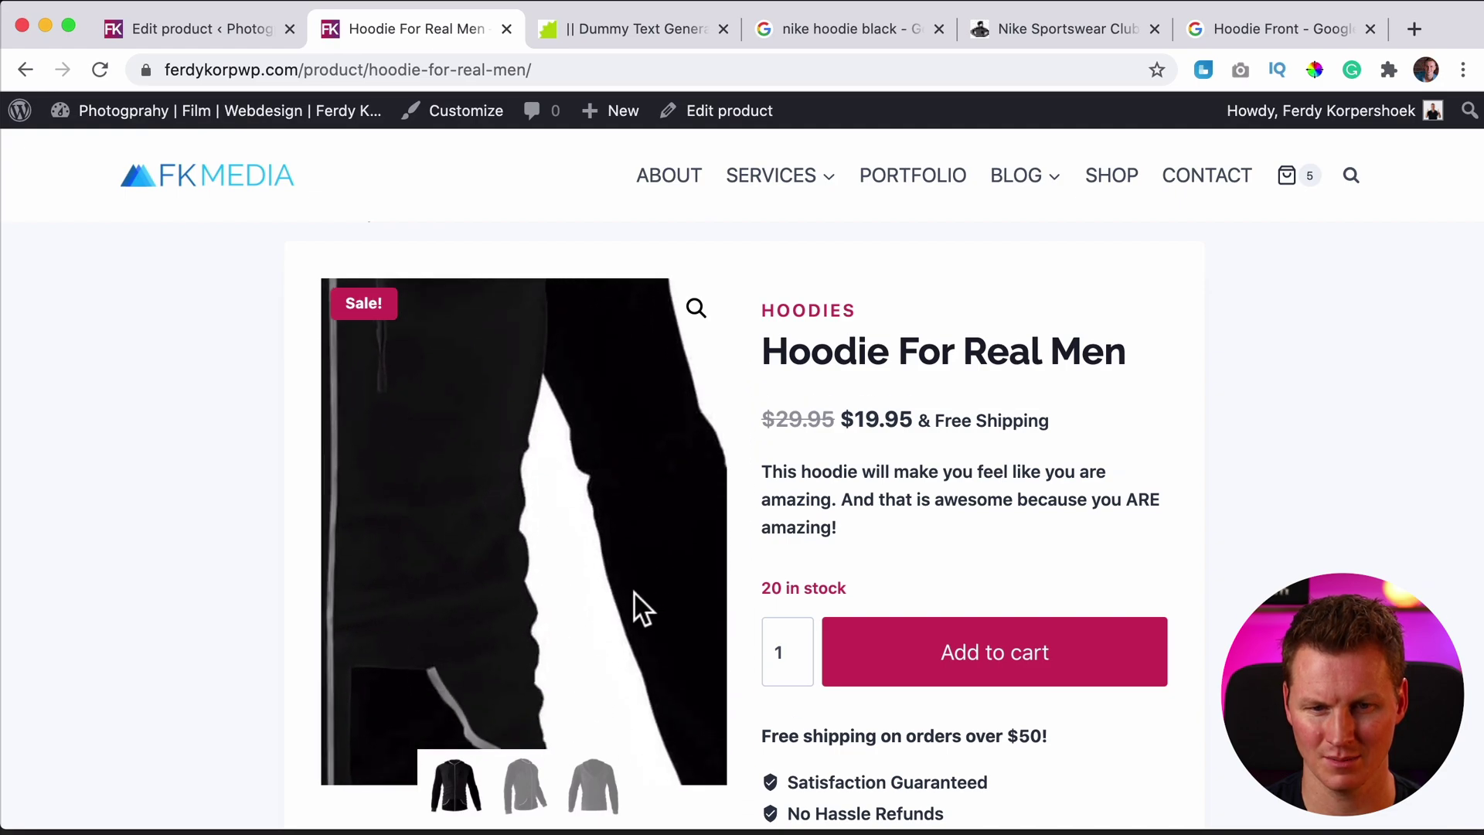
click(696, 309)
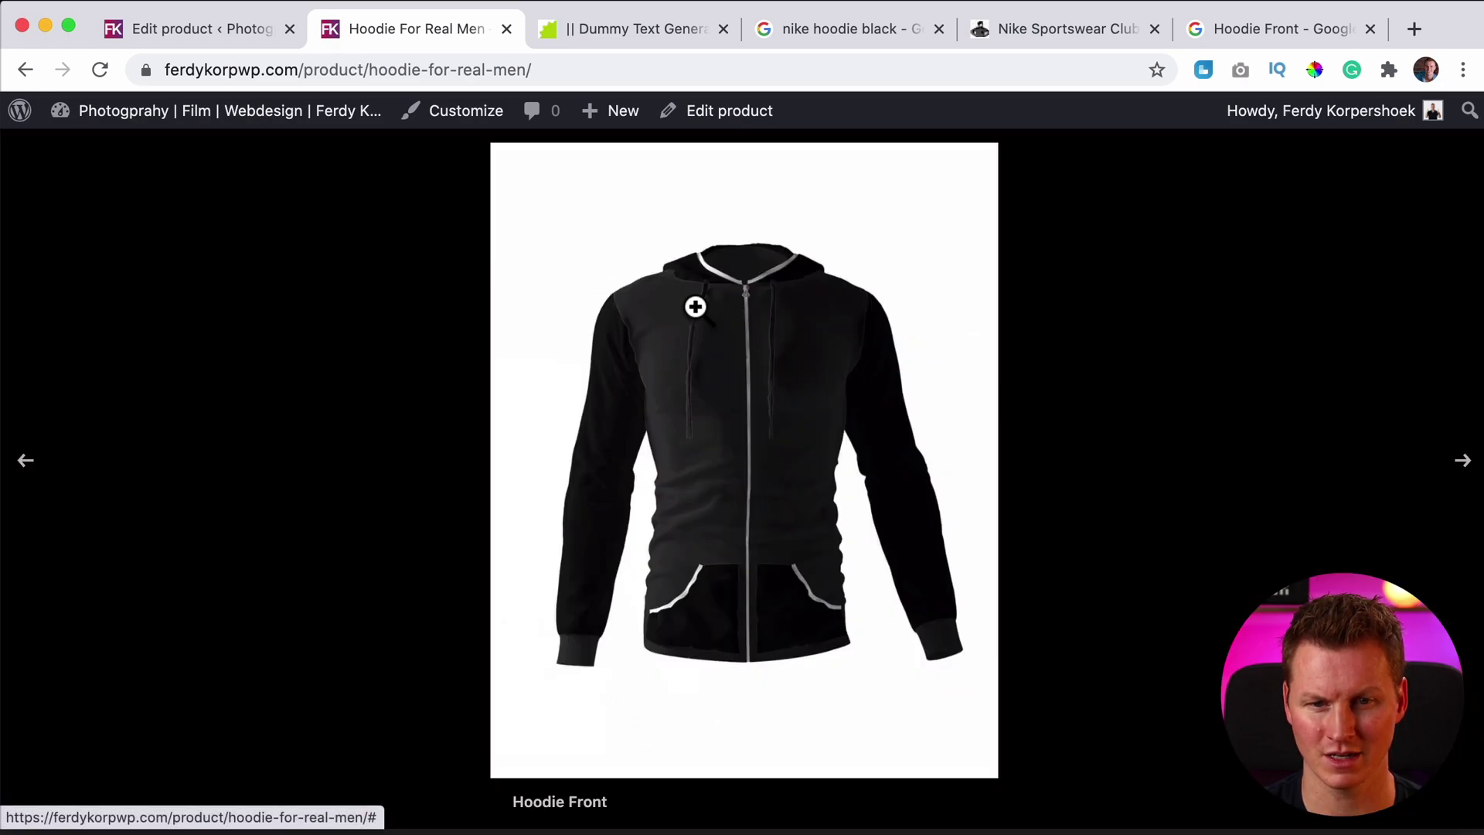
click(752, 389)
Step through the side and back photos in the lightbox, return to the front, then close it.
scroll(851, 334, up, 3)
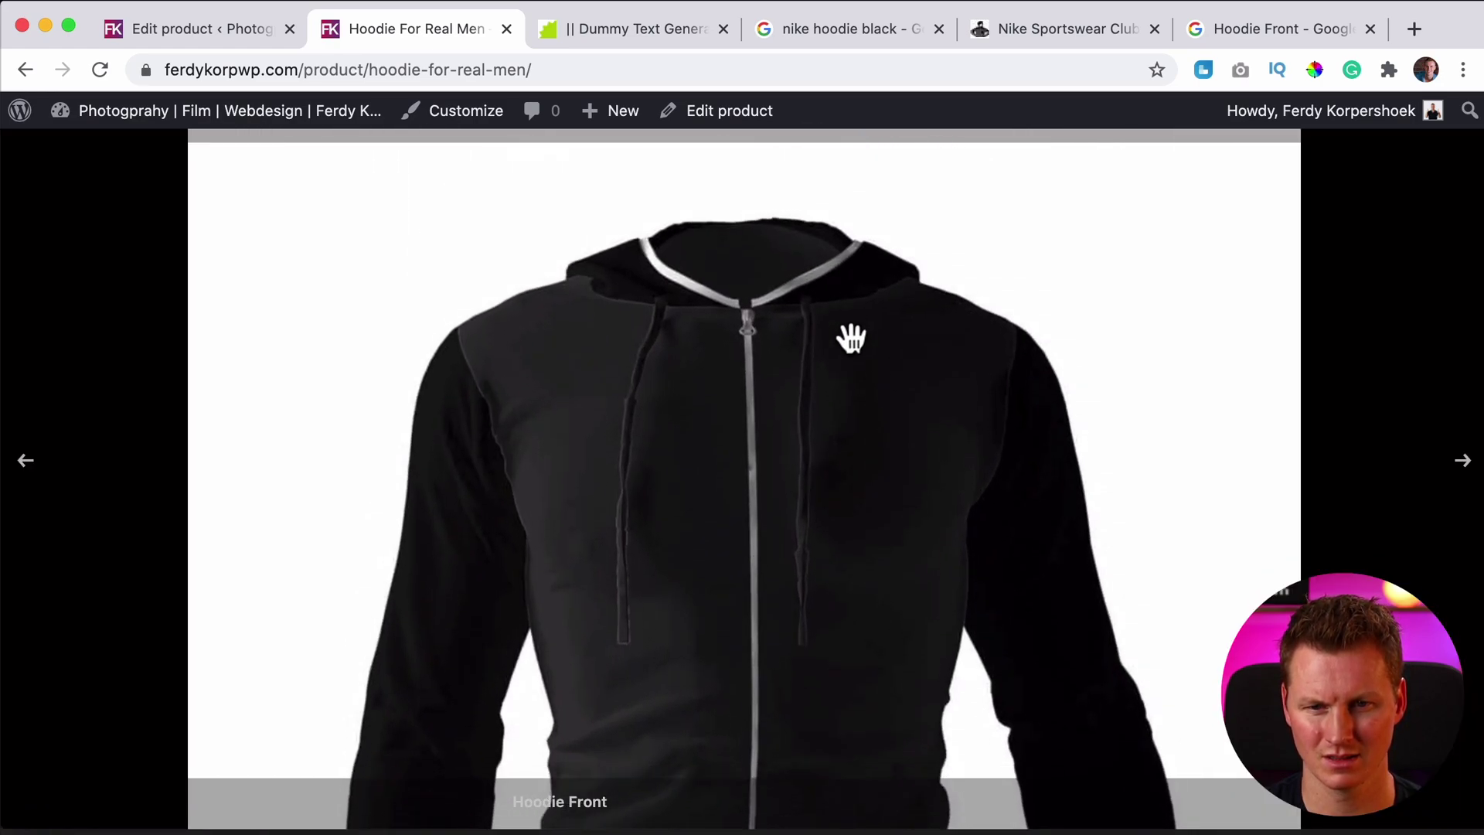
scroll(851, 337, down, 5)
scroll(850, 338, up, 3)
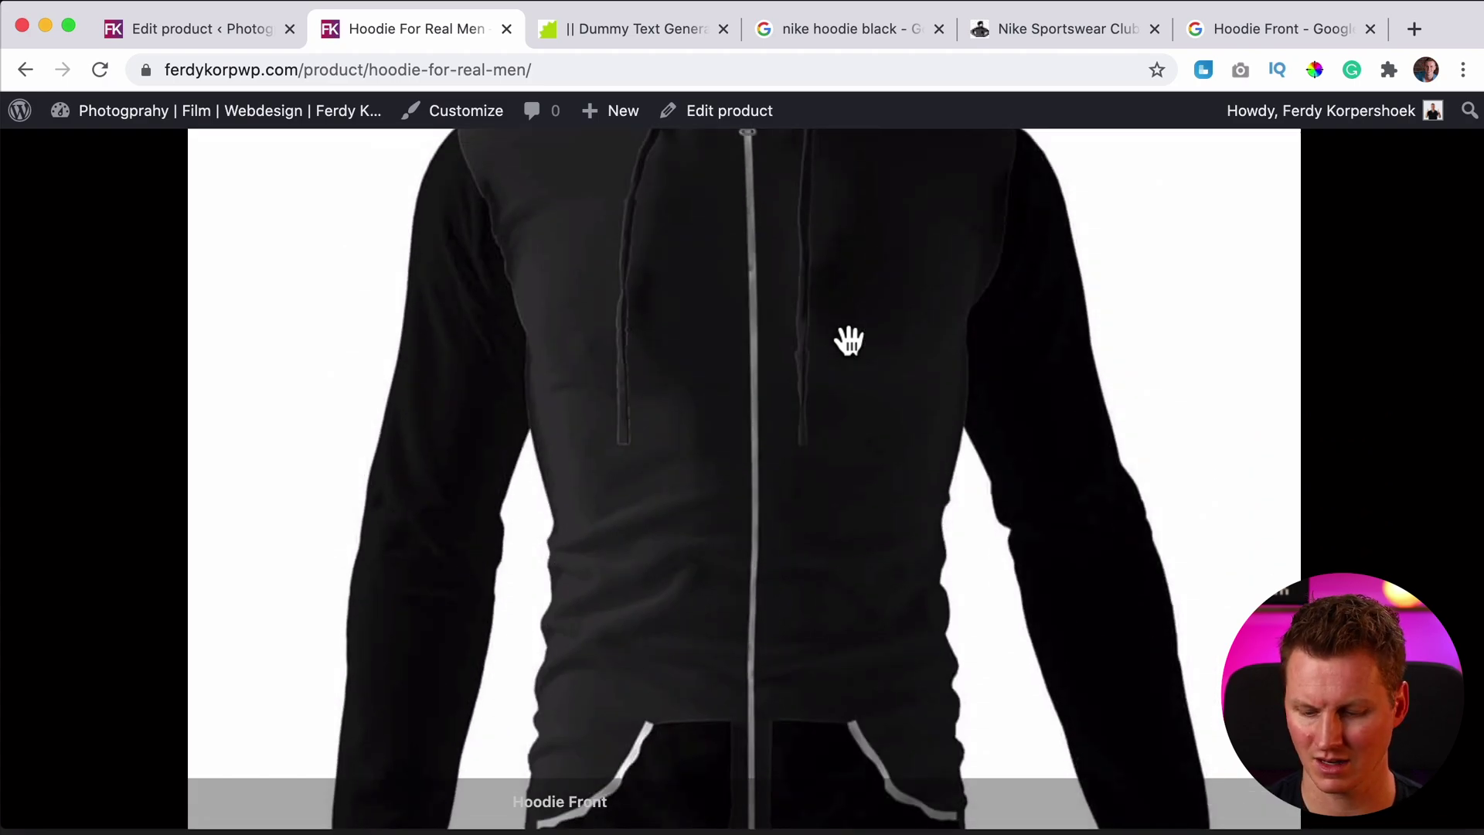
key(Right)
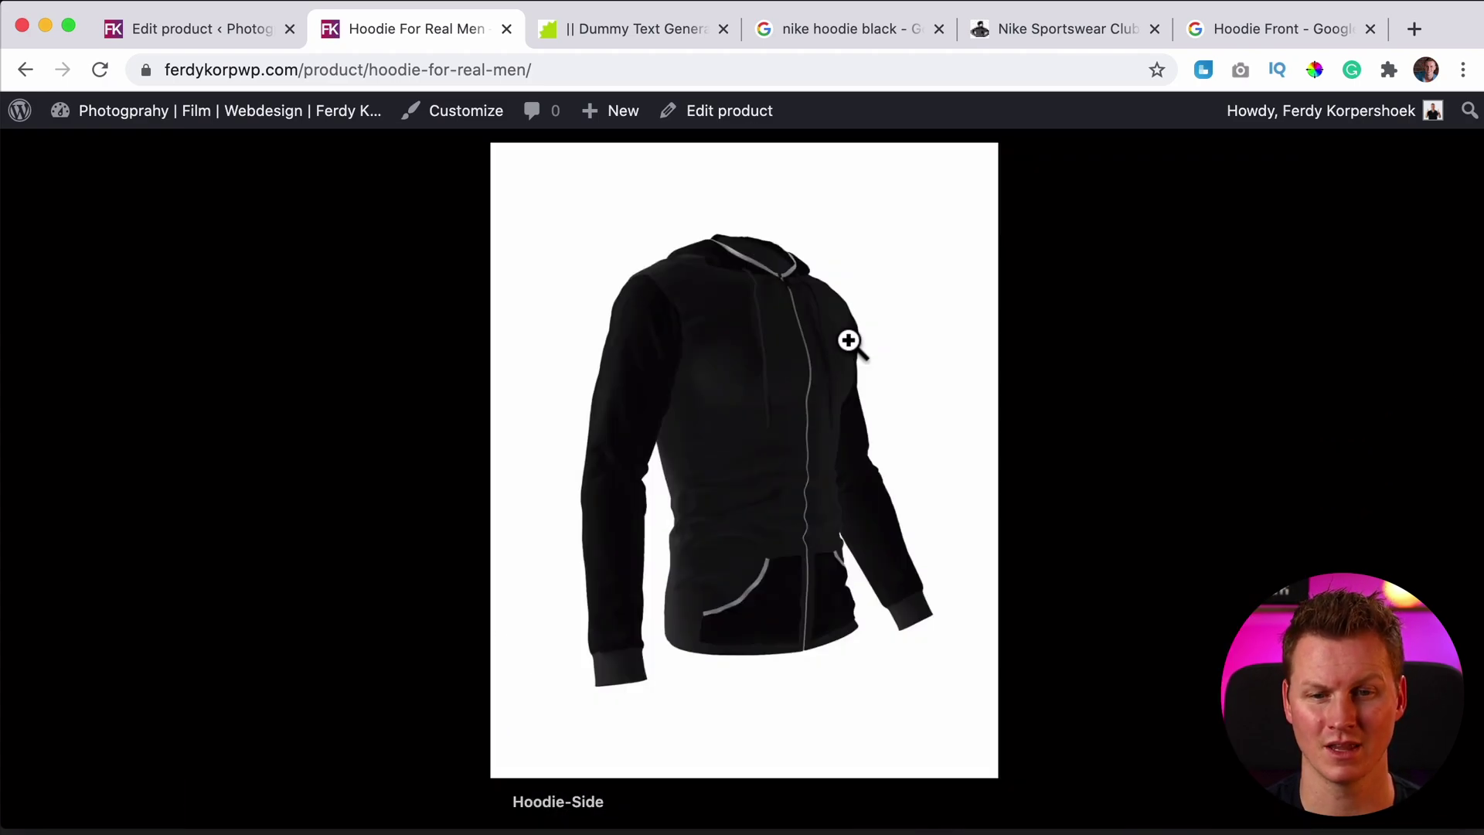
key(Right)
key(Left)
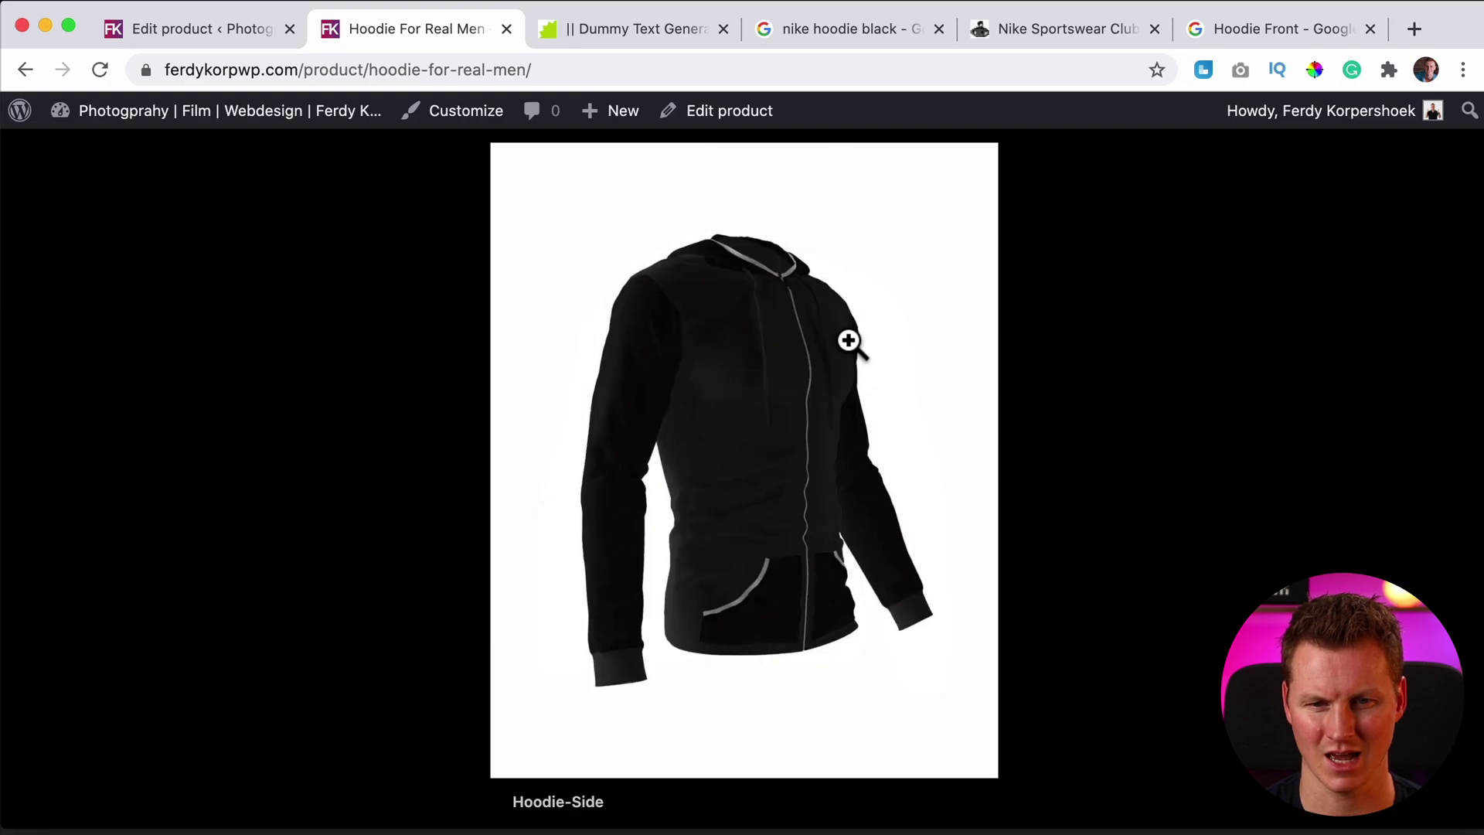
key(Left)
key(Escape)
Show the side and back views as the main photo, then highlight the short description.
scroll(471, 662, down, 2)
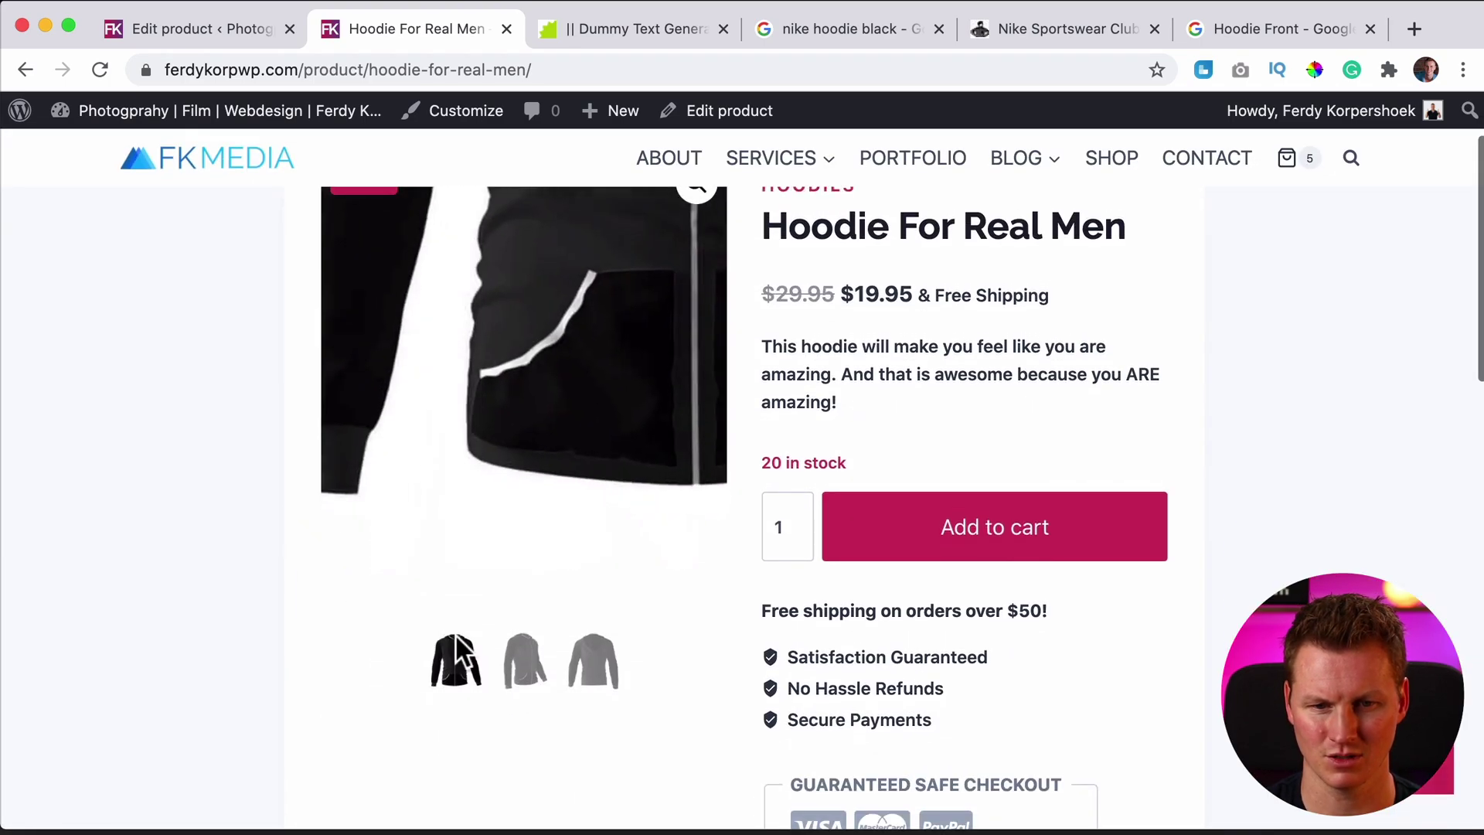
click(528, 665)
click(589, 671)
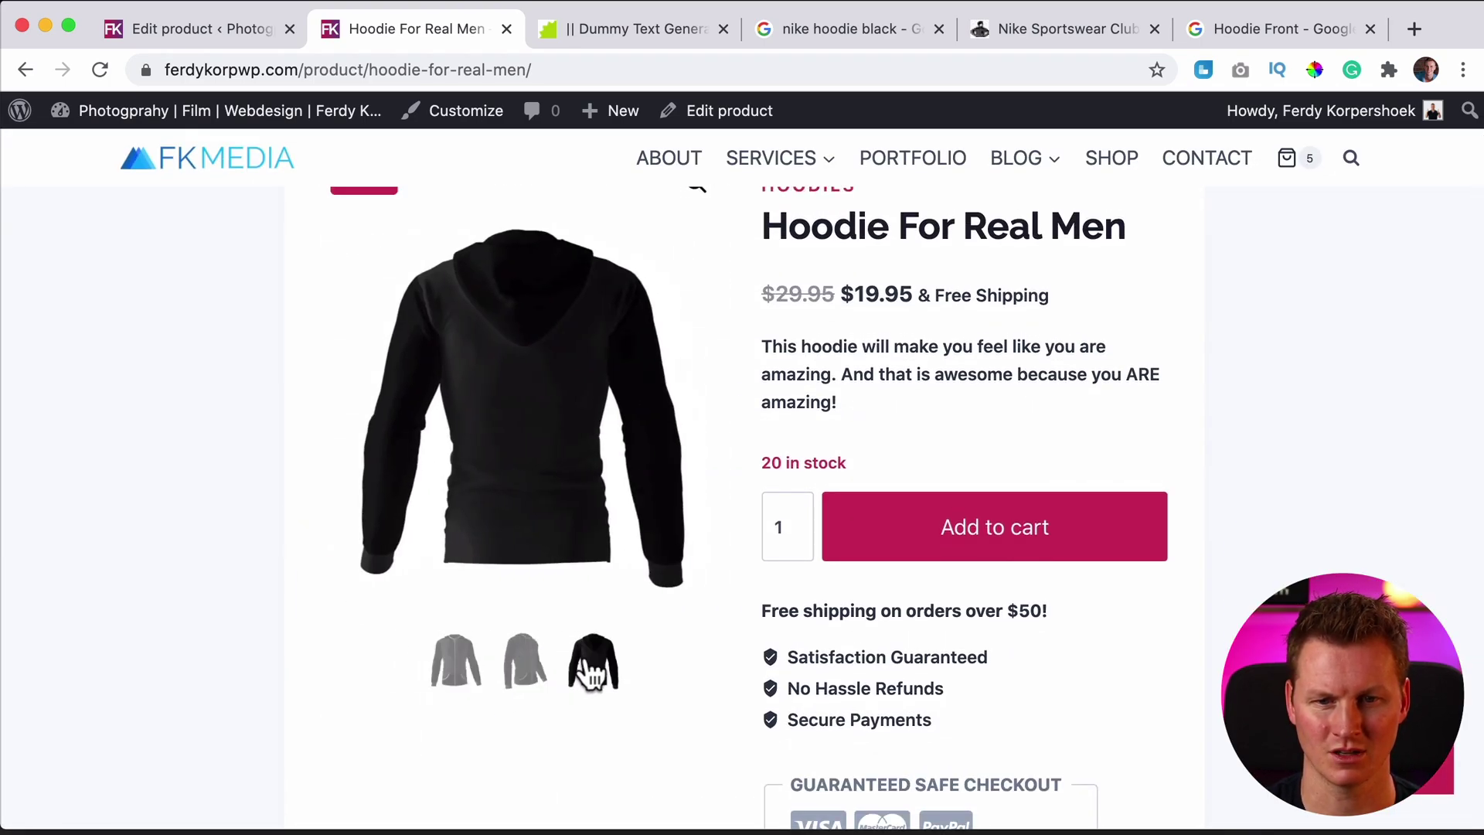
scroll(837, 420, up, 2)
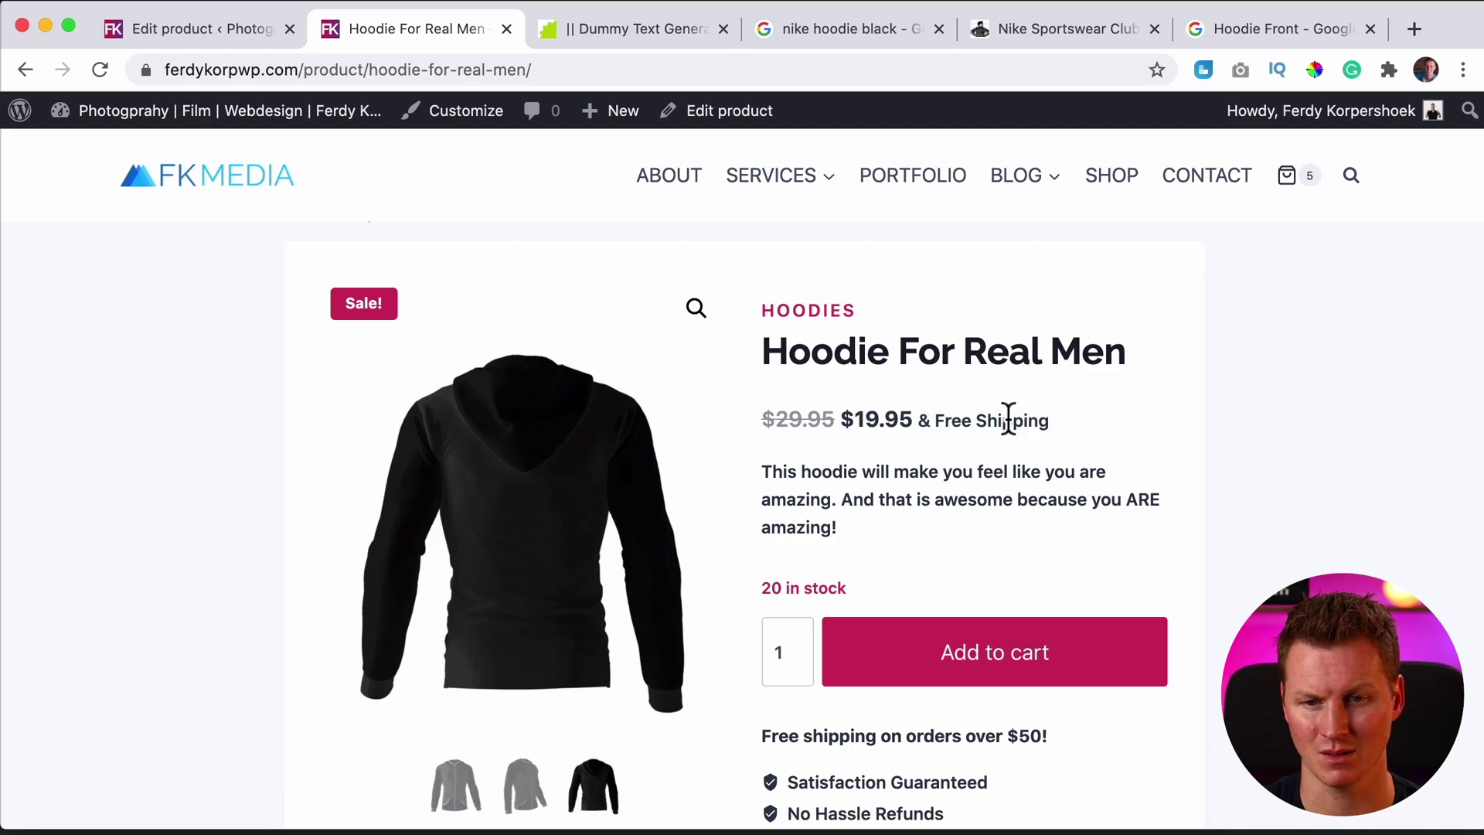
drag(773, 469, 895, 528)
click(898, 528)
click(231, 30)
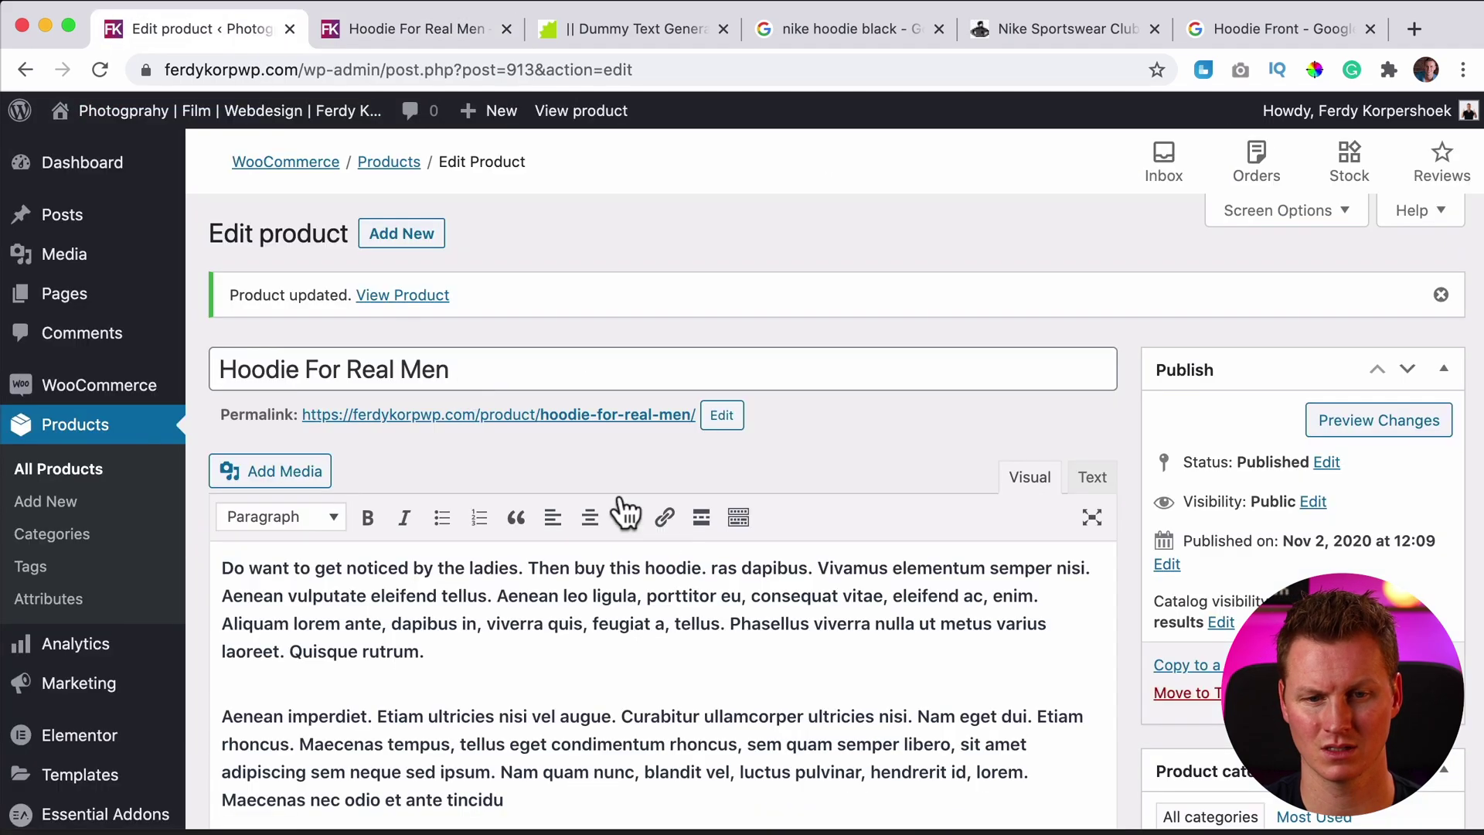
scroll(648, 504, down, 20)
scroll(572, 378, up, 10)
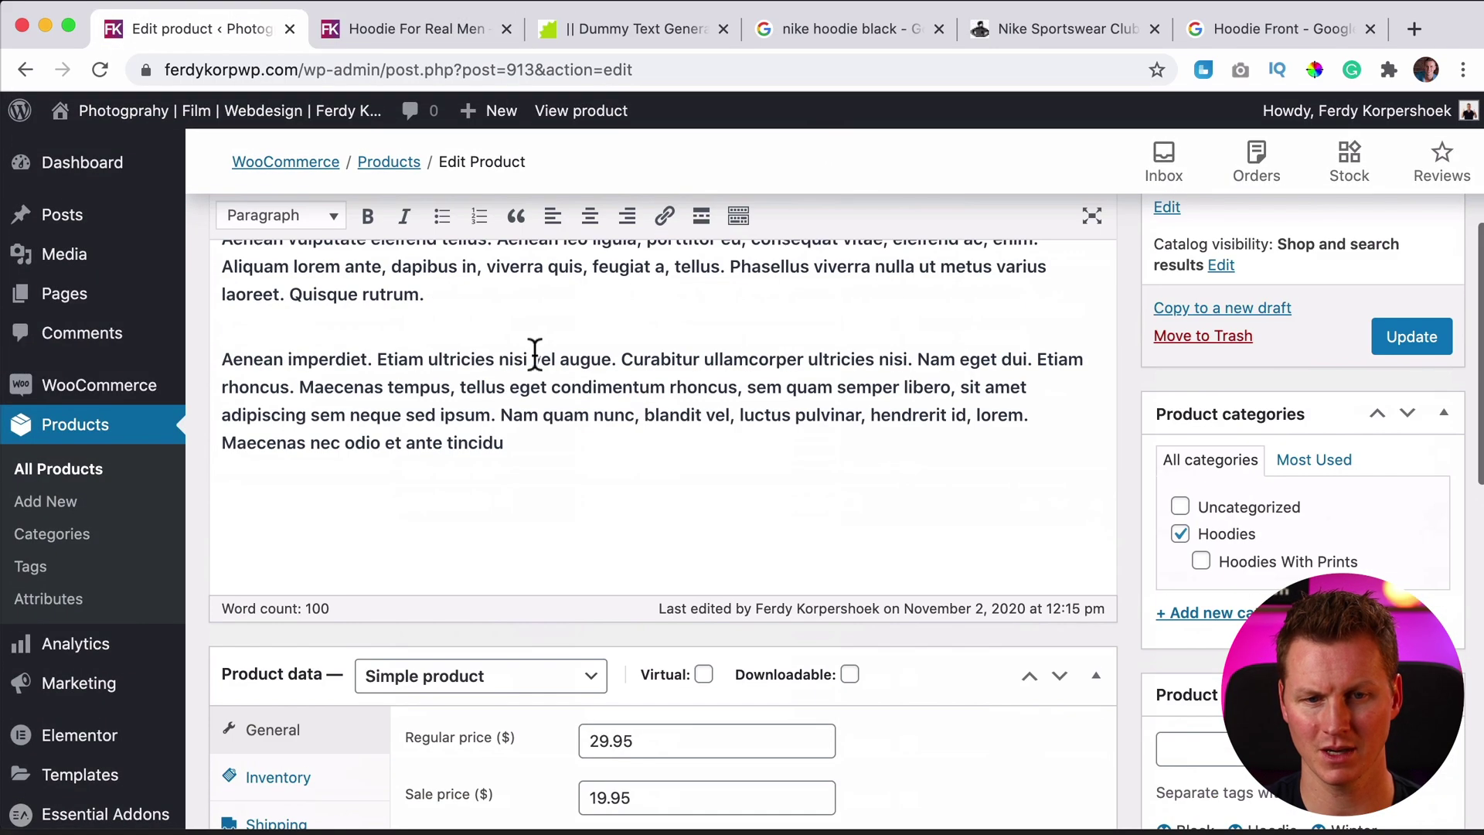
click(357, 23)
scroll(845, 368, down, 10)
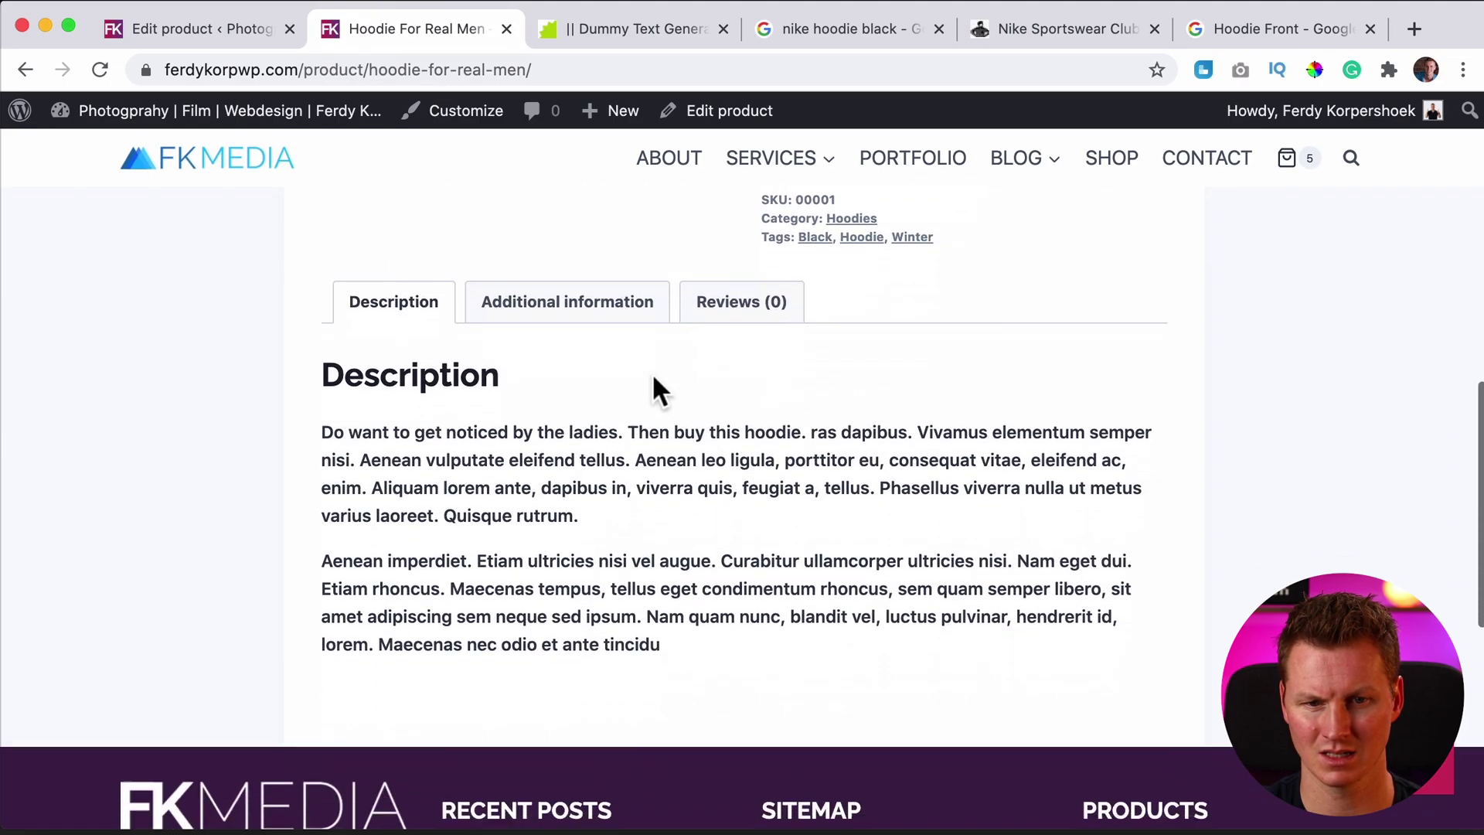
drag(373, 352, 703, 464)
click(688, 445)
scroll(657, 402, up, 2)
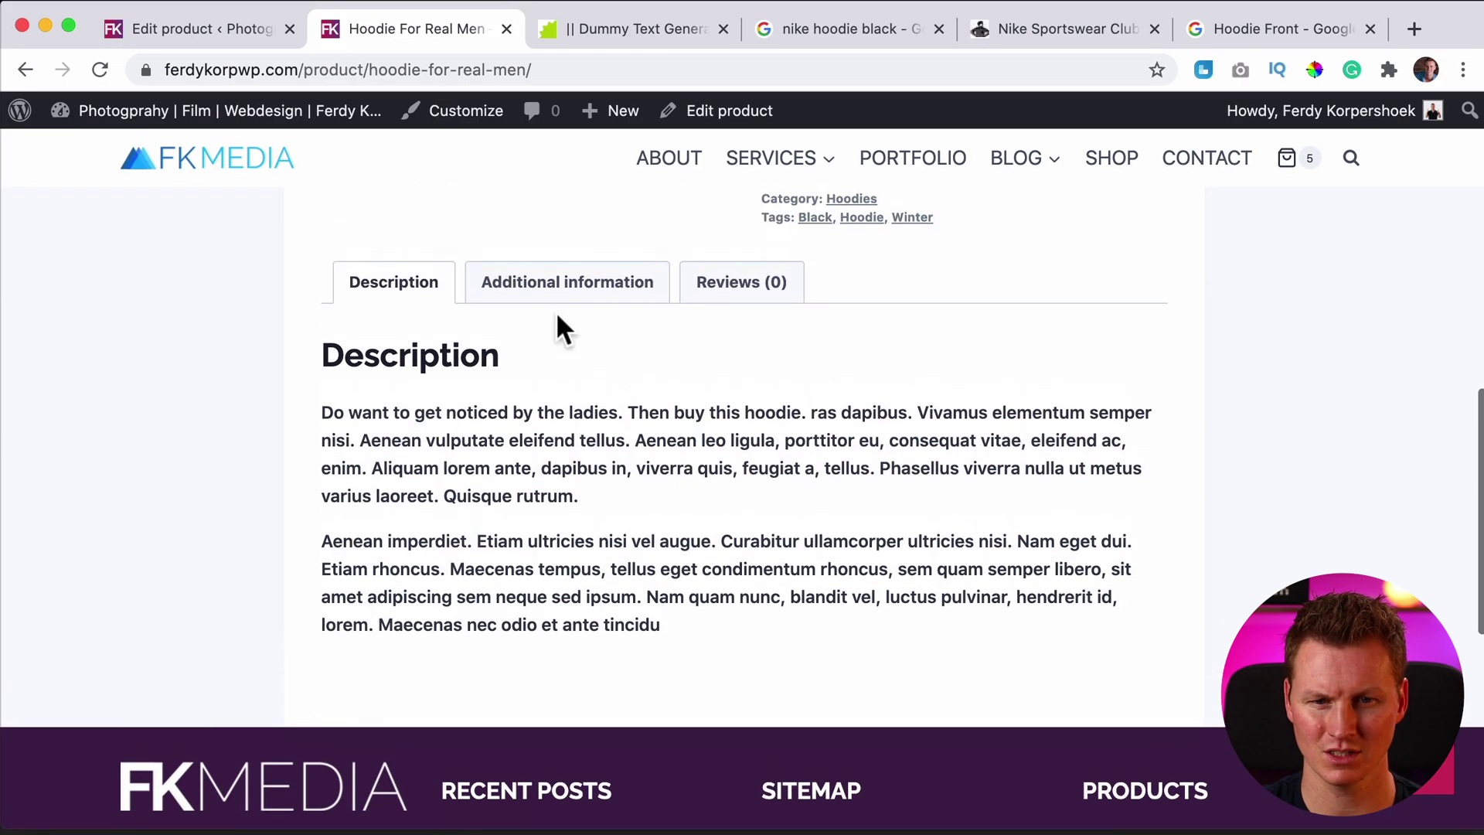
click(557, 307)
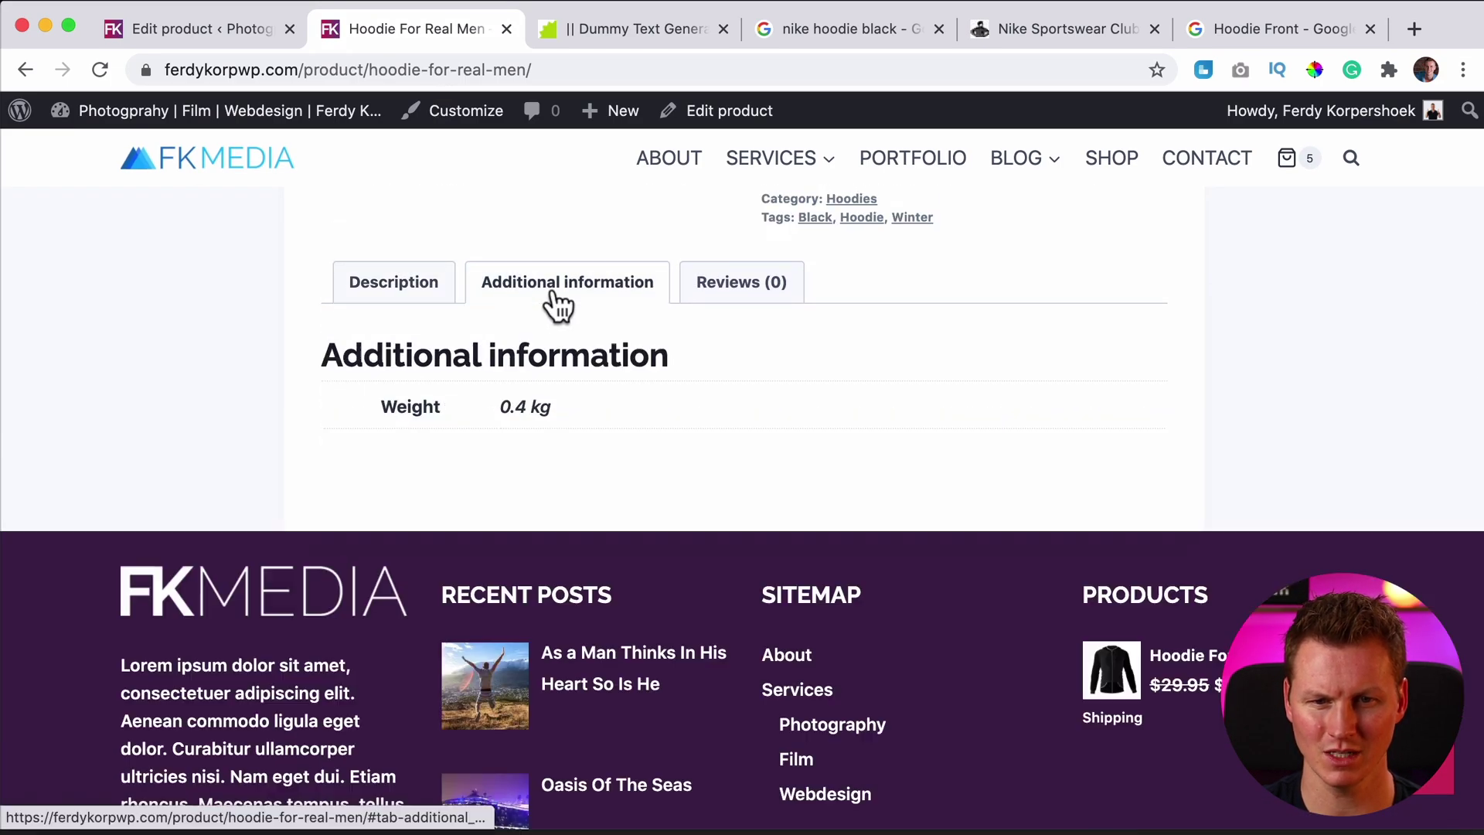
click(743, 306)
scroll(901, 464, up, 8)
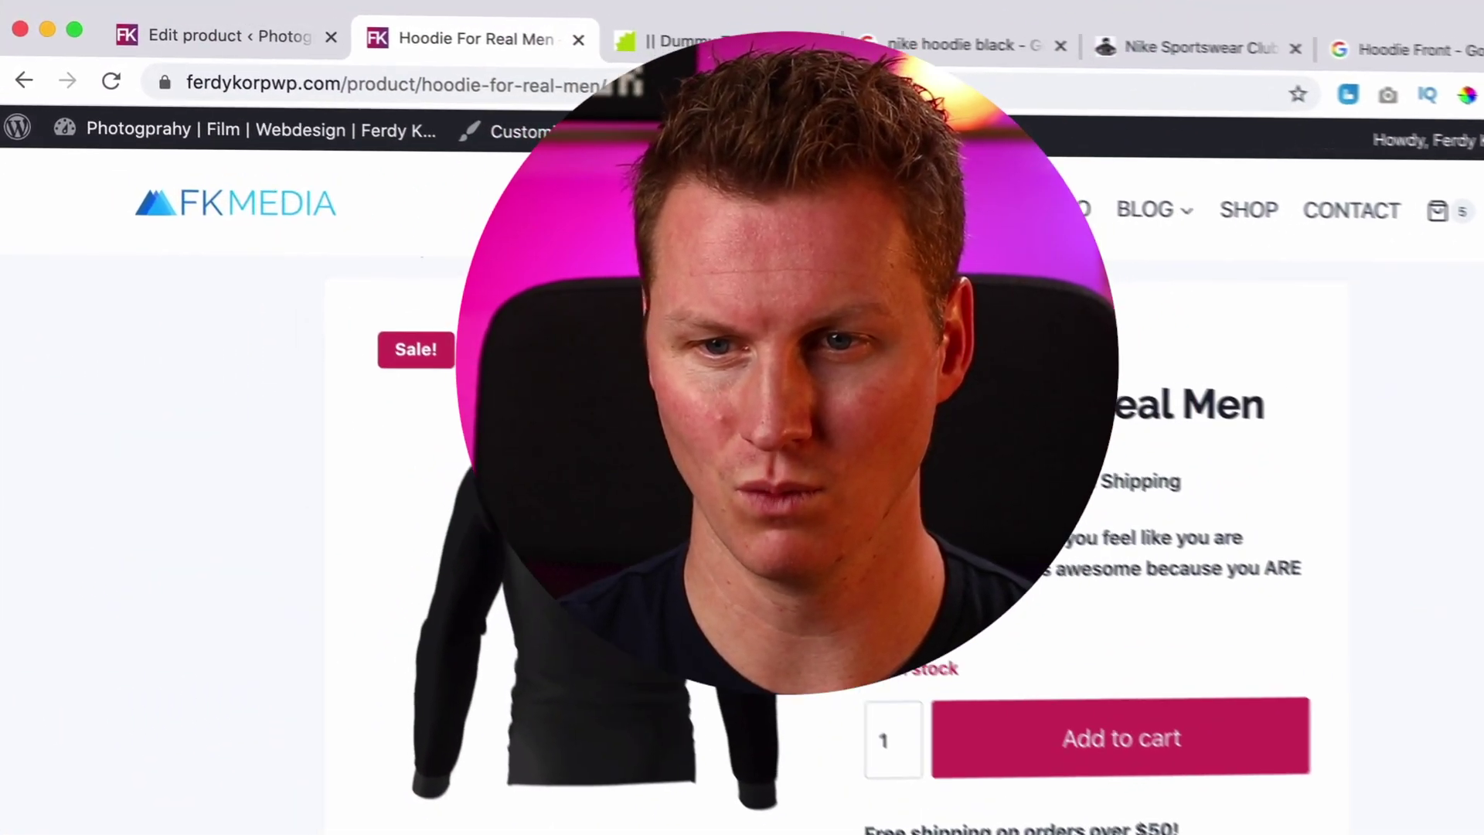
In a new tab, load ferdykorp.com and go to its WooCommerce Tutorial page.
key(super+t)
text(ferdykorp.com)
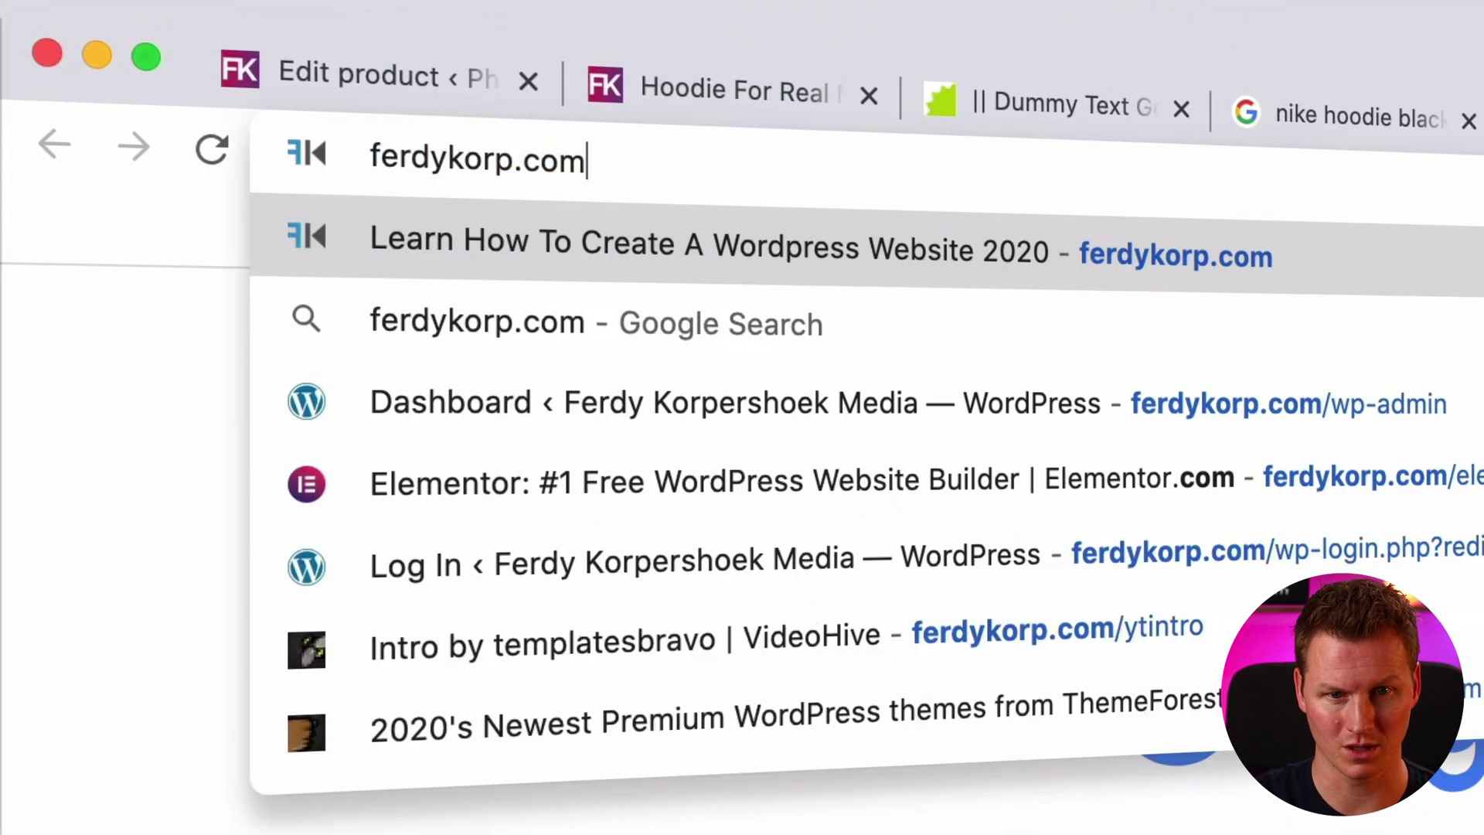
key(Return)
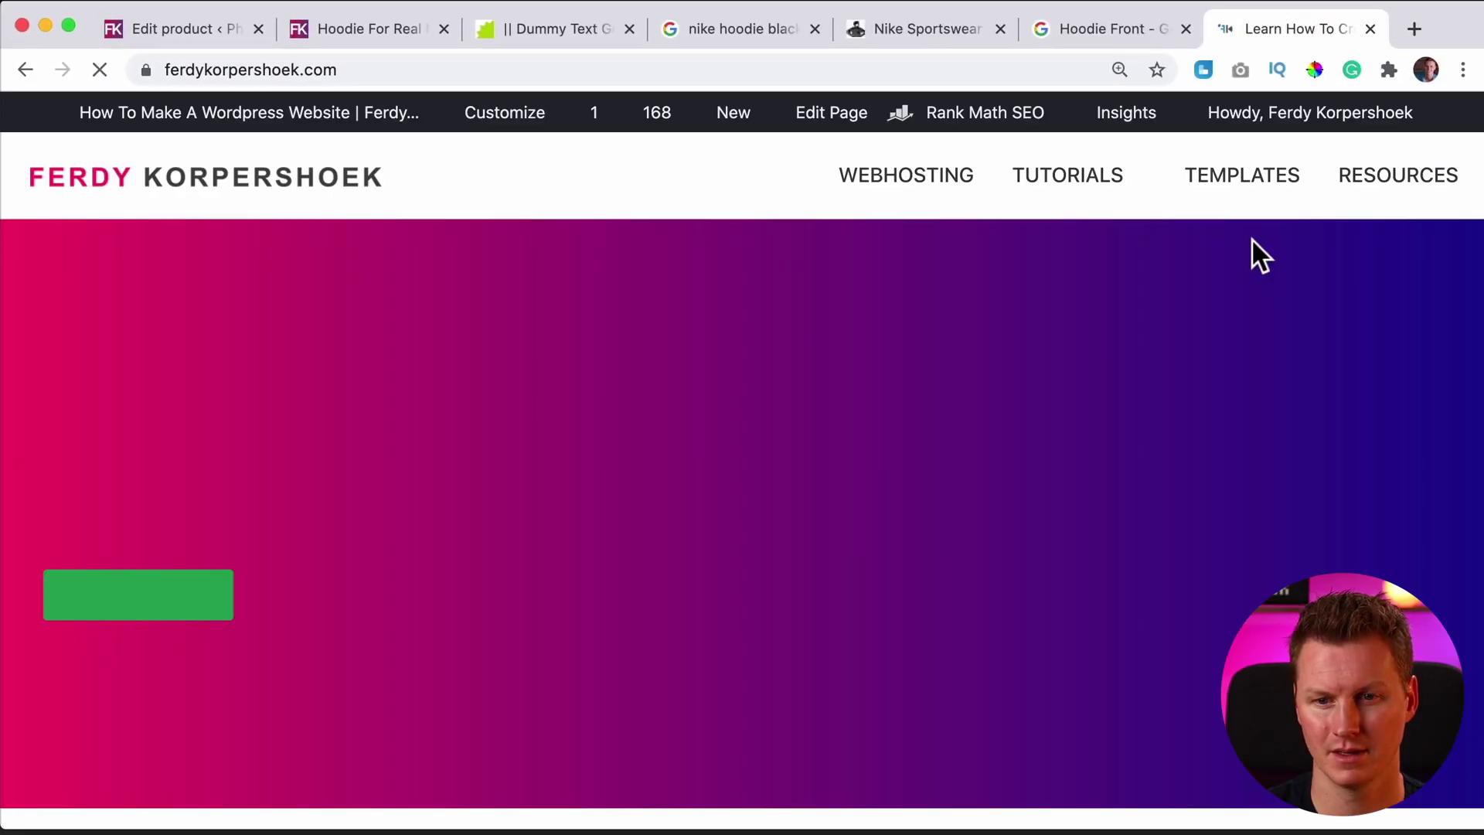
mouse_move(1030, 205)
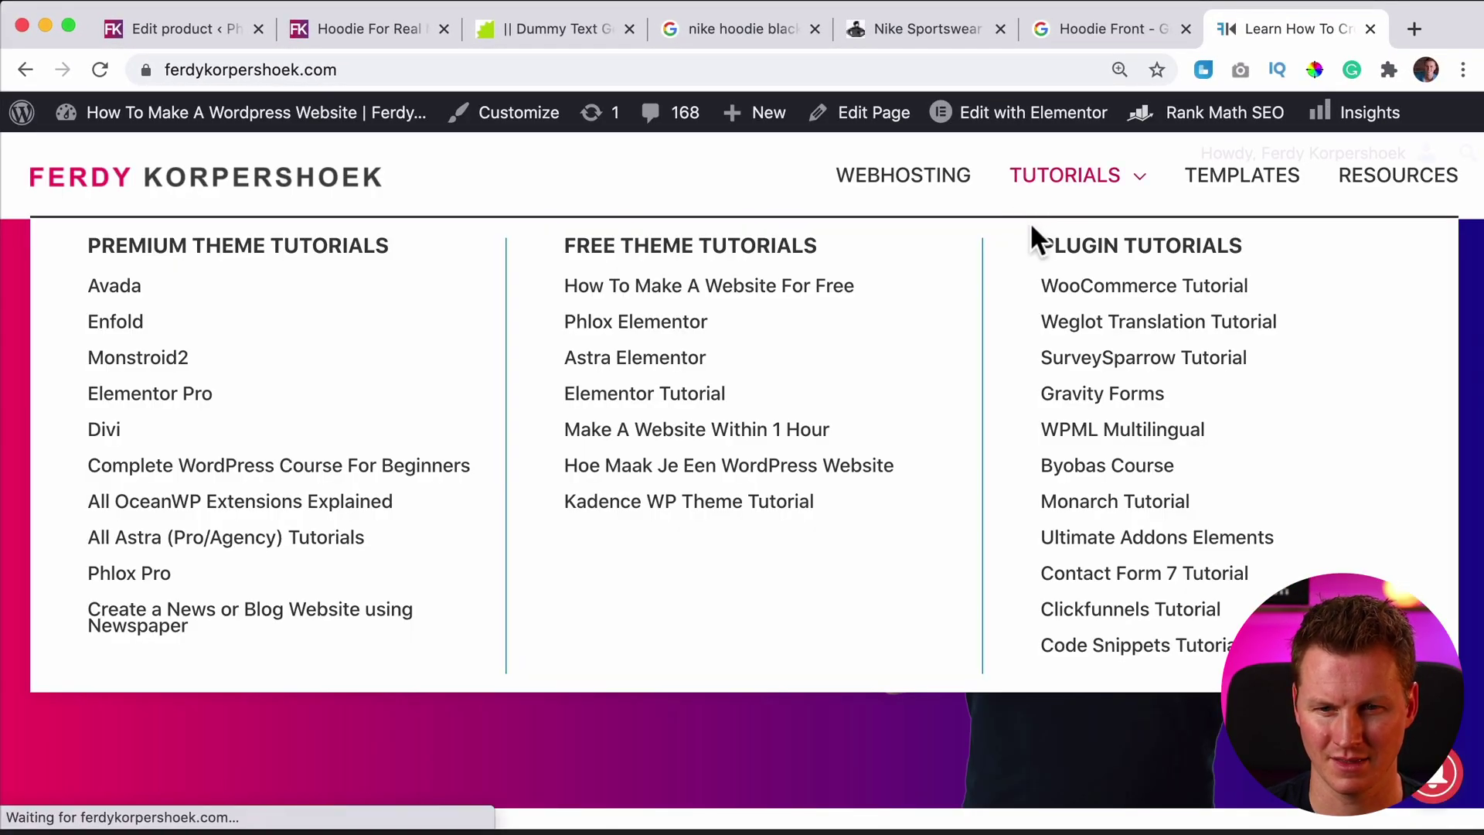
click(1148, 308)
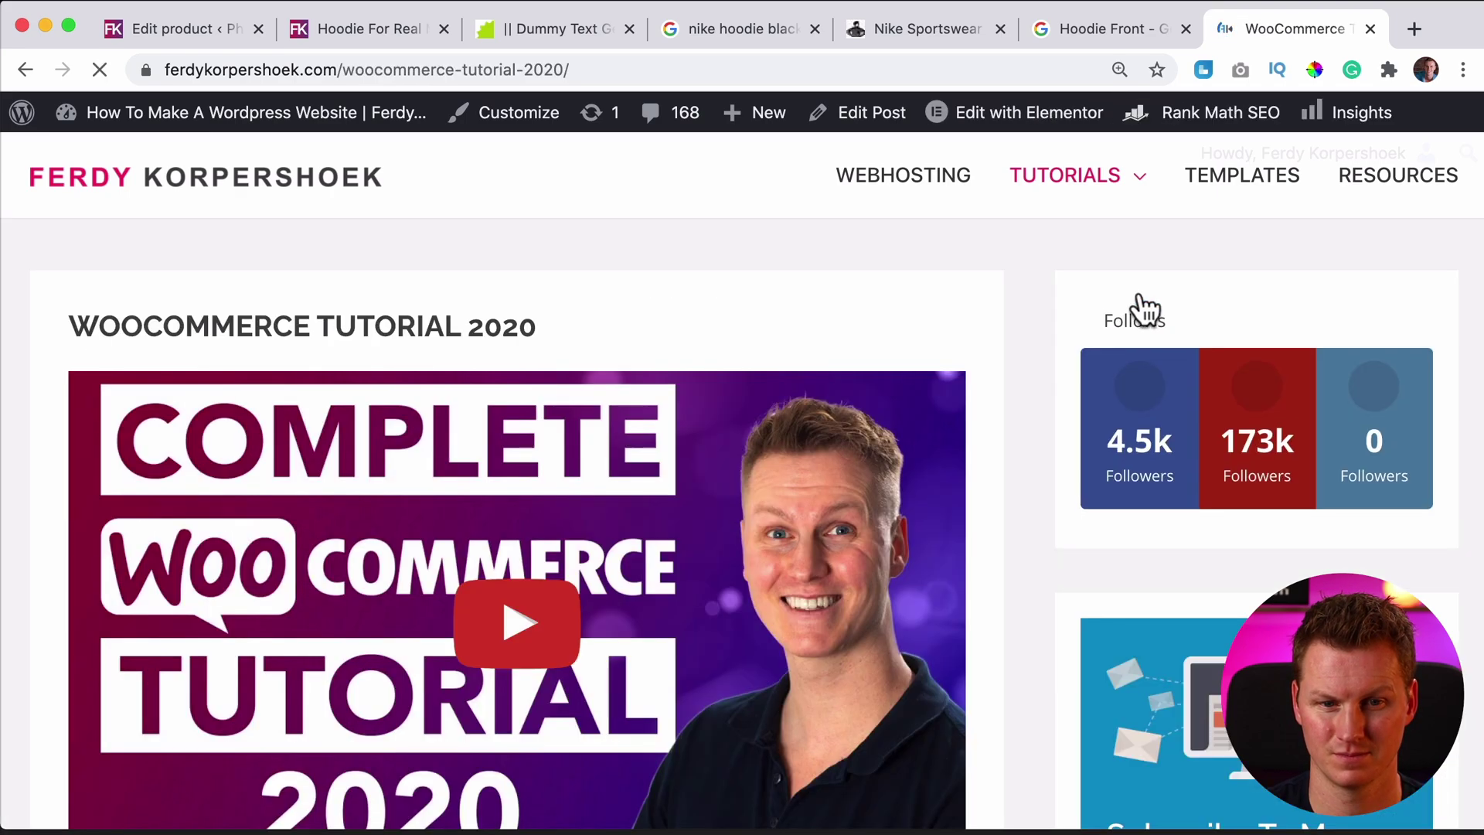
Play the embedded tutorial video and pause it at the 31:02 mark.
scroll(622, 334, down, 2)
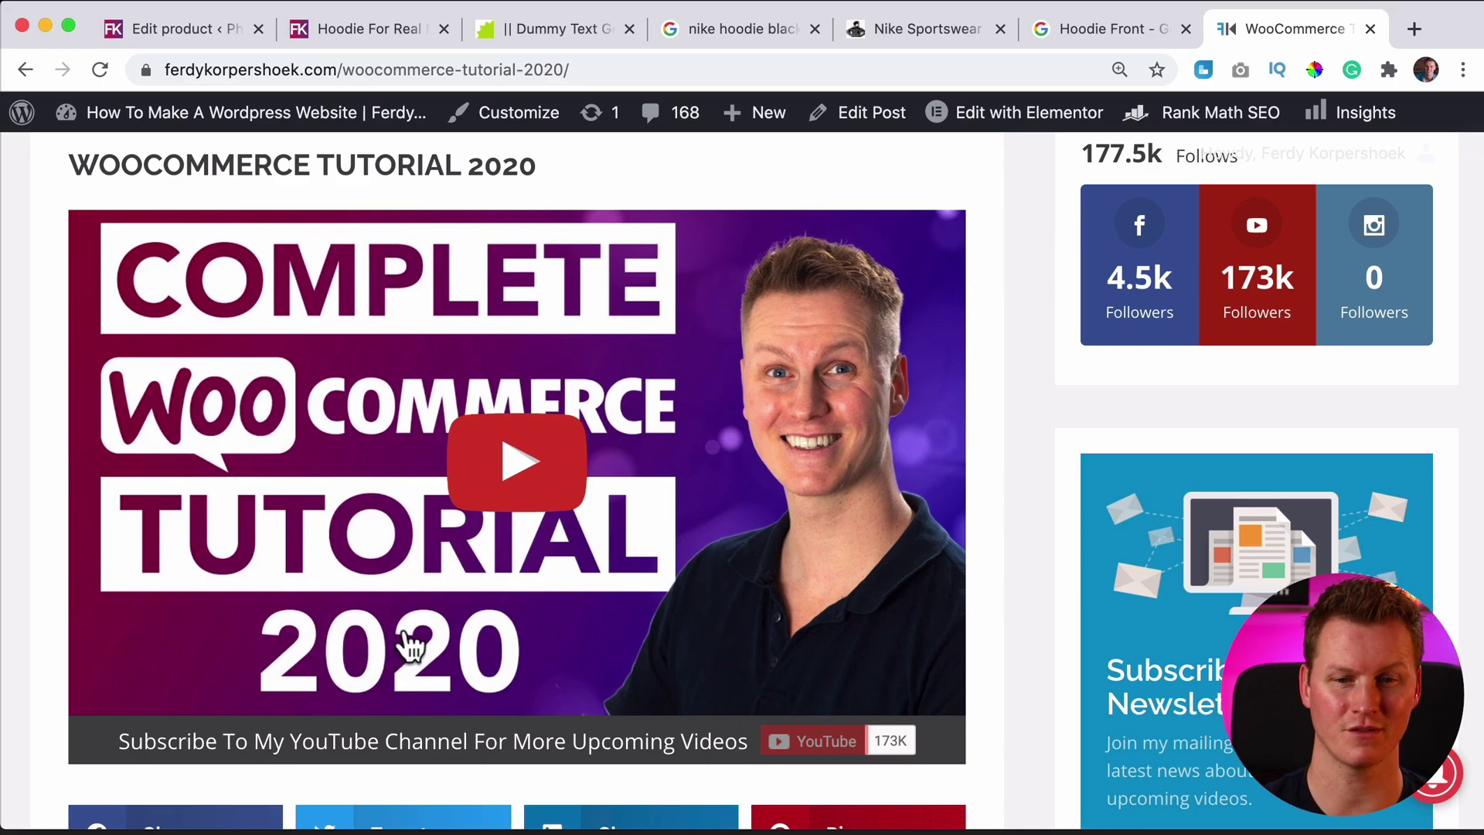
scroll(418, 646, down, 2)
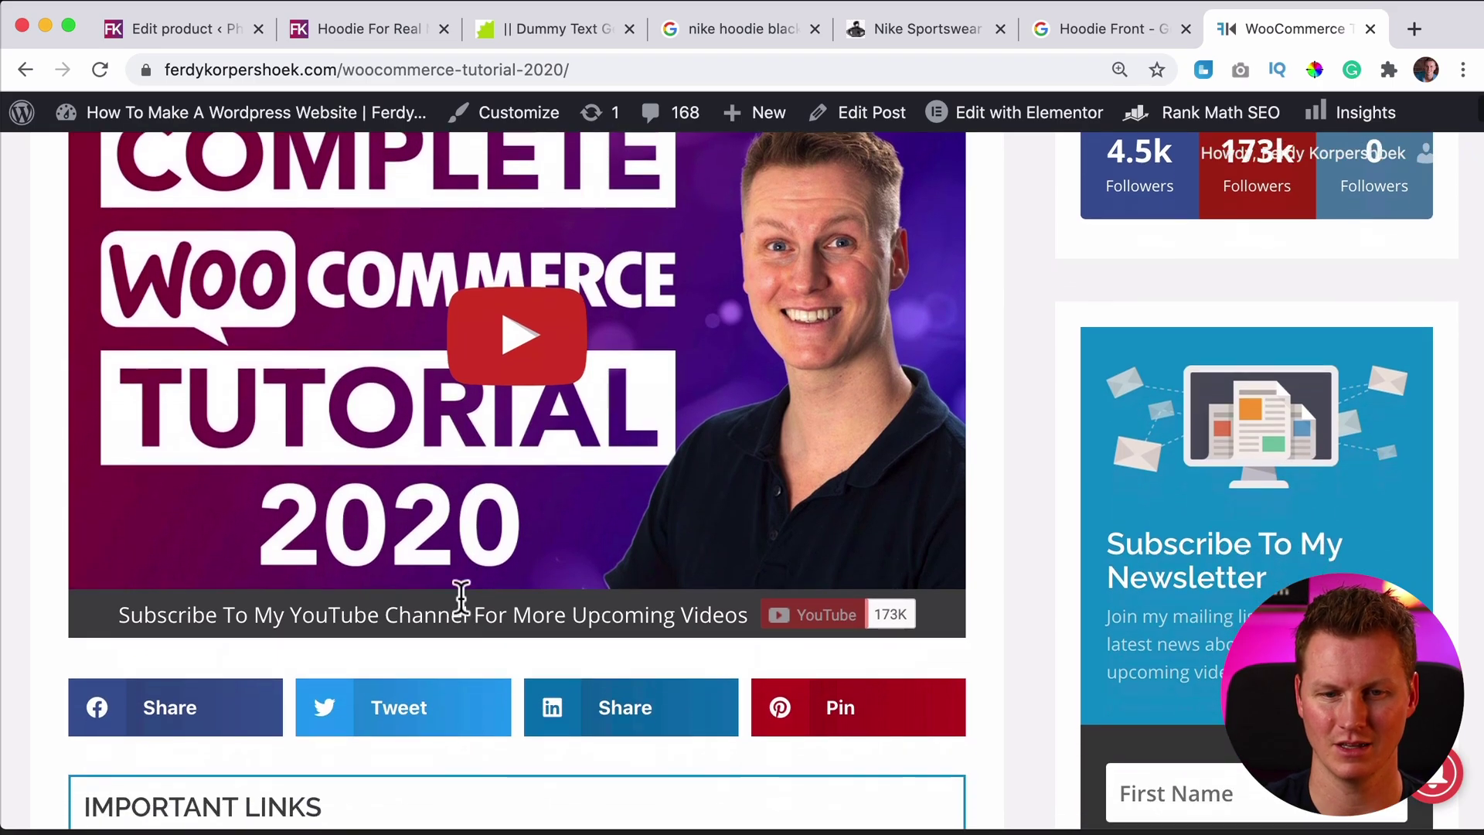
click(494, 494)
click(248, 541)
click(113, 567)
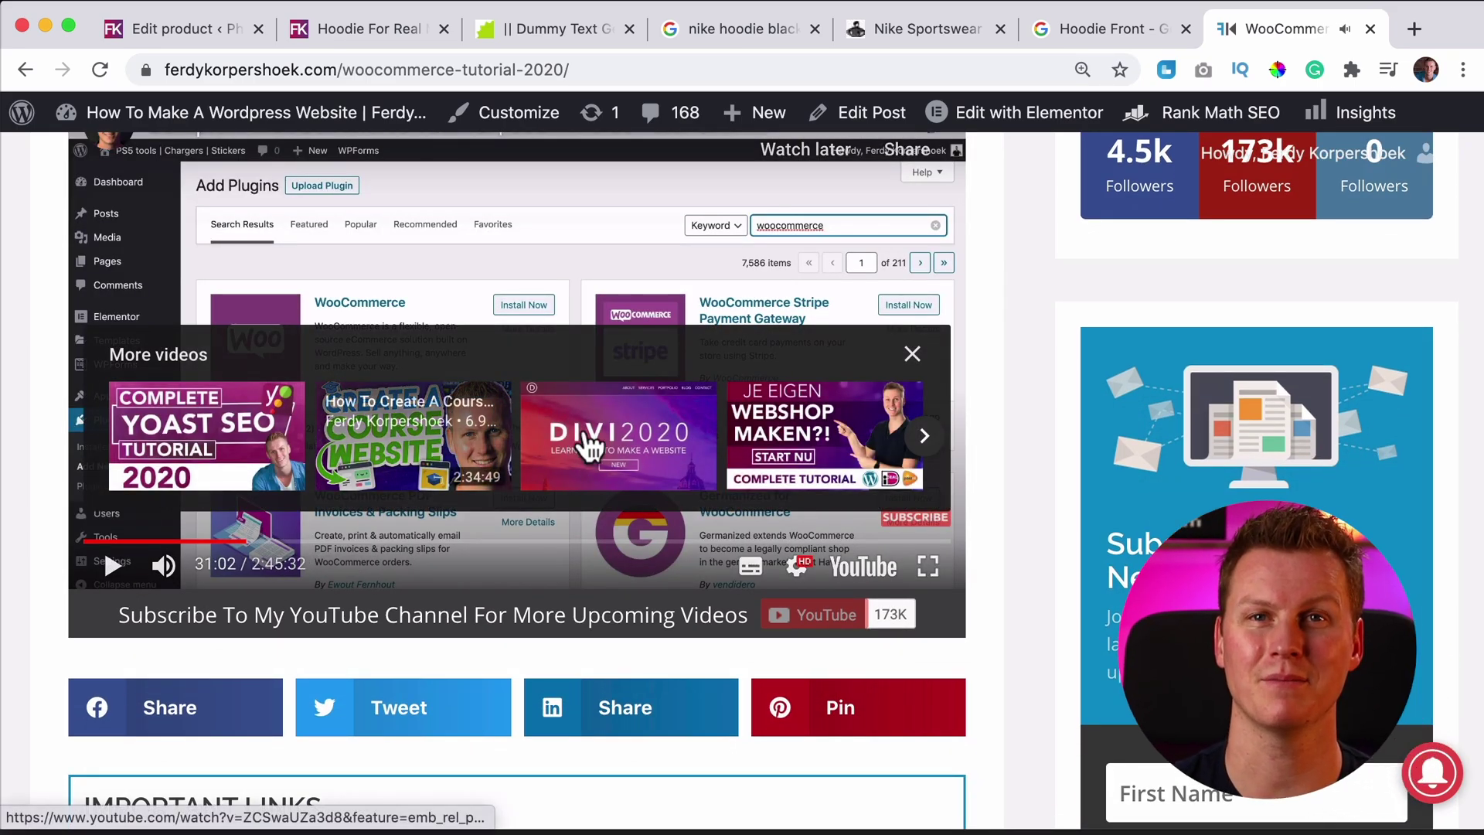